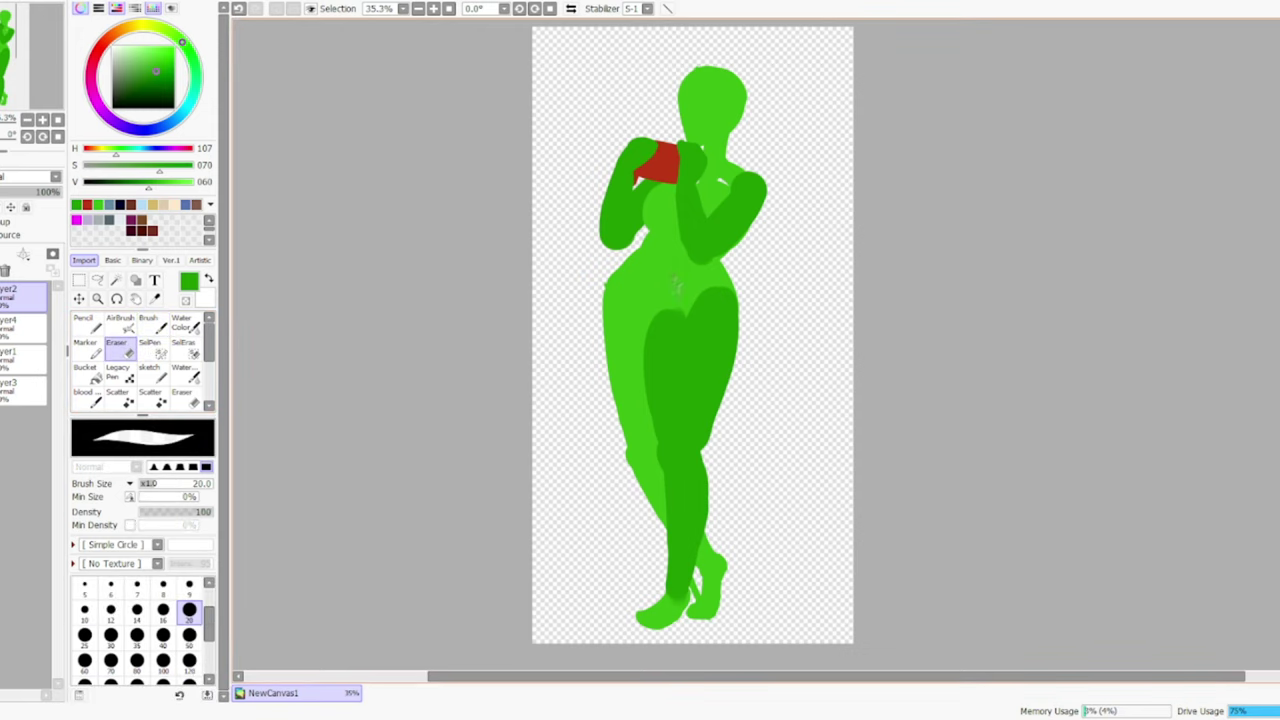
# - Erase and repaint the dark green hands so their fingers grip the sides of the red box
pyautogui.press('e')
pyautogui.hotkey('ctrl', 'z')
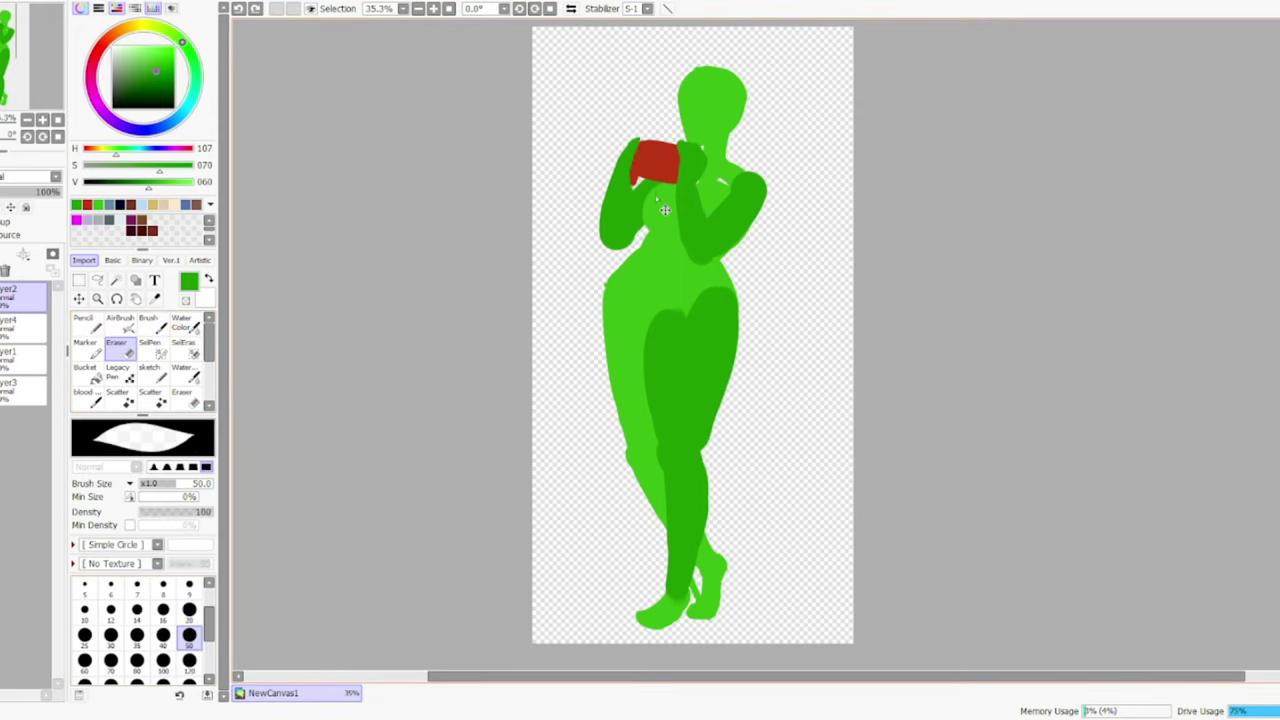
pyautogui.press('b')
pyautogui.press('e')
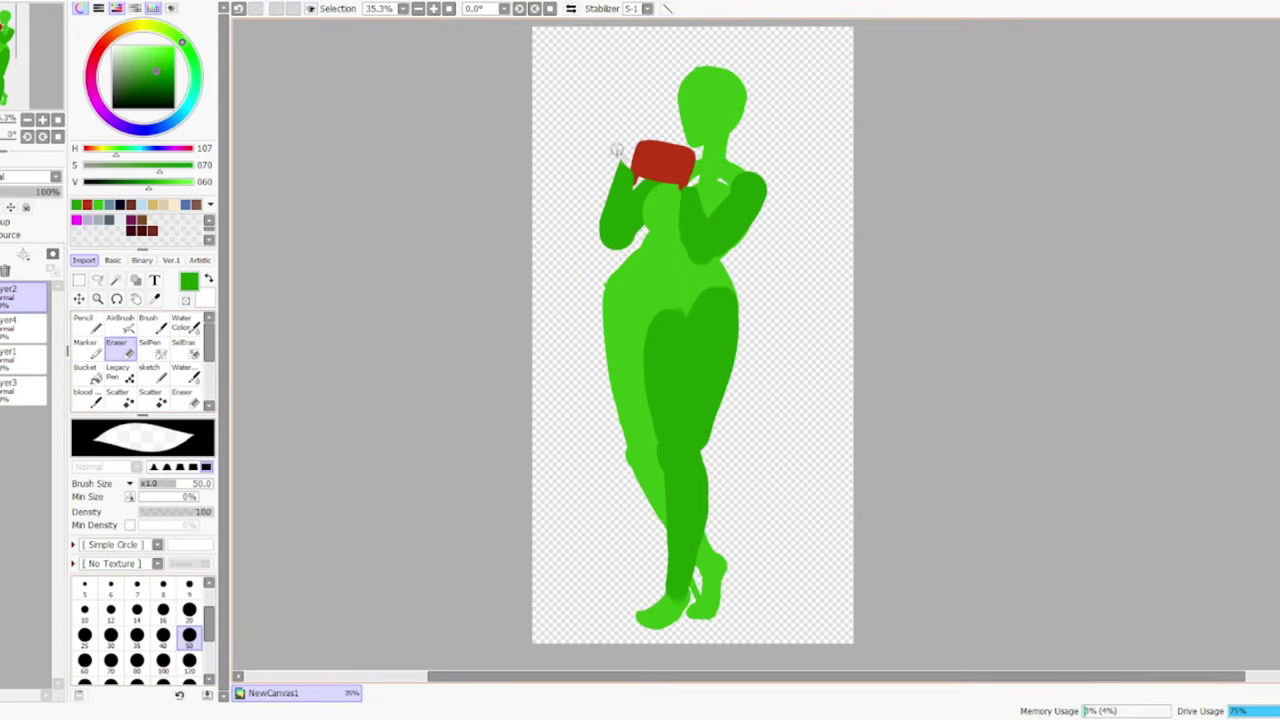
pyautogui.press('b')
pyautogui.press('e')
pyautogui.press('b')
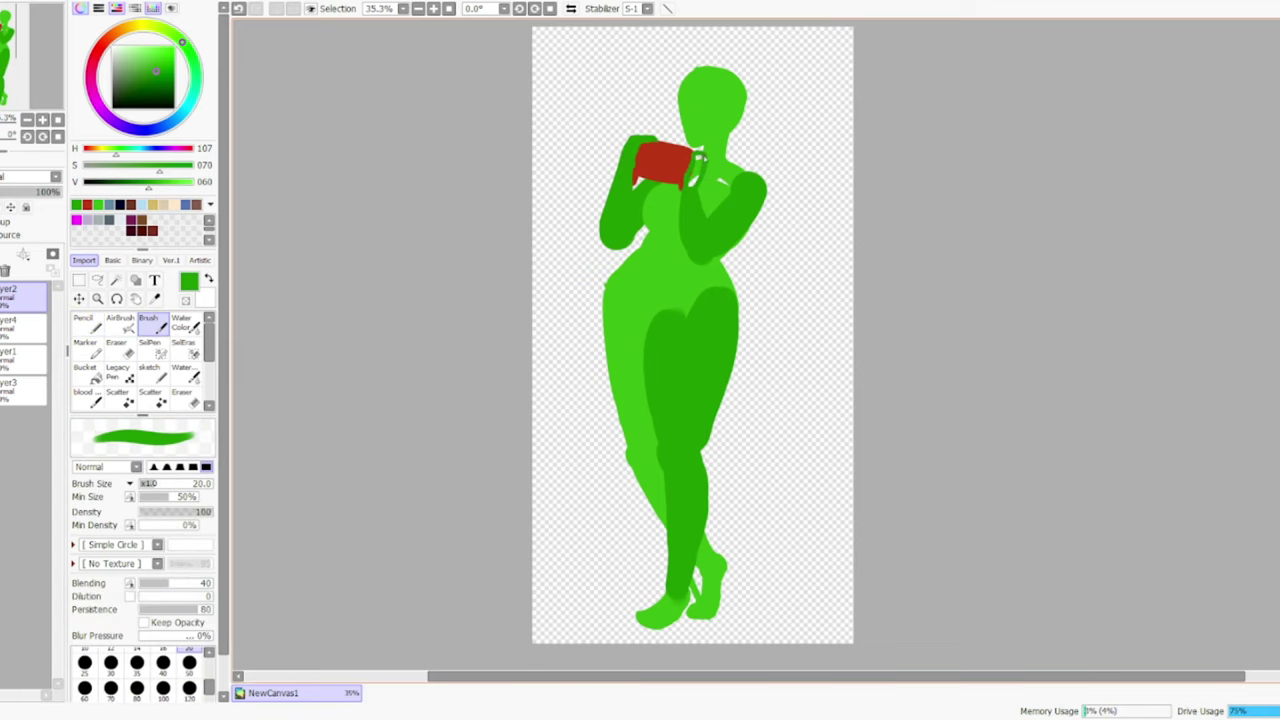
pyautogui.press('e')
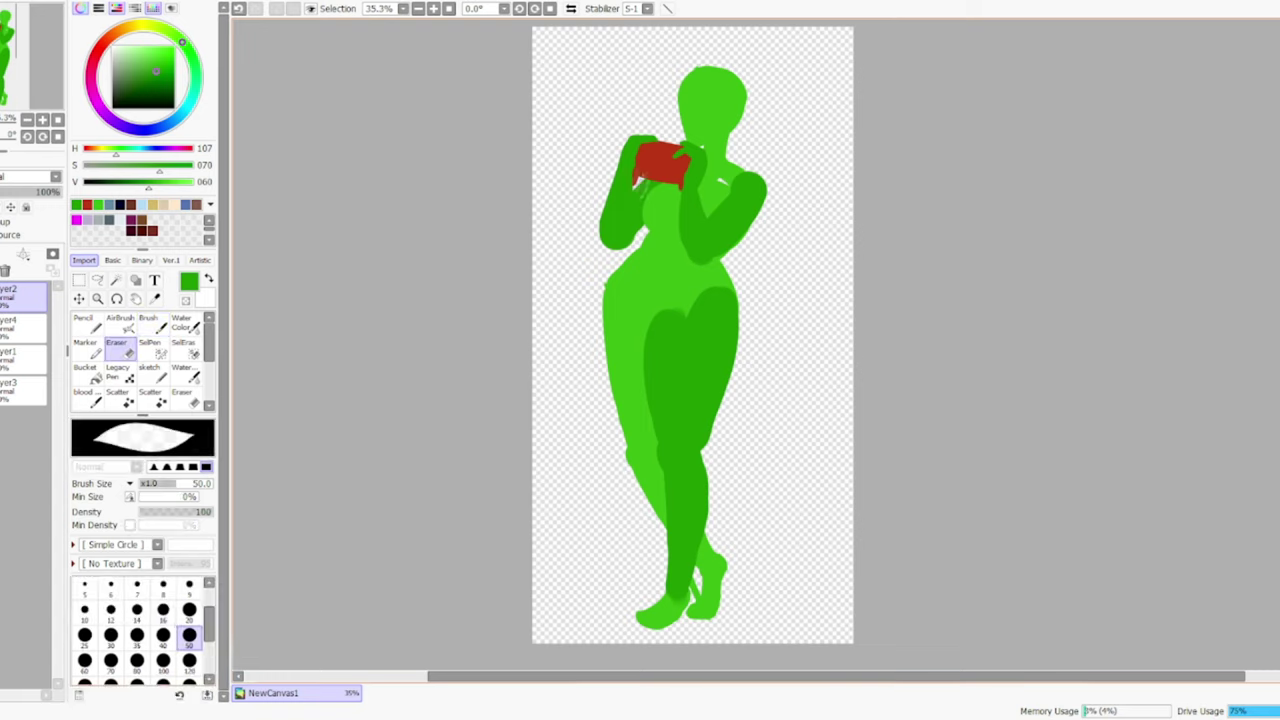
# - Widen the light green silhouette along the outer hip and thigh with the 120 px Brush and trim its edge
pyautogui.press('b')
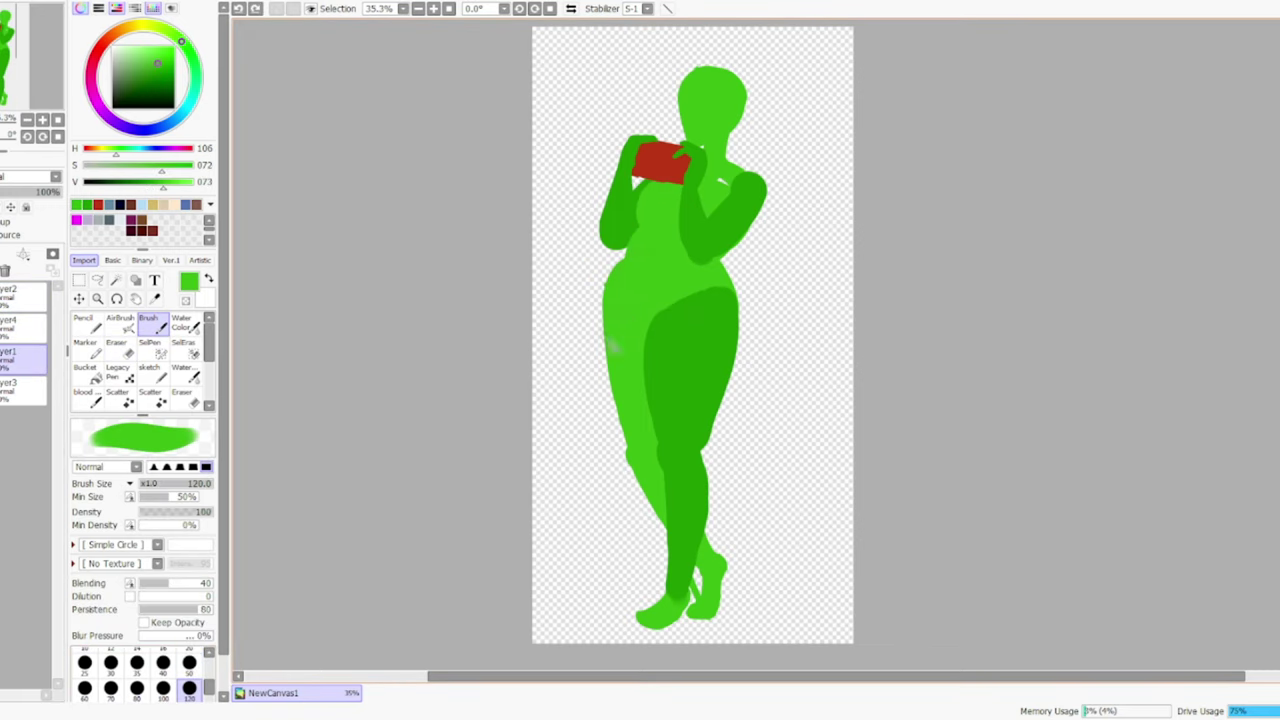
pyautogui.moveTo(606, 290); pyautogui.dragTo(622, 450)
pyautogui.press('e')
pyautogui.moveTo(596, 336); pyautogui.dragTo(624, 450)
pyautogui.press('b')
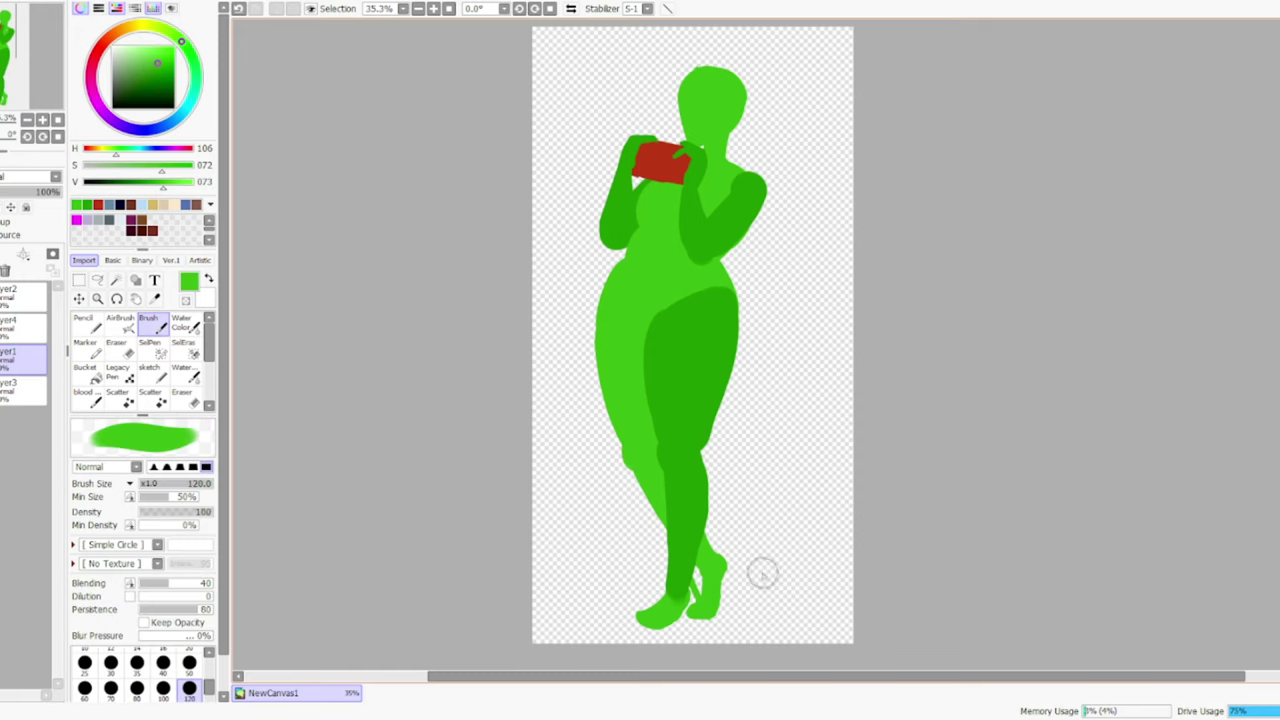
# - Reduce the Brush size to 50 and thicken the light green rear foot
pyautogui.press('[')
pyautogui.press('[')
pyautogui.press('[')
pyautogui.press('[')
pyautogui.press('[')
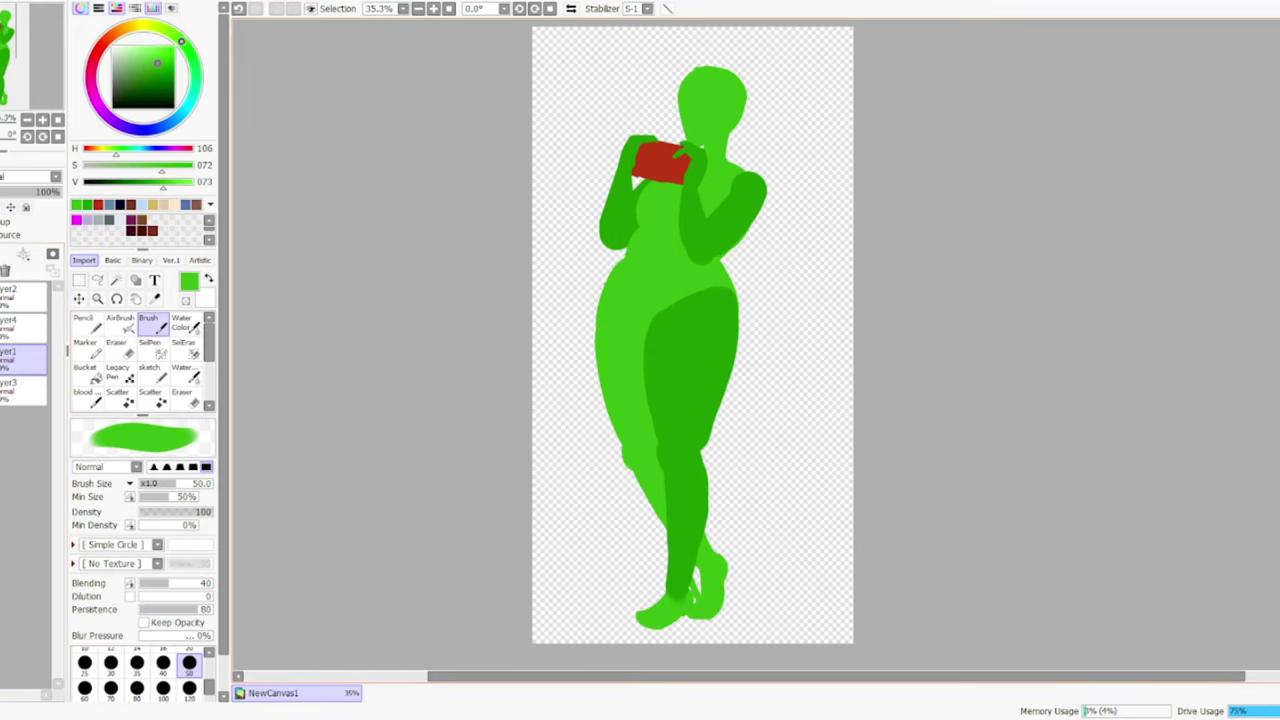
# - Paint a small red oval ear on the side of the head and sketch thin curved guide lines across the face
pyautogui.press('n')
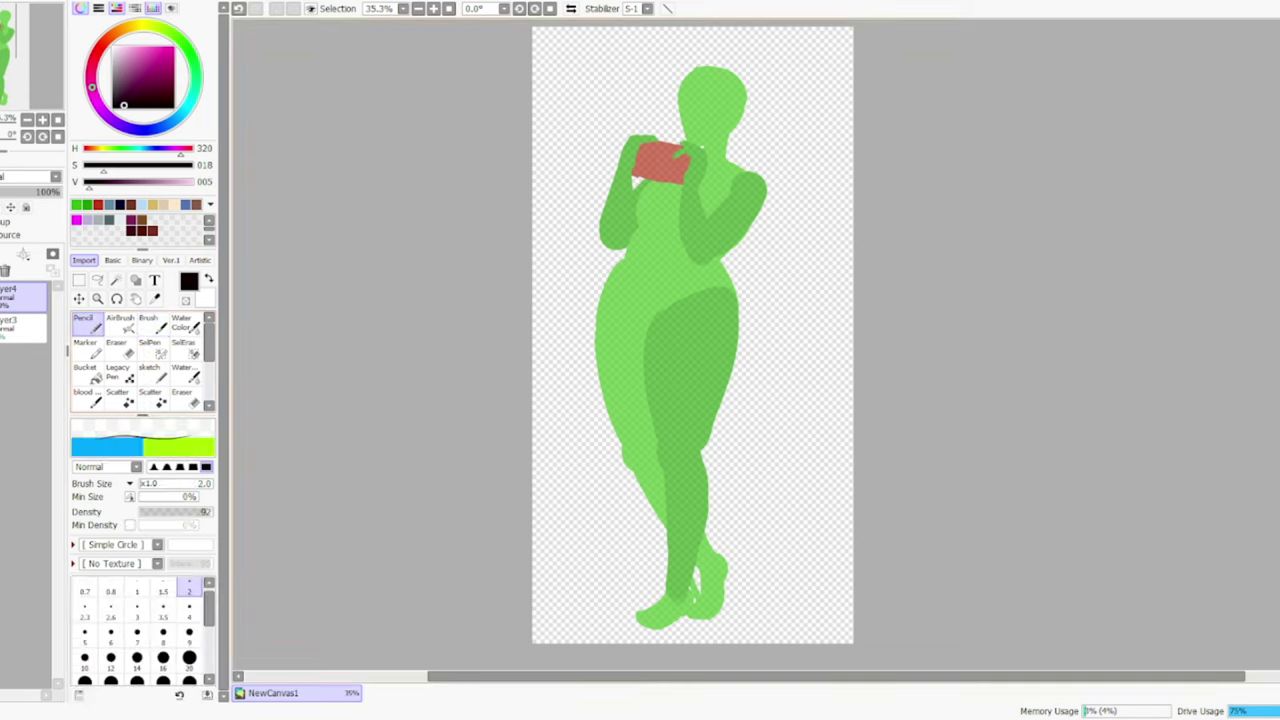
pyautogui.click(20, 325)
pyautogui.press('b')
pyautogui.moveTo(732, 108); pyautogui.dragTo(734, 120)
pyautogui.press('n')
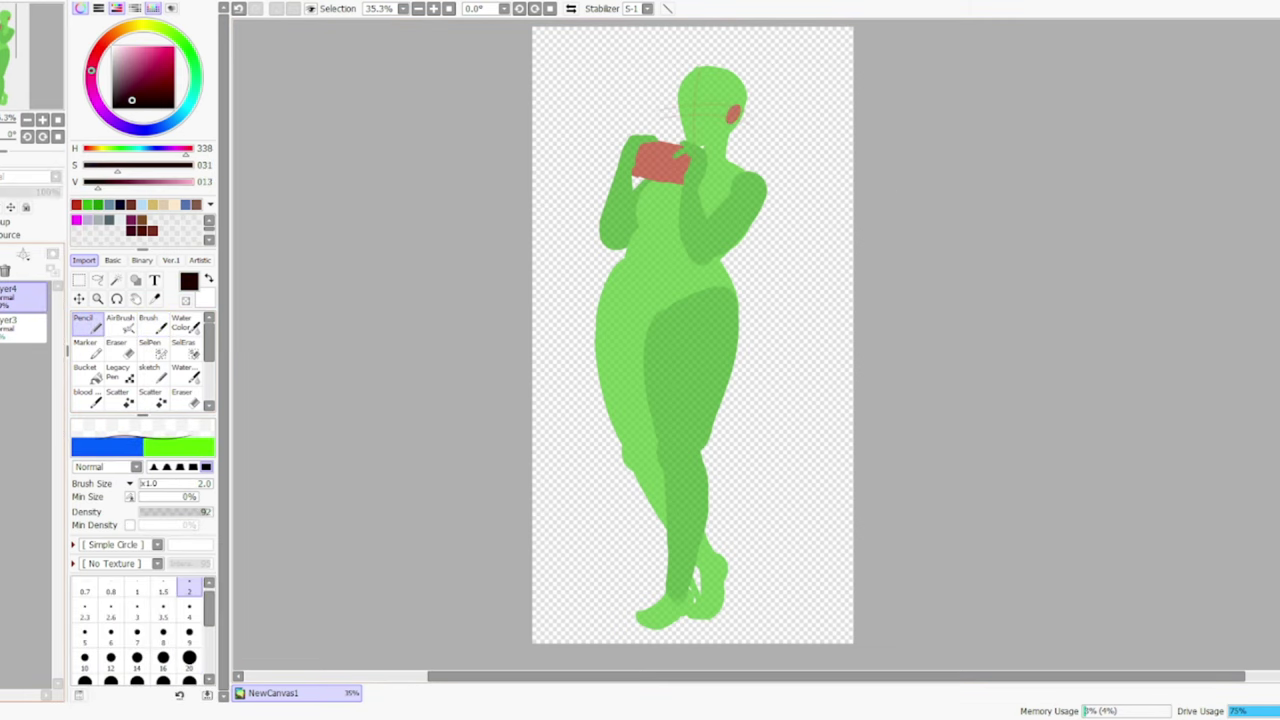
# - Outline the cheek, chin, jaw and ear with a dark 2 px Pencil, thickening the cheek line
pyautogui.scroll(5, 703, 93)
pyautogui.moveTo(561, 142)
pyautogui.mouseDown()
pyautogui.moveTo(568, 275)
pyautogui.moveTo(605, 355)
pyautogui.mouseUp()
pyautogui.hotkey('ctrl', 'z')
pyautogui.moveTo(564, 245); pyautogui.dragTo(630, 368)
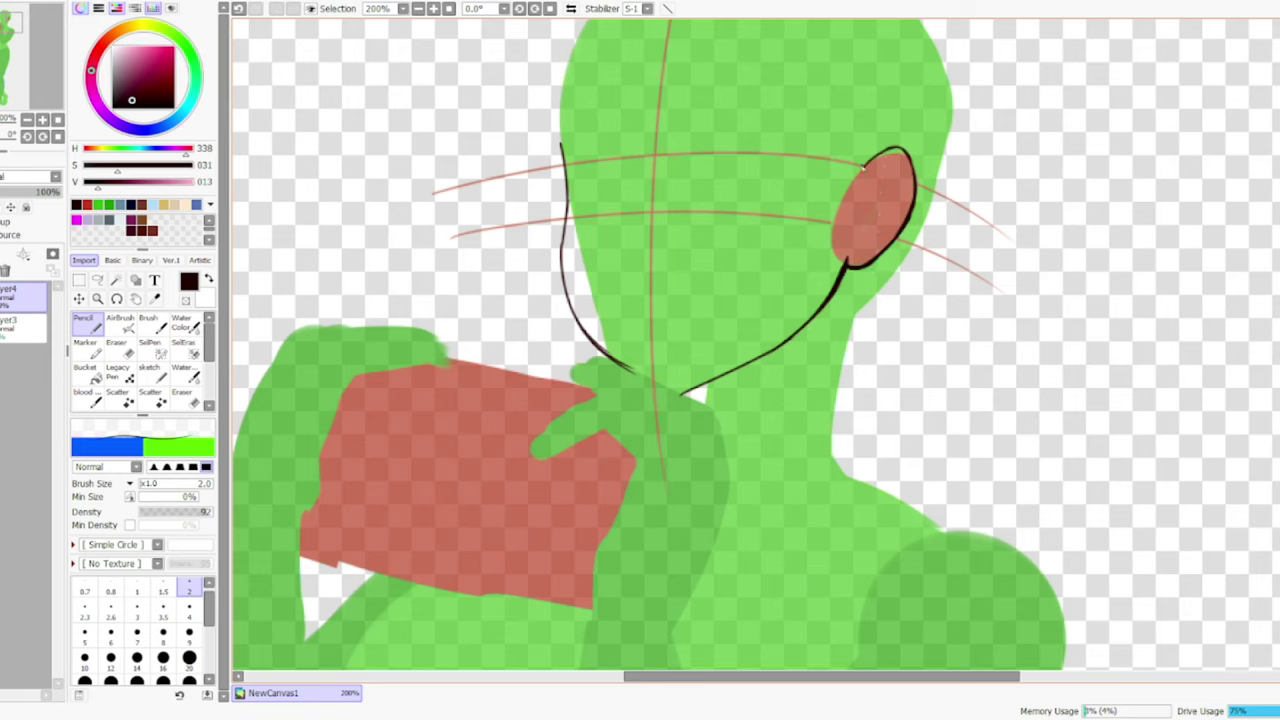
pyautogui.moveTo(557, 137); pyautogui.dragTo(565, 265)
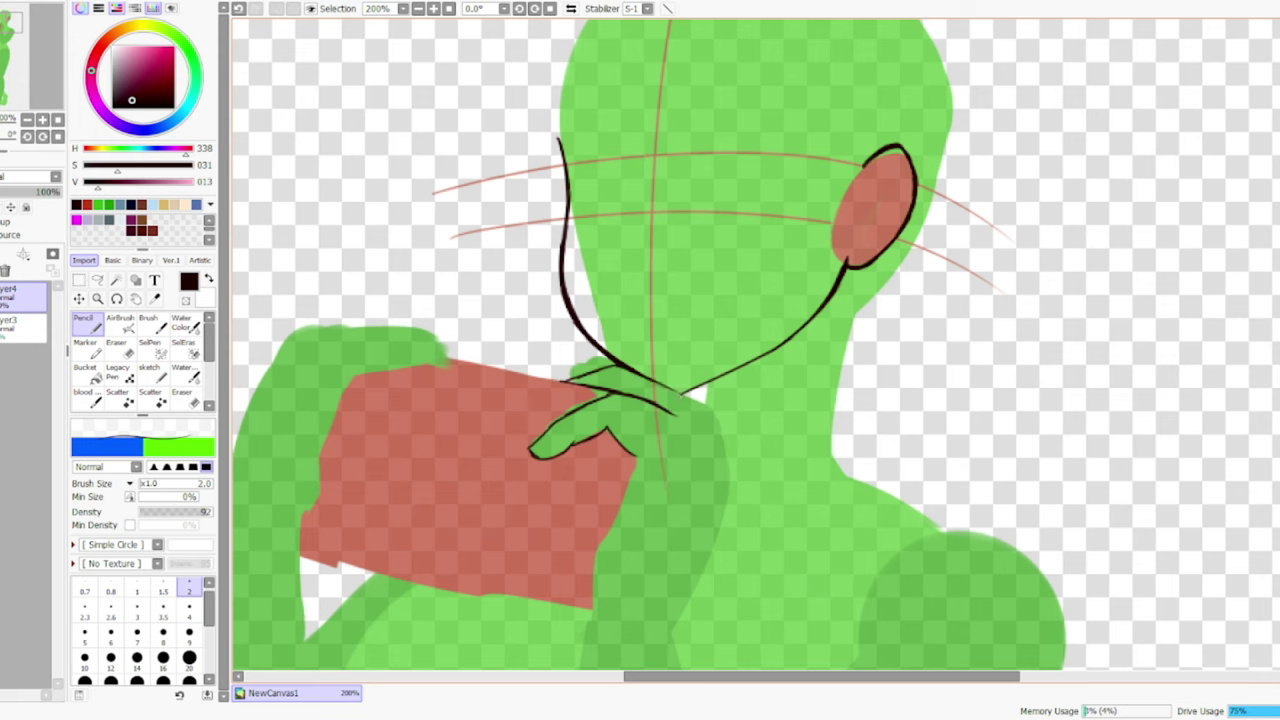
# - Outline both edges of the wrist and upper forearm of the arm raised to the chin
pyautogui.scroll(-5, 750, 345)
pyautogui.moveTo(632, 194); pyautogui.dragTo(592, 345)
pyautogui.moveTo(726, 216); pyautogui.dragTo(669, 366)
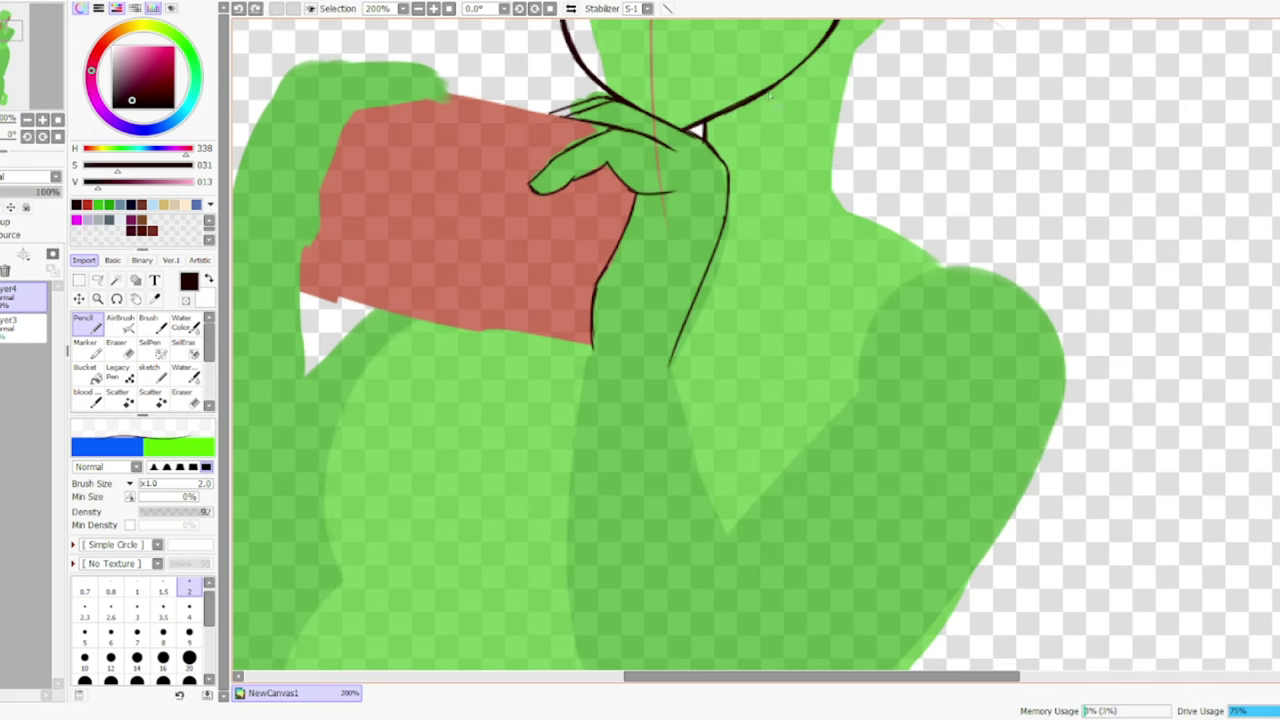
pyautogui.scroll(7, 750, 345)
# - Outline the rest of the raised arm around its elbow and outer edge, including the inner elbow crease
pyautogui.scroll(-10, 750, 345)
pyautogui.moveTo(468, 150)
pyautogui.mouseDown()
pyautogui.moveTo(600, 630)
pyautogui.moveTo(722, 544)
pyautogui.moveTo(940, 224)
pyautogui.mouseUp()
pyautogui.moveTo(545, 190); pyautogui.dragTo(648, 512)
pyautogui.press('e')
pyautogui.press('n')
pyautogui.moveTo(600, 360); pyautogui.dragTo(652, 488)
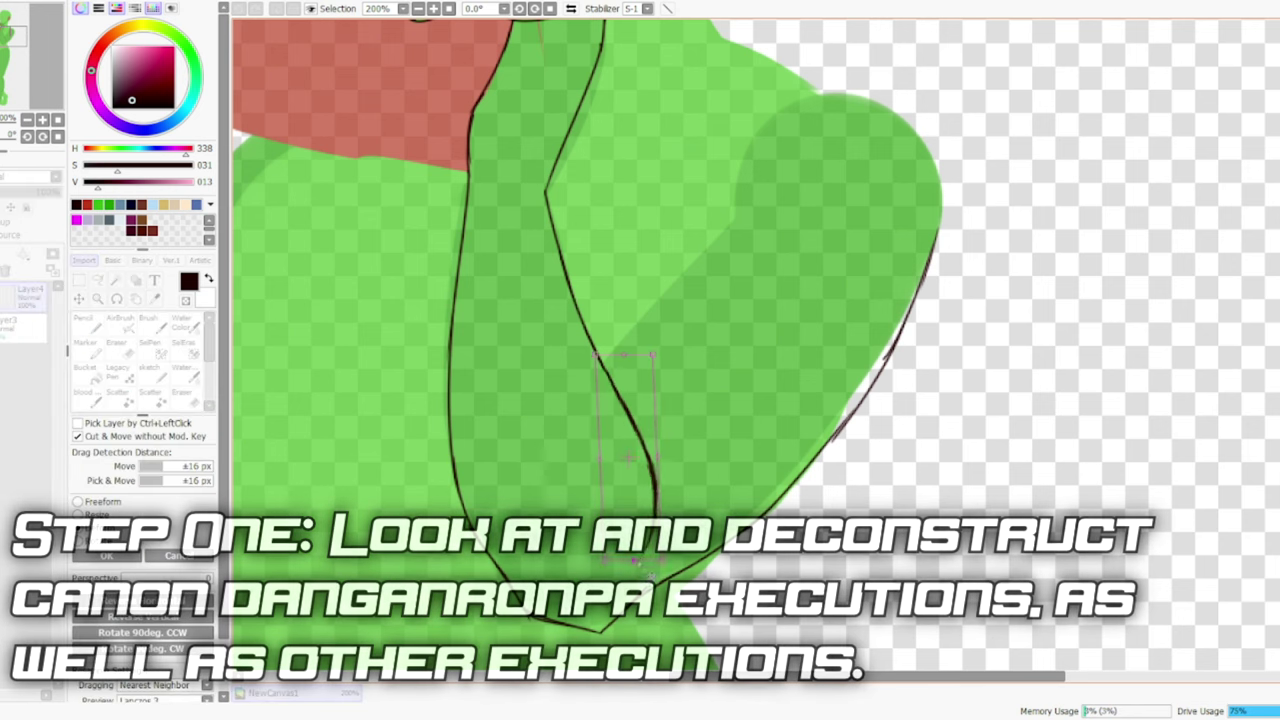
# - Outline the inner upper arm, the rounded shoulder, the collarbone and the back of the neck
pyautogui.moveTo(742, 170); pyautogui.dragTo(606, 360)
pyautogui.scroll(3, 640, 350)
pyautogui.moveTo(712, 190)
pyautogui.mouseDown()
pyautogui.moveTo(712, 330)
pyautogui.moveTo(825, 400)
pyautogui.mouseUp()
pyautogui.moveTo(590, 408)
pyautogui.mouseDown()
pyautogui.moveTo(855, 409)
pyautogui.moveTo(935, 565)
pyautogui.mouseUp()
pyautogui.moveTo(900, 440); pyautogui.dragTo(935, 584)
pyautogui.scroll(2, 640, 350)
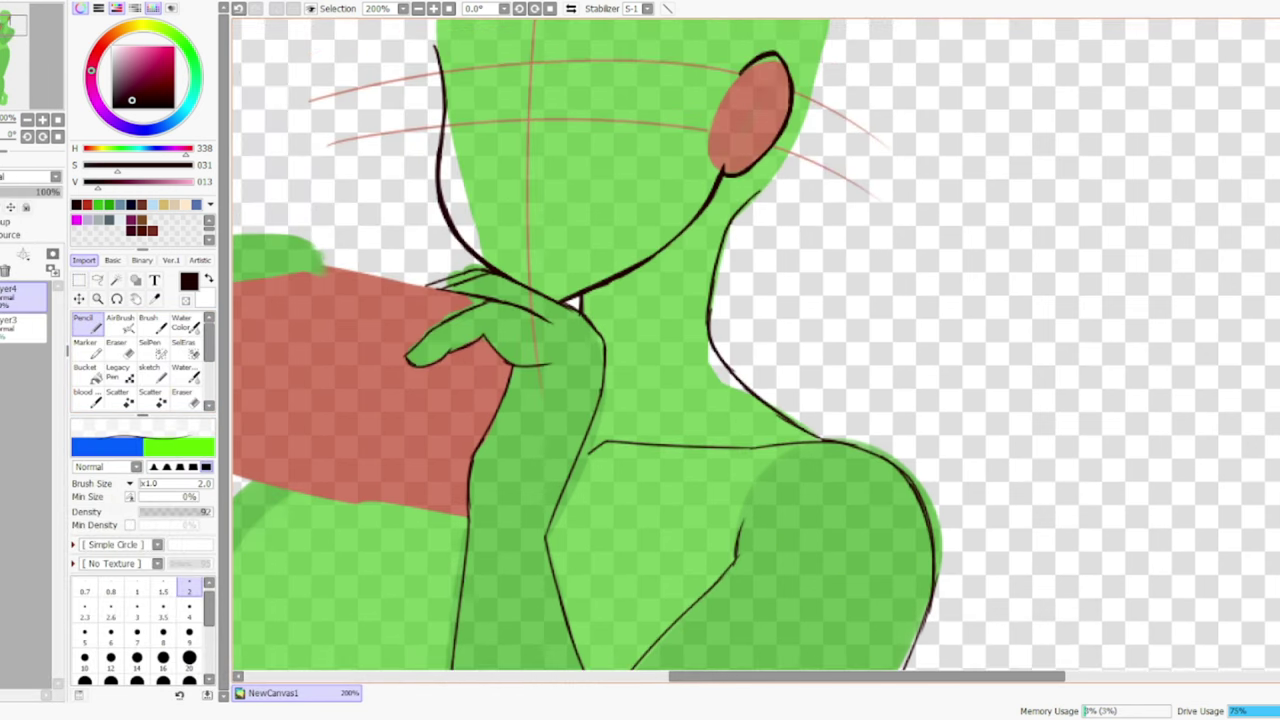
# - Outline the far hand gripping the box, along with the box's upper edge and spine
pyautogui.scroll(-5, 640, 350)
pyautogui.scroll(5, 756, 345)
pyautogui.hscroll(-4, 756, 345)
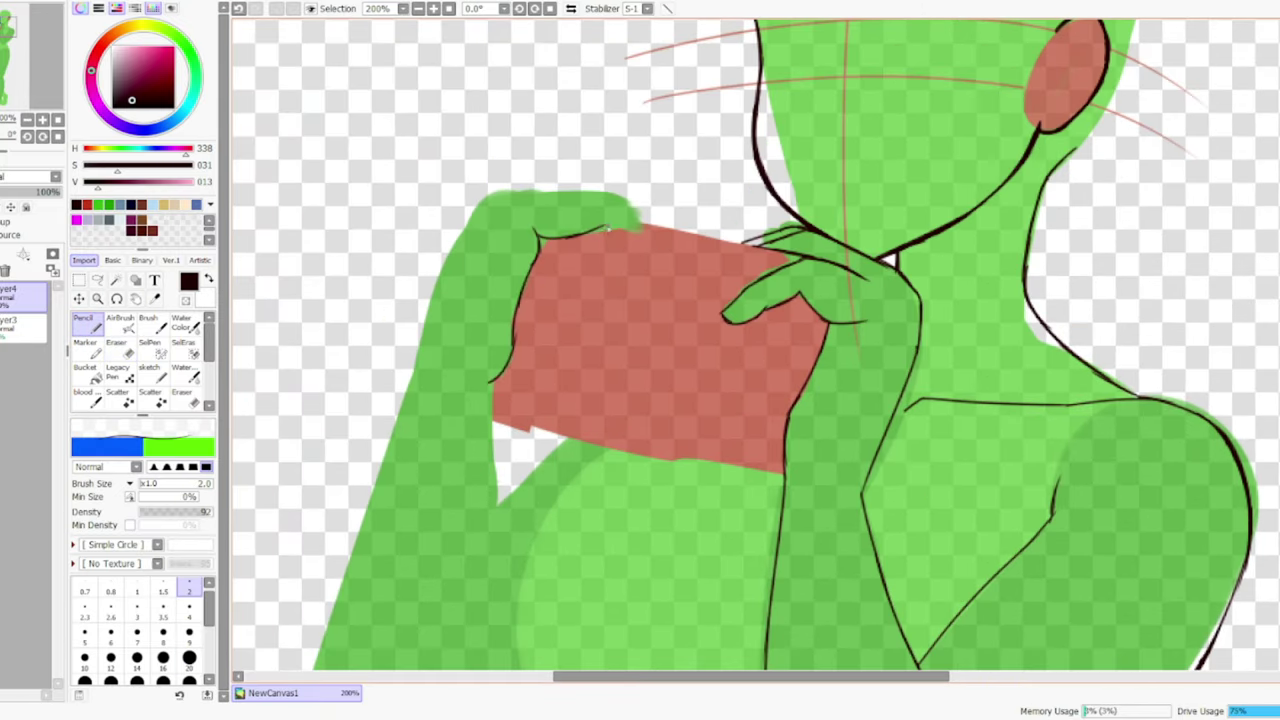
pyautogui.moveTo(477, 207)
pyautogui.mouseDown()
pyautogui.moveTo(615, 203)
pyautogui.moveTo(640, 222)
pyautogui.mouseUp()
pyautogui.moveTo(478, 201); pyautogui.dragTo(433, 288)
pyautogui.moveTo(640, 222); pyautogui.dragTo(790, 252)
pyautogui.moveTo(520, 428); pyautogui.dragTo(546, 300)
pyautogui.moveTo(565, 238); pyautogui.dragTo(532, 432)
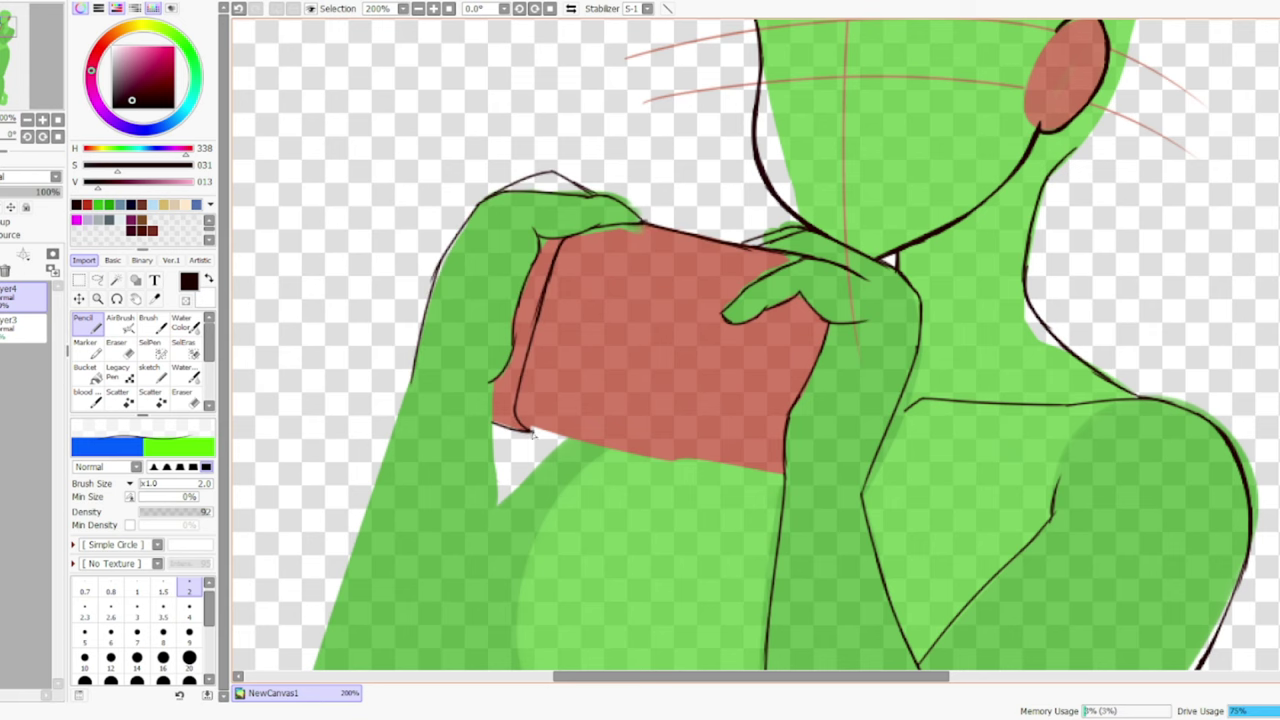
# - Outline the chest and reshape its outer curve with a Deform transform
pyautogui.scroll(-5, 756, 345)
pyautogui.moveTo(612, 74)
pyautogui.mouseDown()
pyautogui.moveTo(509, 250)
pyautogui.moveTo(530, 322)
pyautogui.mouseUp()
pyautogui.hotkey('ctrl', 'z')
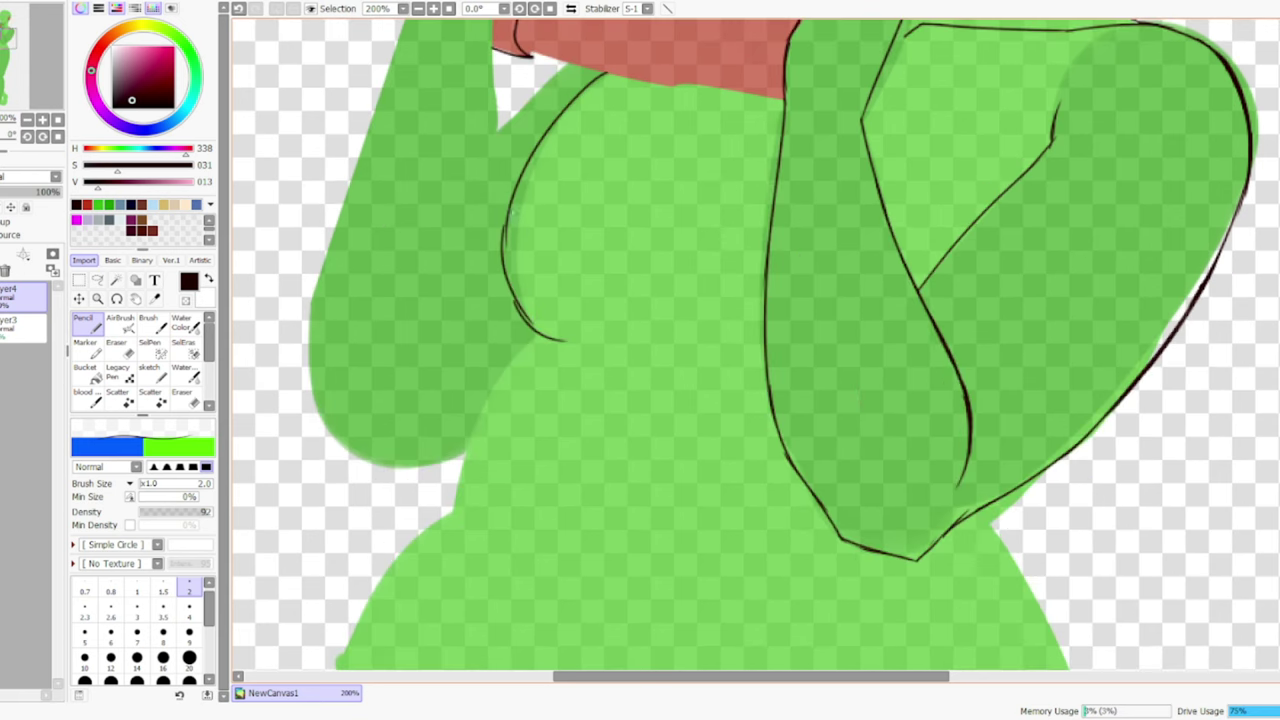
pyautogui.press('e')
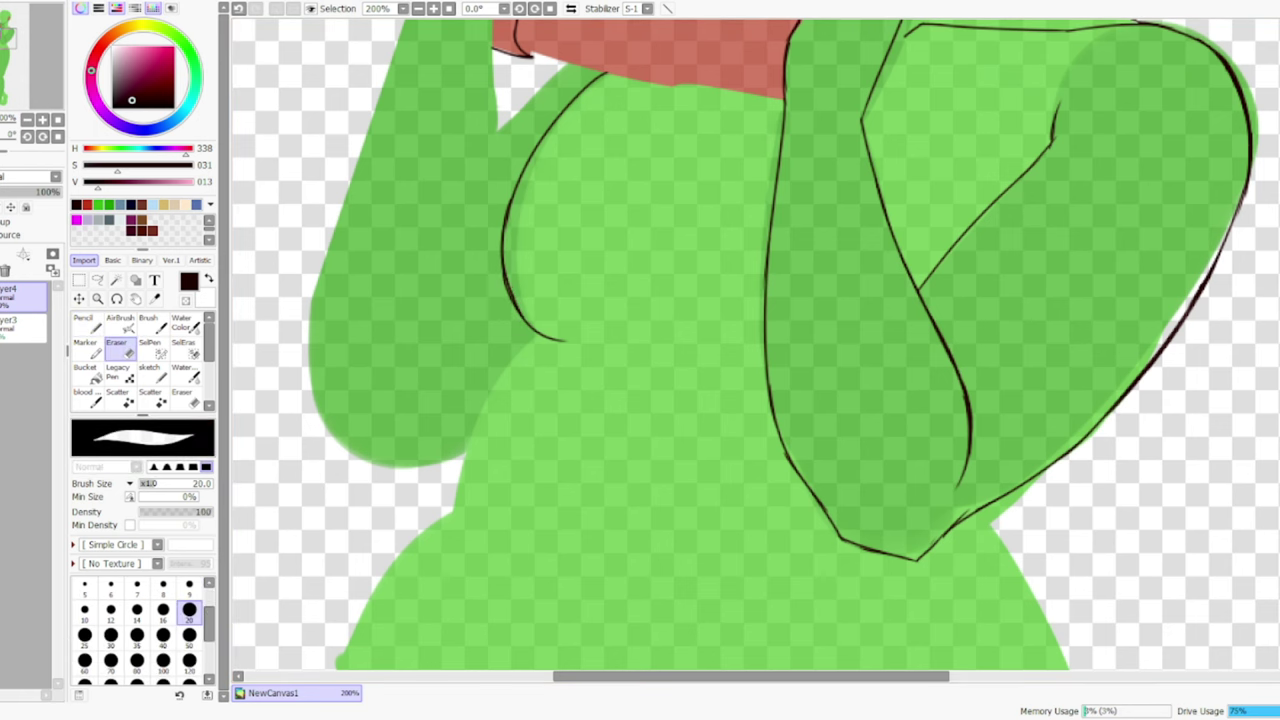
pyautogui.press('s')
pyautogui.scroll(2, 756, 345)
pyautogui.moveTo(612, 160); pyautogui.dragTo(535, 400)
pyautogui.hotkey('ctrl', 't')
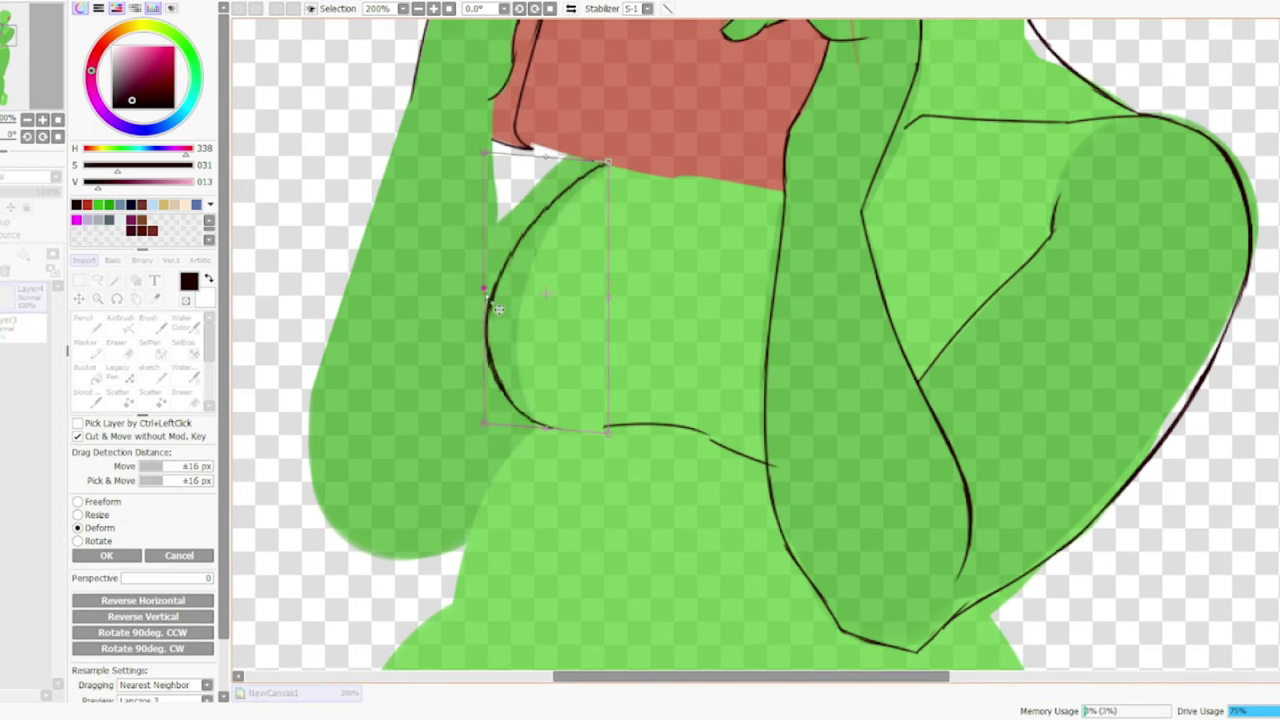
pyautogui.press('Return')
# - Outline the waist and upper hip on both sides of the torso
pyautogui.scroll(-2, 497, 308)
pyautogui.moveTo(456, 355); pyautogui.dragTo(334, 552)
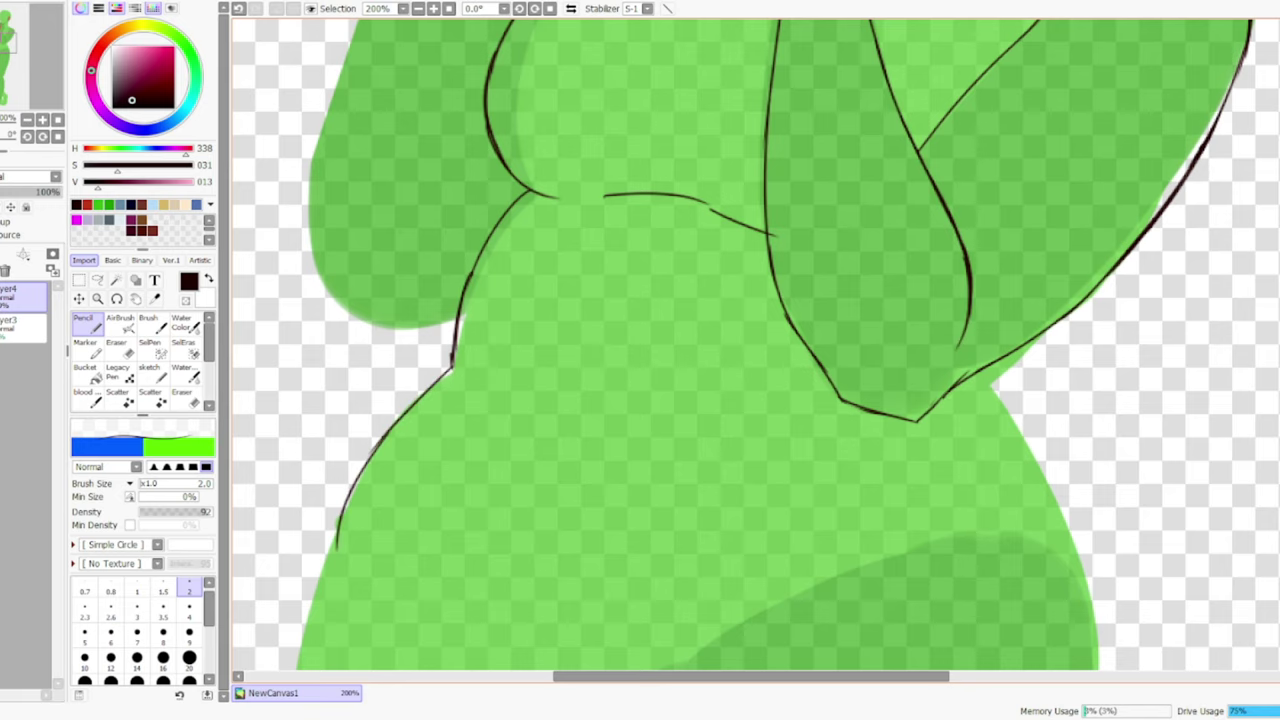
pyautogui.moveTo(1030, 345); pyautogui.dragTo(1056, 518)
# - Examine the line art of the whole figure against its green silhouette
pyautogui.press('-')
pyautogui.press('-')
pyautogui.press('-')
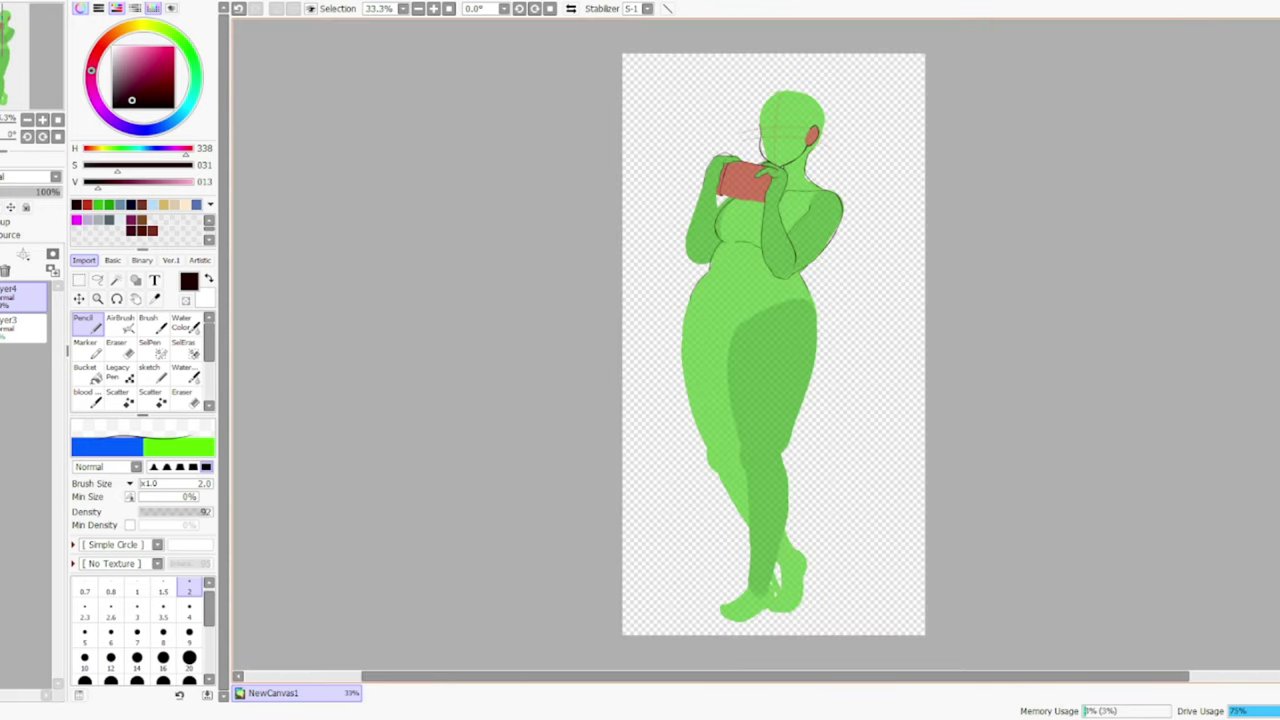
pyautogui.press('+')
pyautogui.press('+')
pyautogui.press('+')
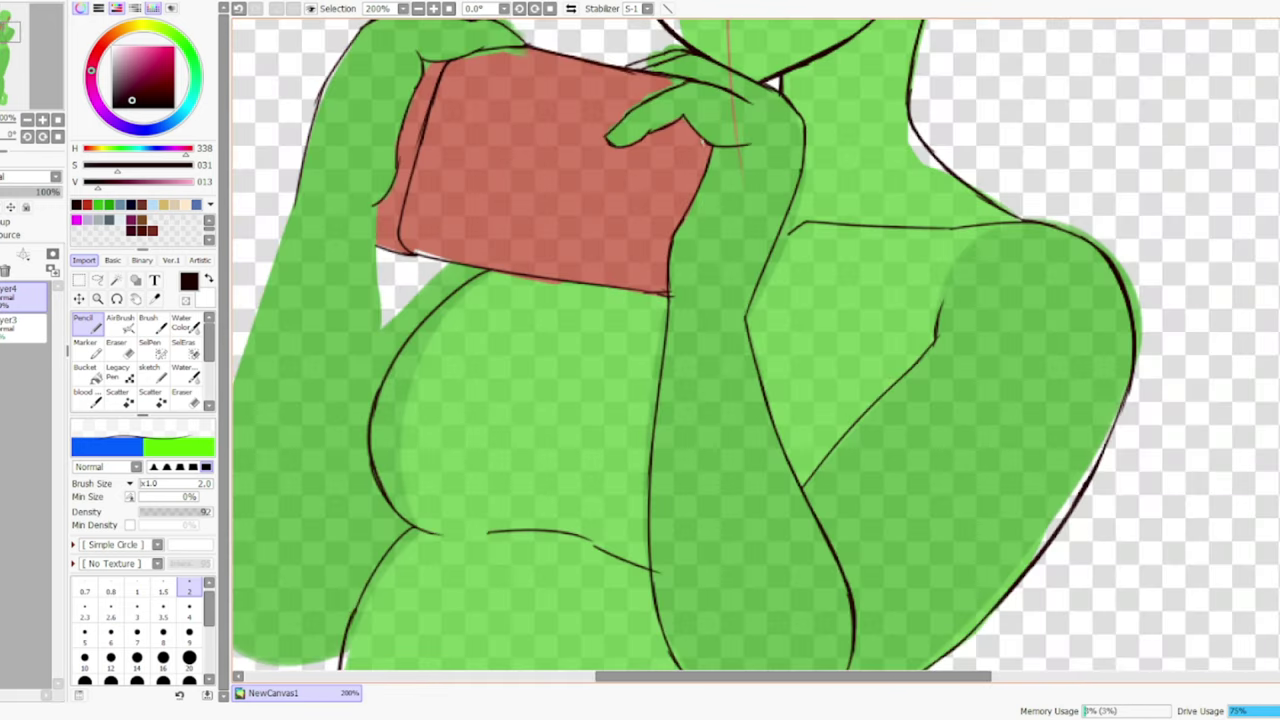
pyautogui.press('-')
pyautogui.press('-')
pyautogui.press('-')
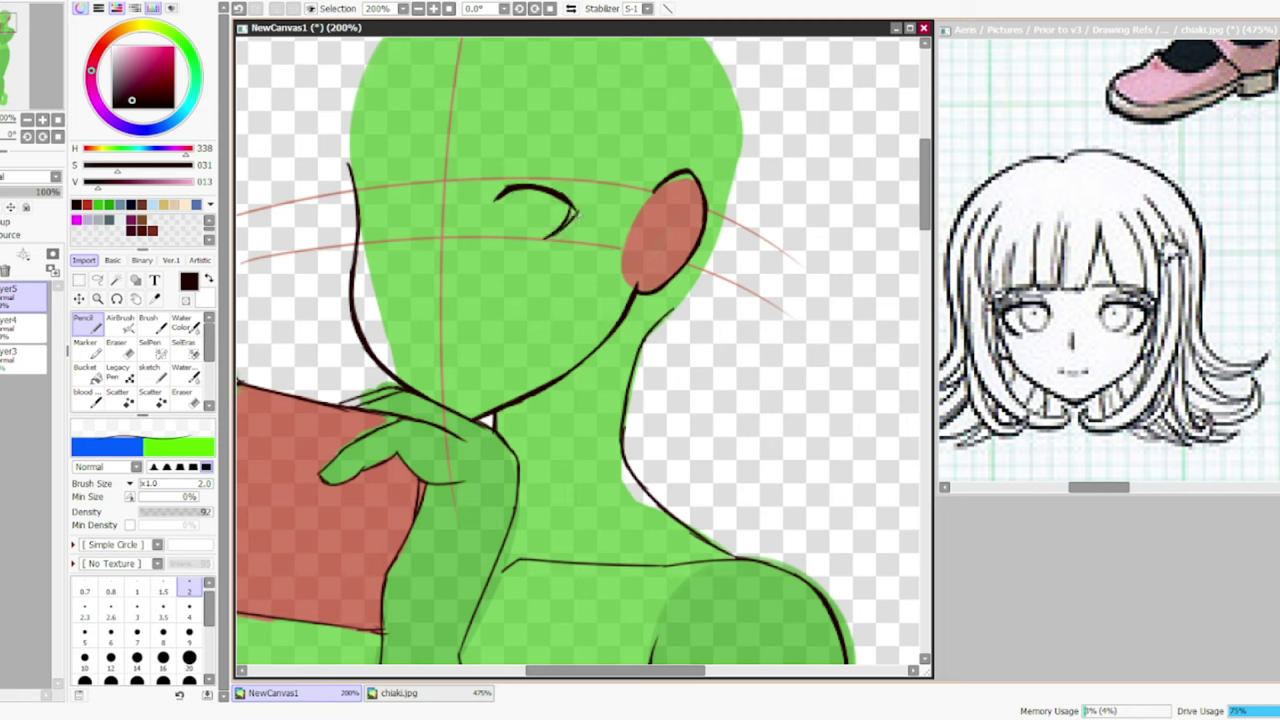
# - Draw the eye nearest the ear with a thick upper lid, lashes and a round iris, and add its eyebrow
pyautogui.moveTo(564, 203); pyautogui.dragTo(591, 218)
pyautogui.hotkey('ctrl', 'z')
pyautogui.moveTo(504, 190); pyautogui.dragTo(550, 194)
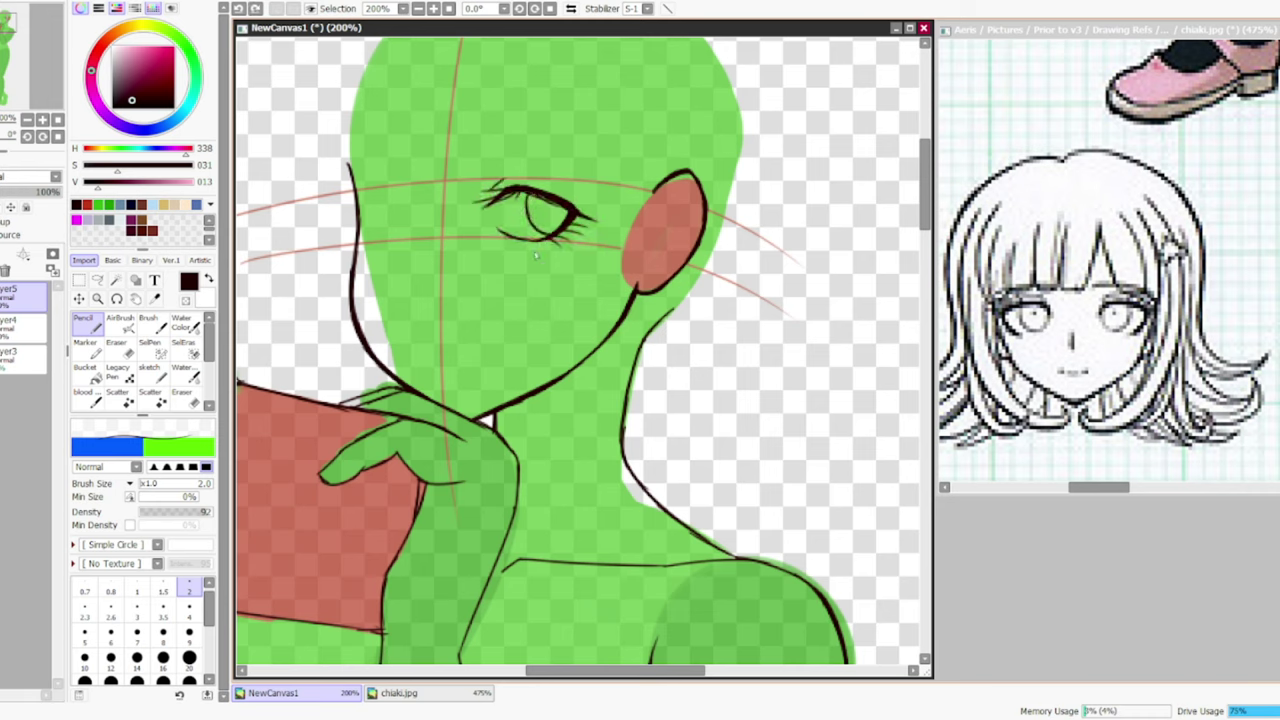
pyautogui.moveTo(482, 156); pyautogui.dragTo(597, 177)
pyautogui.press('e')
pyautogui.click(516, 225)
pyautogui.press('n')
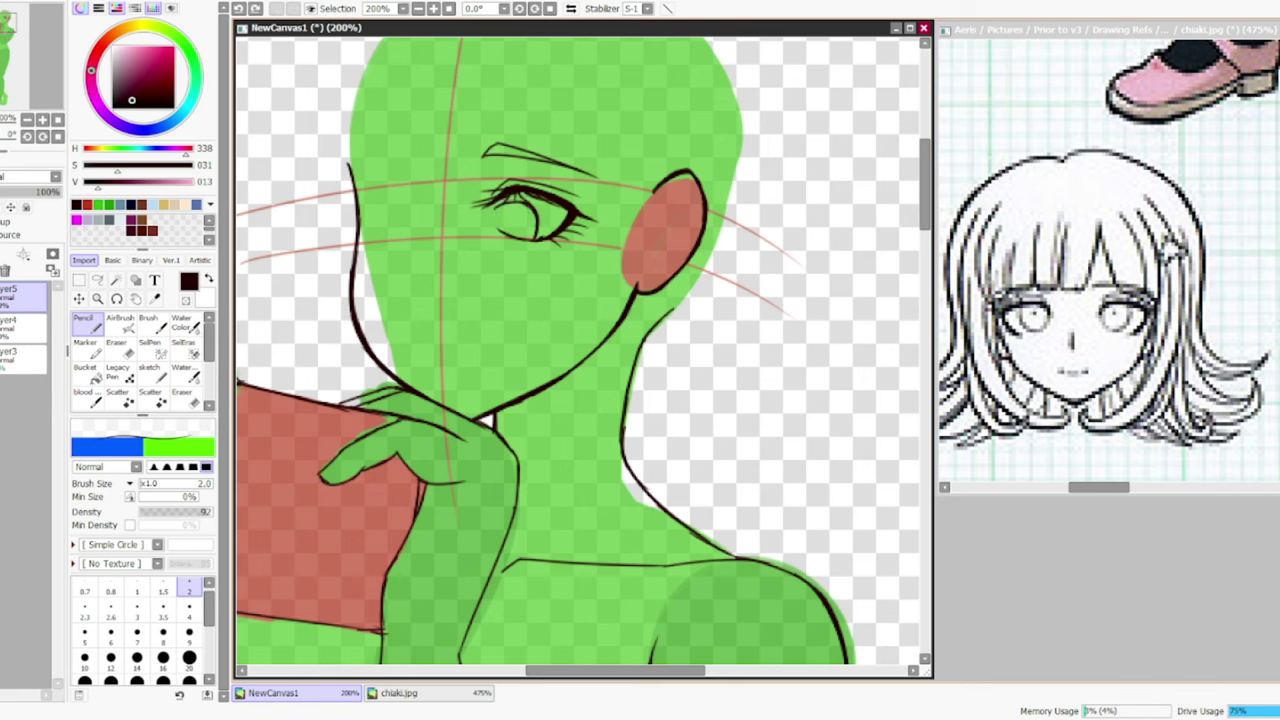
# - Duplicate the eye and eyebrow as a mirrored copy and narrow it with Deform to fit the far side of the face
pyautogui.hotkey('ctrl', 'c')
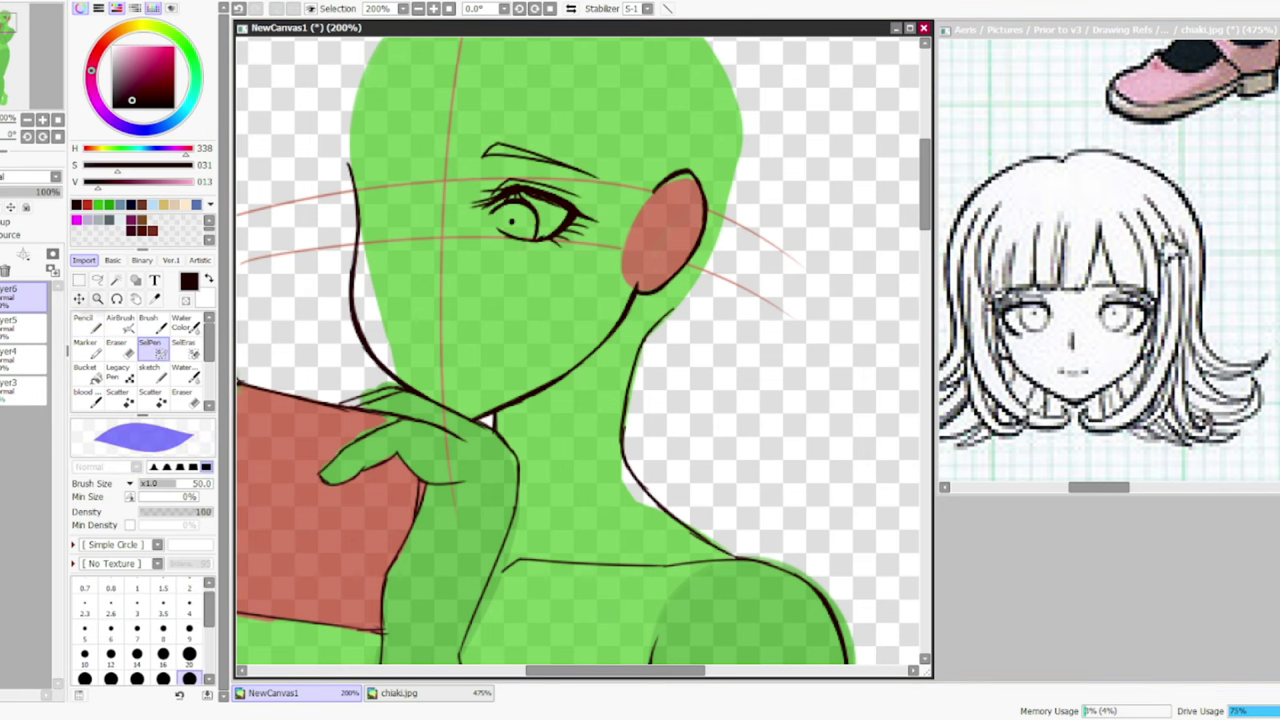
pyautogui.hotkey('ctrl', 'v')
pyautogui.hotkey('ctrl', 't')
pyautogui.moveTo(376, 228); pyautogui.dragTo(386, 224)
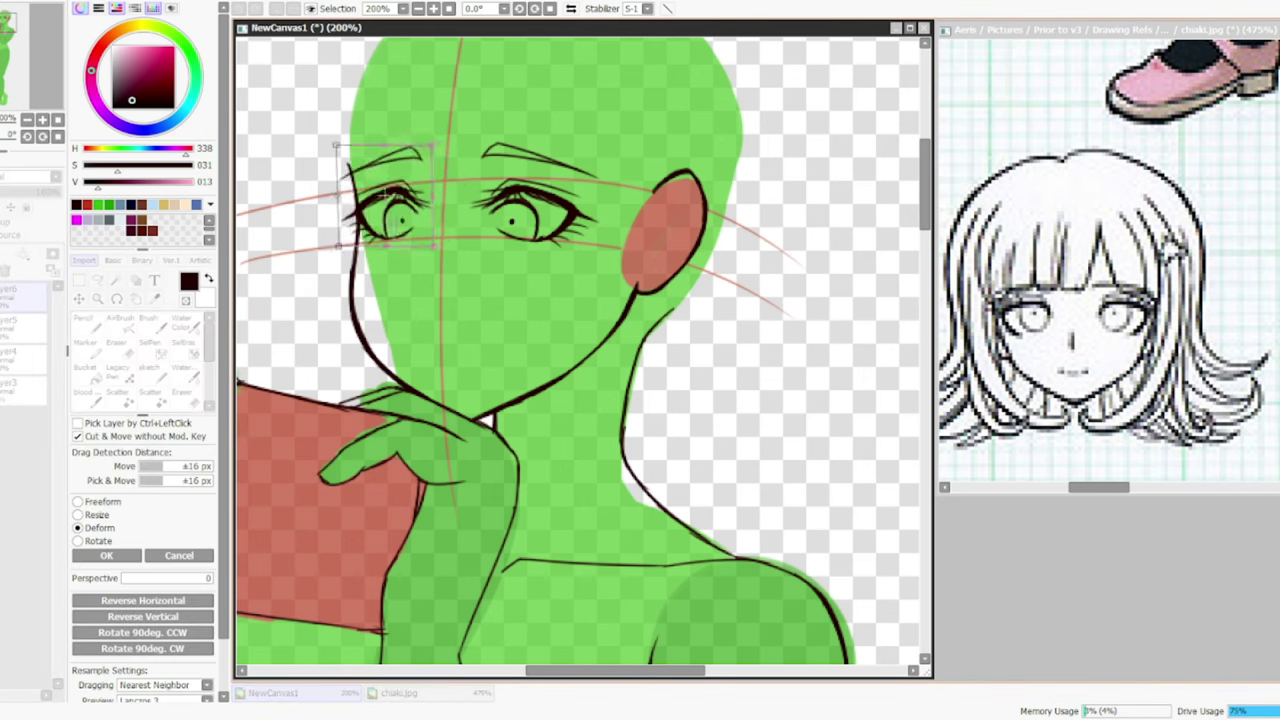
pyautogui.moveTo(300, 140); pyautogui.dragTo(336, 150)
pyautogui.moveTo(300, 248); pyautogui.dragTo(342, 246)
pyautogui.click(104, 555)
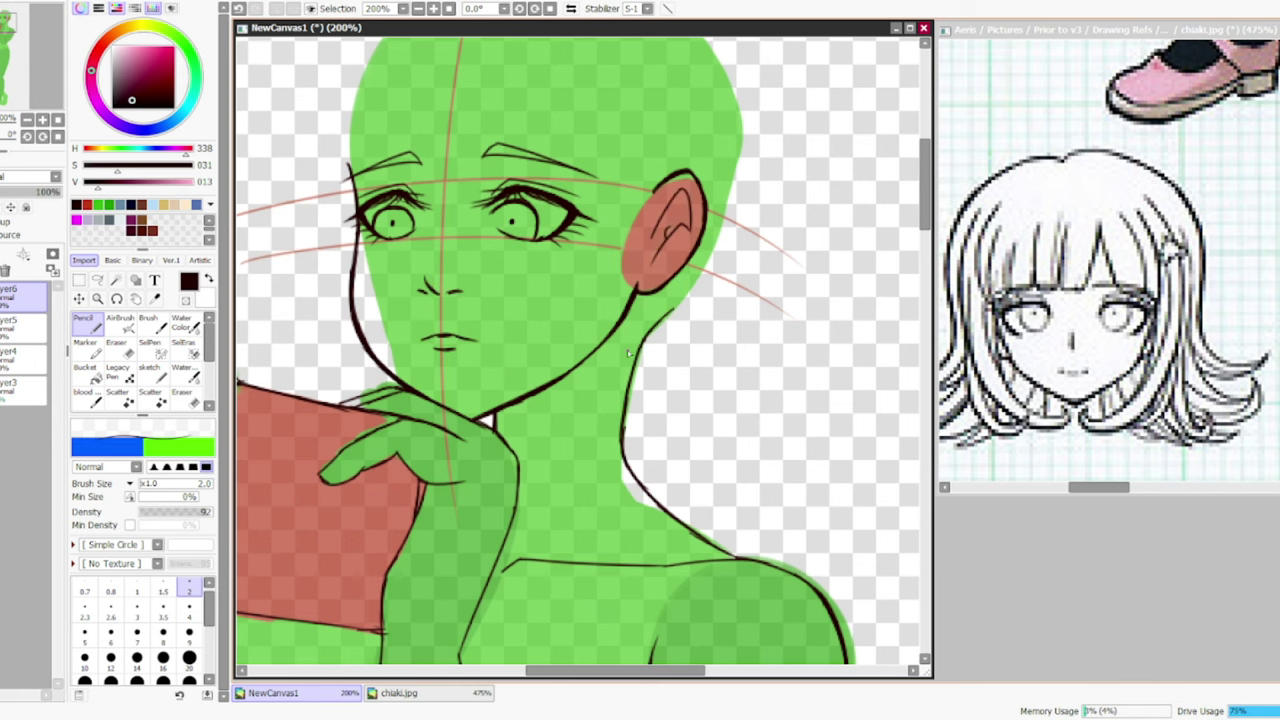
# - Erase the line art of the far hand and the box with the 50 px Eraser, along with the near wrist lines
pyautogui.scroll(-3, 627, 350)
pyautogui.scroll(2, 672, 251)
pyautogui.moveTo(672, 251)
pyautogui.mouseDown()
pyautogui.moveTo(627, 86)
pyautogui.moveTo(777, 109)
pyautogui.mouseUp()
pyautogui.press('e')
pyautogui.moveTo(324, 310); pyautogui.dragTo(470, 196)
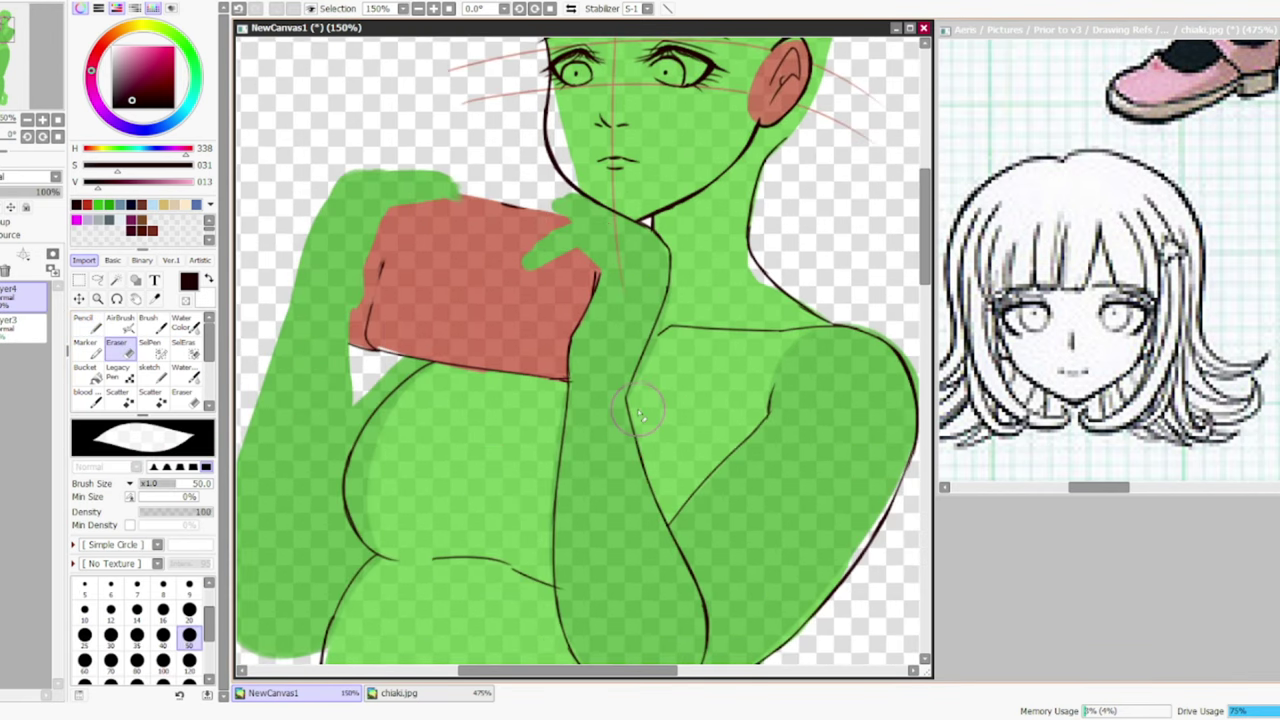
pyautogui.hotkey('ctrl', 'z')
pyautogui.hotkey('ctrl', 'y')
pyautogui.moveTo(600, 400); pyautogui.dragTo(648, 400)
pyautogui.moveTo(470, 205)
pyautogui.mouseDown()
pyautogui.moveTo(450, 338)
pyautogui.moveTo(665, 390)
pyautogui.mouseUp()
pyautogui.moveTo(760, 228); pyautogui.dragTo(722, 395)
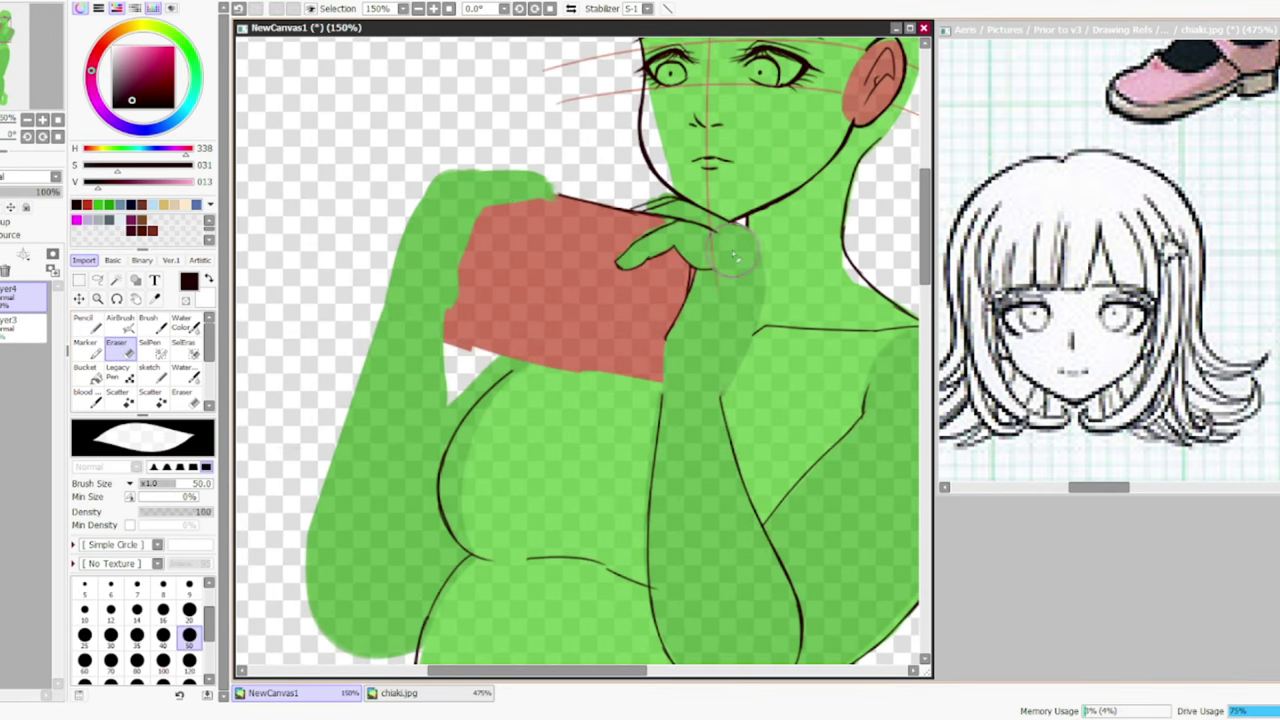
# - Erase the remaining near-hand lines and remove the red box and both hands from the silhouette
pyautogui.moveTo(560, 200); pyautogui.dragTo(700, 335)
pyautogui.moveTo(648, 400); pyautogui.dragTo(628, 400)
pyautogui.moveTo(340, 300)
pyautogui.mouseDown()
pyautogui.moveTo(460, 200)
pyautogui.moveTo(600, 250)
pyautogui.moveTo(620, 350)
pyautogui.mouseUp()
pyautogui.moveTo(600, 300); pyautogui.dragTo(460, 350)
# - Paint the far shoulder and upper chest of the silhouette in sampled dark green with the 50 px Brush
pyautogui.keyDown('alt'); pyautogui.click(480, 420); pyautogui.keyUp('alt')
pyautogui.press('b')
pyautogui.moveTo(400, 460)
pyautogui.mouseDown()
pyautogui.moveTo(470, 340)
pyautogui.moveTo(520, 355)
pyautogui.moveTo(690, 240)
pyautogui.moveTo(600, 285)
pyautogui.mouseUp()
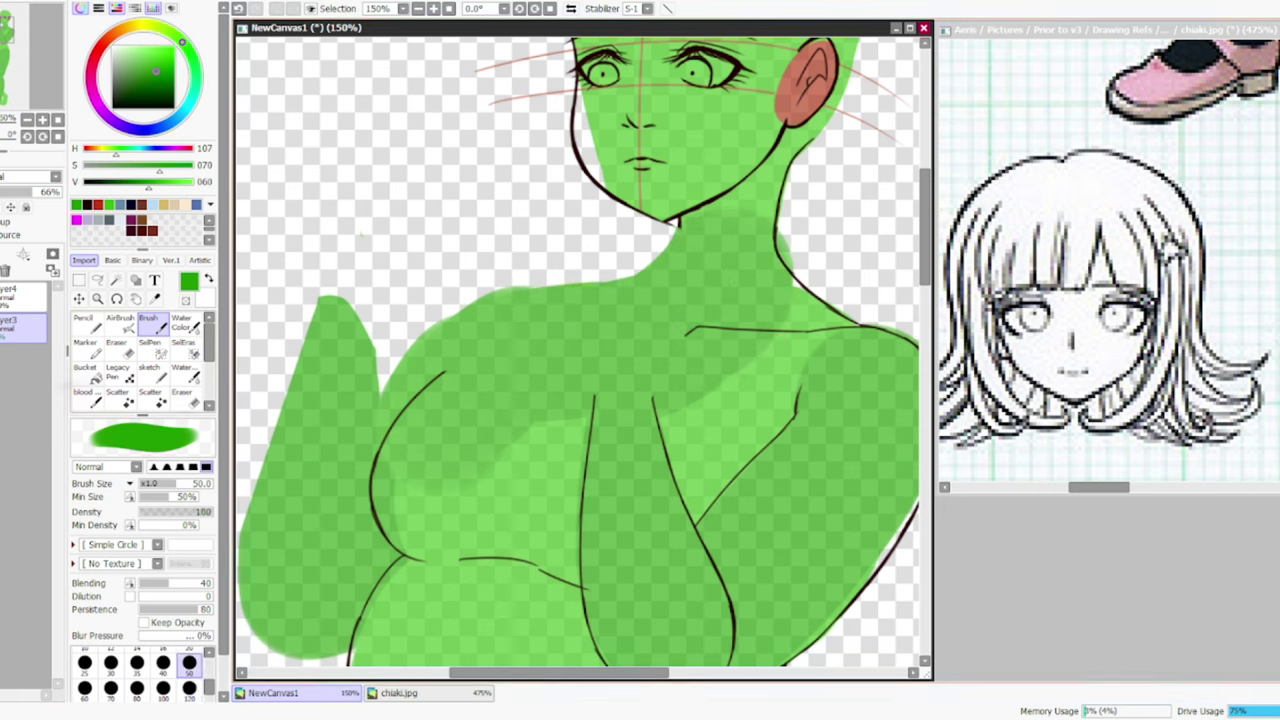
# - Remove the short line under the chin and redraw the front of the neck as a dark curve into the shoulder
pyautogui.press('e')
pyautogui.press('m')
pyautogui.moveTo(650, 120); pyautogui.dragTo(790, 224)
pyautogui.hotkey('ctrl', 't')
pyautogui.press('Return')
pyautogui.press('n')
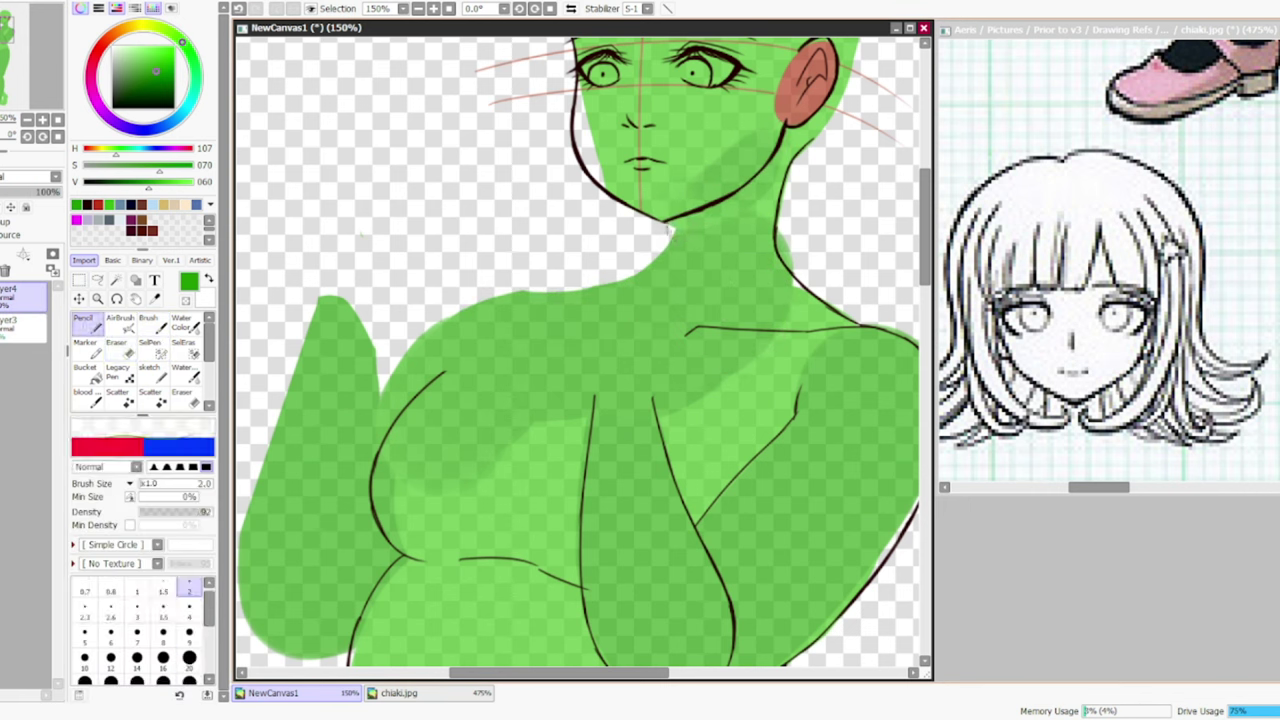
pyautogui.keyDown('alt'); pyautogui.click(676, 222); pyautogui.keyUp('alt')
# - Add a red-filled rectangle on a new layer in front of the chest and deform it into a slanted box shape
pyautogui.hotkey('ctrl', 'shift', 'n')
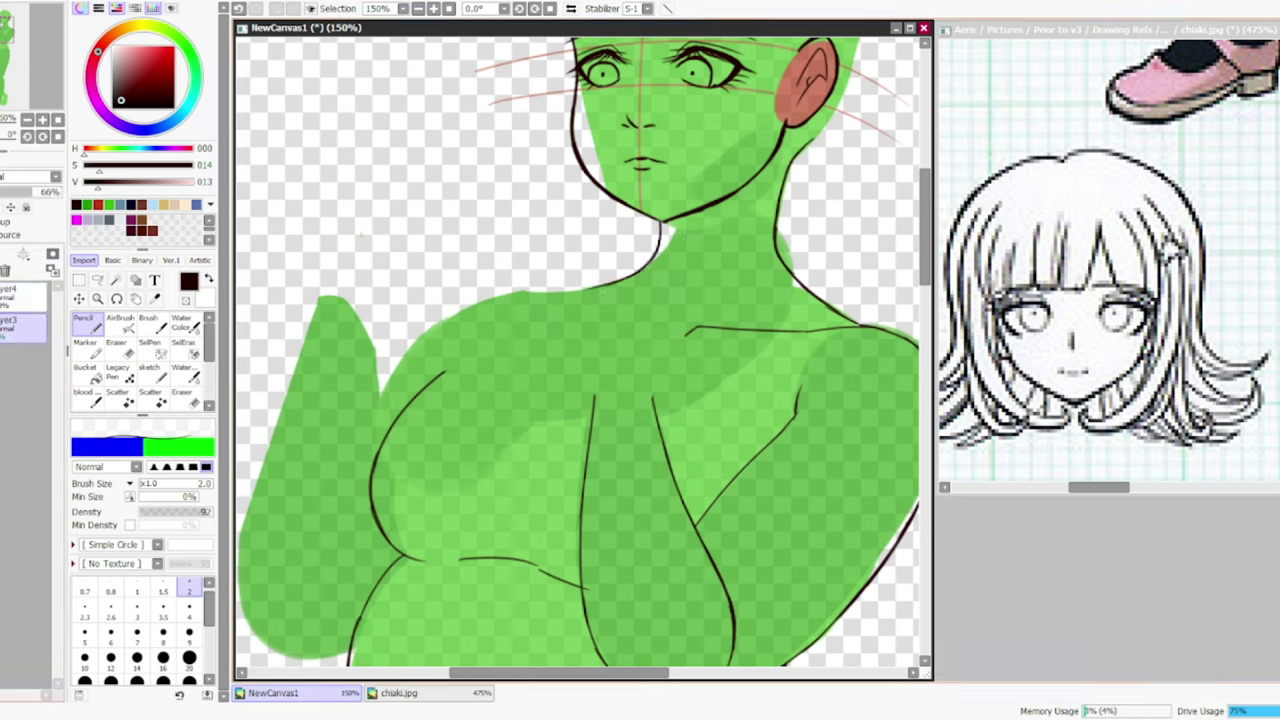
pyautogui.press('a')
pyautogui.press('m')
pyautogui.moveTo(329, 129); pyautogui.dragTo(671, 343)
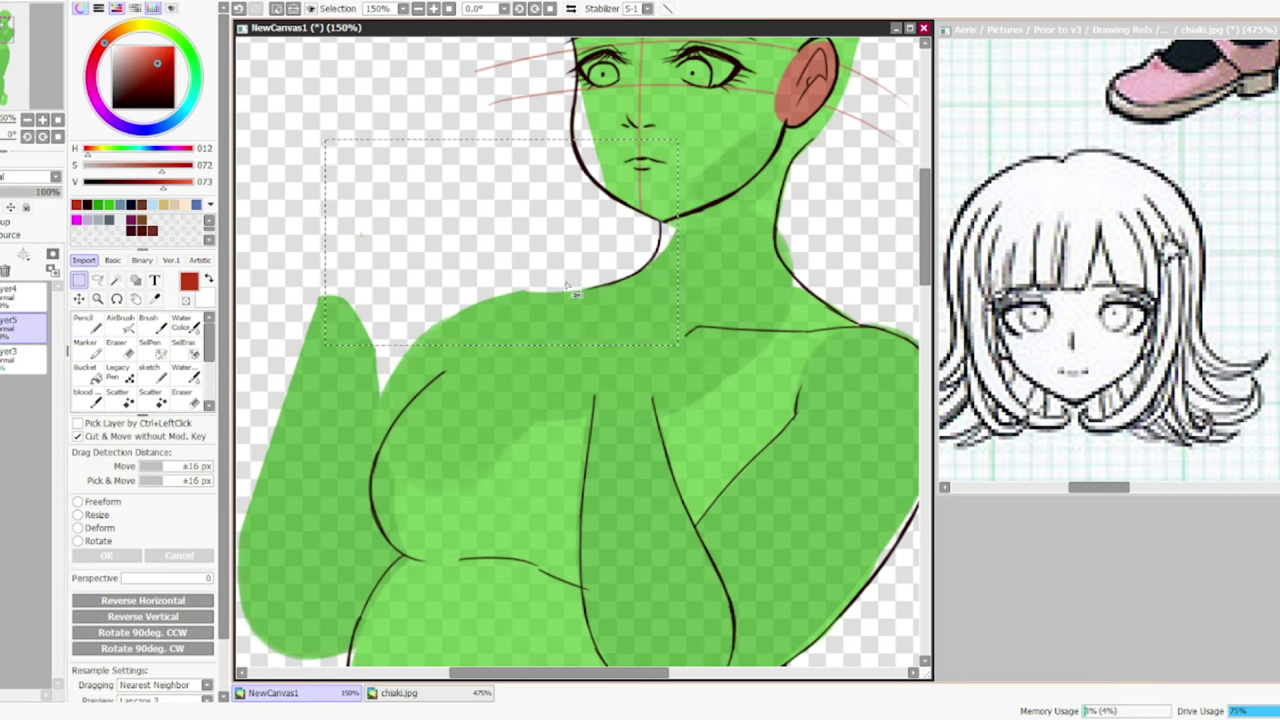
pyautogui.hotkey('ctrl', 't')
pyautogui.moveTo(671, 129); pyautogui.dragTo(669, 171)
pyautogui.moveTo(306, 143); pyautogui.dragTo(292, 165)
pyautogui.press('Return')
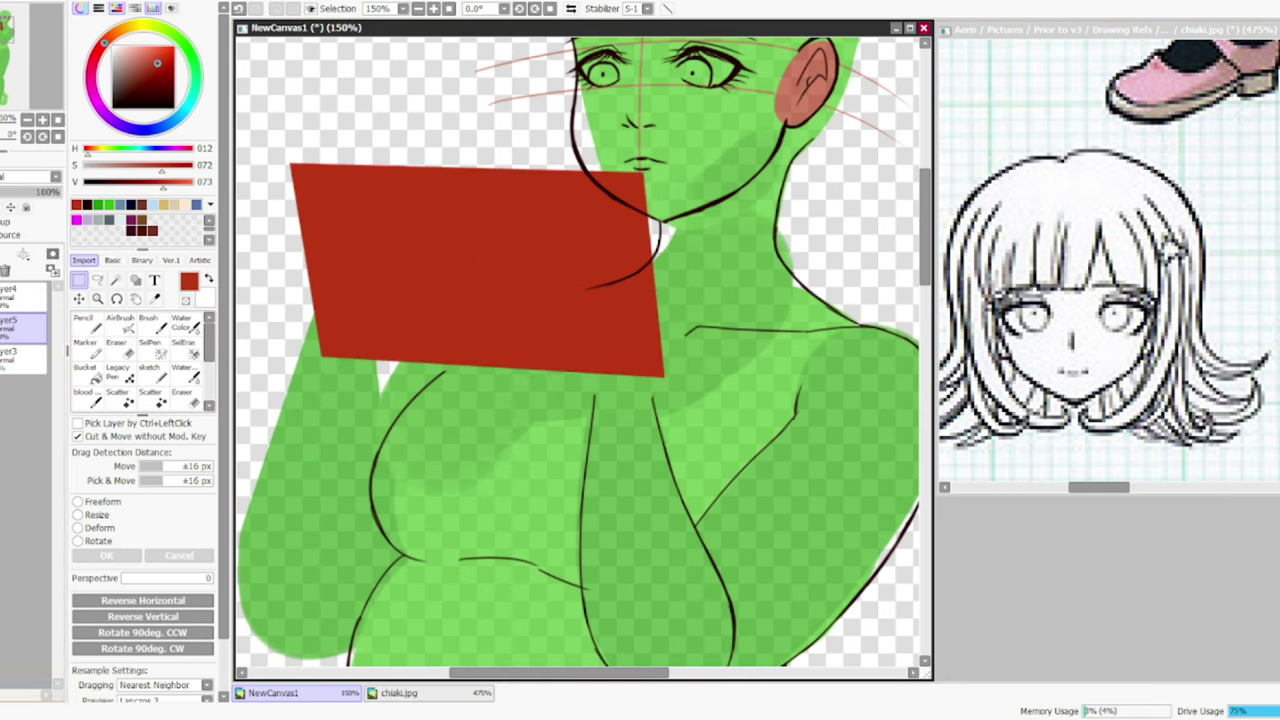
# - Rotate the red box so it slants down from the far hand toward the chin
pyautogui.press('b')
pyautogui.hotkey('ctrl', 't')
pyautogui.moveTo(330, 370)
pyautogui.mouseDown()
pyautogui.moveTo(288, 302)
pyautogui.moveTo(316, 340)
pyautogui.moveTo(434, 297)
pyautogui.moveTo(468, 343)
pyautogui.mouseUp()
pyautogui.click(120, 553)
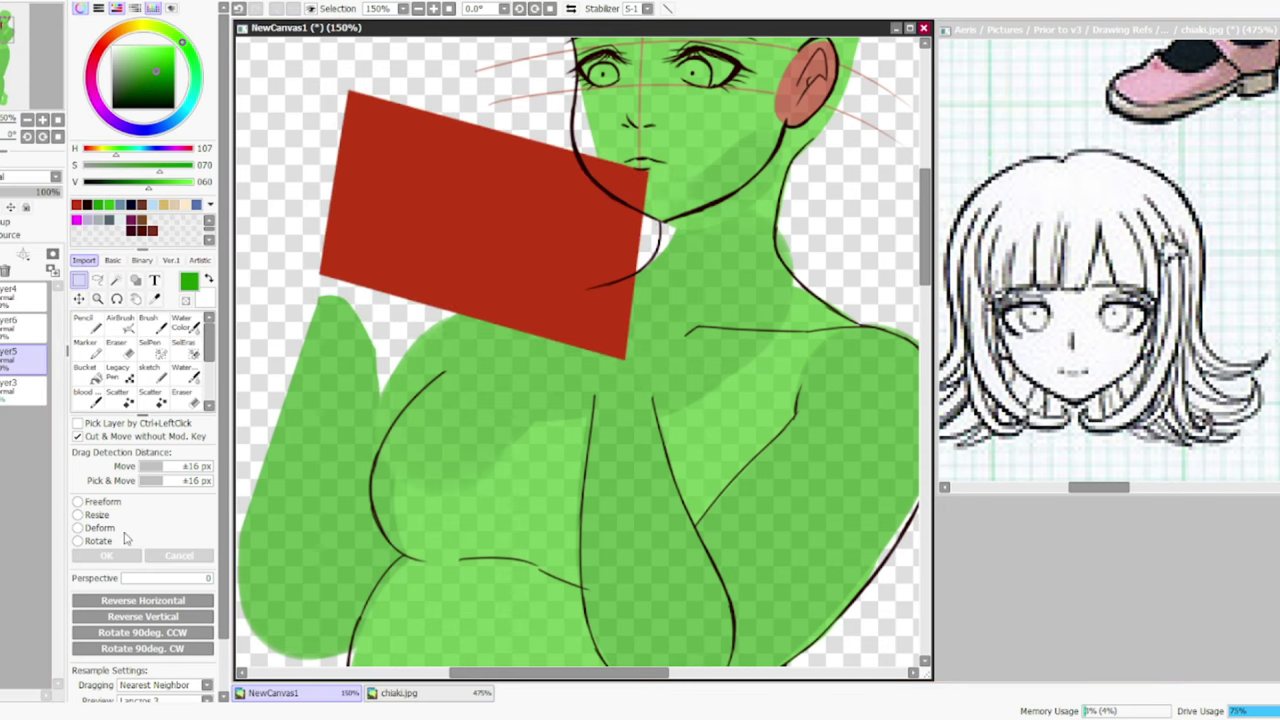
# - Brush dark green over the near hand and far wrist areas, and transform the red box to a gentler slant
pyautogui.press('b')
pyautogui.moveTo(645, 255); pyautogui.dragTo(620, 425)
pyautogui.moveTo(345, 285); pyautogui.dragTo(345, 340)
pyautogui.hotkey('ctrl', 't')
pyautogui.moveTo(336, 106); pyautogui.dragTo(331, 142)
pyautogui.press('Return')
# - Paint both hands in solid dark green over the box ends with the 40 px Brush, on the layer above the box
pyautogui.press('b')
pyautogui.click(20, 325)
pyautogui.moveTo(600, 238); pyautogui.dragTo(558, 345)
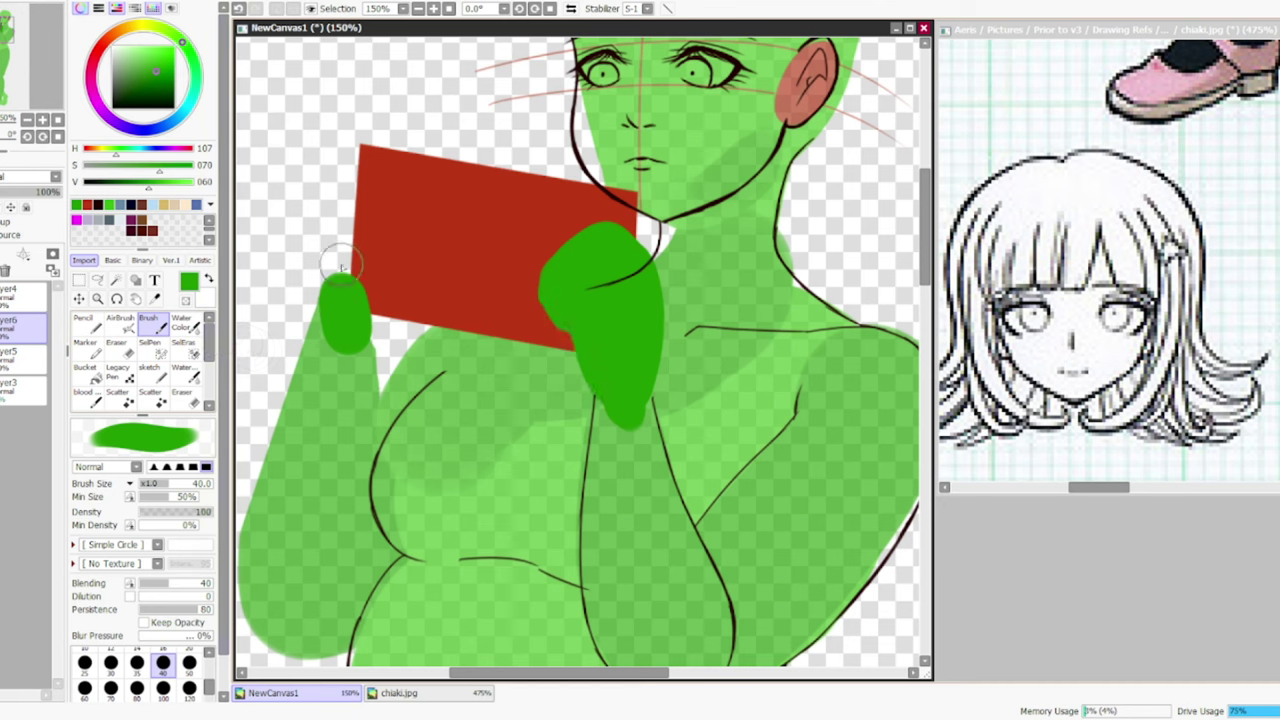
pyautogui.moveTo(345, 300)
pyautogui.mouseDown()
pyautogui.moveTo(350, 200)
pyautogui.moveTo(385, 240)
pyautogui.moveTo(395, 285)
pyautogui.mouseUp()
pyautogui.press('e')
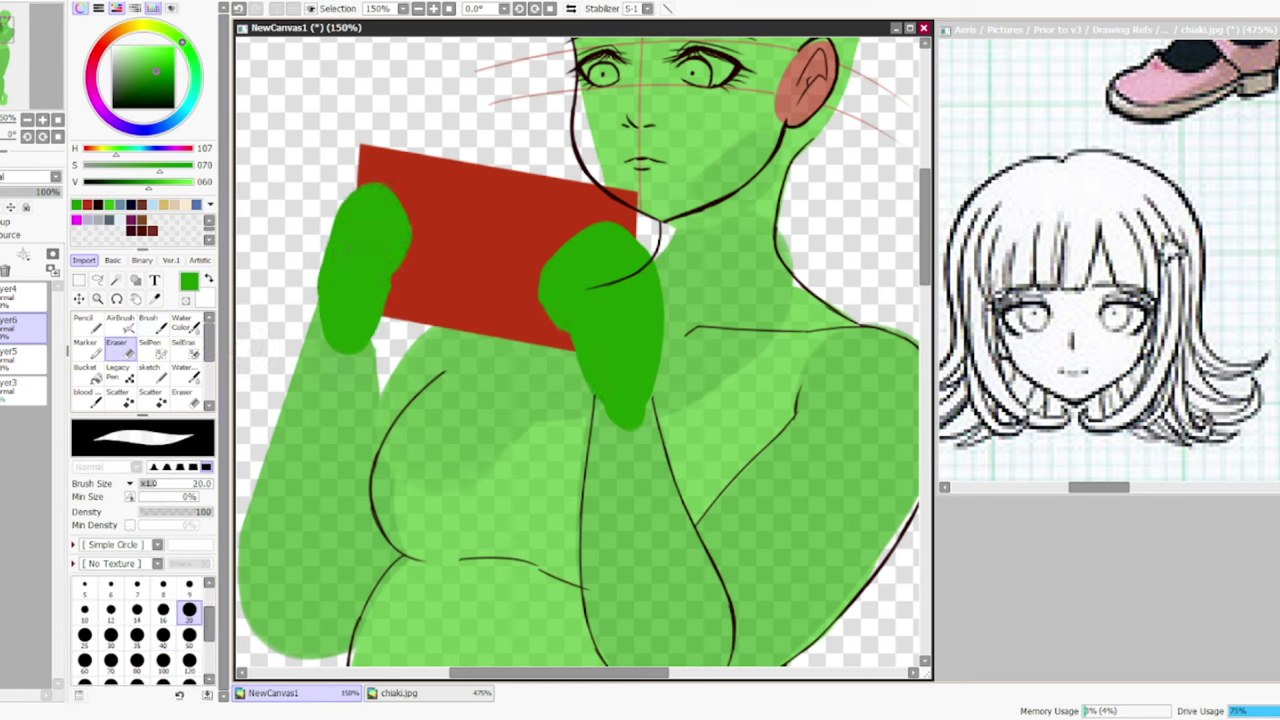
# - On the line-art layer, outline the box's upper corners and the dividing line near each end with the 2 px Pencil
pyautogui.click(20, 290)
pyautogui.press('n')
pyautogui.scroll(2, 628, 204)
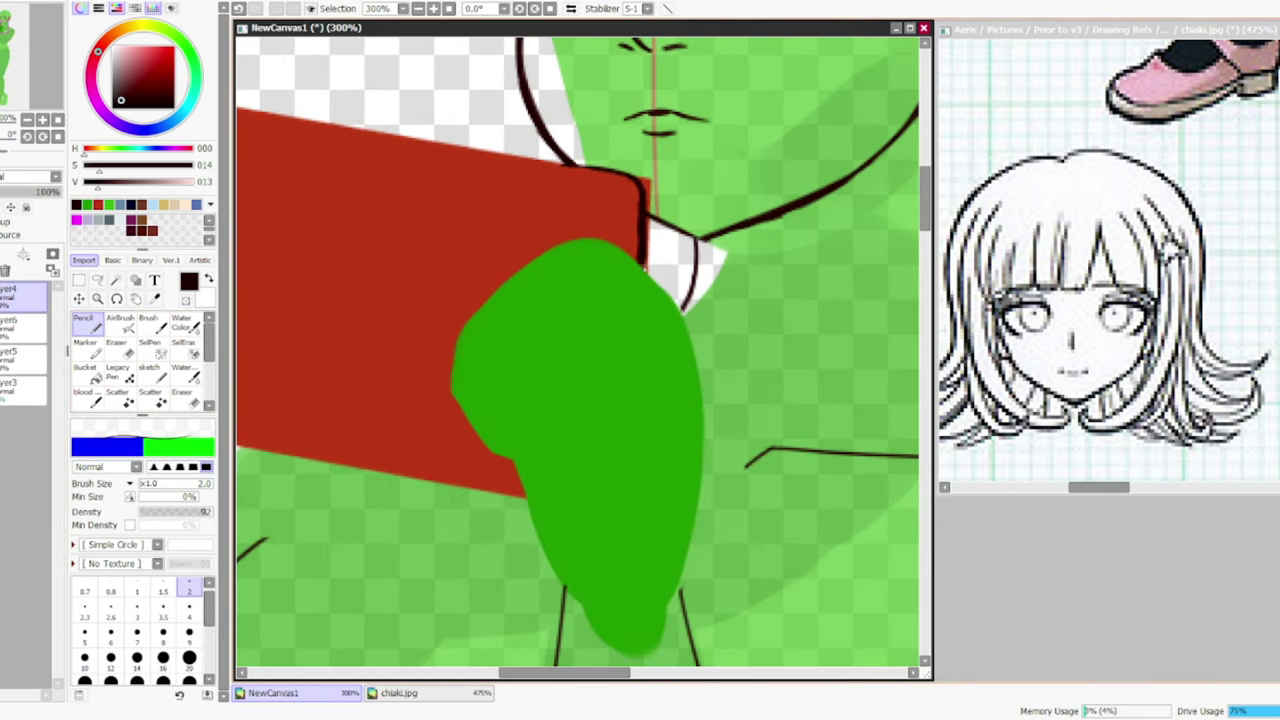
pyautogui.moveTo(645, 210); pyautogui.dragTo(840, 210)
pyautogui.moveTo(755, 168); pyautogui.dragTo(749, 245)
pyautogui.moveTo(290, 86); pyautogui.dragTo(370, 97)
pyautogui.moveTo(350, 96); pyautogui.dragTo(345, 163)
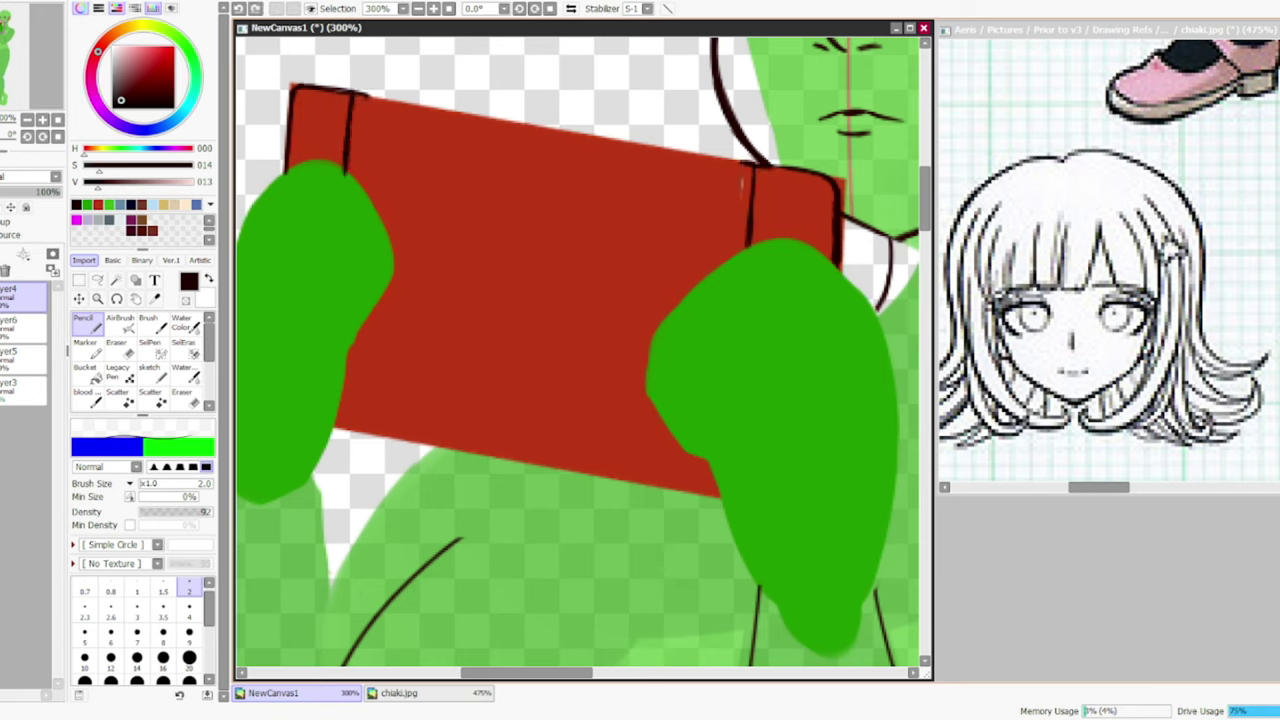
# - Draw the box's long upper and lower edges between the two hands and apply a transform
pyautogui.moveTo(370, 97); pyautogui.dragTo(622, 139)
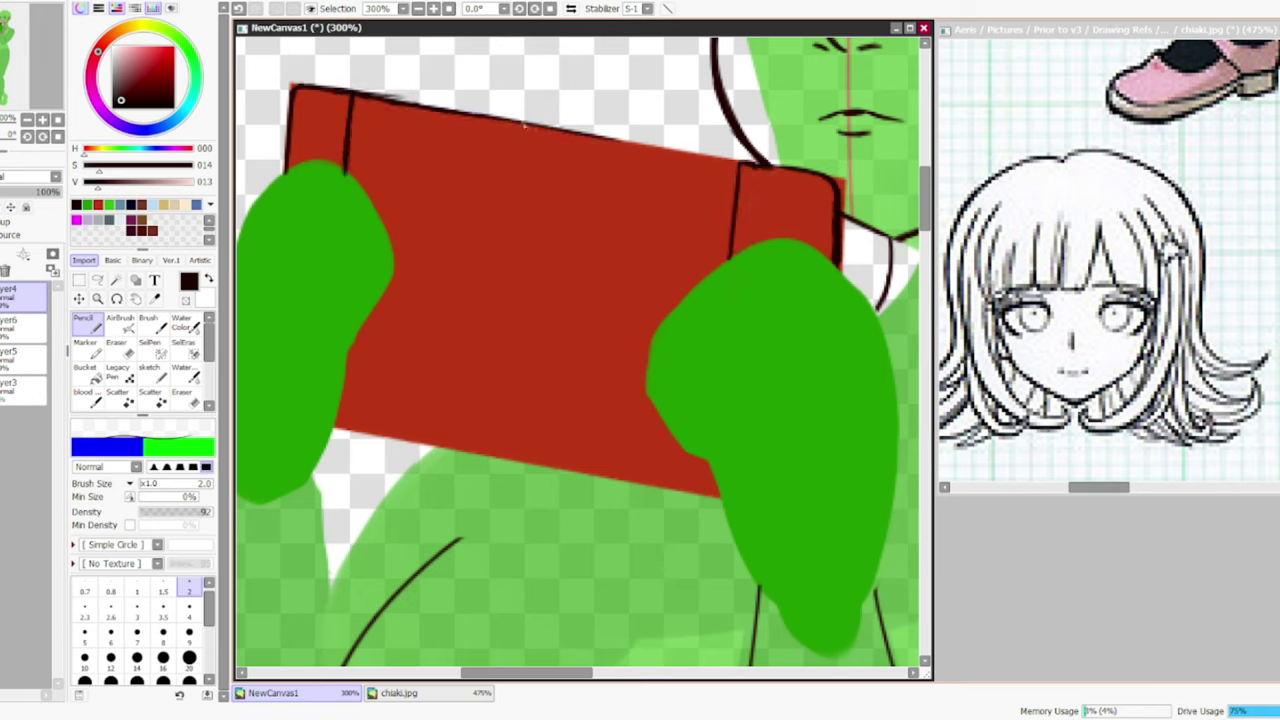
pyautogui.moveTo(322, 400); pyautogui.dragTo(725, 482)
pyautogui.hotkey('ctrl', 't')
pyautogui.press('Return')
# - Add a second thin edge along the box's top and near side for thickness, and erase the stray overlapping line
pyautogui.moveTo(374, 96); pyautogui.dragTo(758, 163)
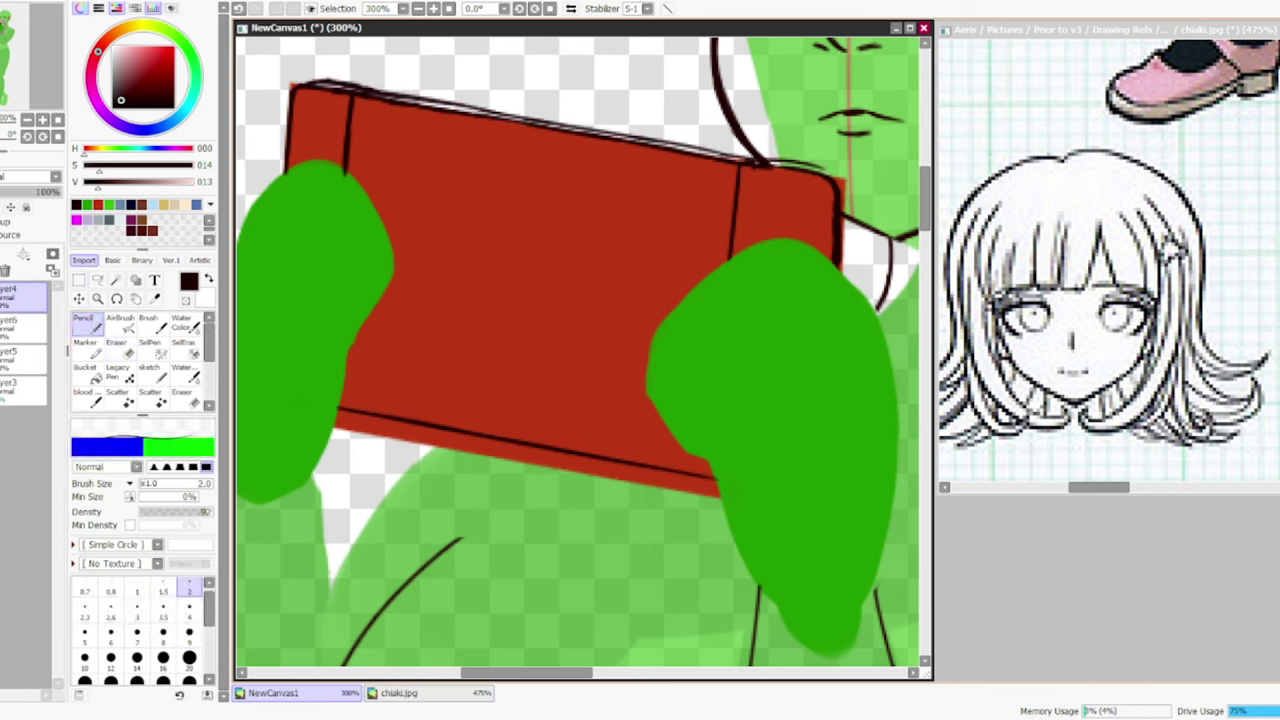
pyautogui.moveTo(842, 282)
pyautogui.mouseDown()
pyautogui.moveTo(838, 172)
pyautogui.moveTo(846, 290)
pyautogui.mouseUp()
pyautogui.press('e')
pyautogui.press('n')
pyautogui.press('e')
pyautogui.moveTo(330, 92); pyautogui.dragTo(436, 110)
pyautogui.press('n')
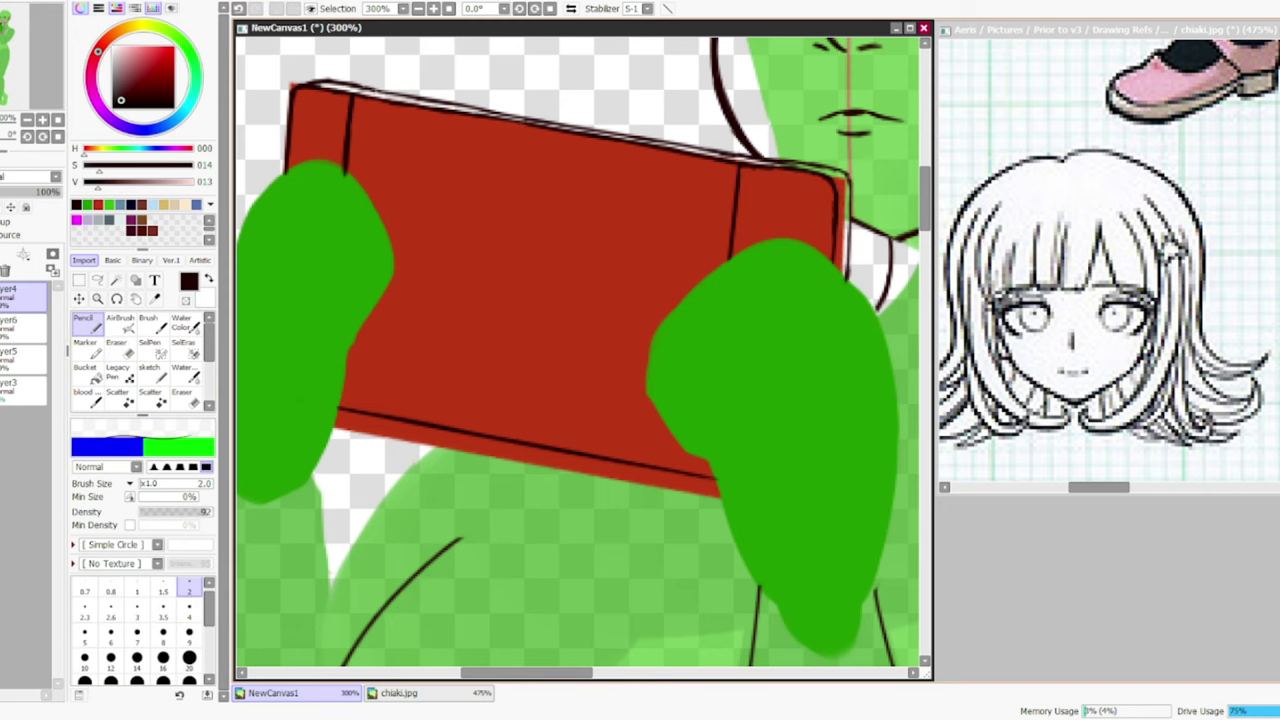
# - Outline both sides of the near hand and its wrist, joining them to the forearm lines
pyautogui.scroll(-2, 580, 350)
pyautogui.moveTo(580, 350)
pyautogui.mouseDown()
pyautogui.moveTo(470, 200)
pyautogui.moveTo(580, 140)
pyautogui.moveTo(668, 228)
pyautogui.moveTo(690, 420)
pyautogui.mouseUp()
pyautogui.scroll(3, 700, 300)
pyautogui.moveTo(686, 296); pyautogui.dragTo(700, 500)
pyautogui.moveTo(712, 408); pyautogui.dragTo(668, 615)
pyautogui.moveTo(447, 415); pyautogui.dragTo(510, 612)
pyautogui.hotkey('ctrl', 'z')
pyautogui.moveTo(458, 470); pyautogui.dragTo(535, 612)
# - Draw the near hand's curled fingers gripping the box, with the lines separating them
pyautogui.moveTo(516, 360)
pyautogui.mouseDown()
pyautogui.moveTo(434, 325)
pyautogui.moveTo(440, 422)
pyautogui.mouseUp()
pyautogui.moveTo(406, 334)
pyautogui.mouseDown()
pyautogui.moveTo(536, 292)
pyautogui.moveTo(570, 332)
pyautogui.mouseUp()
pyautogui.moveTo(470, 284); pyautogui.dragTo(410, 398)
pyautogui.moveTo(470, 200)
pyautogui.mouseDown()
pyautogui.moveTo(438, 258)
pyautogui.moveTo(608, 290)
pyautogui.mouseUp()
pyautogui.moveTo(490, 162)
pyautogui.mouseDown()
pyautogui.moveTo(470, 200)
pyautogui.moveTo(604, 272)
pyautogui.mouseUp()
pyautogui.hotkey('ctrl', 'z')
# - Add short knuckle and wrist marks to the near hand and erase the excess ends of the finger lines
pyautogui.press('e')
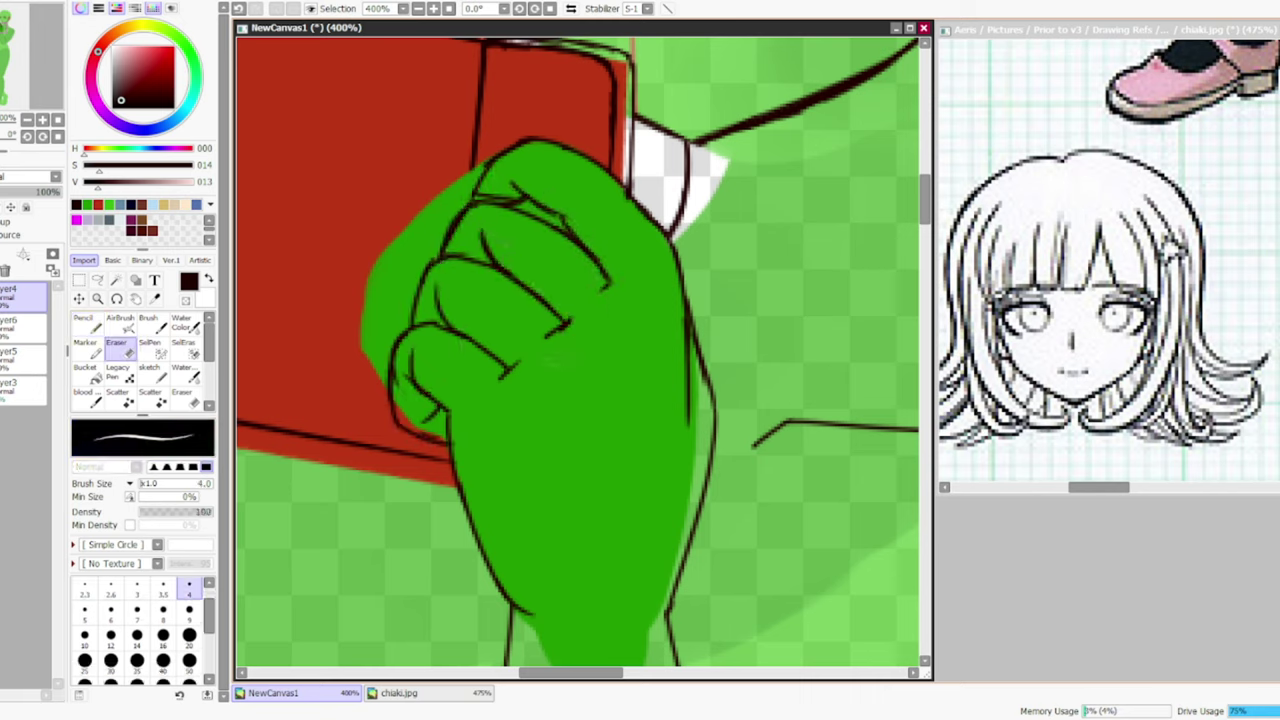
pyautogui.press('n')
pyautogui.moveTo(548, 352); pyautogui.dragTo(566, 372)
pyautogui.moveTo(490, 400); pyautogui.dragTo(502, 420)
pyautogui.moveTo(660, 276); pyautogui.dragTo(663, 302)
pyautogui.press('e')
pyautogui.moveTo(602, 304)
pyautogui.mouseDown()
pyautogui.moveTo(613, 320)
pyautogui.moveTo(604, 303)
pyautogui.mouseUp()
pyautogui.press('n')
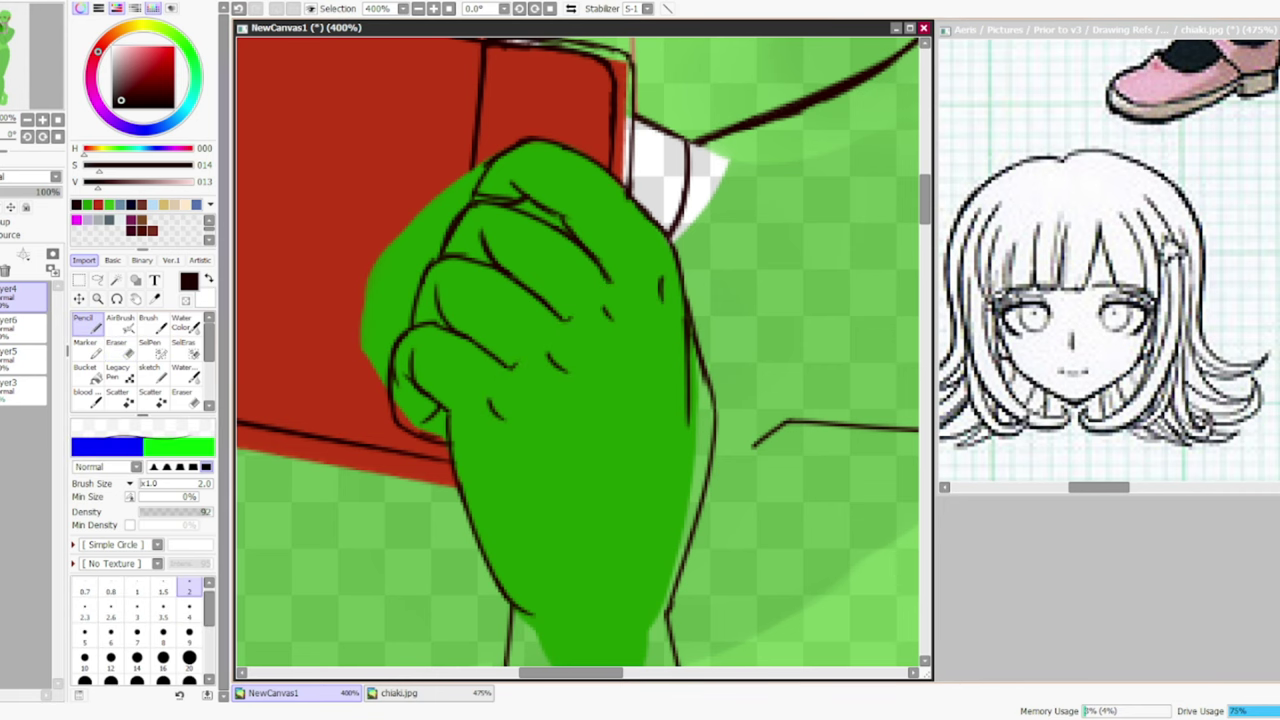
# - Outline the inner and outer edges of the far hand and wrist over the dark green shape
pyautogui.scroll(-5, 578, 350)
pyautogui.scroll(5, 520, 172)
pyautogui.moveTo(474, 509); pyautogui.dragTo(540, 390)
pyautogui.moveTo(440, 226); pyautogui.dragTo(402, 412)
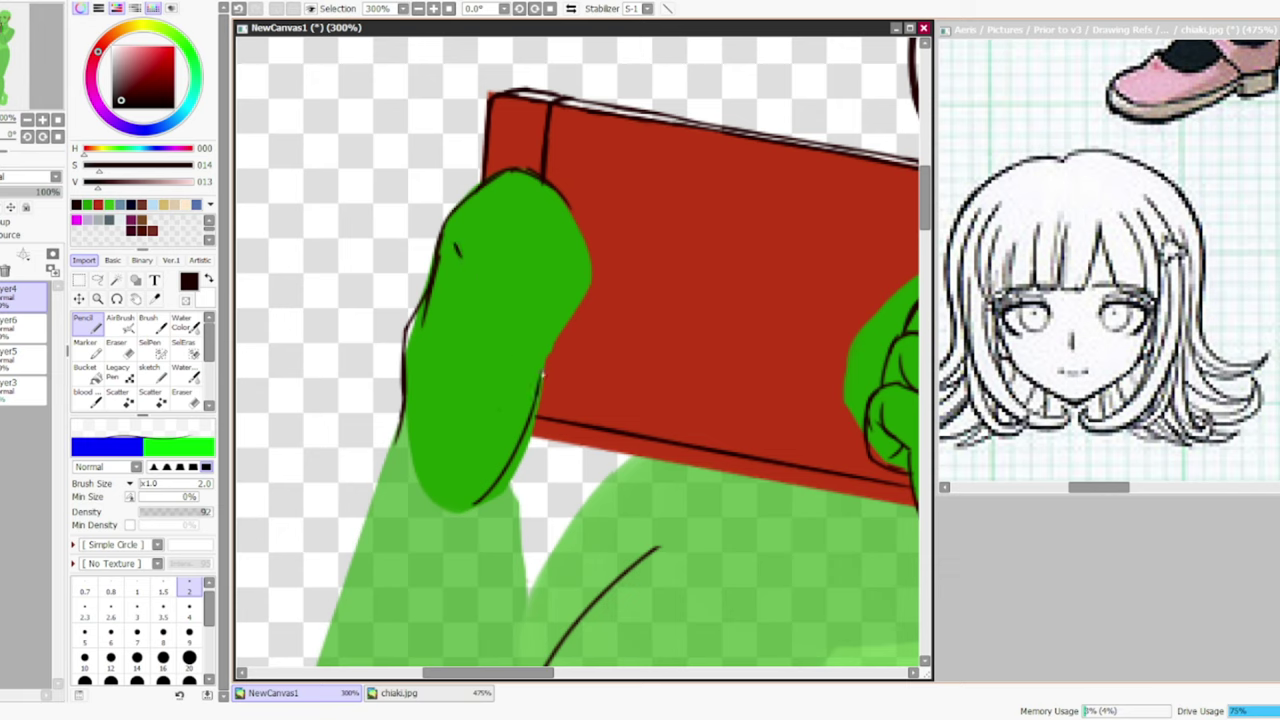
# - Draw the far hand's lowest finger extending across the box and clean up its overlapping lines
pyautogui.moveTo(540, 370)
pyautogui.mouseDown()
pyautogui.moveTo(599, 340)
pyautogui.moveTo(630, 346)
pyautogui.moveTo(620, 334)
pyautogui.moveTo(555, 342)
pyautogui.moveTo(557, 316)
pyautogui.mouseUp()
pyautogui.press('e')
pyautogui.press('n')
pyautogui.press('e')
pyautogui.press('n')
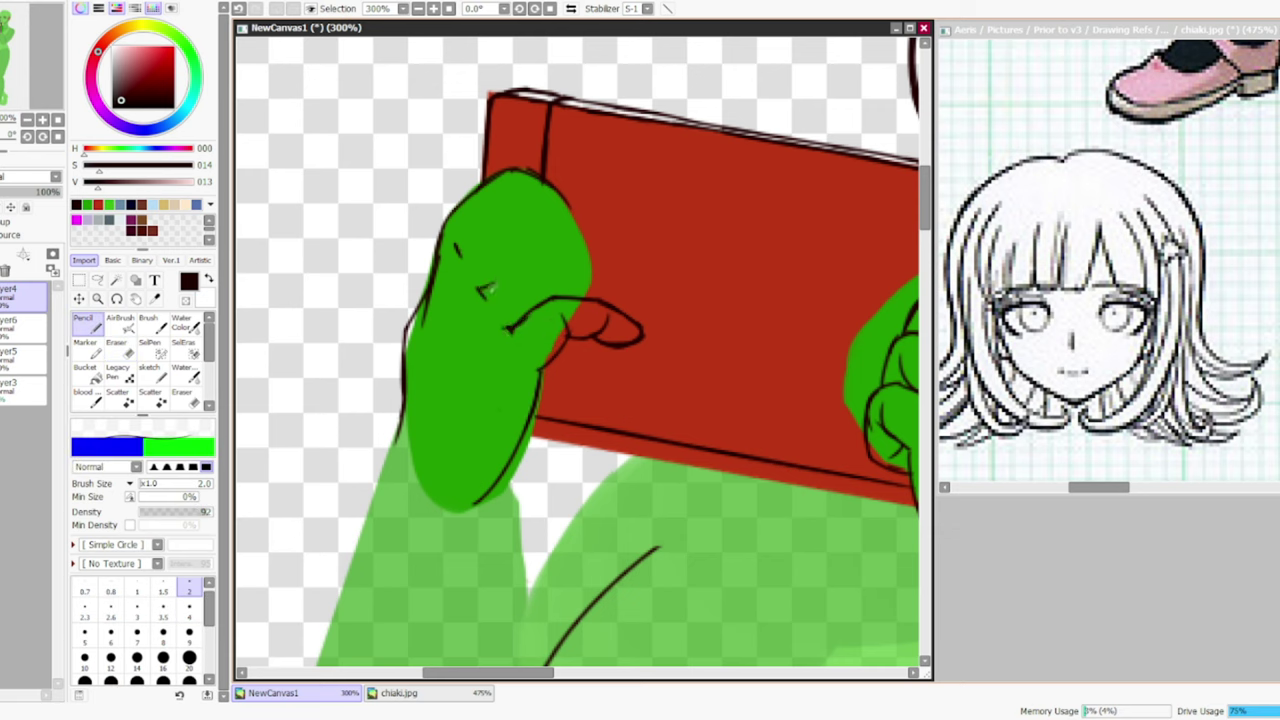
# - Draw the upper curled fingers and creases of the far hand, and erase extra lines around the fingertips
pyautogui.moveTo(456, 252); pyautogui.dragTo(528, 217)
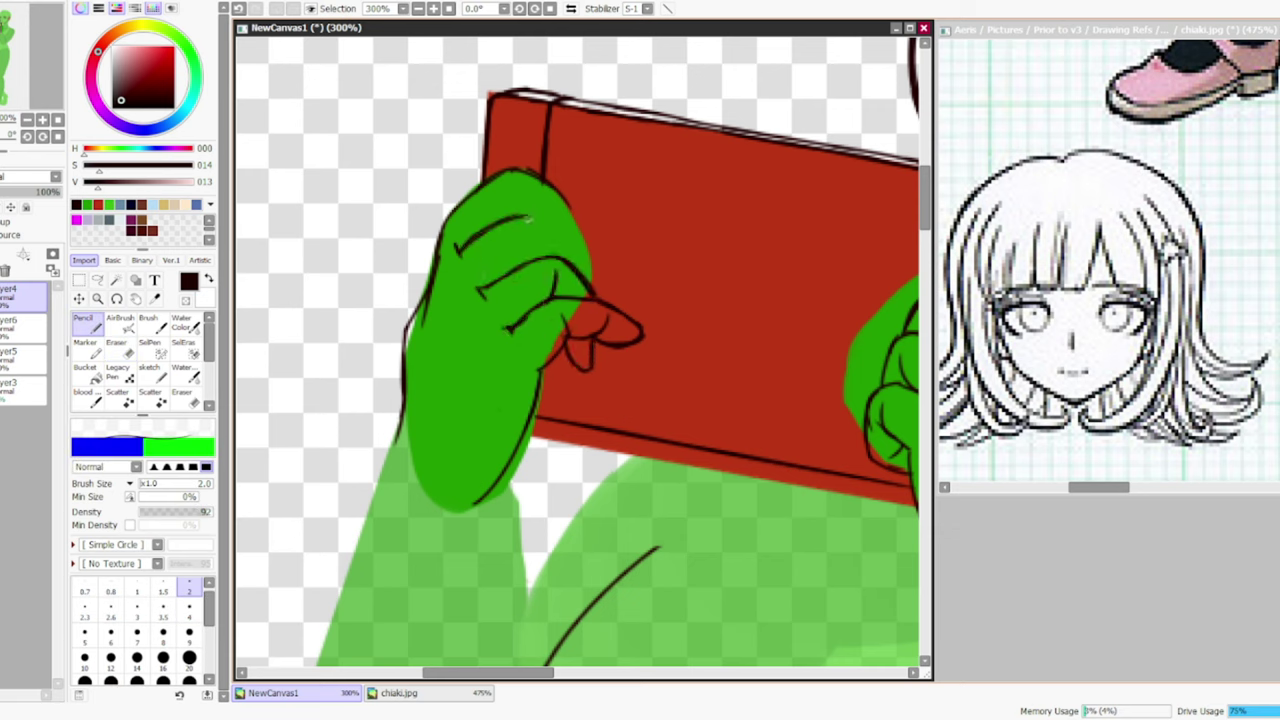
pyautogui.press('e')
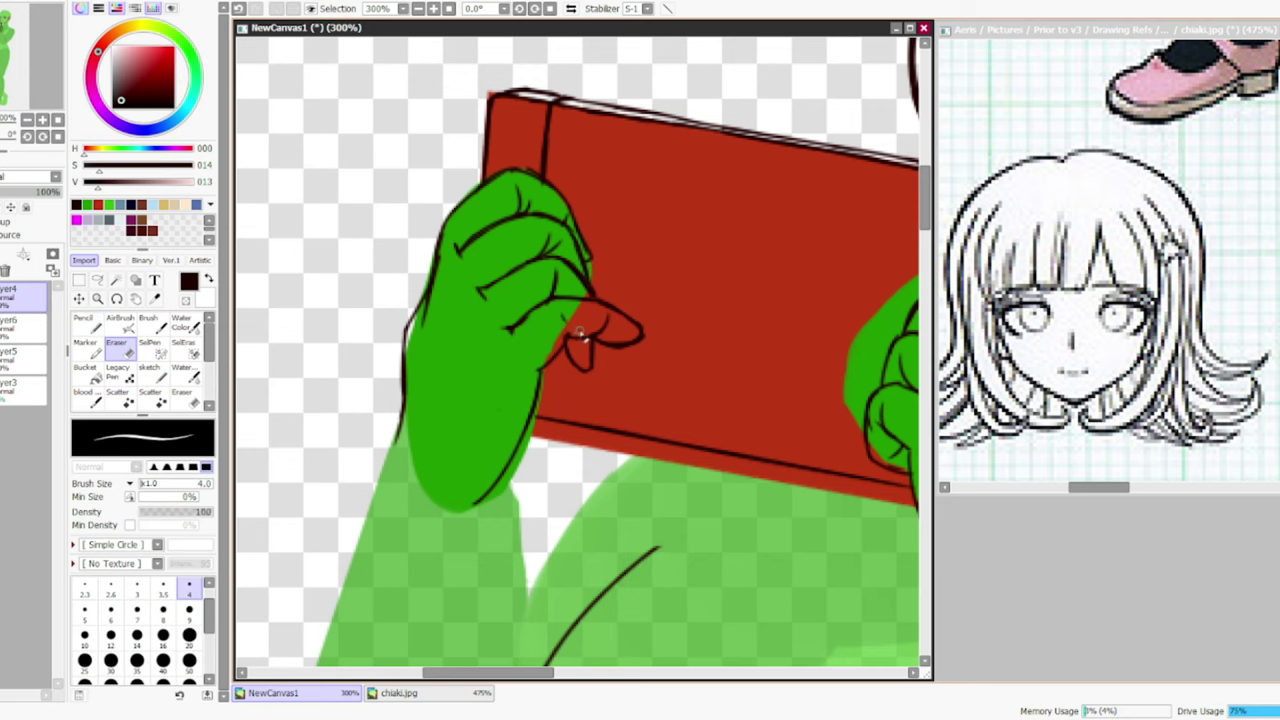
pyautogui.moveTo(606, 316); pyautogui.dragTo(570, 340)
pyautogui.press('n')
pyautogui.press('n')
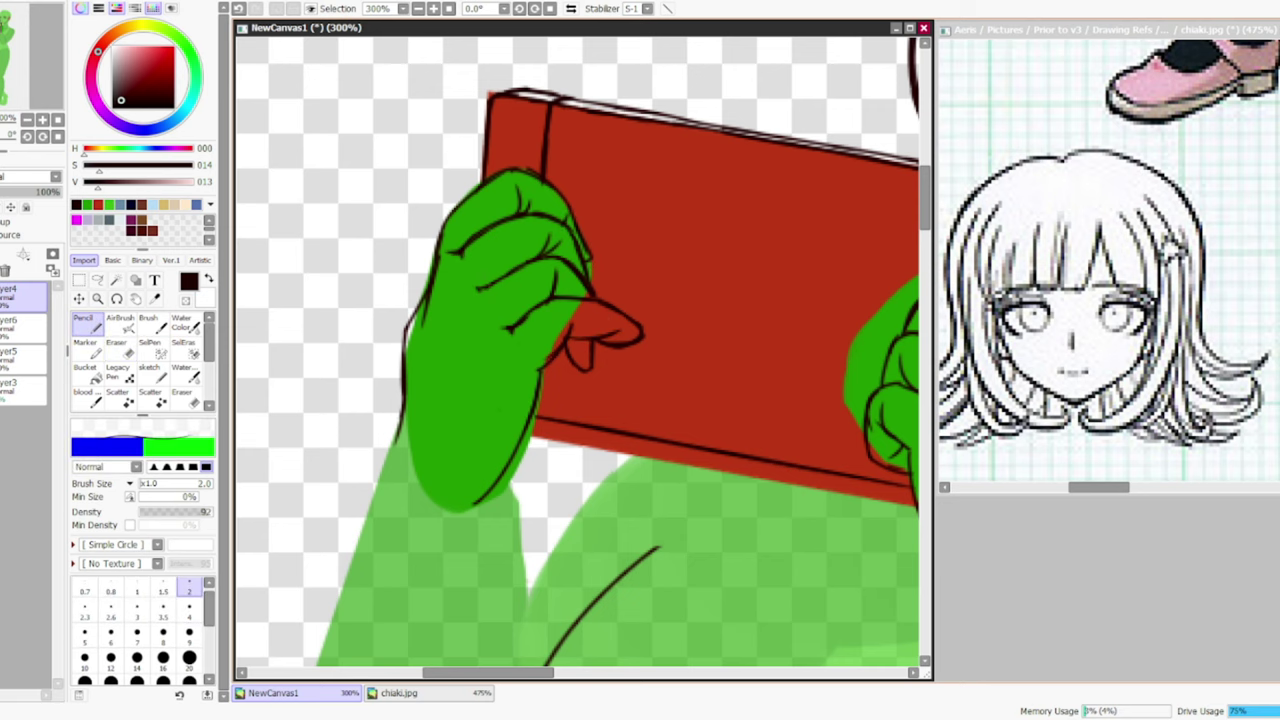
# - Draw the far forearm's inner and outer contours from the wrist down to the elbow
pyautogui.scroll(-5, 580, 350)
pyautogui.moveTo(670, 168)
pyautogui.mouseDown()
pyautogui.moveTo(593, 215)
pyautogui.moveTo(520, 332)
pyautogui.mouseUp()
pyautogui.moveTo(490, 216); pyautogui.dragTo(512, 526)
pyautogui.press('-')
pyautogui.moveTo(452, 346); pyautogui.dragTo(442, 488)
pyautogui.hotkey('ctrl', 'z')
pyautogui.moveTo(402, 184); pyautogui.dragTo(335, 418)
pyautogui.hotkey('ctrl', 'z')
pyautogui.moveTo(382, 284)
pyautogui.mouseDown()
pyautogui.moveTo(342, 388)
pyautogui.moveTo(425, 562)
pyautogui.mouseUp()
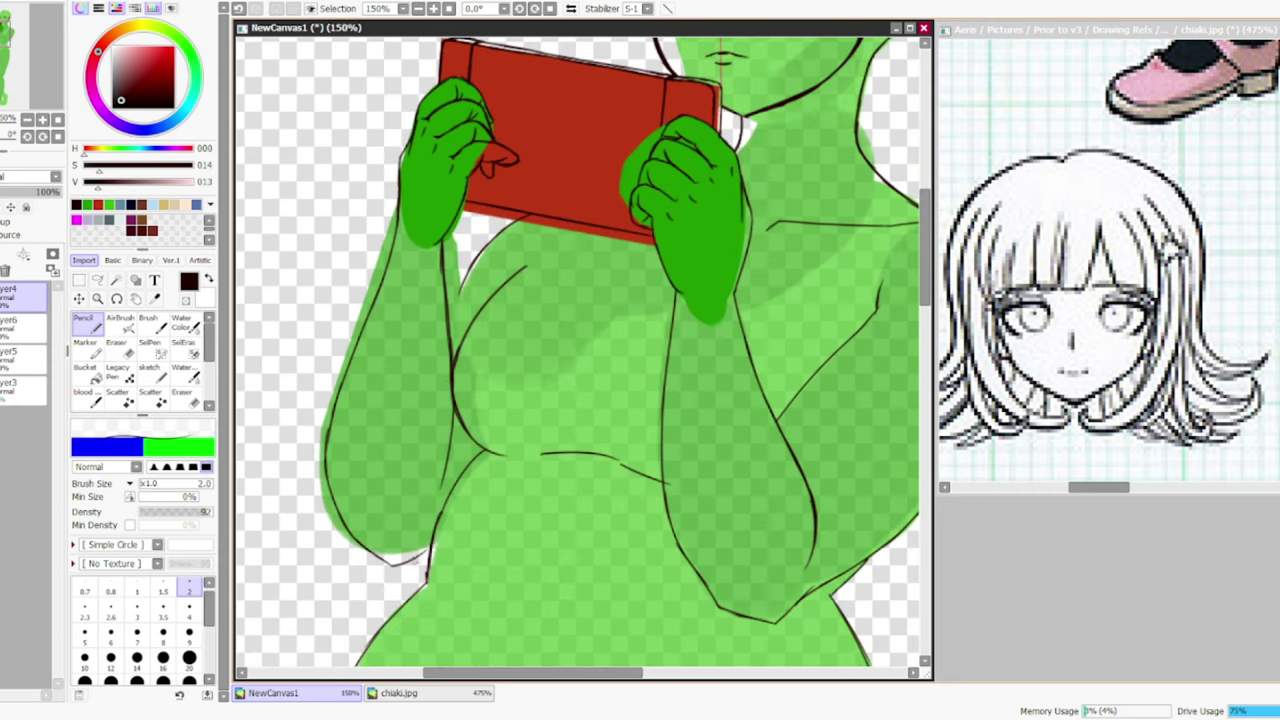
# - On a new layer, draw the near-side fringe strands from above the near eye to the ear and tidy their tips
pyautogui.press('-')
pyautogui.press('-')
pyautogui.press('-')
pyautogui.press('-')
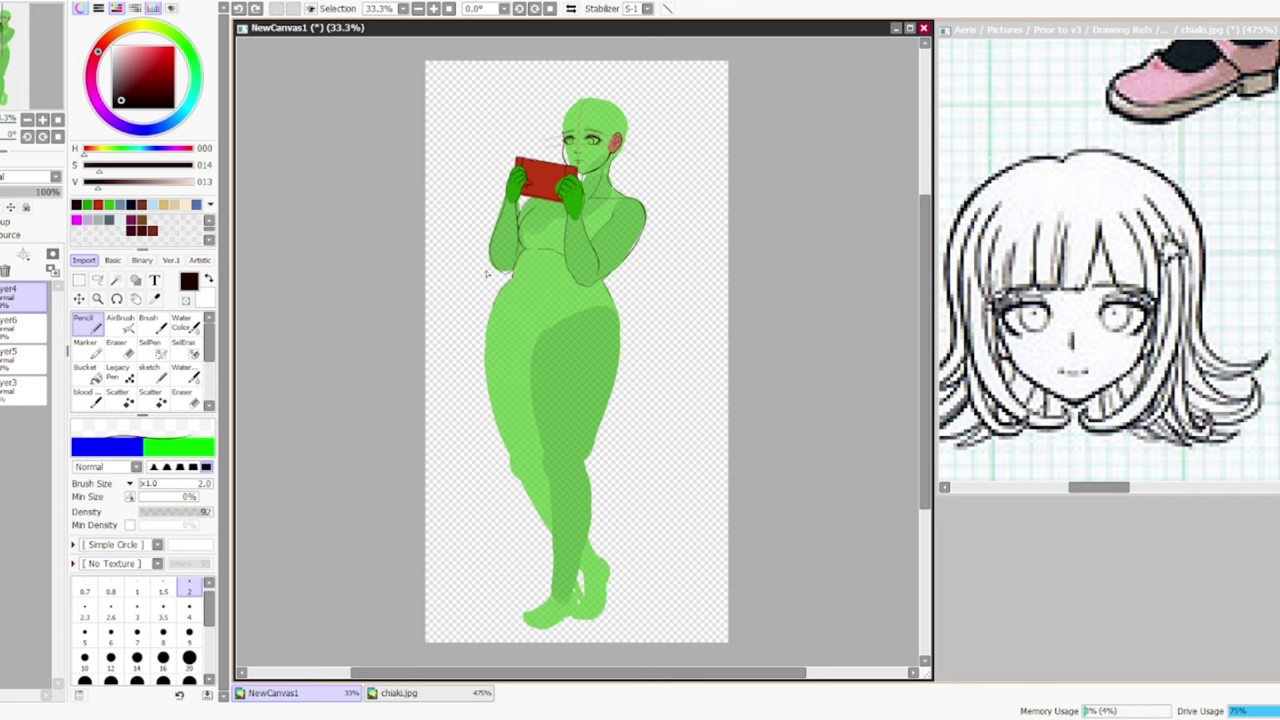
pyautogui.press('+')
pyautogui.press('+')
pyautogui.press('+')
pyautogui.press('+')
pyautogui.press('+')
pyautogui.moveTo(576, 180); pyautogui.dragTo(590, 330)
pyautogui.moveTo(628, 182); pyautogui.dragTo(634, 326)
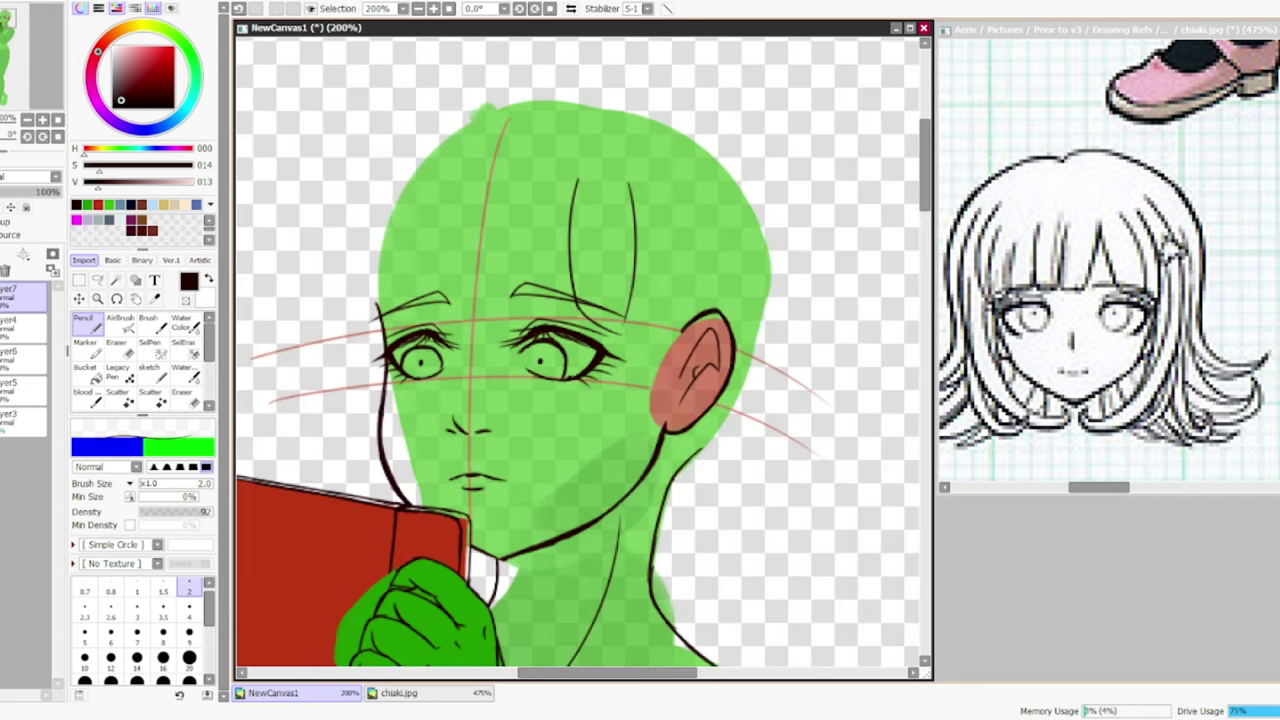
pyautogui.moveTo(665, 185)
pyautogui.mouseDown()
pyautogui.moveTo(677, 290)
pyautogui.moveTo(660, 355)
pyautogui.mouseUp()
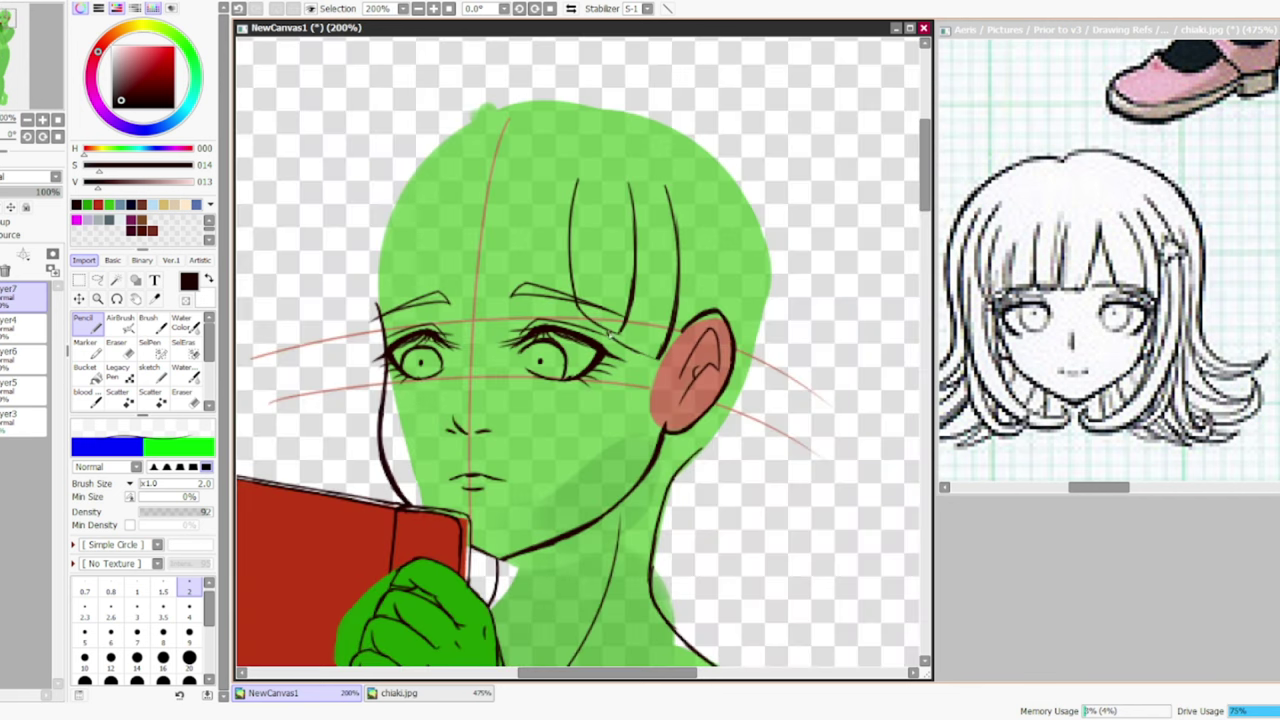
pyautogui.press('e')
pyautogui.press('n')
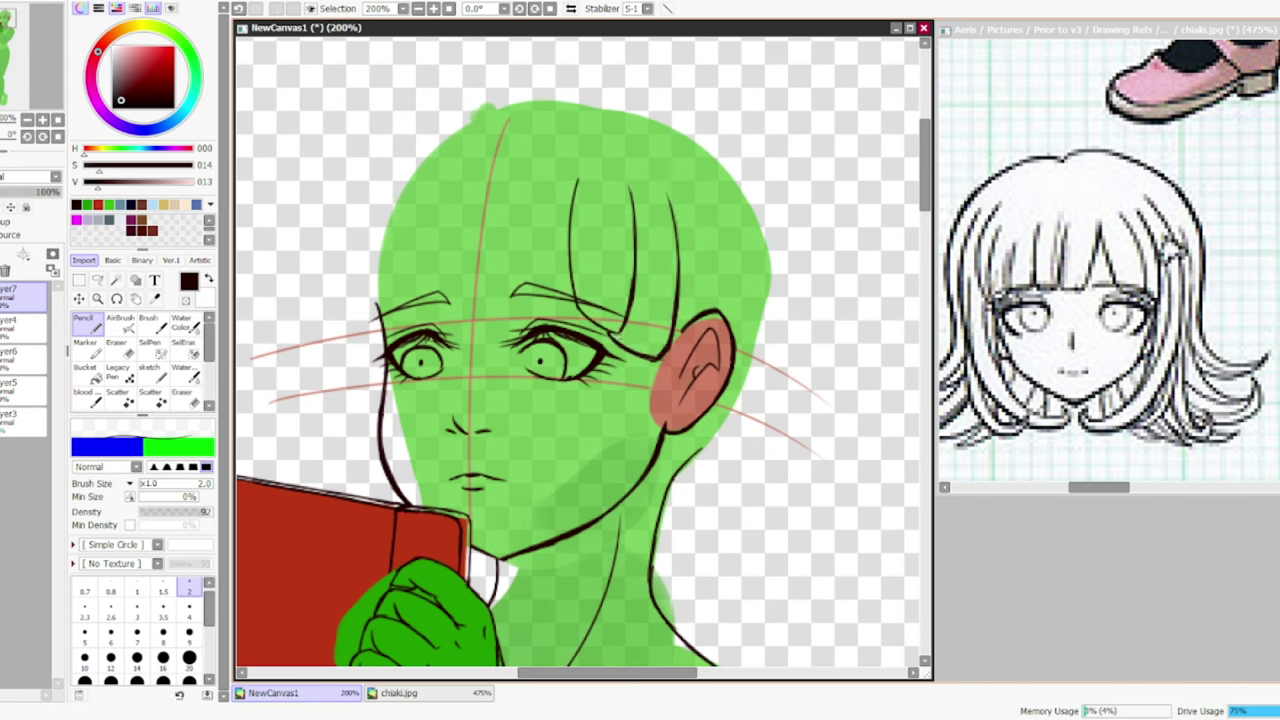
# - Draw the central and far fringe locks across the forehead and add inner strand lines to them
pyautogui.moveTo(532, 146); pyautogui.dragTo(477, 312)
pyautogui.moveTo(477, 312); pyautogui.dragTo(545, 316)
pyautogui.moveTo(498, 214); pyautogui.dragTo(486, 318)
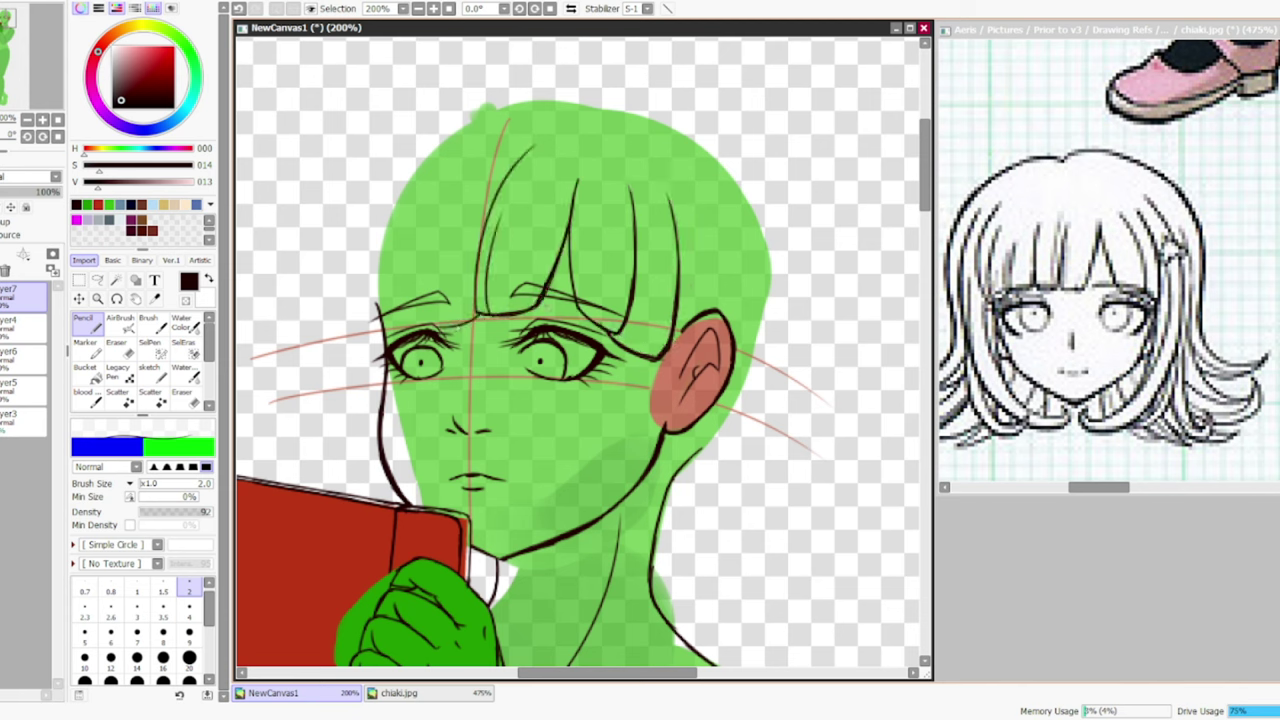
pyautogui.moveTo(450, 180); pyautogui.dragTo(414, 330)
pyautogui.moveTo(462, 252); pyautogui.dragTo(428, 332)
pyautogui.moveTo(548, 232); pyautogui.dragTo(526, 310)
pyautogui.moveTo(588, 254); pyautogui.dragTo(580, 316)
pyautogui.moveTo(622, 280); pyautogui.dragTo(614, 326)
# - Add layered side strands along the far temple, ending beside the far eye, and clean up their overlaps
pyautogui.moveTo(384, 228); pyautogui.dragTo(370, 328)
pyautogui.moveTo(440, 146); pyautogui.dragTo(364, 282)
pyautogui.moveTo(368, 236); pyautogui.dragTo(400, 336)
pyautogui.moveTo(424, 142); pyautogui.dragTo(358, 300)
pyautogui.moveTo(358, 186); pyautogui.dragTo(404, 366)
pyautogui.moveTo(382, 248)
pyautogui.mouseDown()
pyautogui.moveTo(398, 366)
pyautogui.moveTo(384, 366)
pyautogui.mouseUp()
pyautogui.press('e')
pyautogui.press('n')
# - Draw the long lock in front of the near ear, sweeping down the neck into an inward curl with extra strands
pyautogui.scroll(-3, 580, 350)
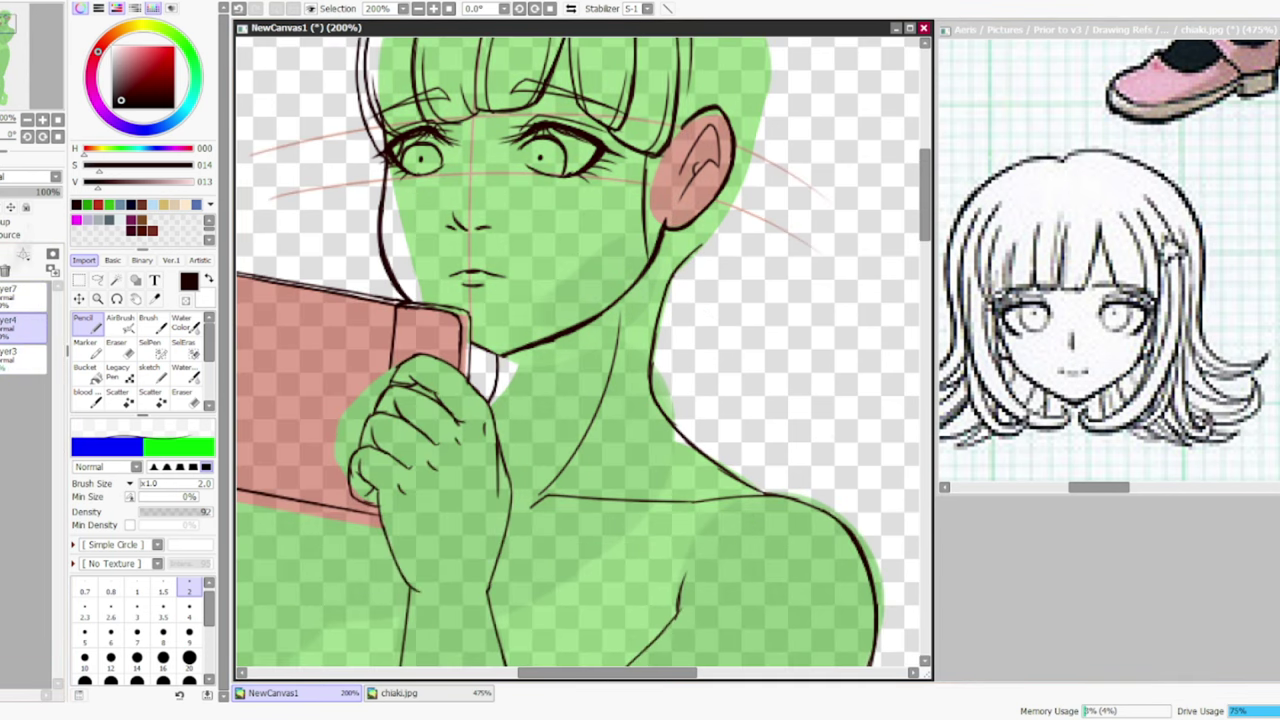
pyautogui.moveTo(652, 150); pyautogui.dragTo(642, 288)
pyautogui.moveTo(648, 250)
pyautogui.mouseDown()
pyautogui.moveTo(579, 415)
pyautogui.moveTo(625, 430)
pyautogui.mouseUp()
pyautogui.moveTo(677, 323); pyautogui.dragTo(598, 442)
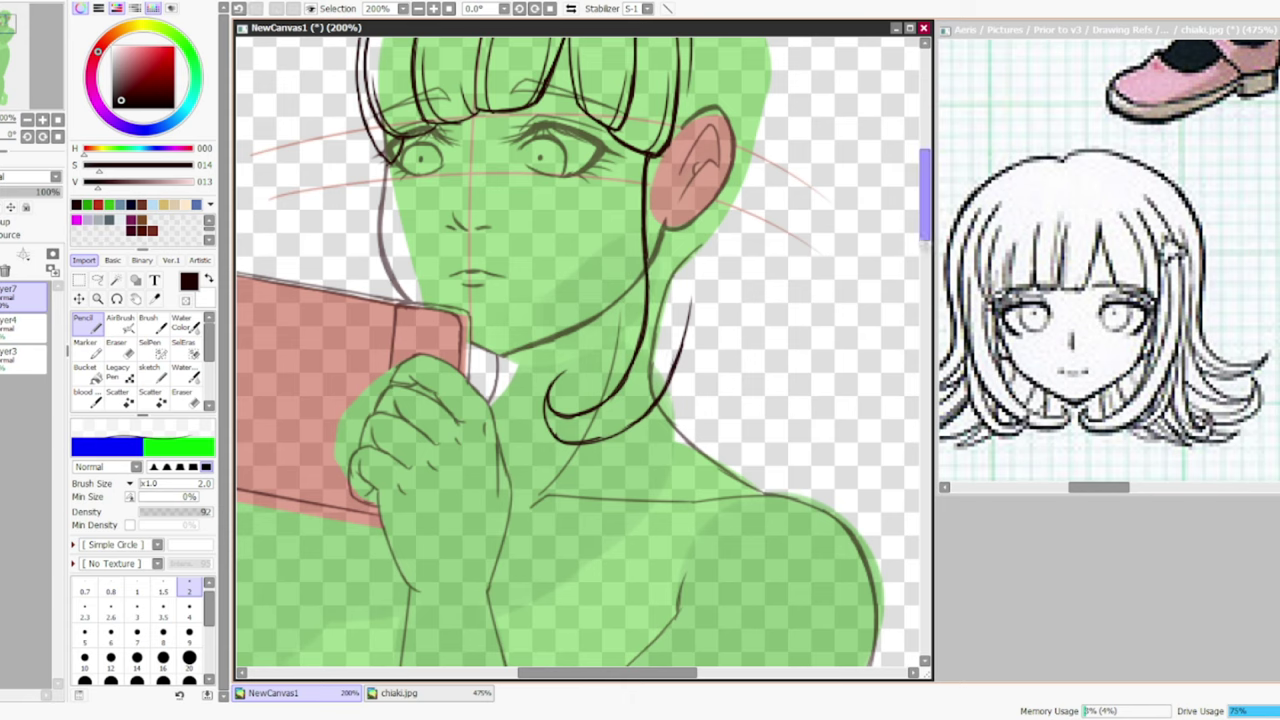
pyautogui.moveTo(925, 195); pyautogui.dragTo(925, 177)
pyautogui.moveTo(694, 298)
pyautogui.mouseDown()
pyautogui.moveTo(674, 488)
pyautogui.moveTo(560, 545)
pyautogui.mouseUp()
pyautogui.moveTo(654, 458); pyautogui.dragTo(576, 524)
pyautogui.moveTo(644, 500); pyautogui.dragTo(546, 550)
# - Draw the far side of the hair from the temple down past the cheek to the box, and erase excess lines
pyautogui.scroll(2, 580, 350)
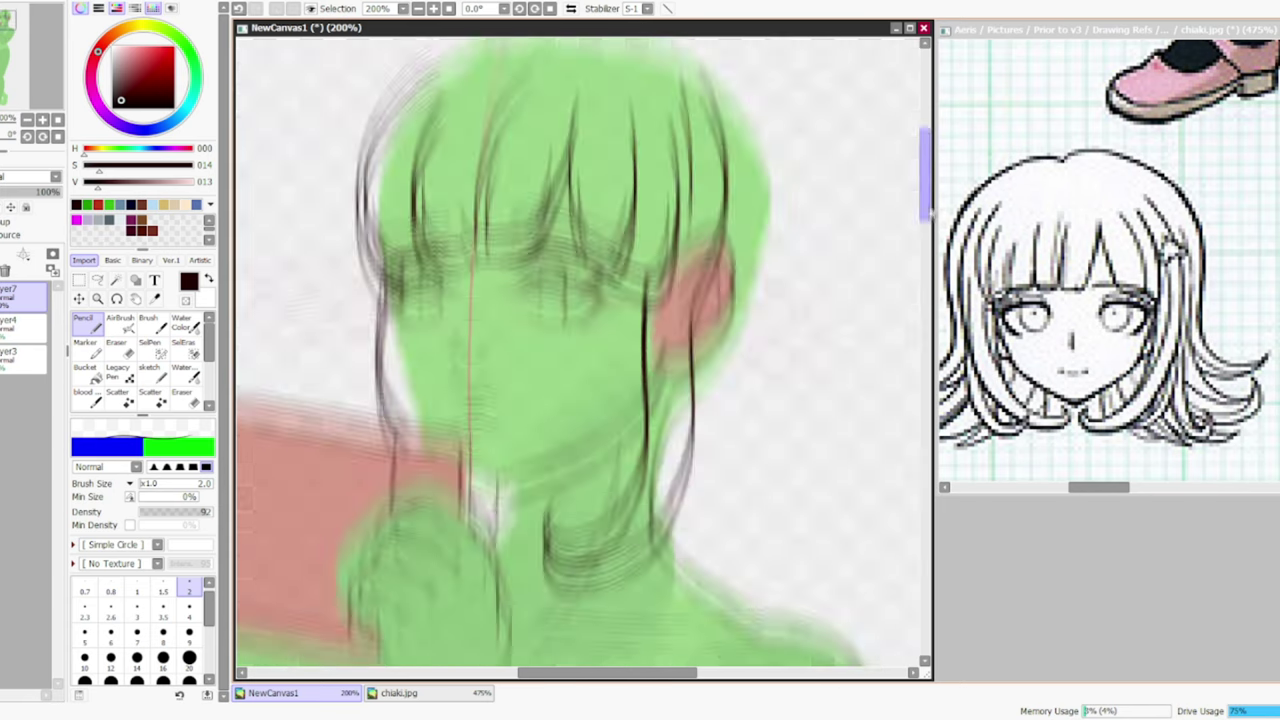
pyautogui.moveTo(436, 96); pyautogui.dragTo(345, 370)
pyautogui.moveTo(360, 312); pyautogui.dragTo(335, 480)
pyautogui.press('e')
pyautogui.moveTo(340, 405); pyautogui.dragTo(335, 450)
pyautogui.moveTo(440, 90)
pyautogui.mouseDown()
pyautogui.moveTo(328, 336)
pyautogui.moveTo(340, 485)
pyautogui.mouseUp()
# - Clear the selection and draw a small tuft of stray hairs on the crown of the head
pyautogui.press('ctrl')
pyautogui.hotkey('ctrl', 'd')
pyautogui.moveTo(528, 92); pyautogui.dragTo(612, 80)
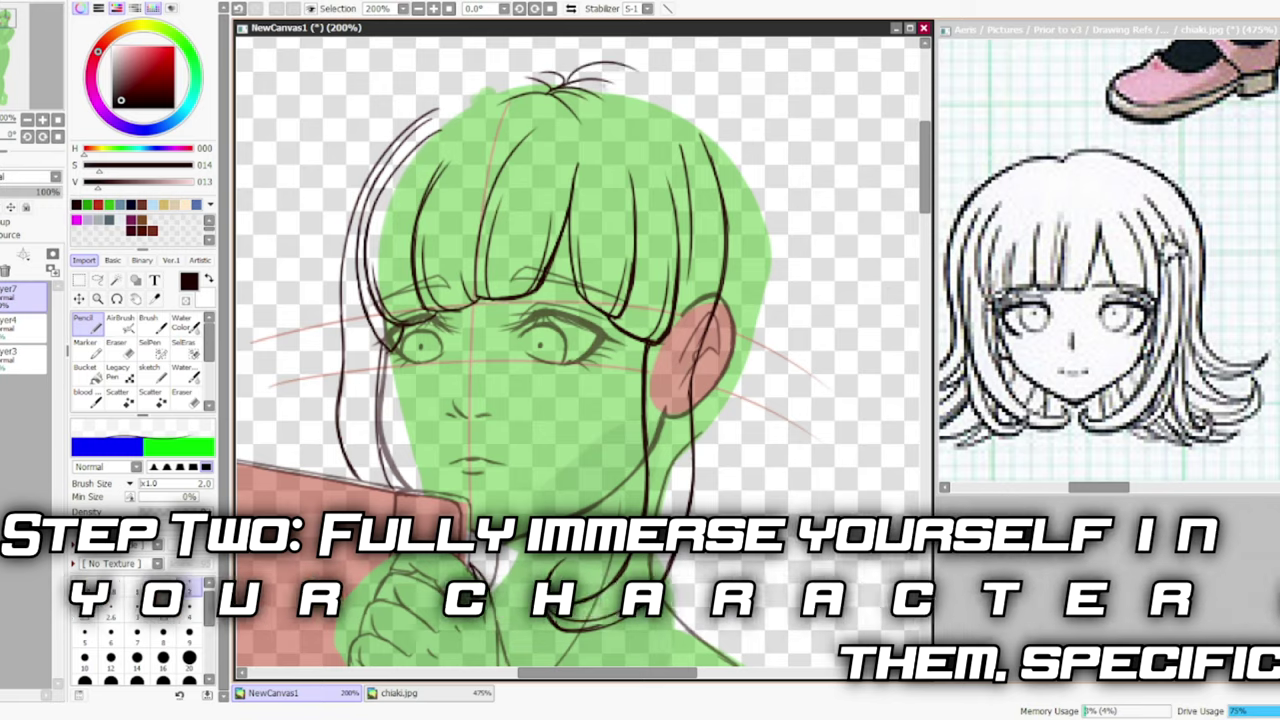
# - Draw the outer contour of the back hair from the crown toward the shoulder and adjust it with a transform
pyautogui.scroll(-1, 580, 350)
pyautogui.moveTo(730, 42); pyautogui.dragTo(790, 240)
pyautogui.scroll(-2, 580, 300)
pyautogui.moveTo(556, 98)
pyautogui.mouseDown()
pyautogui.moveTo(700, 190)
pyautogui.moveTo(732, 298)
pyautogui.moveTo(690, 405)
pyautogui.moveTo(740, 465)
pyautogui.moveTo(780, 425)
pyautogui.mouseUp()
pyautogui.hotkey('ctrl', 't')
pyautogui.press('Return')
# - Sketch the flipped tip at the end of the back hair and reshape it with a transform
pyautogui.moveTo(706, 277); pyautogui.dragTo(786, 357)
pyautogui.hotkey('ctrl', 't')
pyautogui.moveTo(740, 400)
pyautogui.mouseDown()
pyautogui.moveTo(760, 405)
pyautogui.moveTo(728, 445)
pyautogui.mouseUp()
pyautogui.press('Return')
pyautogui.moveTo(728, 312); pyautogui.dragTo(702, 440)
# - Erase part of the flipped hair end and redraw it with a wide lower curl sweeping outward
pyautogui.scroll(2, 820, 540)
pyautogui.press('e')
pyautogui.moveTo(590, 228)
pyautogui.mouseDown()
pyautogui.moveTo(596, 340)
pyautogui.moveTo(760, 380)
pyautogui.moveTo(782, 305)
pyautogui.mouseUp()
pyautogui.press('n')
pyautogui.moveTo(588, 342); pyautogui.dragTo(762, 362)
pyautogui.moveTo(690, 402); pyautogui.dragTo(800, 285)
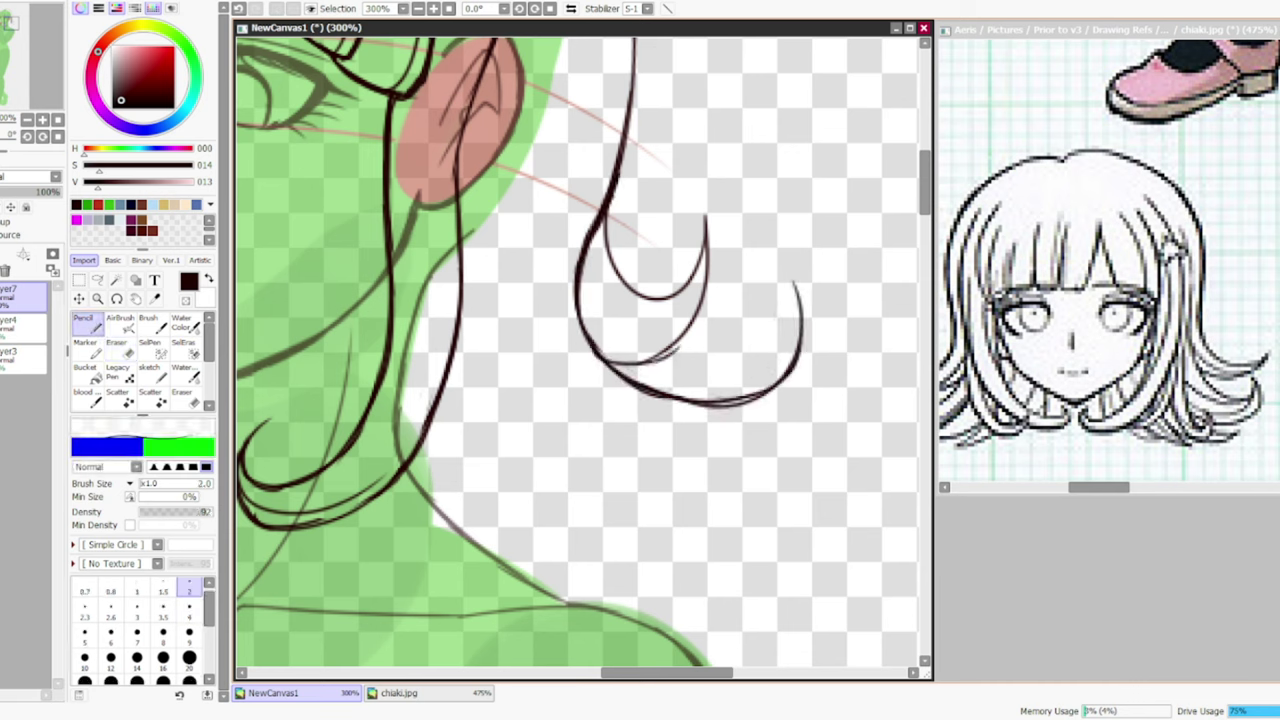
# - Refine the small upper curl of the back hair with a pointed tip and thicker inner curves
pyautogui.moveTo(692, 212)
pyautogui.mouseDown()
pyautogui.moveTo(702, 330)
pyautogui.moveTo(706, 250)
pyautogui.mouseUp()
pyautogui.press('e')
pyautogui.press('n')
pyautogui.moveTo(598, 210); pyautogui.dragTo(616, 278)
pyautogui.moveTo(706, 255); pyautogui.dragTo(606, 300)
pyautogui.moveTo(710, 270)
pyautogui.mouseDown()
pyautogui.moveTo(590, 335)
pyautogui.moveTo(580, 355)
pyautogui.mouseUp()
# - Thicken the wide lower curl of the back hair with repeated strokes toward its tip and trim the overlaps
pyautogui.moveTo(750, 385)
pyautogui.mouseDown()
pyautogui.moveTo(630, 405)
pyautogui.moveTo(768, 398)
pyautogui.moveTo(815, 275)
pyautogui.moveTo(750, 445)
pyautogui.mouseUp()
pyautogui.moveTo(806, 295)
pyautogui.mouseDown()
pyautogui.moveTo(800, 365)
pyautogui.moveTo(748, 445)
pyautogui.mouseUp()
pyautogui.moveTo(818, 340)
pyautogui.mouseDown()
pyautogui.moveTo(724, 488)
pyautogui.moveTo(755, 440)
pyautogui.mouseUp()
pyautogui.press('e')
pyautogui.press('n')
pyautogui.moveTo(815, 365); pyautogui.dragTo(780, 432)
pyautogui.moveTo(815, 325); pyautogui.dragTo(765, 440)
# - Draw long back-hair strands behind the ear, curving out into another flipped curl above the shoulder
pyautogui.scroll(-1, 770, 430)
pyautogui.moveTo(630, 175)
pyautogui.mouseDown()
pyautogui.moveTo(578, 295)
pyautogui.moveTo(760, 475)
pyautogui.mouseUp()
pyautogui.moveTo(644, 86); pyautogui.dragTo(564, 394)
pyautogui.moveTo(628, 168); pyautogui.dragTo(735, 505)
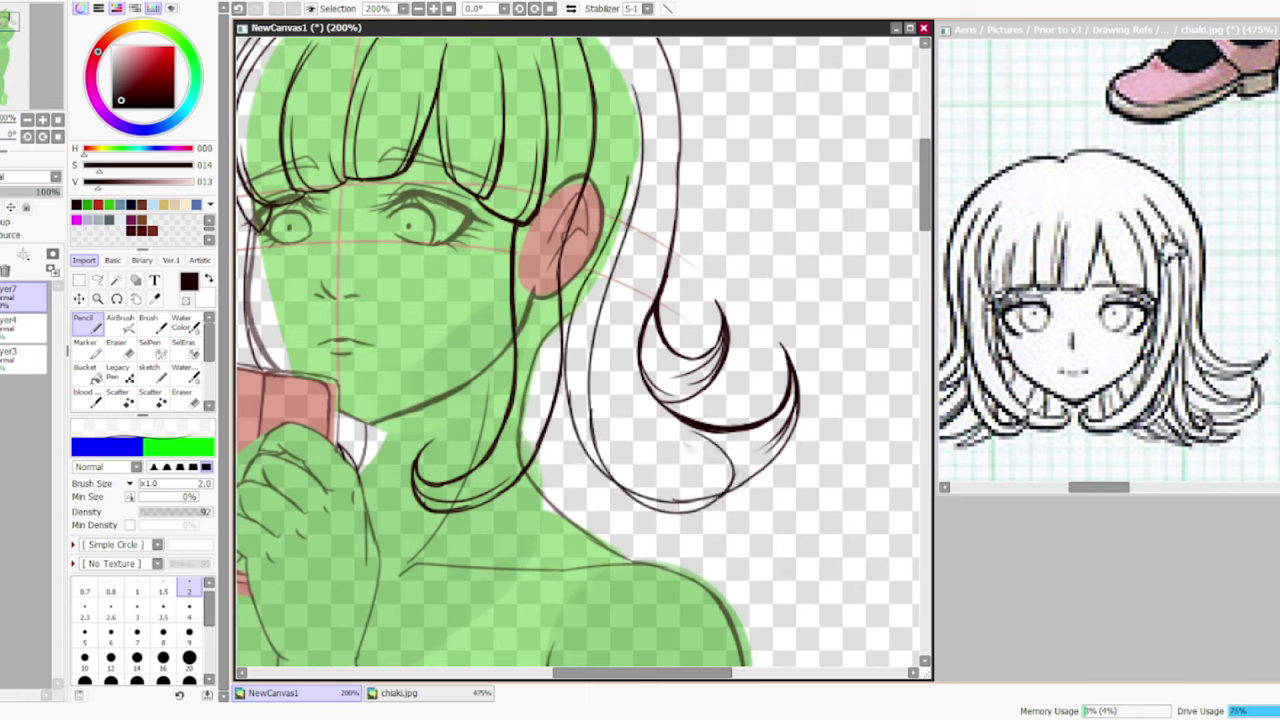
# - Draw the lowest flipped curl of the back hair with a rounded outer edge, add short strokes in the curl above, and trim the overlap
pyautogui.moveTo(560, 395); pyautogui.dragTo(740, 520)
pyautogui.moveTo(760, 340); pyautogui.dragTo(695, 398)
pyautogui.hotkey('ctrl', 'z')
pyautogui.moveTo(755, 365); pyautogui.dragTo(655, 425)
pyautogui.moveTo(750, 393); pyautogui.dragTo(735, 425)
pyautogui.press('e')
pyautogui.moveTo(566, 420); pyautogui.dragTo(569, 379)
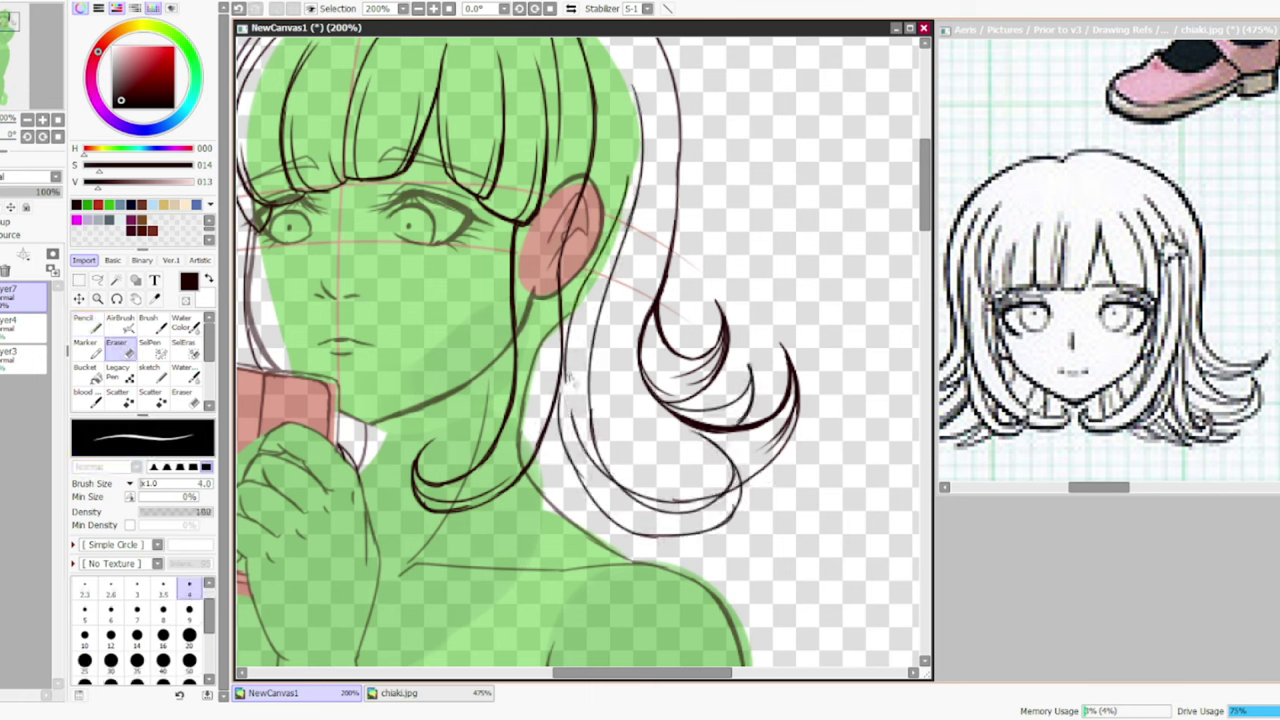
# - Fill the flipped curls with thin curved inner strands following the fall of the hair from behind the ear
pyautogui.press('n')
pyautogui.moveTo(790, 395); pyautogui.dragTo(650, 470)
pyautogui.moveTo(640, 310); pyautogui.dragTo(720, 490)
pyautogui.moveTo(600, 370); pyautogui.dragTo(665, 465)
pyautogui.moveTo(660, 152); pyautogui.dragTo(612, 416)
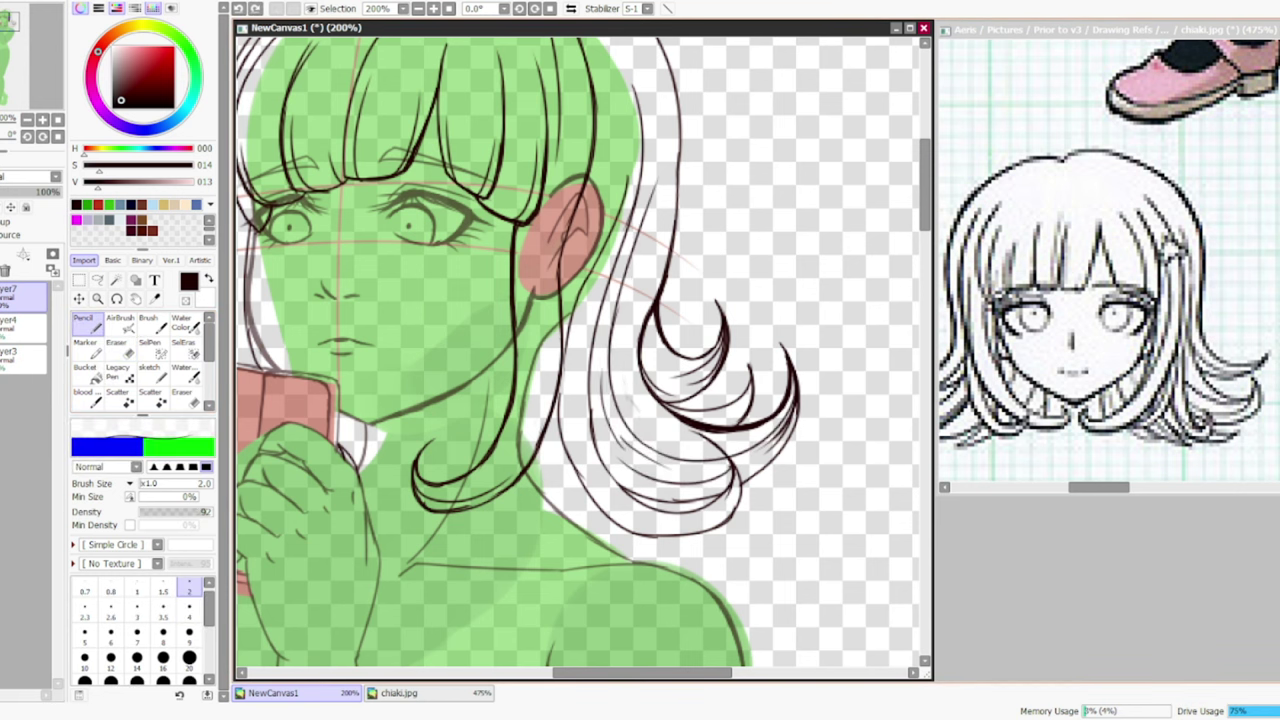
# - Thicken the outer edge and inner curves of the lowest back-hair curl with repeated strokes
pyautogui.moveTo(586, 486); pyautogui.dragTo(555, 306)
pyautogui.scroll(2, 666, 582)
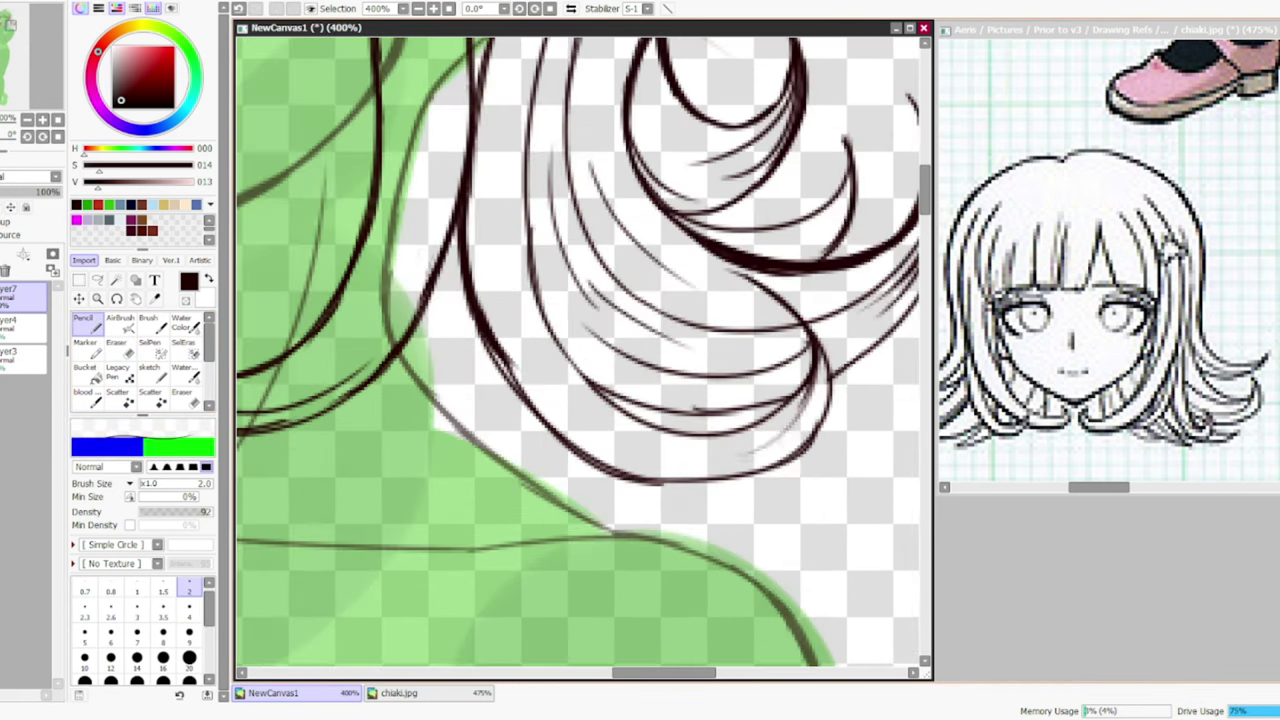
pyautogui.moveTo(488, 340); pyautogui.dragTo(598, 462)
pyautogui.moveTo(514, 390); pyautogui.dragTo(684, 484)
pyautogui.moveTo(814, 444); pyautogui.dragTo(632, 486)
pyautogui.moveTo(830, 345)
pyautogui.mouseDown()
pyautogui.moveTo(786, 466)
pyautogui.moveTo(645, 488)
pyautogui.mouseUp()
pyautogui.moveTo(530, 266)
pyautogui.mouseDown()
pyautogui.moveTo(560, 364)
pyautogui.moveTo(798, 400)
pyautogui.moveTo(720, 436)
pyautogui.mouseUp()
pyautogui.moveTo(600, 390); pyautogui.dragTo(740, 436)
pyautogui.scroll(-8, 700, 420)
pyautogui.scroll(6, 600, 160)
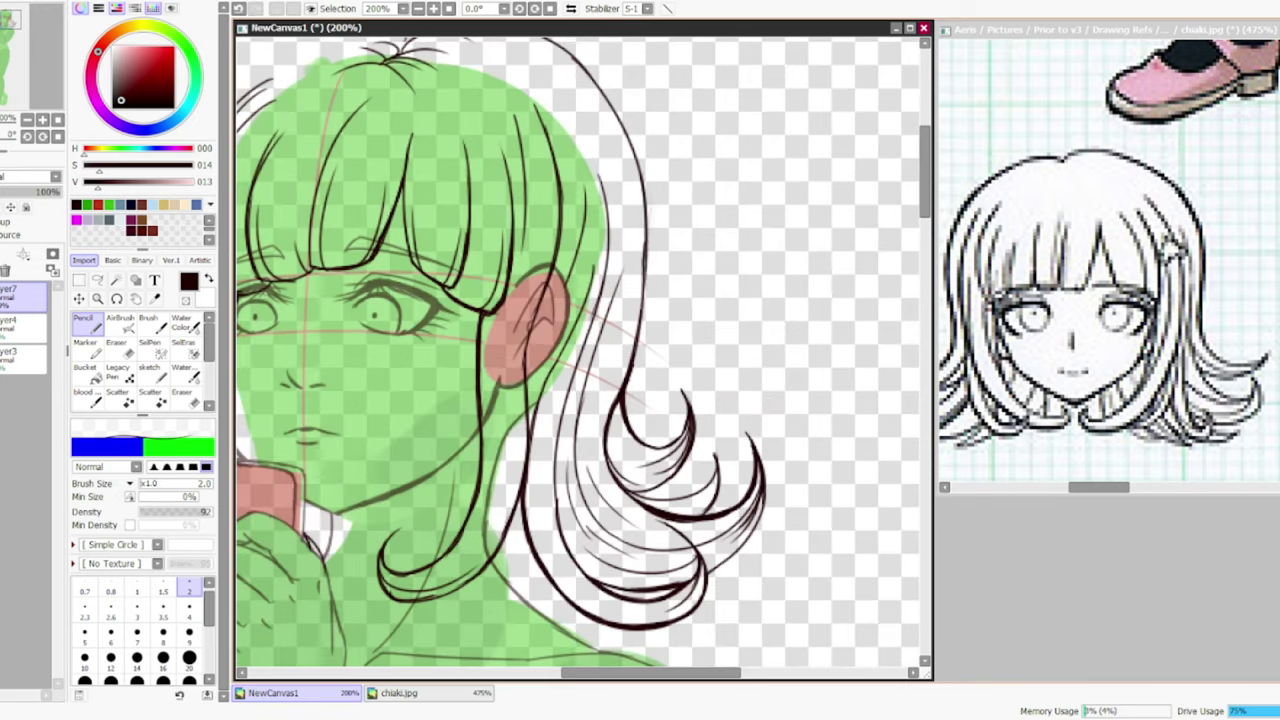
# - Trim the back-hair lines and draw short strands behind the ear and between the neck and lowest curl
pyautogui.press('e')
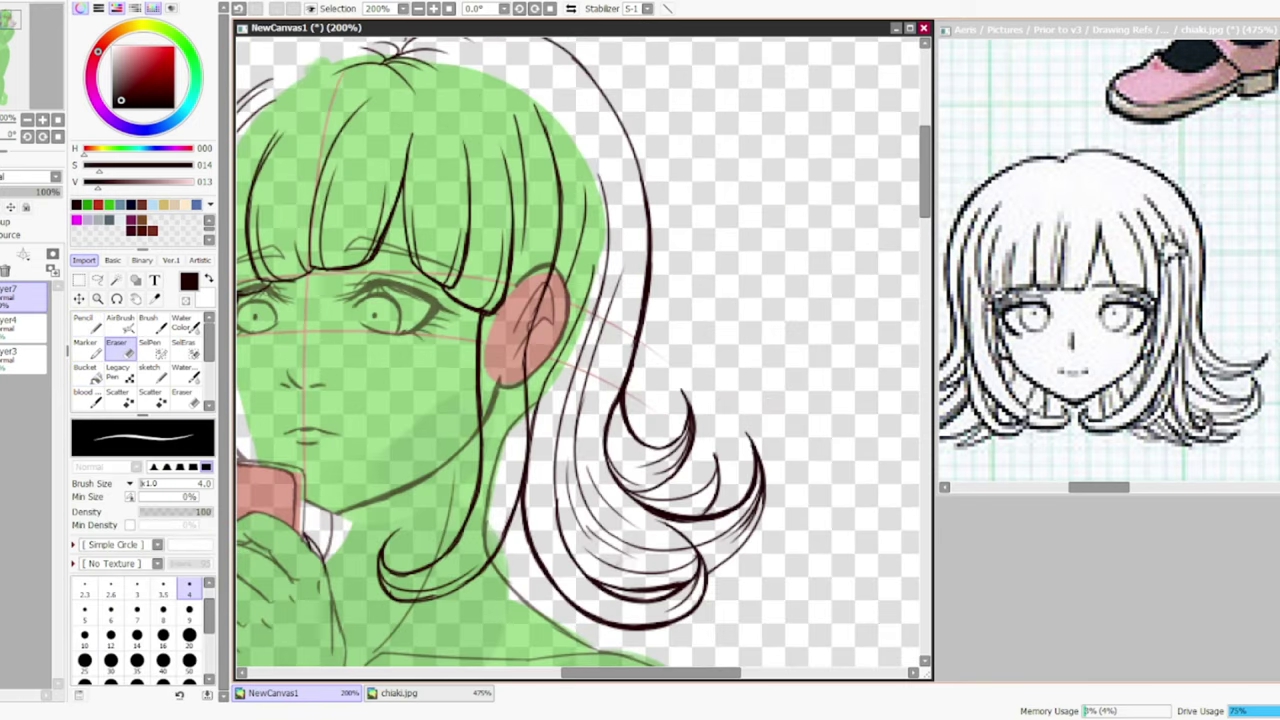
pyautogui.moveTo(560, 400); pyautogui.dragTo(695, 300)
pyautogui.press('n')
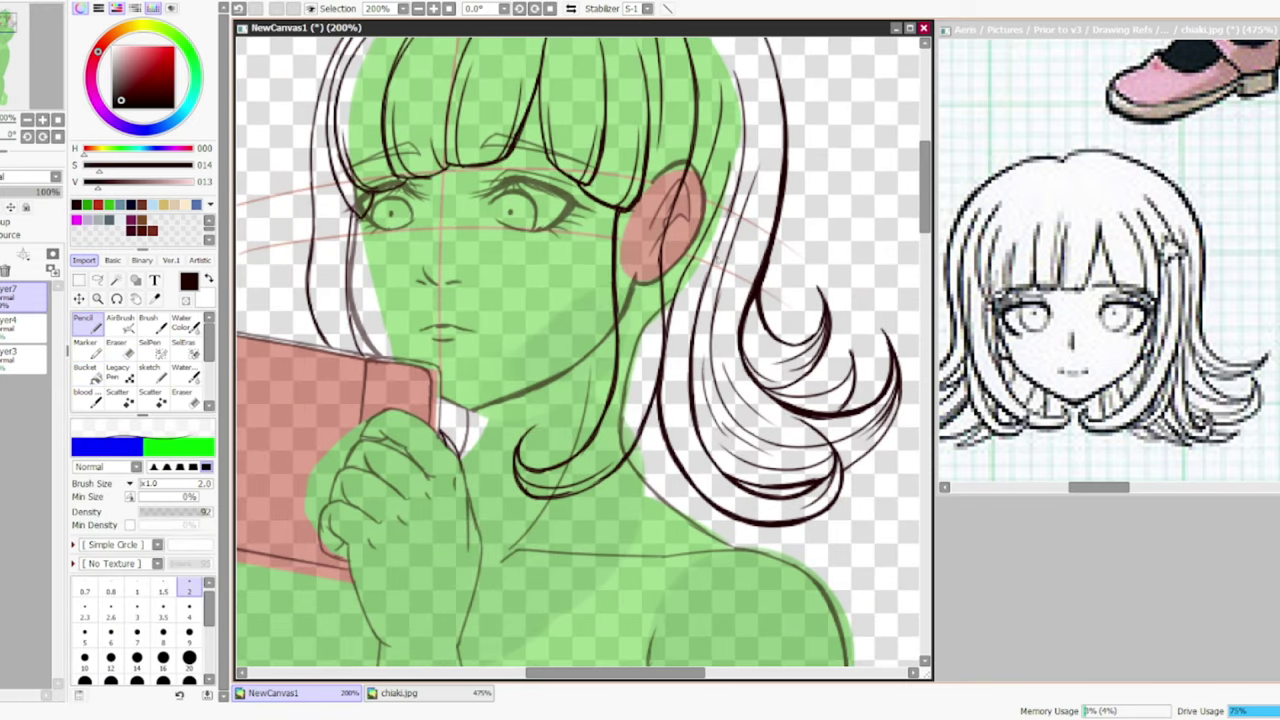
pyautogui.moveTo(700, 94); pyautogui.dragTo(706, 168)
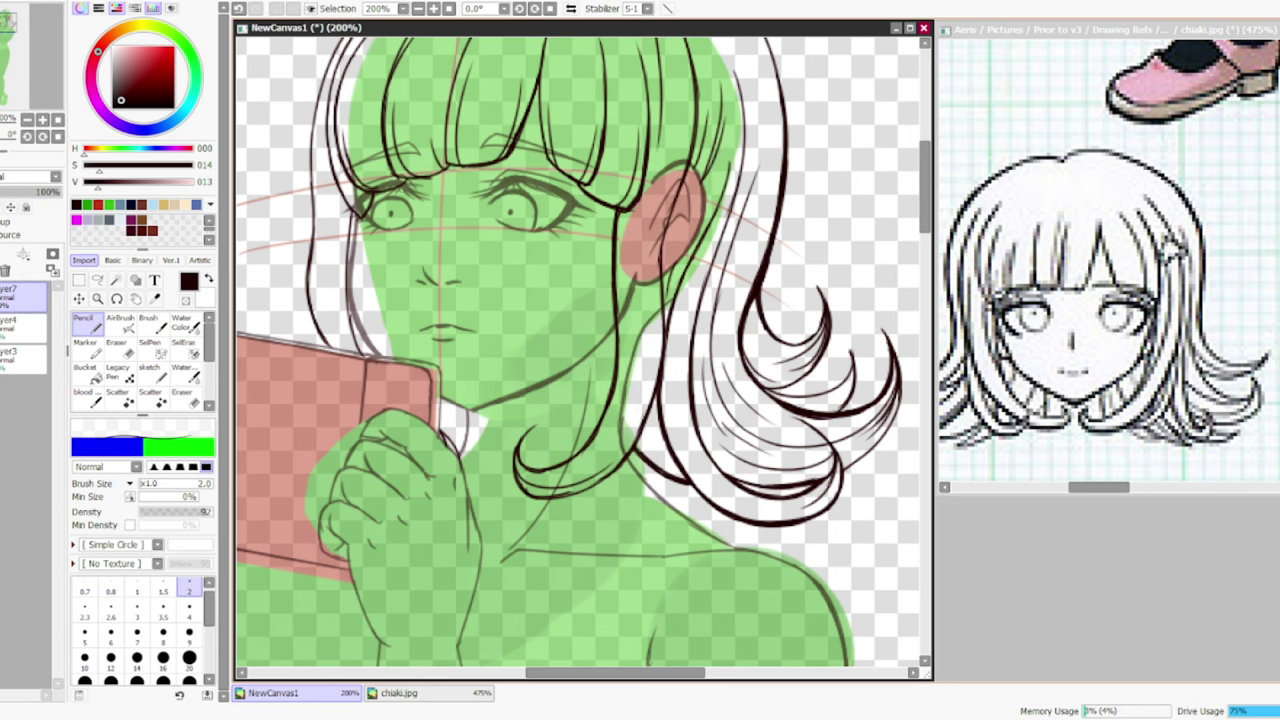
# - Set the pencil size to 3 and thicken the hair's outer contour over the crown and down behind the ear
pyautogui.press(']')
pyautogui.press(']')
pyautogui.press(']')
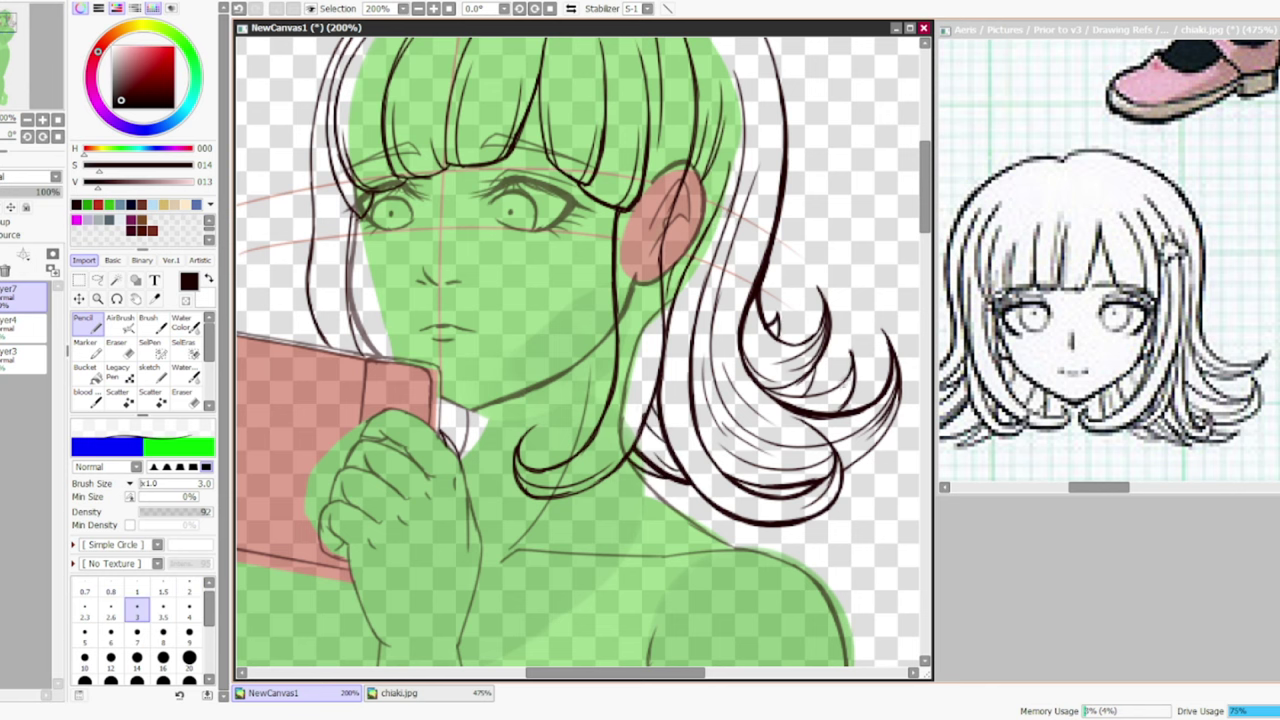
pyautogui.scroll(3, 578, 350)
pyautogui.moveTo(454, 118)
pyautogui.mouseDown()
pyautogui.moveTo(556, 104)
pyautogui.moveTo(721, 156)
pyautogui.moveTo(778, 282)
pyautogui.moveTo(785, 362)
pyautogui.mouseUp()
pyautogui.moveTo(528, 97); pyautogui.dragTo(372, 172)
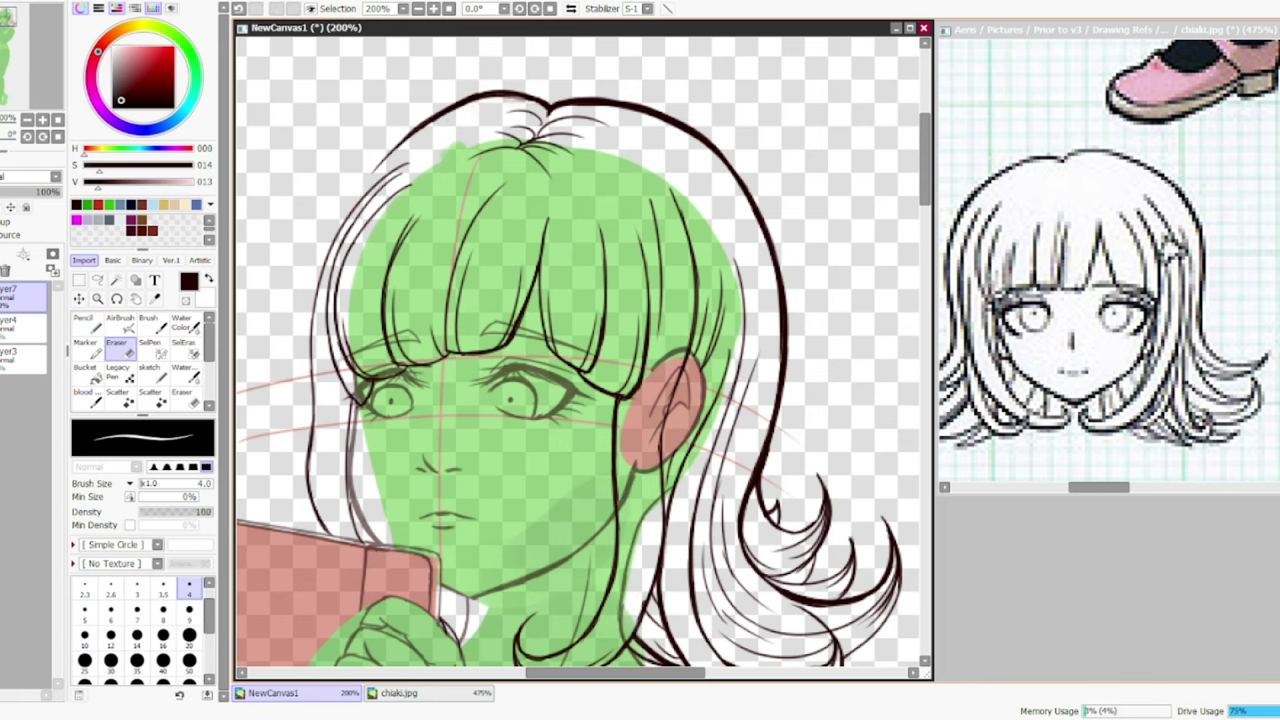
# - Carry the thick hair contour down the far side of the face and draw small flipped tips above the red box
pyautogui.moveTo(438, 114); pyautogui.dragTo(316, 232)
pyautogui.moveTo(328, 538)
pyautogui.mouseDown()
pyautogui.moveTo(420, 400)
pyautogui.moveTo(535, 370)
pyautogui.mouseUp()
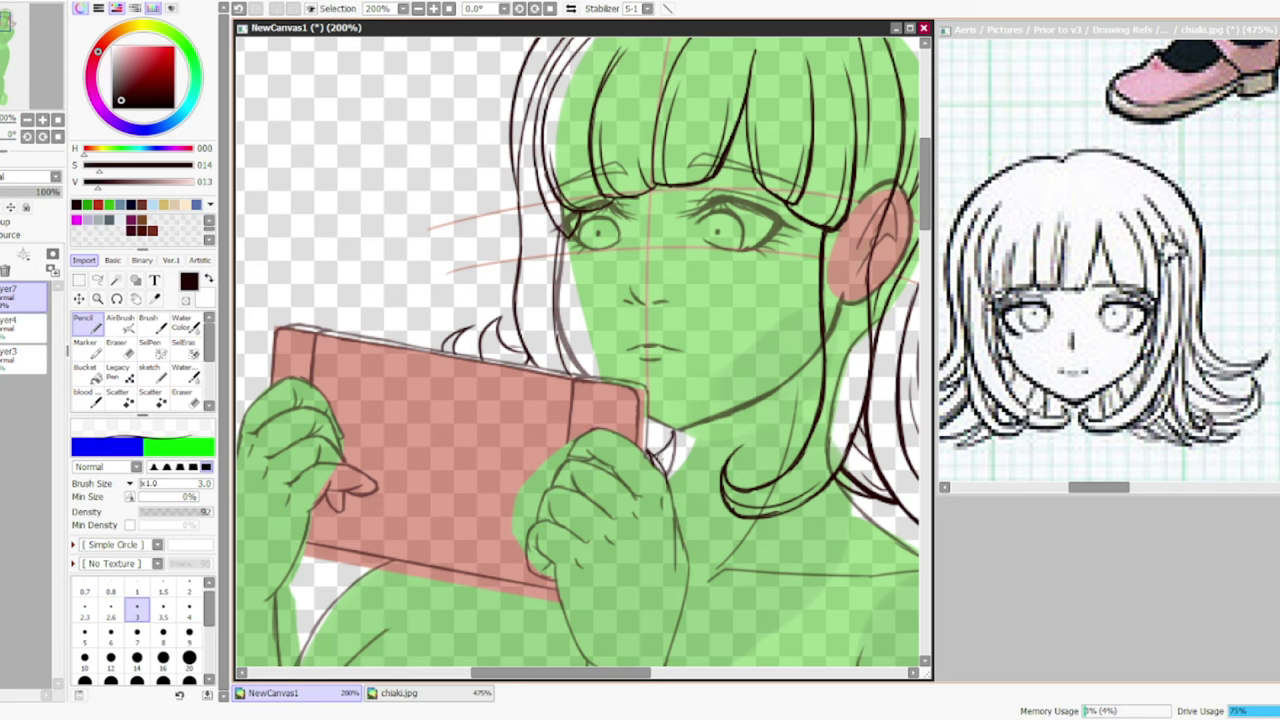
pyautogui.scroll(-5, 584, 358)
pyautogui.scroll(6, 545, 115)
pyautogui.moveTo(496, 330); pyautogui.dragTo(530, 476)
pyautogui.moveTo(476, 264); pyautogui.dragTo(494, 470)
pyautogui.scroll(-2, 584, 358)
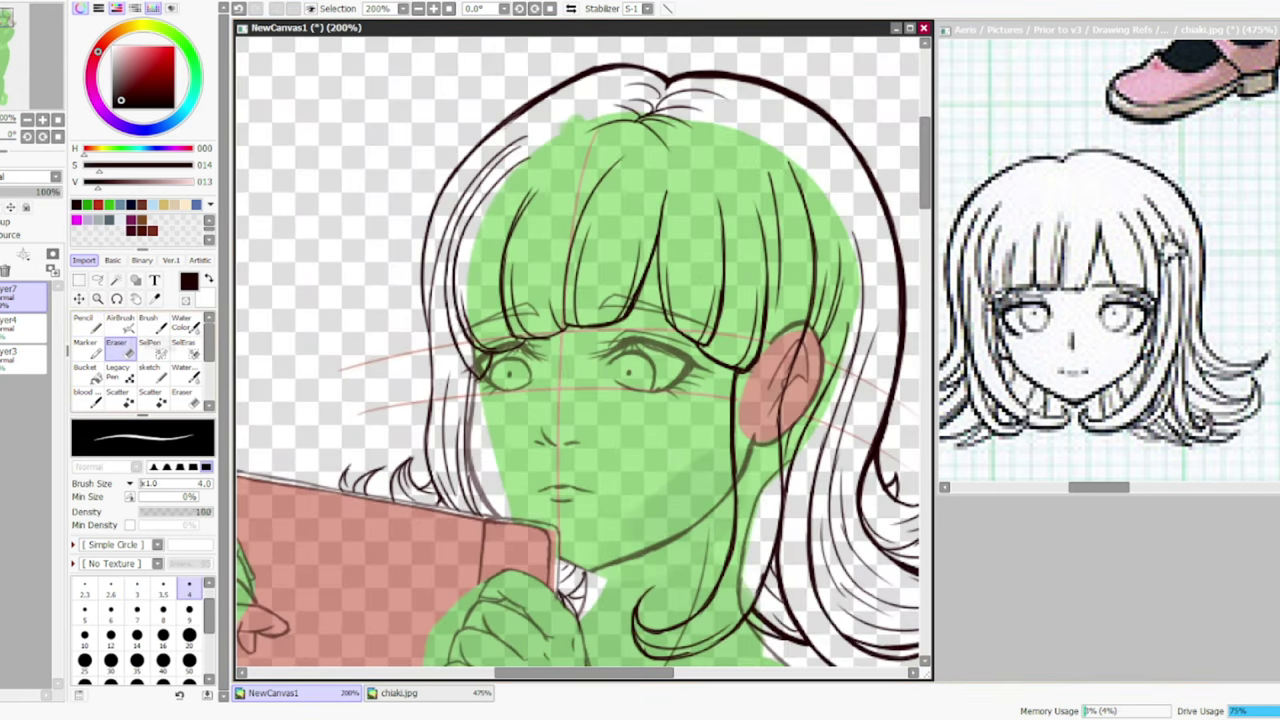
# - Thicken and clean the far-side hair contour and the strand beside the cheek down to the red box
pyautogui.moveTo(526, 104); pyautogui.dragTo(436, 196)
pyautogui.press('e')
pyautogui.press('n')
pyautogui.press('e')
pyautogui.press('n')
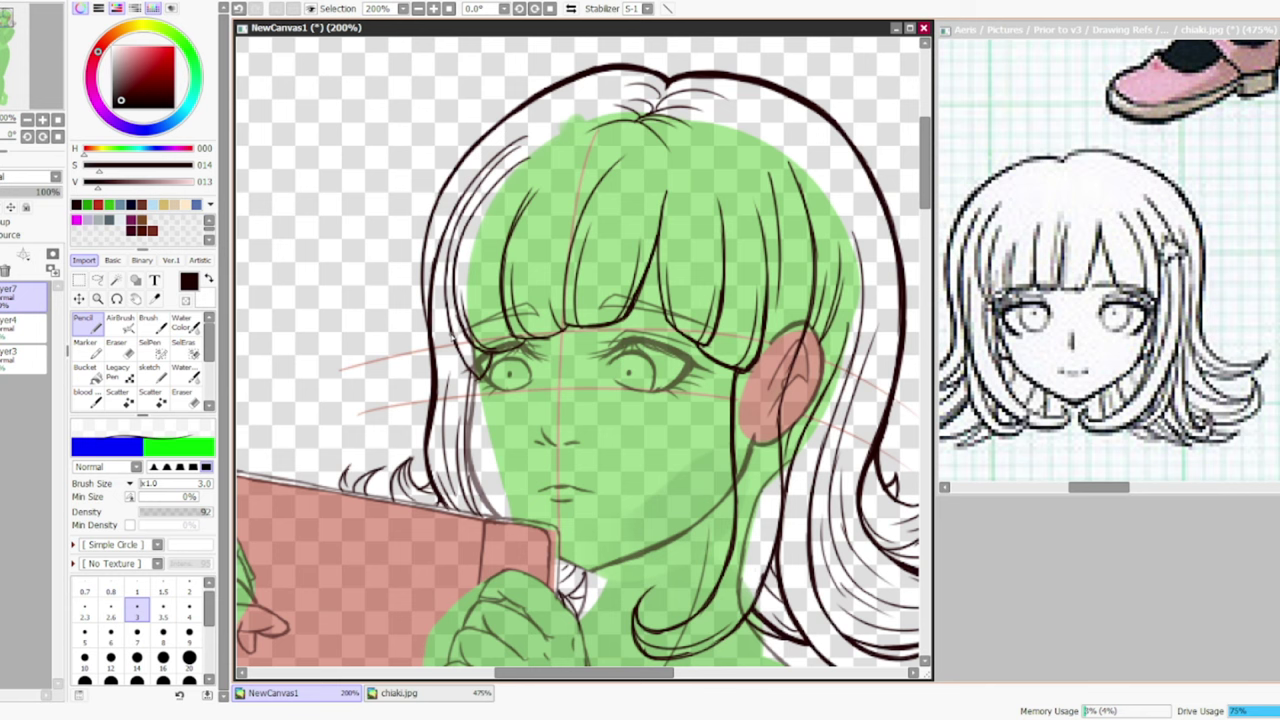
pyautogui.moveTo(461, 370); pyautogui.dragTo(484, 515)
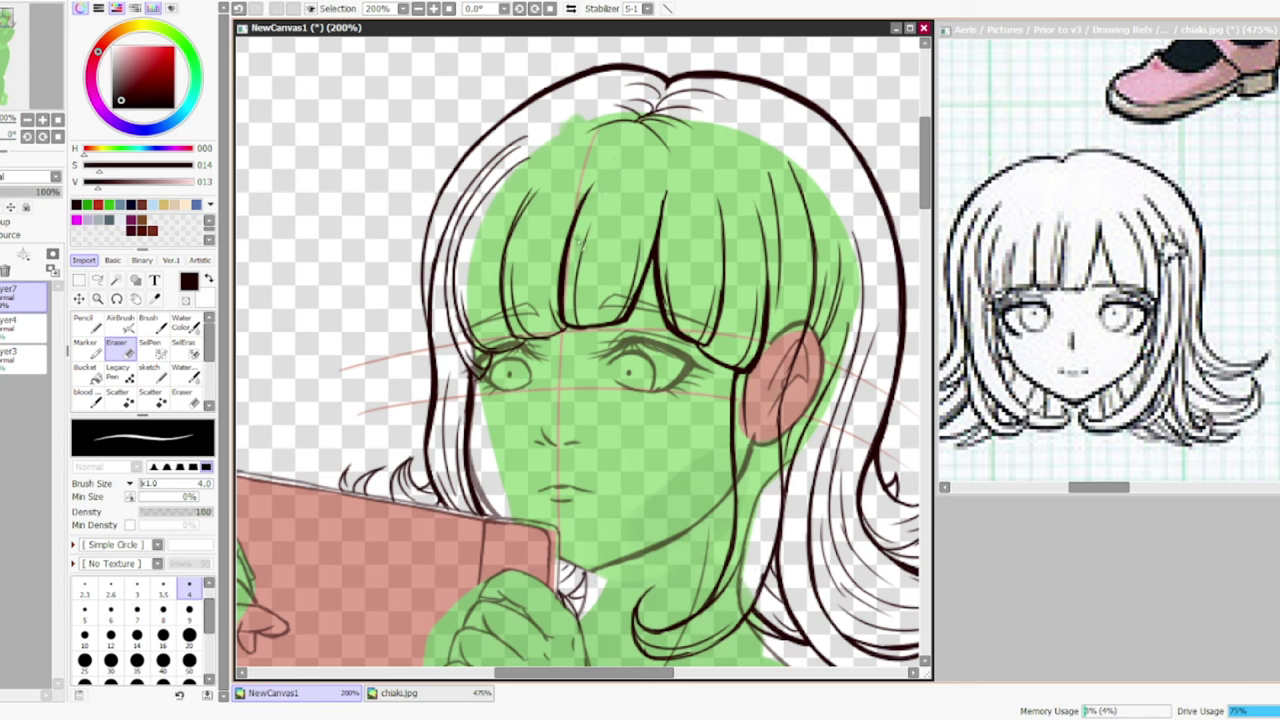
# - Thicken the main fringe strands and the side strands above the far temple, erasing stray overlaps
pyautogui.press('e')
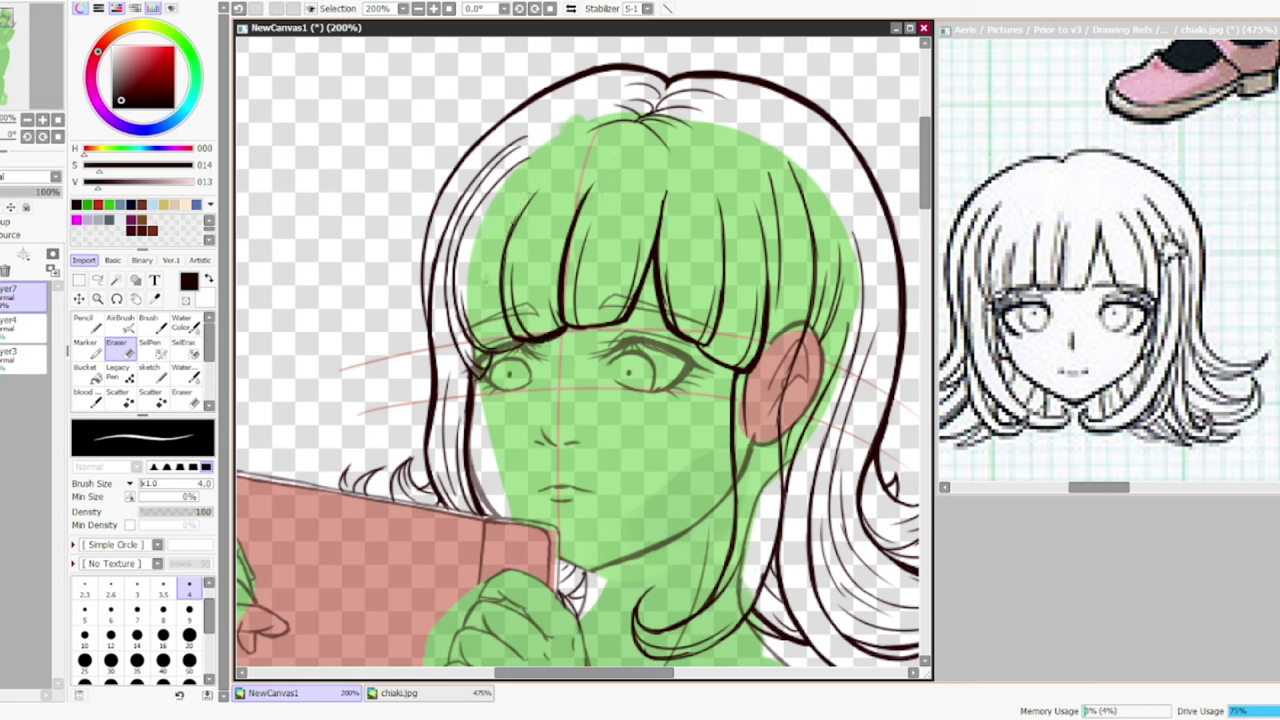
pyautogui.press('n')
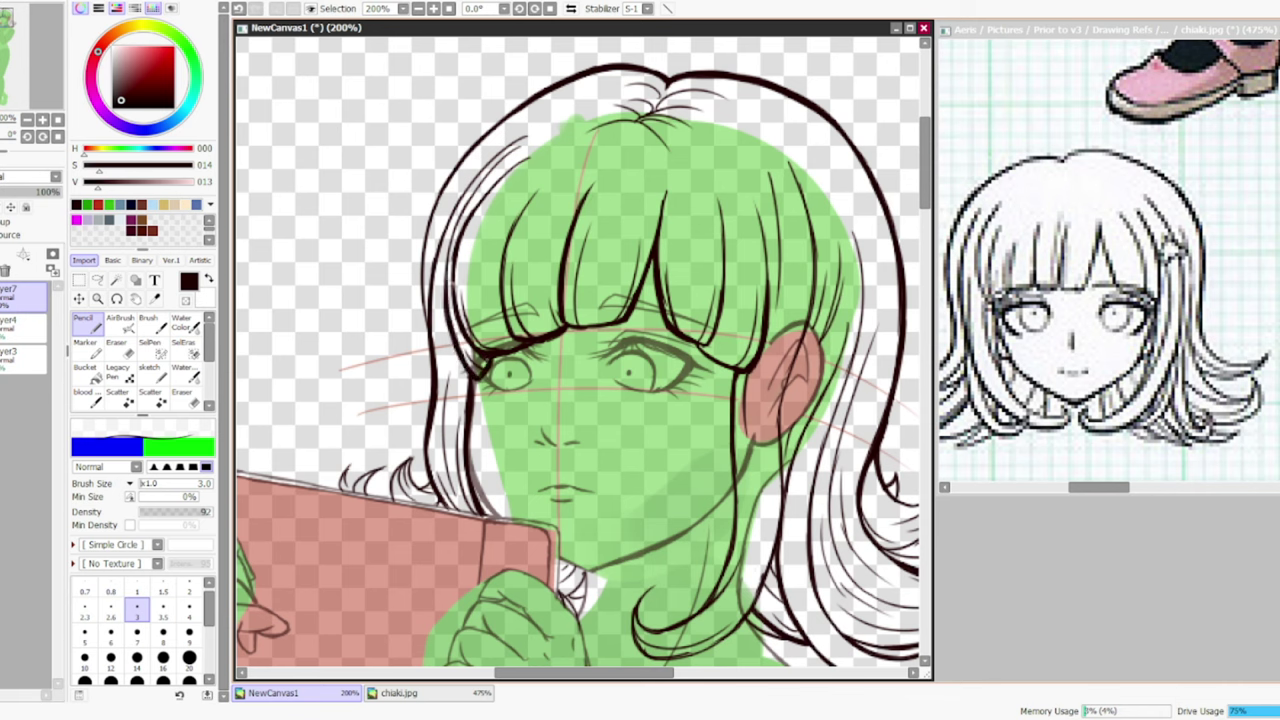
pyautogui.press('e')
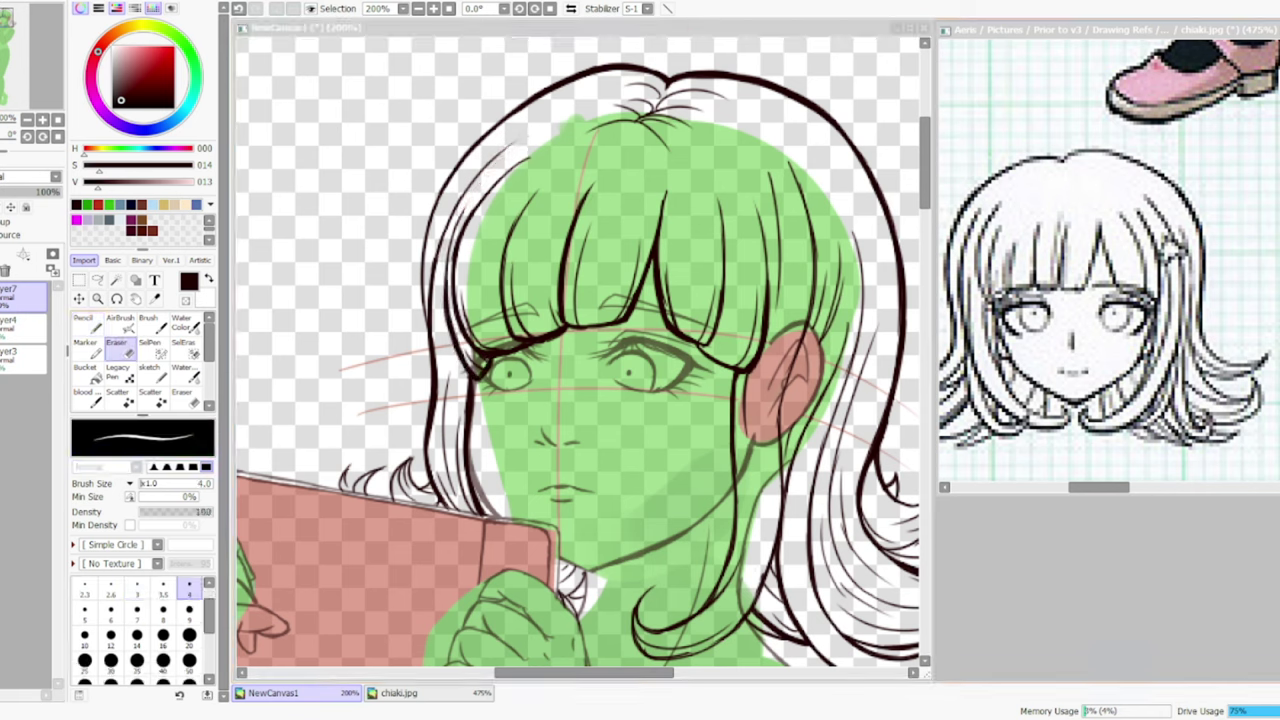
pyautogui.press('g')
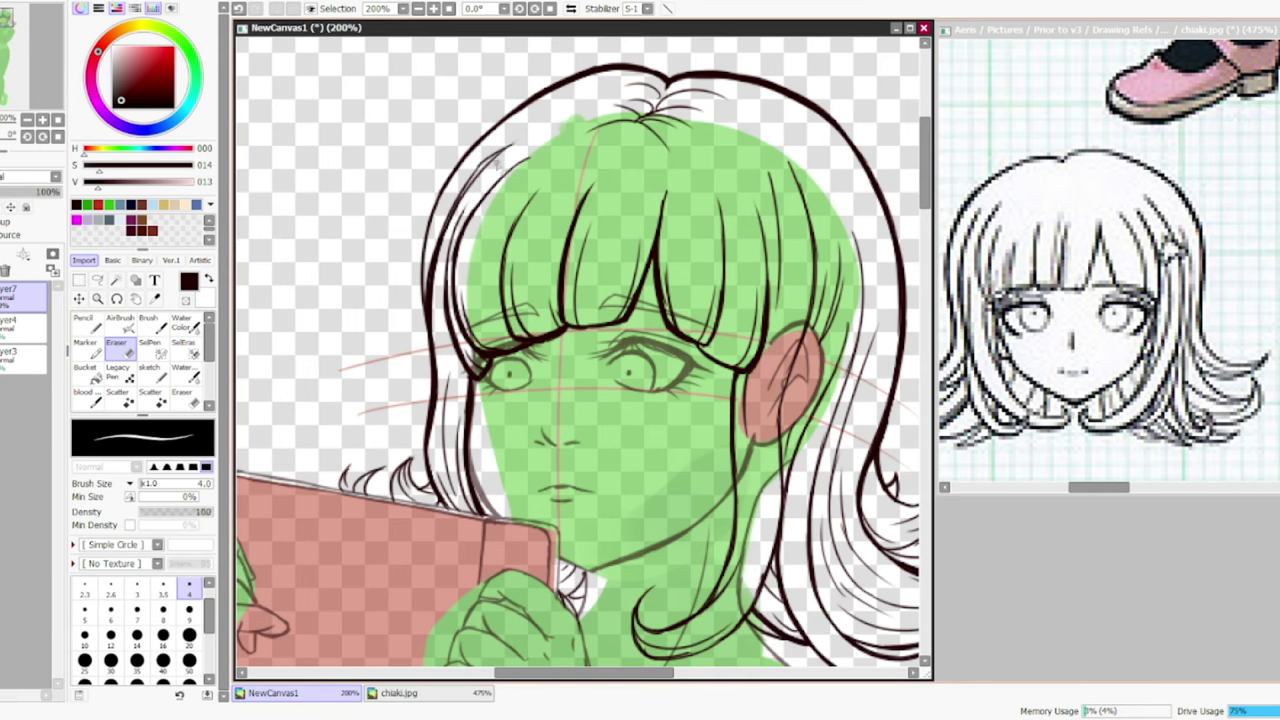
pyautogui.press('e')
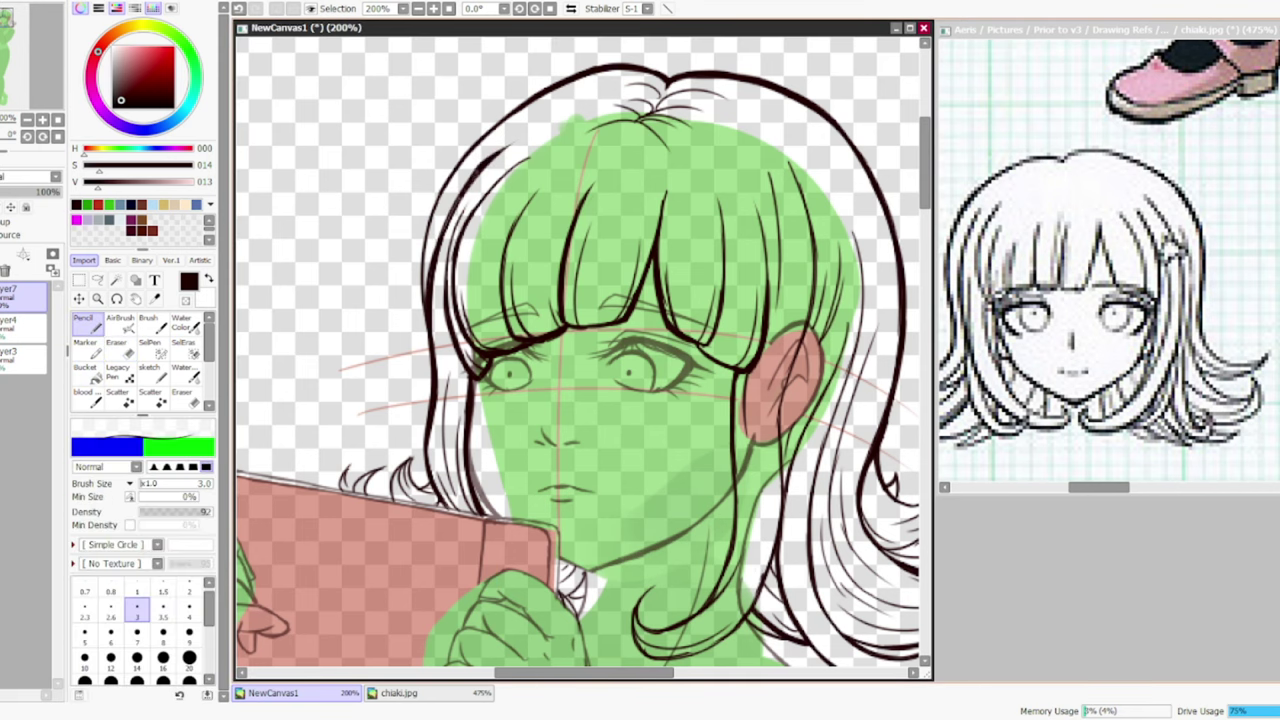
pyautogui.press('n')
pyautogui.scroll(-2, 585, 352)
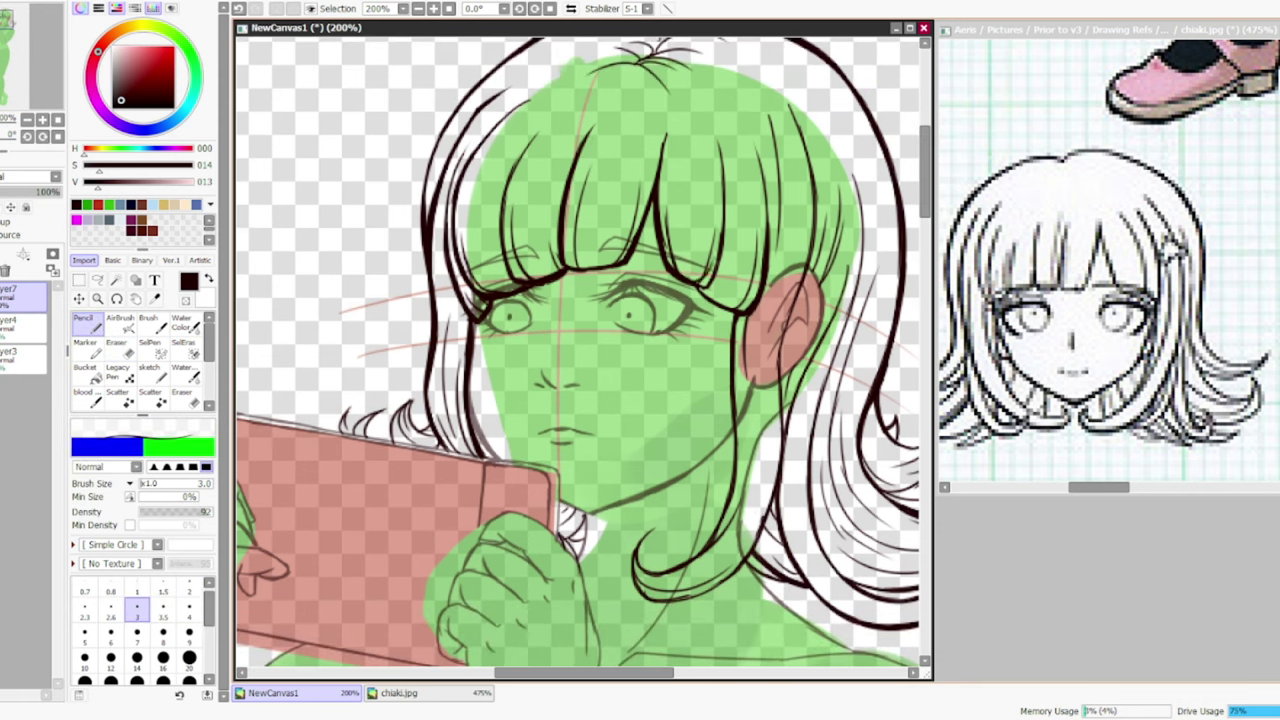
# - Bring the jacket in the chiaki.jpg reference into view and add a new layer below the hair lines for the outfit
pyautogui.scroll(-5, 585, 352)
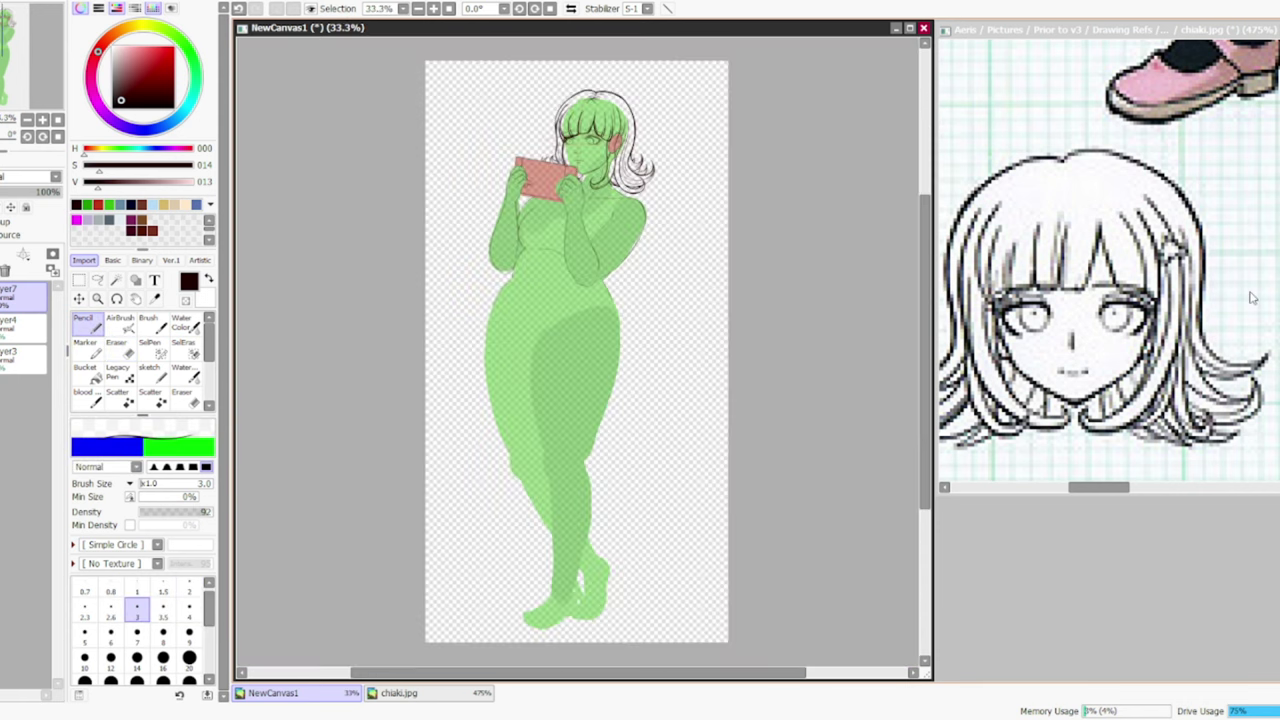
pyautogui.scroll(-3, 1108, 265)
pyautogui.scroll(3, 1108, 265)
pyautogui.scroll(-2, 1108, 265)
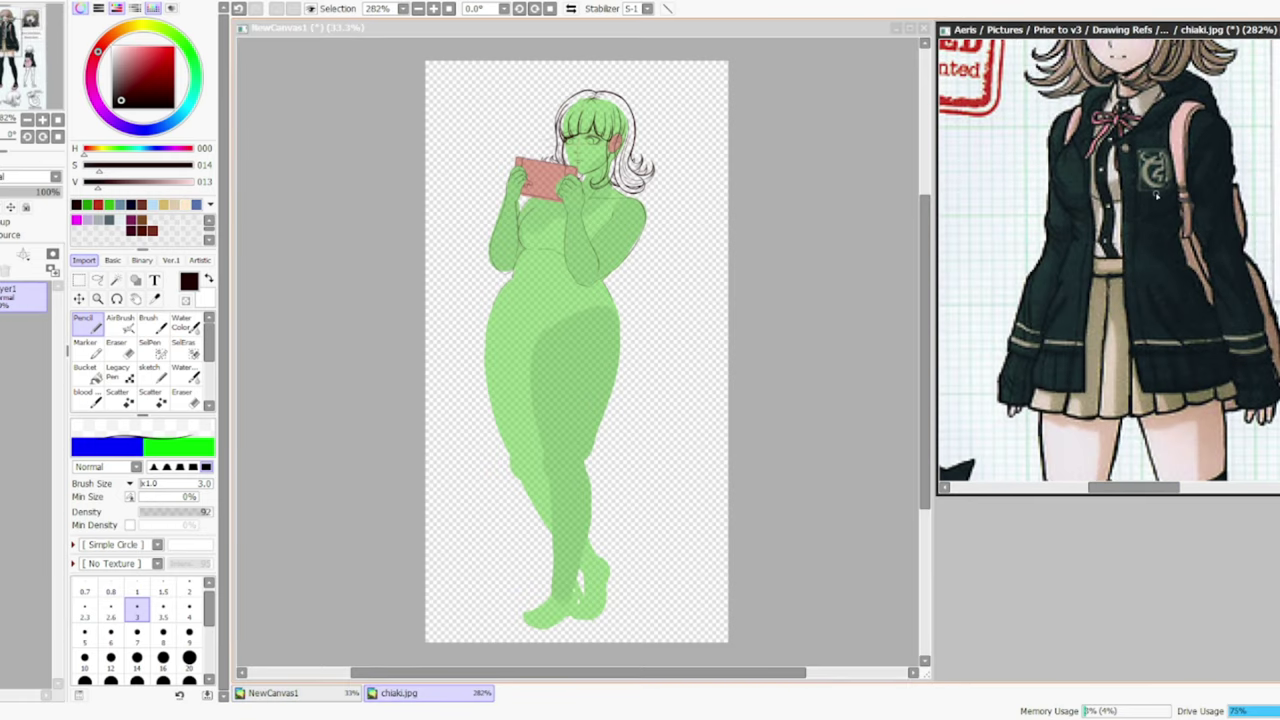
pyautogui.scroll(5, 592, 205)
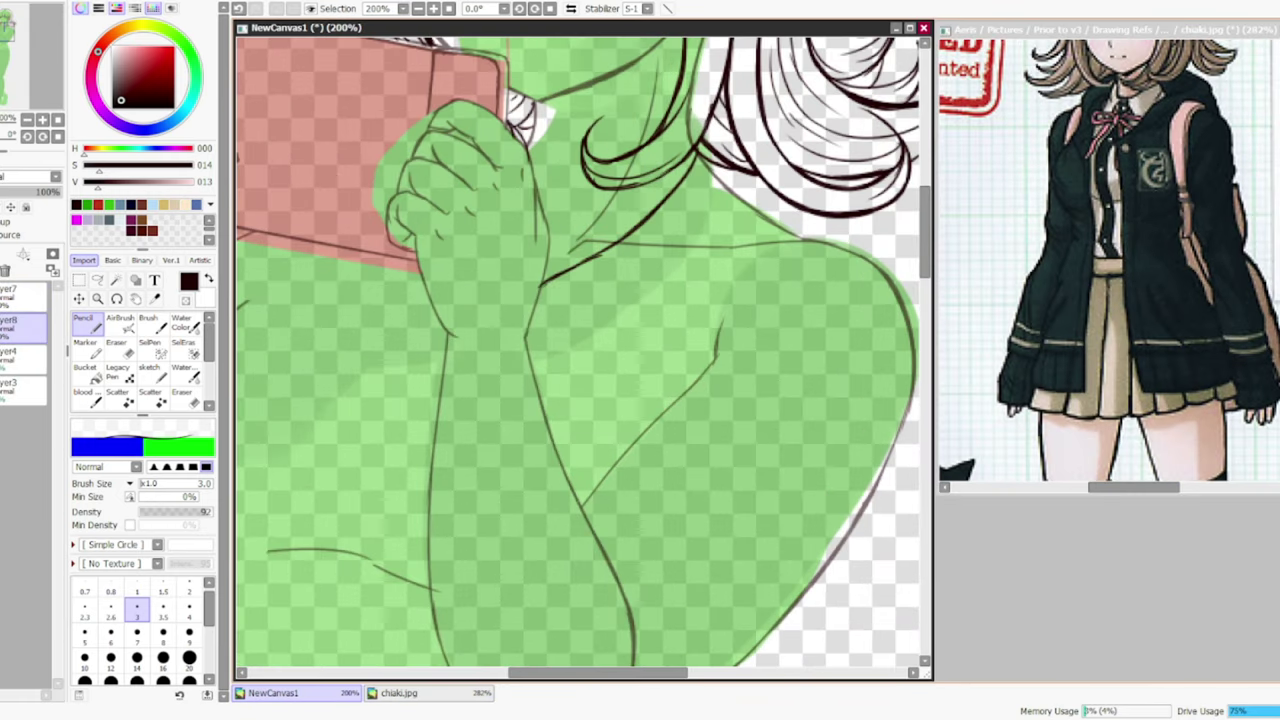
# - Draw the jacket's front edge and flared lower outline around the hips, thickening the outer corner
pyautogui.scroll(-6, 491, 343)
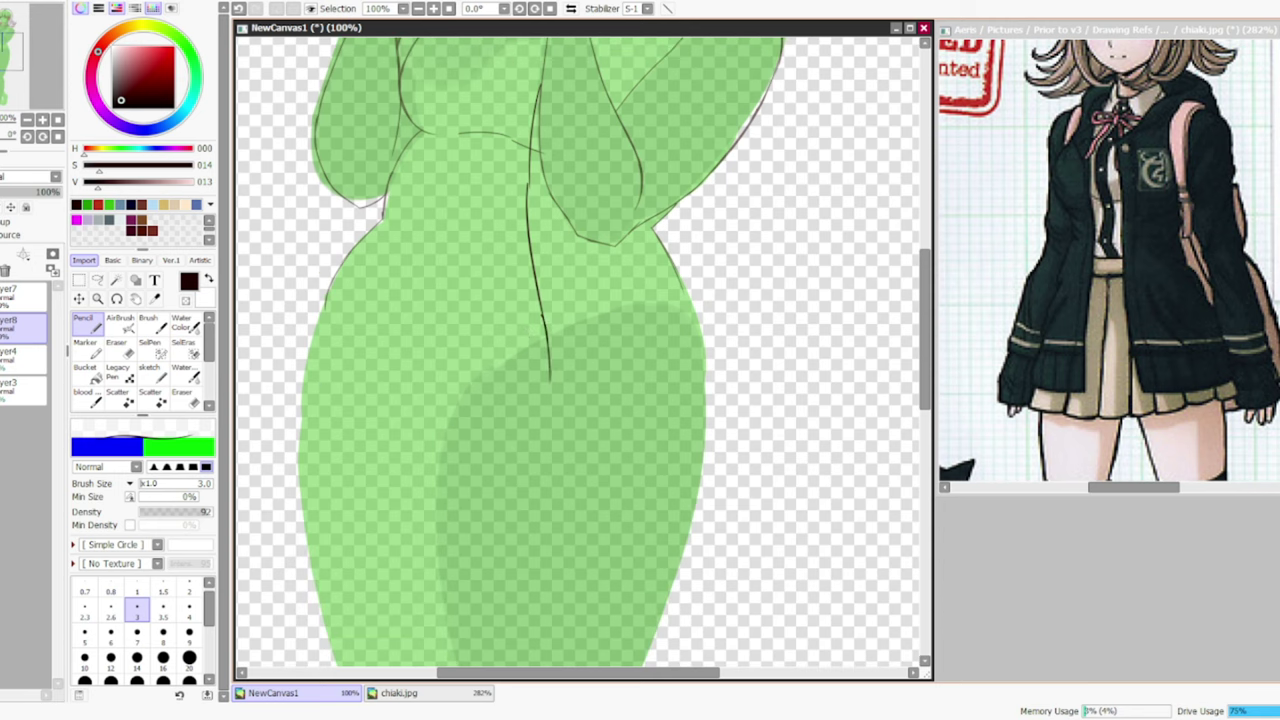
pyautogui.moveTo(683, 232); pyautogui.dragTo(728, 345)
pyautogui.scroll(3, 728, 340)
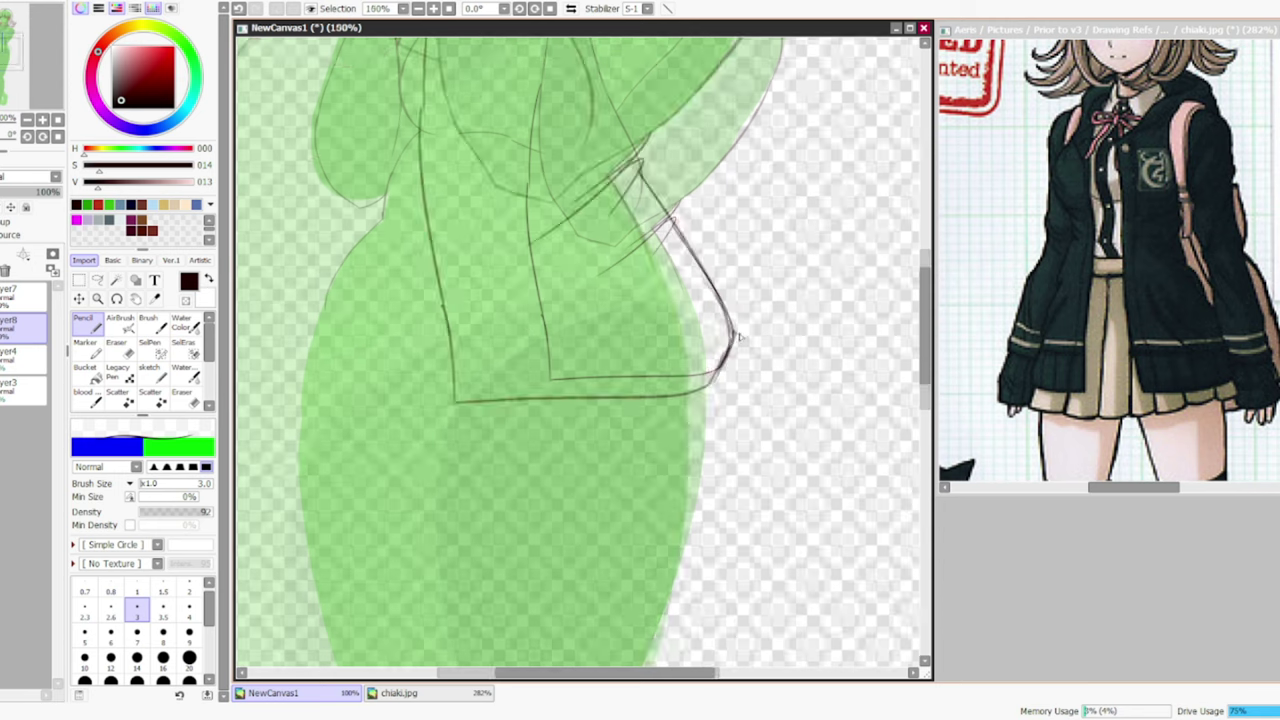
pyautogui.moveTo(685, 228); pyautogui.dragTo(703, 417)
pyautogui.moveTo(726, 330)
pyautogui.mouseDown()
pyautogui.moveTo(695, 428)
pyautogui.moveTo(672, 440)
pyautogui.mouseUp()
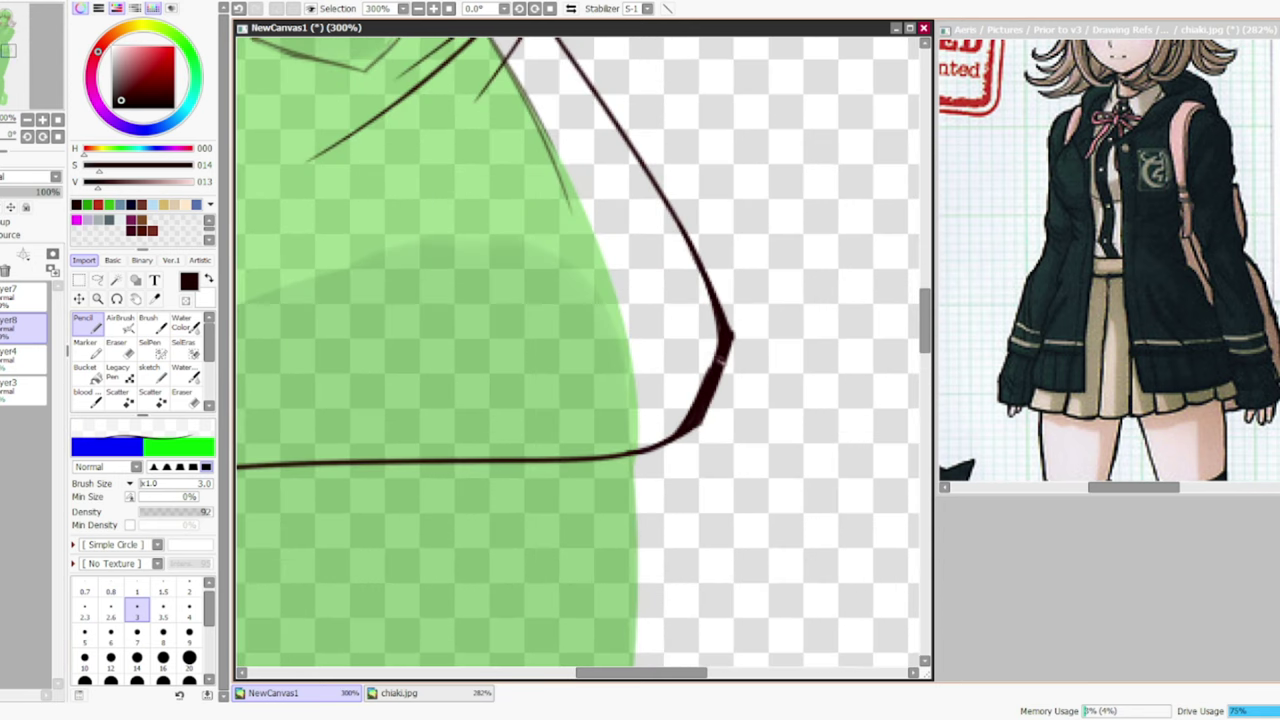
pyautogui.scroll(-3, 700, 420)
# - Draw a scalloped hem band under the jacket and divide it with vertical rib lines, using pencil size 4 for the ribs
pyautogui.moveTo(347, 290)
pyautogui.mouseDown()
pyautogui.moveTo(398, 390)
pyautogui.moveTo(535, 382)
pyautogui.mouseUp()
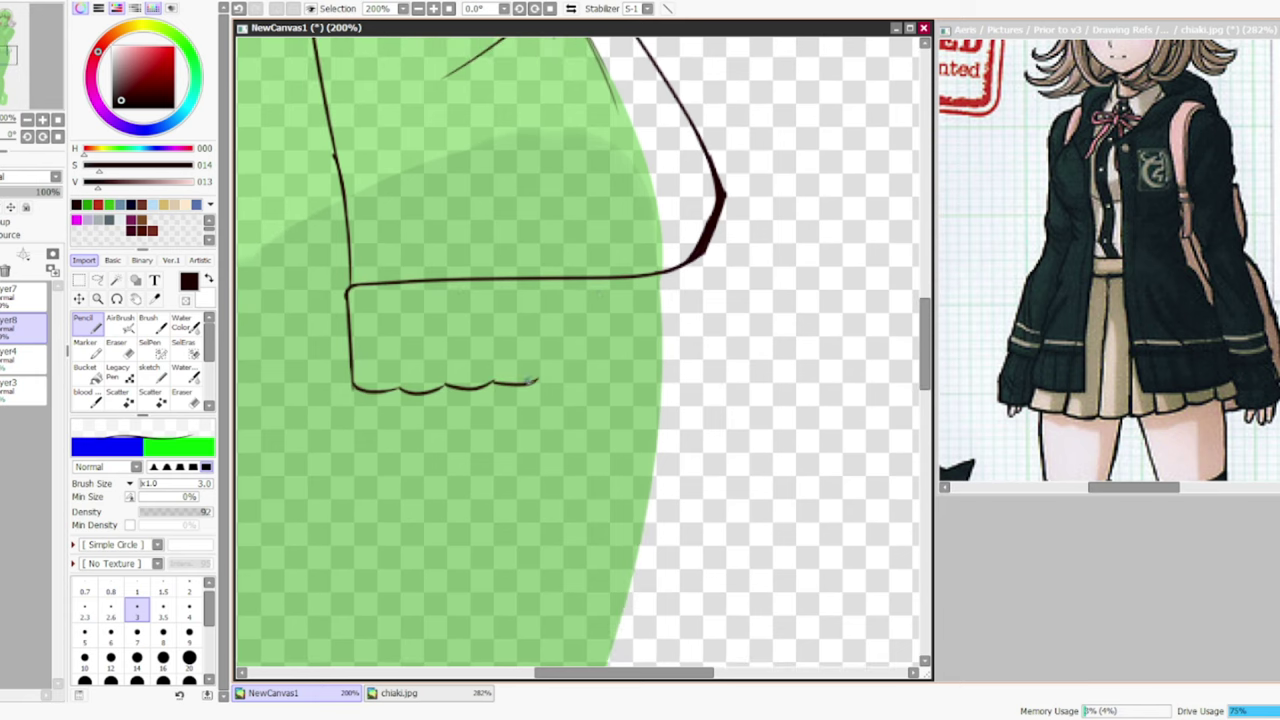
pyautogui.moveTo(638, 377); pyautogui.dragTo(760, 302)
pyautogui.moveTo(712, 198); pyautogui.dragTo(756, 272)
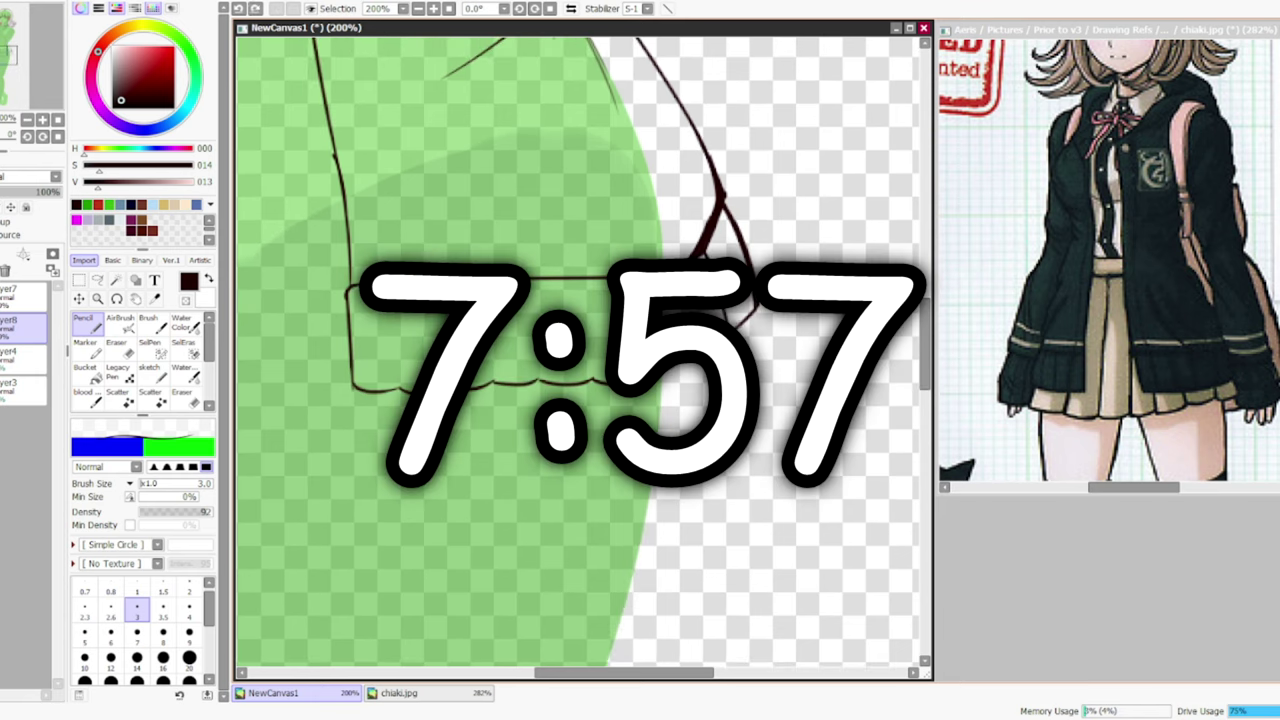
pyautogui.press(']')
pyautogui.moveTo(398, 312); pyautogui.dragTo(399, 390)
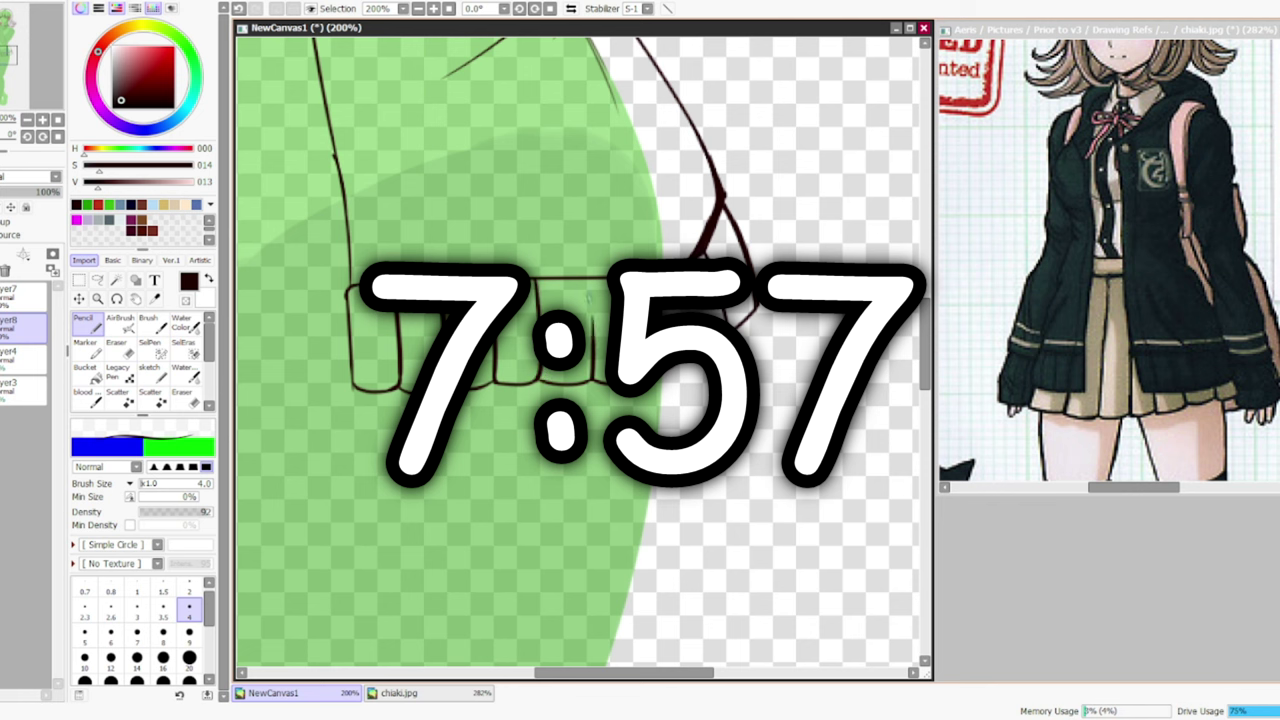
# - Draw a second line along the jacket's front edge and two curved stripe lines above the ribbed hem
pyautogui.scroll(3, 580, 350)
pyautogui.moveTo(340, 44); pyautogui.dragTo(377, 262)
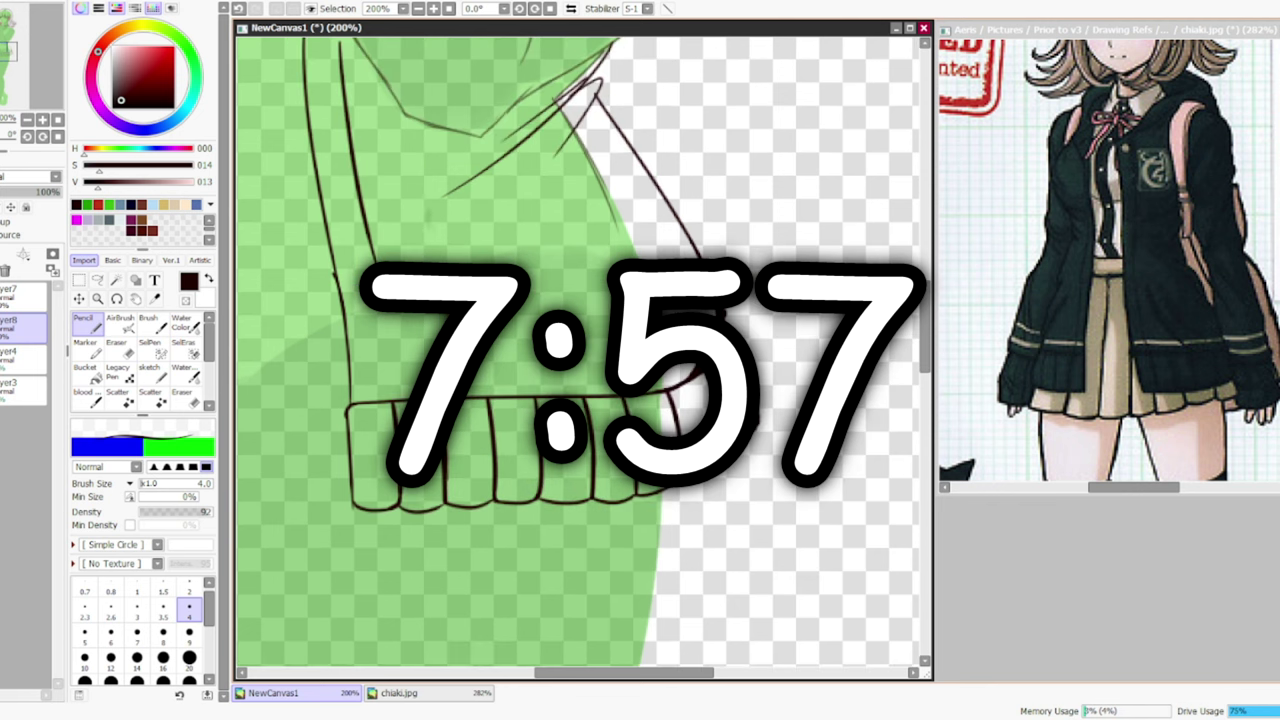
pyautogui.moveTo(358, 366); pyautogui.dragTo(532, 330)
pyautogui.moveTo(400, 352); pyautogui.dragTo(585, 328)
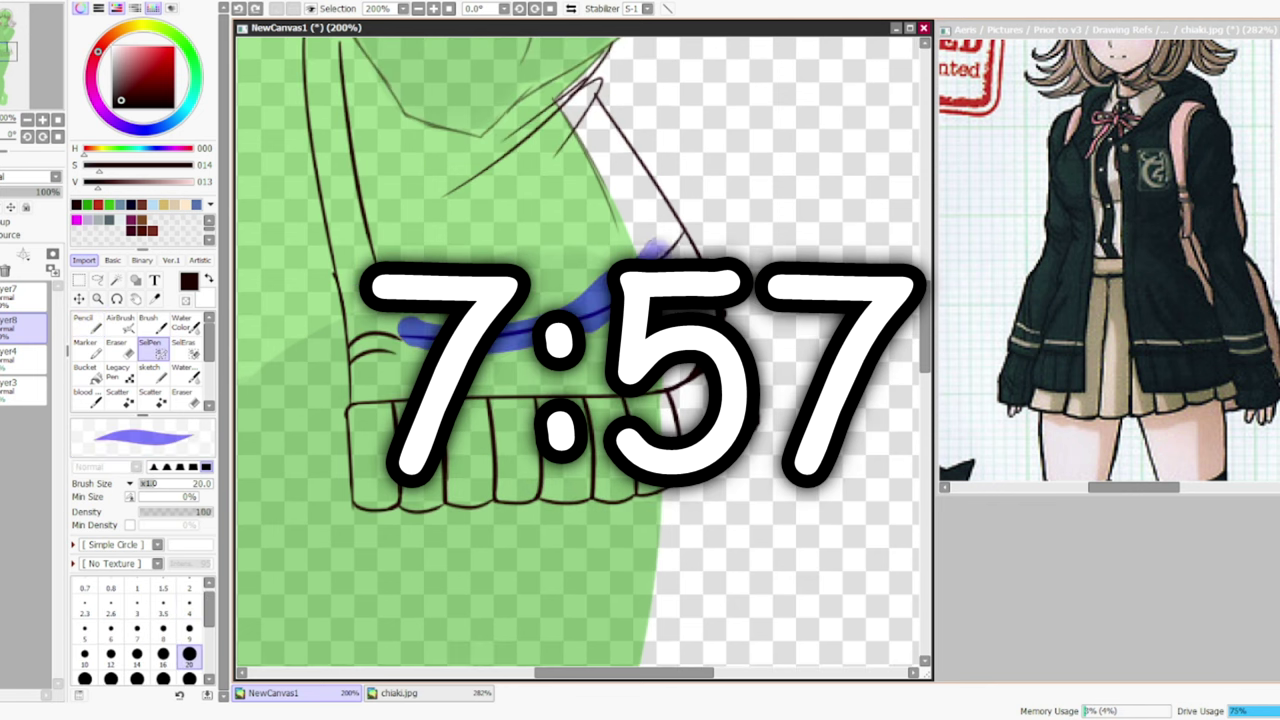
pyautogui.hotkey('ctrl', 'd')
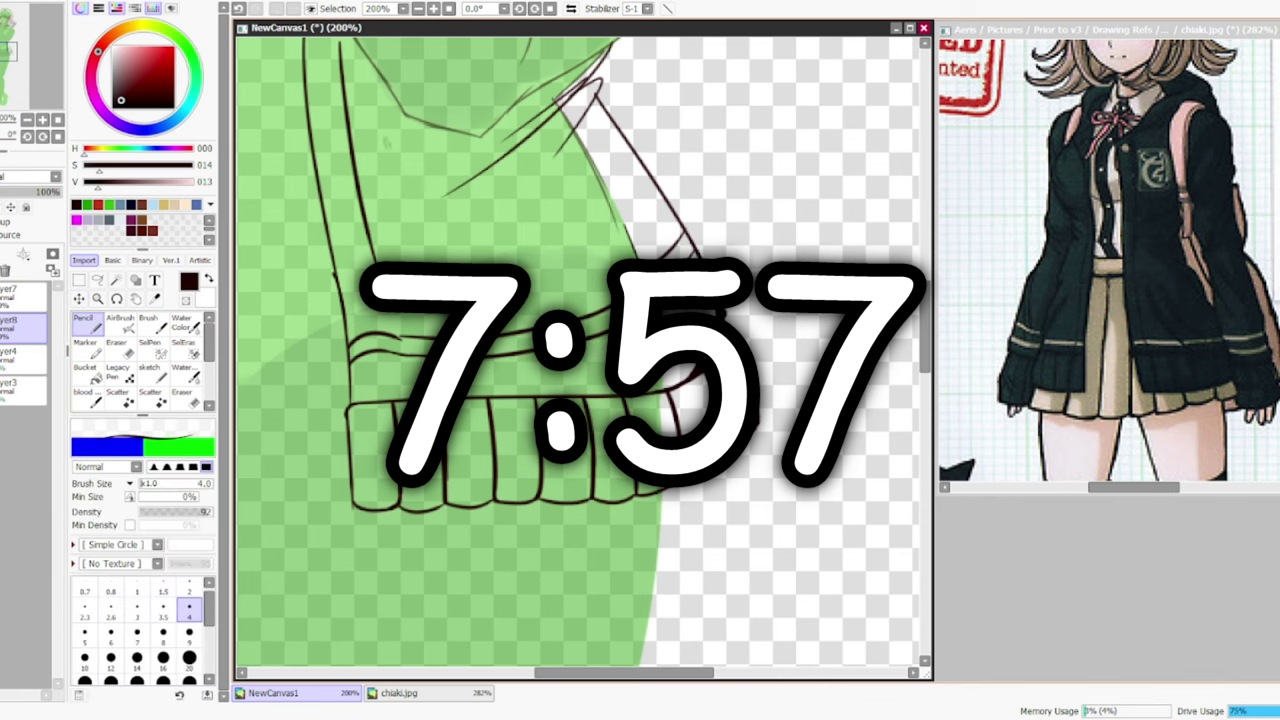
# - Draw the near arm's ribbed cuff and jacket sleeve, with fold lines at the elbow and inner shoulder
pyautogui.scroll(6, 580, 350)
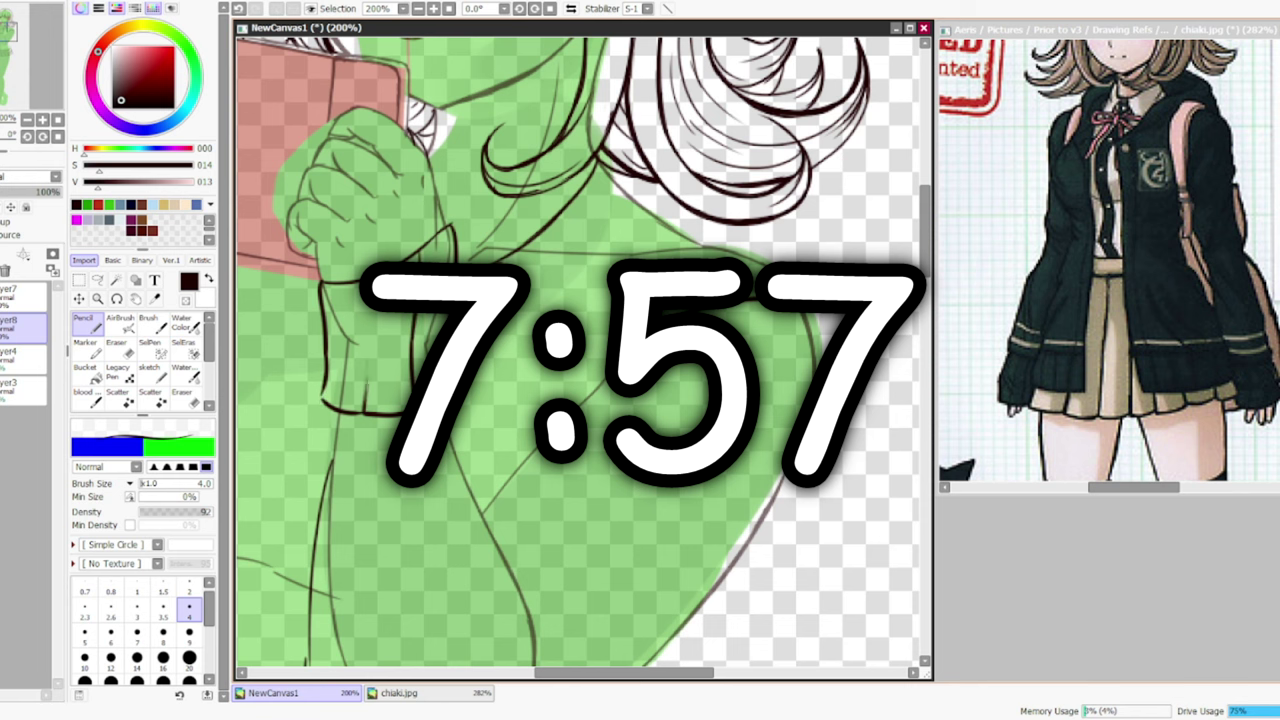
pyautogui.scroll(-5, 580, 350)
pyautogui.hscroll(-3, 580, 350)
pyautogui.moveTo(565, 256)
pyautogui.mouseDown()
pyautogui.moveTo(605, 370)
pyautogui.moveTo(640, 560)
pyautogui.mouseUp()
pyautogui.moveTo(610, 390)
pyautogui.mouseDown()
pyautogui.moveTo(638, 565)
pyautogui.moveTo(705, 545)
pyautogui.mouseUp()
pyautogui.moveTo(605, 360); pyautogui.dragTo(725, 228)
pyautogui.moveTo(725, 228)
pyautogui.mouseDown()
pyautogui.moveTo(840, 308)
pyautogui.moveTo(790, 368)
pyautogui.mouseUp()
# - Erase the overlap where the sleeve folds meet and add short crease strokes at the inner shoulder
pyautogui.press('e')
pyautogui.moveTo(605, 352); pyautogui.dragTo(655, 306)
pyautogui.press('v')
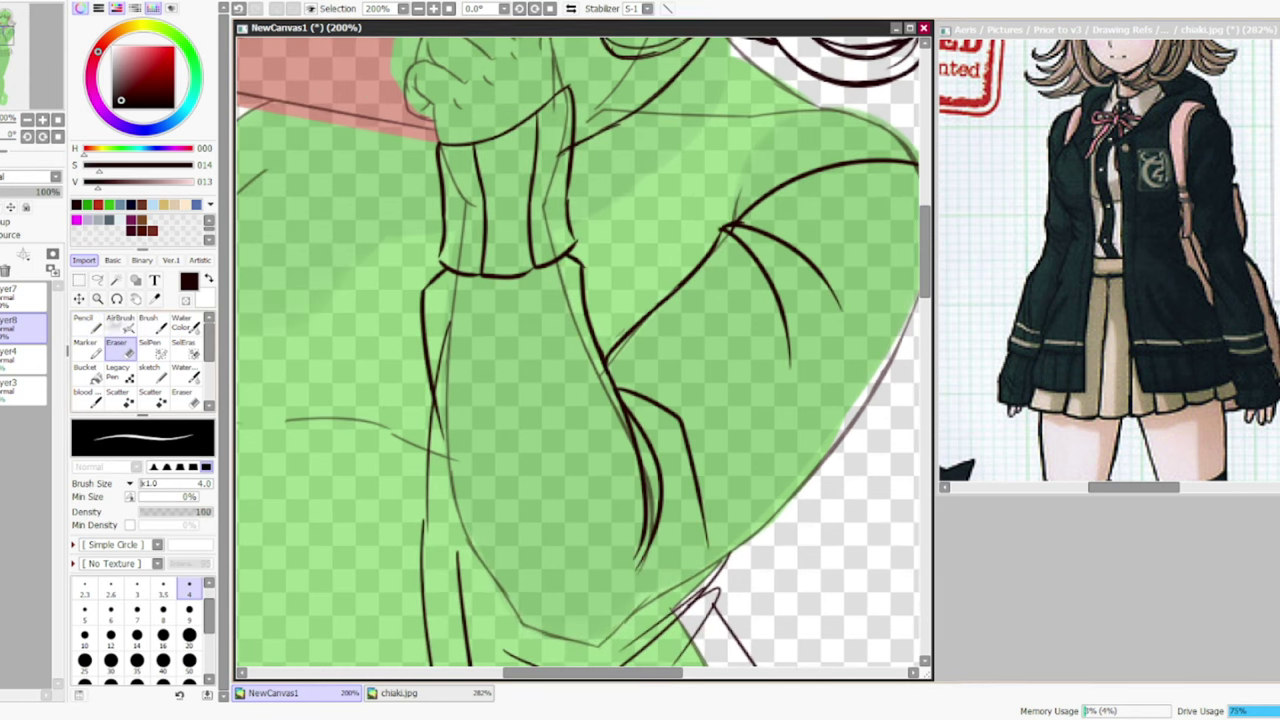
pyautogui.moveTo(792, 220); pyautogui.dragTo(718, 278)
# - Clean up the near sleeve's edge below the cuff and refine the cuff's side lines
pyautogui.press('e')
pyautogui.moveTo(437, 360); pyautogui.dragTo(437, 390)
pyautogui.moveTo(444, 240); pyautogui.dragTo(444, 276)
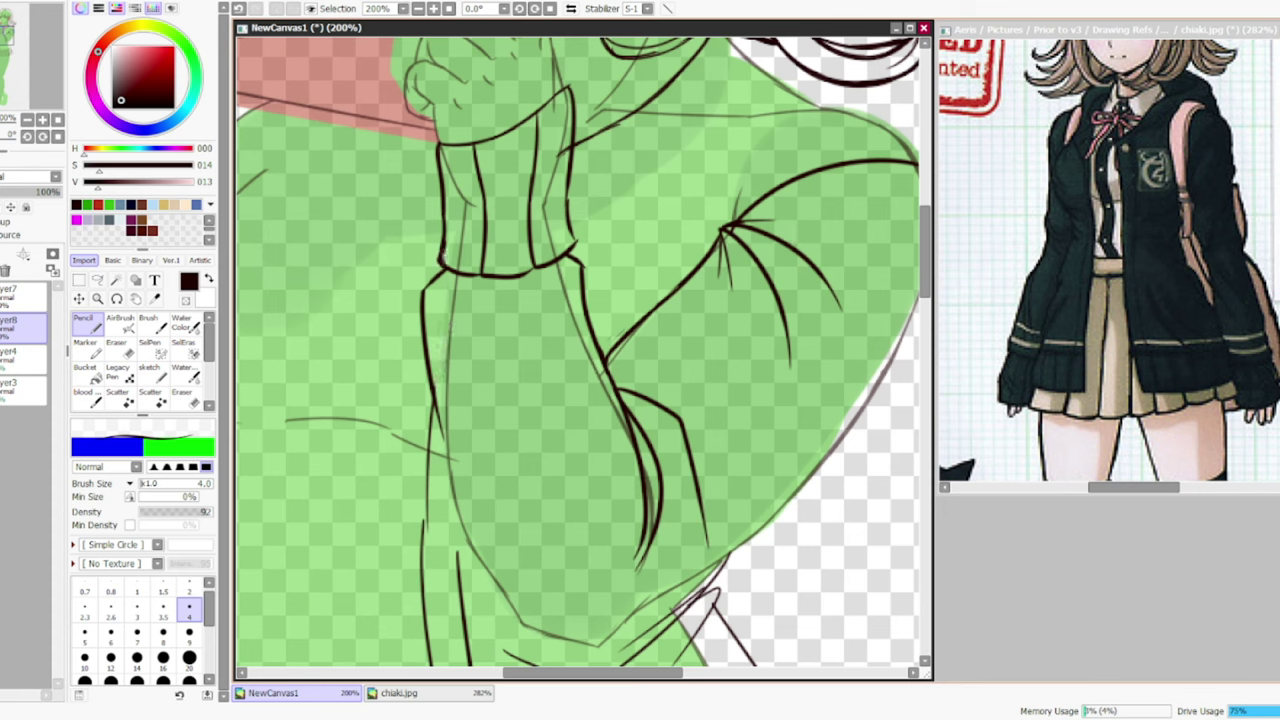
pyautogui.moveTo(573, 208); pyautogui.dragTo(573, 248)
# - Draw fold lines on the near sleeve and two curved stripe lines around it just below the cuff
pyautogui.press('v')
pyautogui.moveTo(467, 278)
pyautogui.mouseDown()
pyautogui.moveTo(472, 350)
pyautogui.moveTo(509, 435)
pyautogui.mouseUp()
pyautogui.moveTo(525, 276); pyautogui.dragTo(550, 316)
pyautogui.moveTo(428, 282)
pyautogui.mouseDown()
pyautogui.moveTo(468, 312)
pyautogui.moveTo(582, 304)
pyautogui.mouseUp()
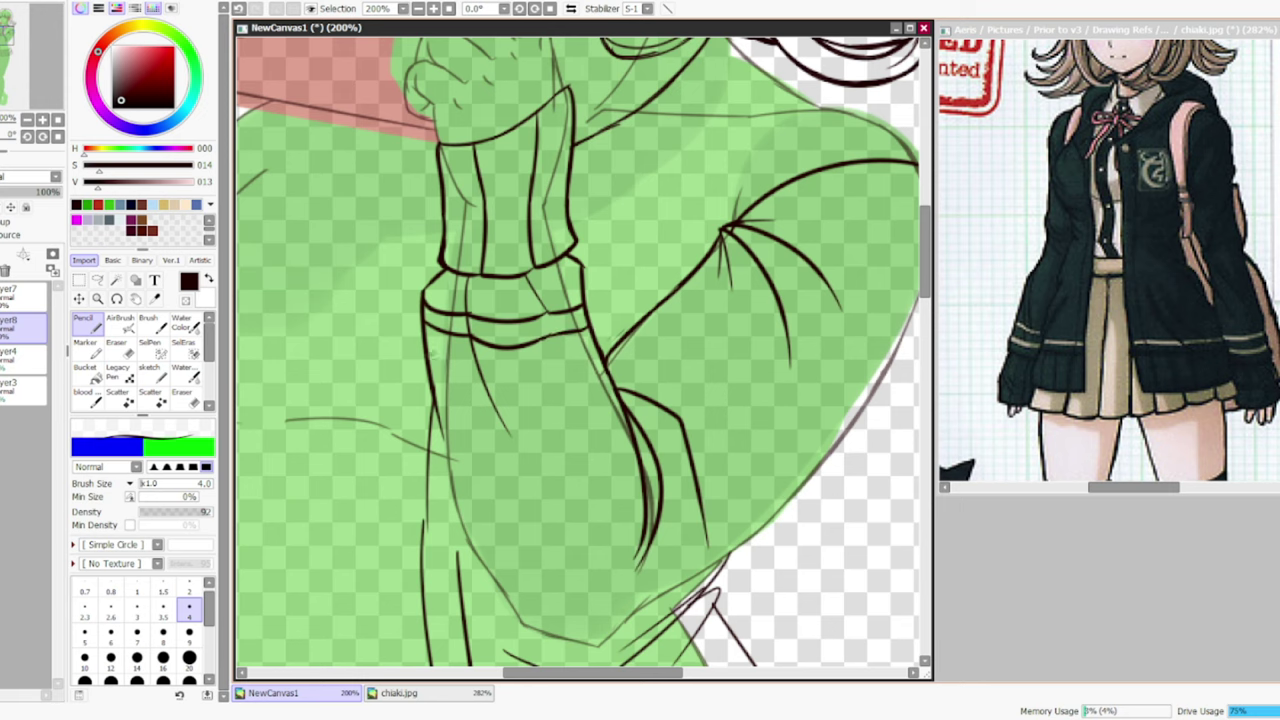
# - Redraw the curved stripes around the near sleeve as two pairs of lines just below the cuff
pyautogui.hotkey('ctrl', 'z')
pyautogui.moveTo(468, 326); pyautogui.dragTo(543, 333)
pyautogui.moveTo(426, 338)
pyautogui.mouseDown()
pyautogui.moveTo(590, 341)
pyautogui.moveTo(598, 360)
pyautogui.mouseUp()
pyautogui.scroll(3, 580, 350)
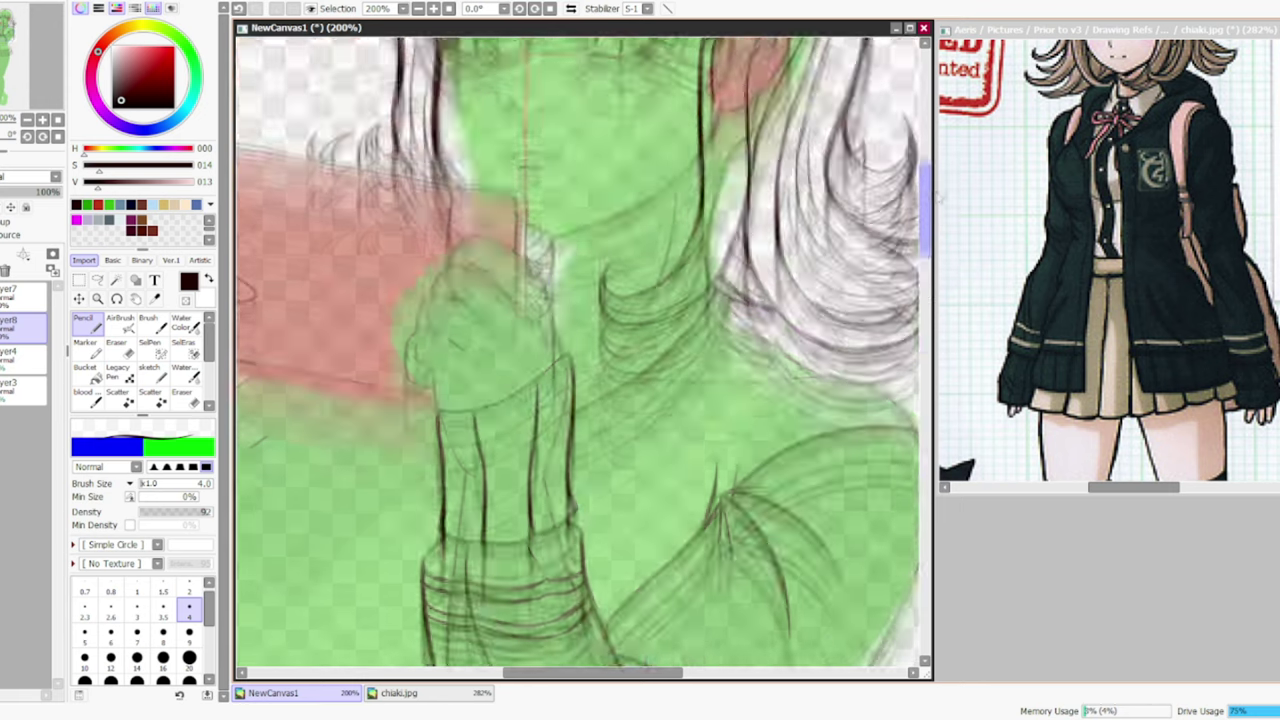
# - Draw the near sleeve's lower outline around the elbow and up the outer arm, with short crease strokes
pyautogui.scroll(-5, 580, 350)
pyautogui.moveTo(440, 212)
pyautogui.mouseDown()
pyautogui.moveTo(492, 400)
pyautogui.moveTo(668, 302)
pyautogui.mouseUp()
pyautogui.moveTo(634, 422); pyautogui.dragTo(834, 260)
pyautogui.moveTo(540, 438); pyautogui.dragTo(624, 390)
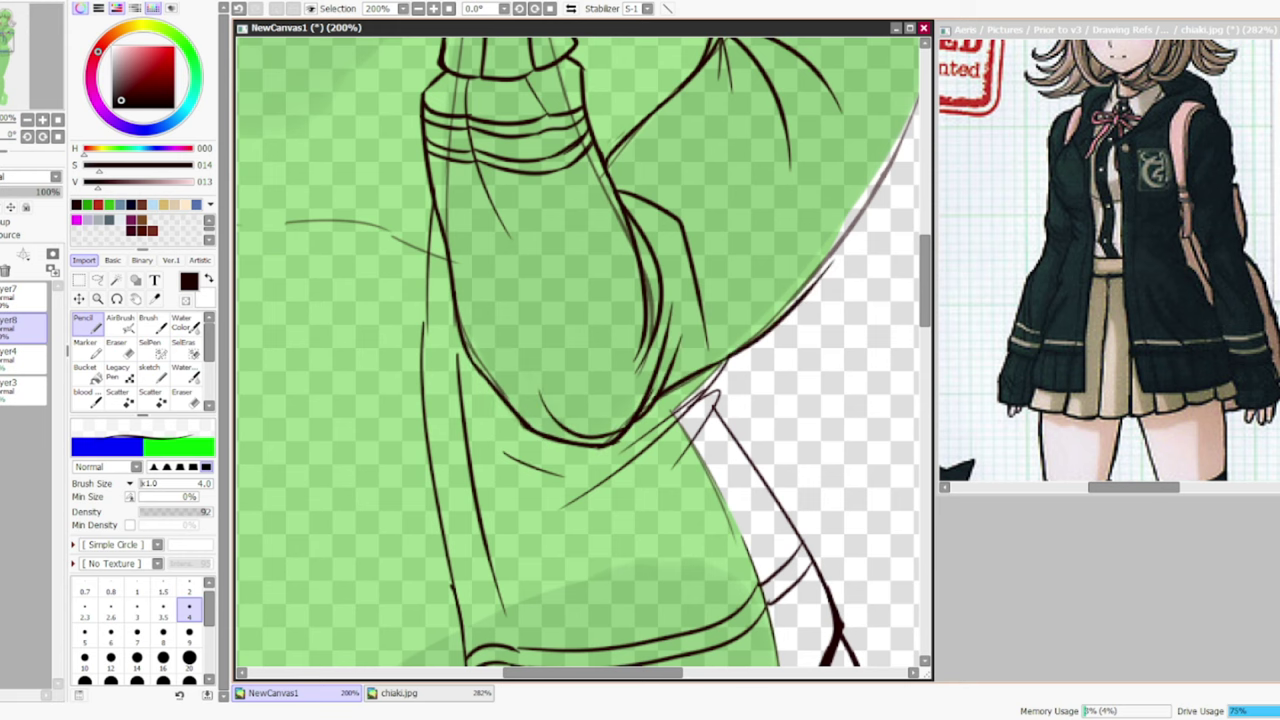
# - Outline the outer edge of the near upper sleeve and add fold lines running inward from it
pyautogui.moveTo(580, 300); pyautogui.dragTo(390, 580)
pyautogui.moveTo(748, 290); pyautogui.dragTo(748, 340)
pyautogui.moveTo(746, 336); pyautogui.dragTo(671, 308)
pyautogui.moveTo(746, 366); pyautogui.dragTo(646, 411)
pyautogui.moveTo(746, 354); pyautogui.dragTo(632, 546)
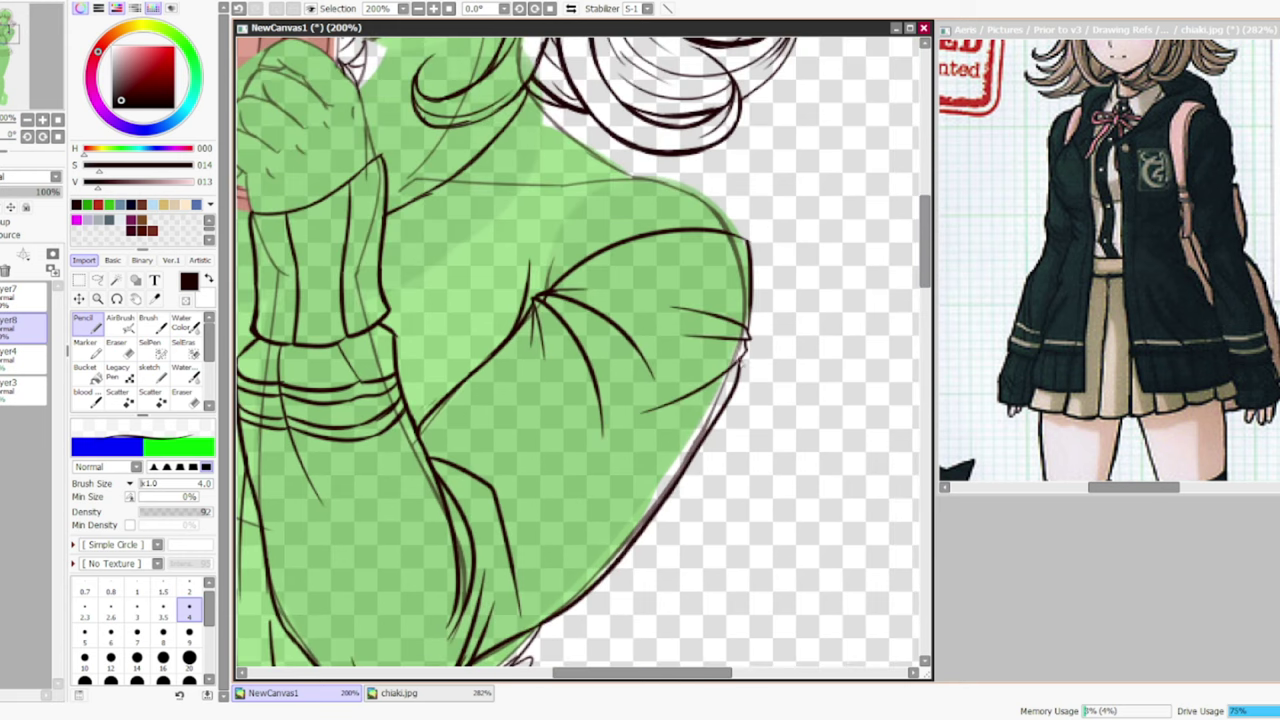
# - Draw curved seam lines over the near shoulder around the armhole and strengthen the crease at the inner shoulder
pyautogui.moveTo(638, 268); pyautogui.dragTo(552, 290)
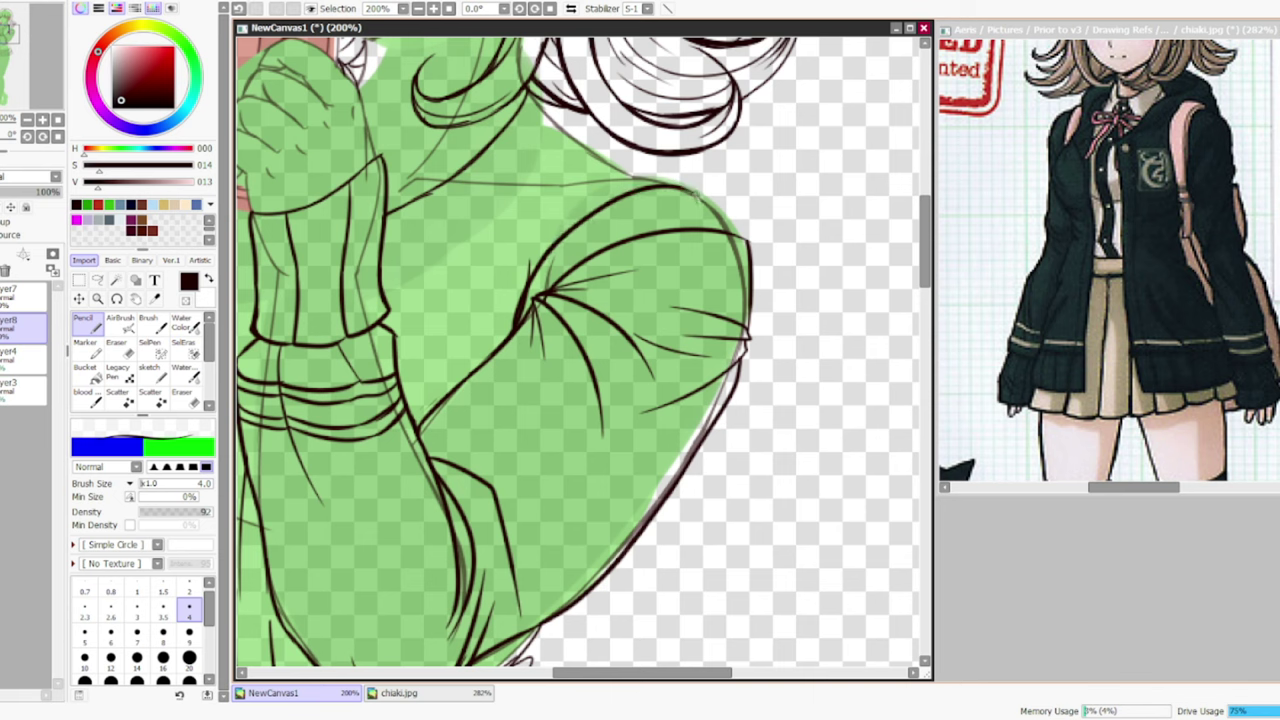
pyautogui.moveTo(616, 160); pyautogui.dragTo(698, 192)
pyautogui.moveTo(474, 246); pyautogui.dragTo(454, 384)
pyautogui.moveTo(636, 172); pyautogui.dragTo(466, 284)
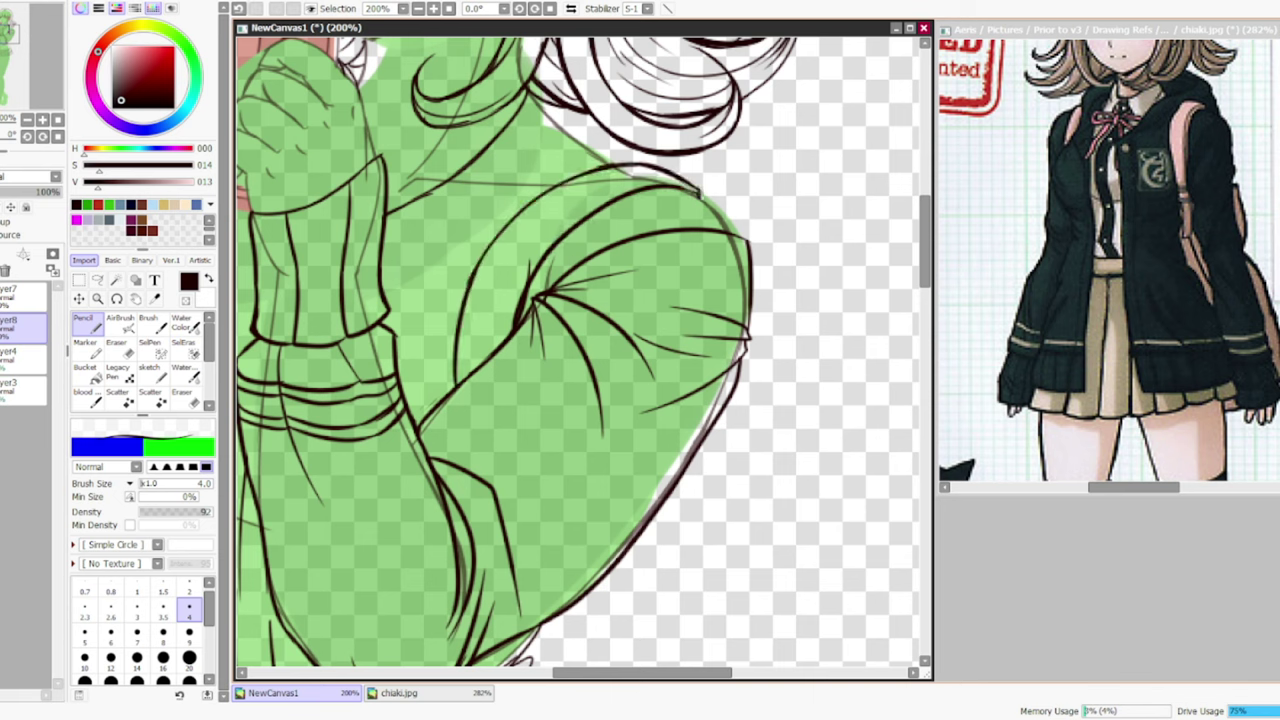
# - Draw the jacket's near shoulder line, the hood's edge behind the hair, and the shirt collar beside the raised hand
pyautogui.moveTo(660, 166); pyautogui.dragTo(460, 210)
pyautogui.moveTo(757, 90); pyautogui.dragTo(725, 205)
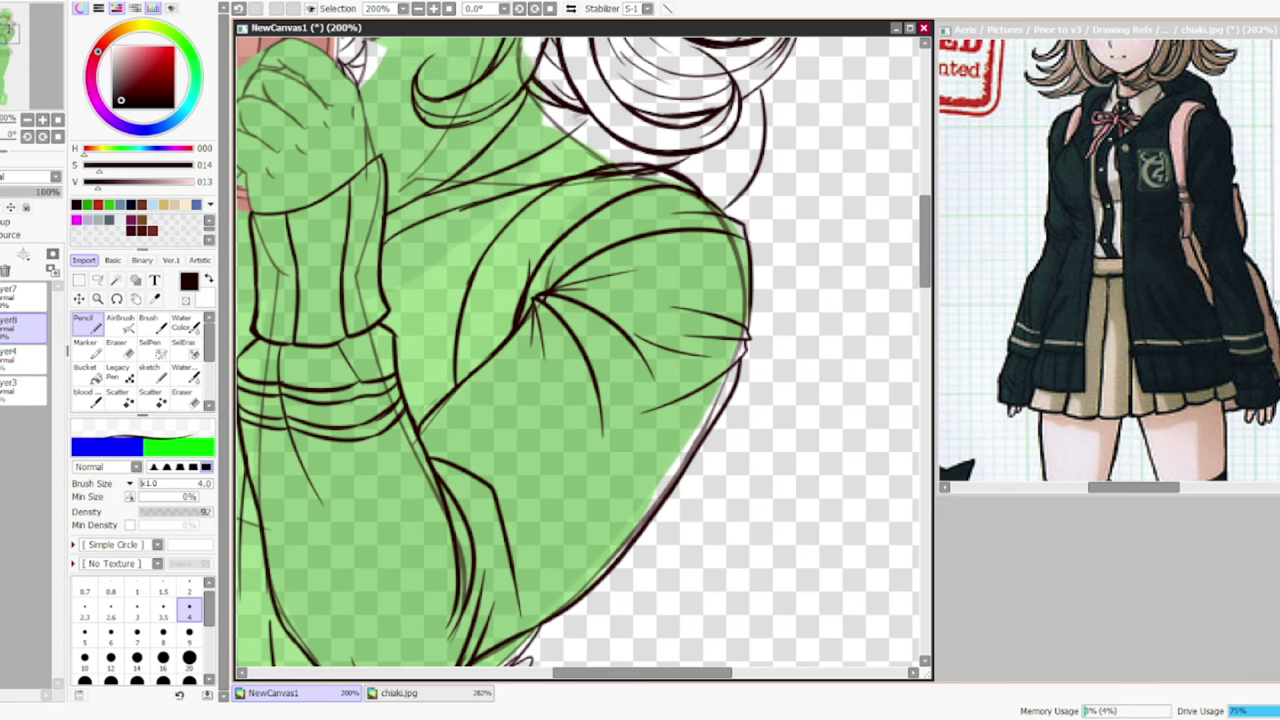
pyautogui.scroll(3, 580, 350)
pyautogui.moveTo(510, 205); pyautogui.dragTo(380, 274)
pyautogui.moveTo(398, 264); pyautogui.dragTo(450, 355)
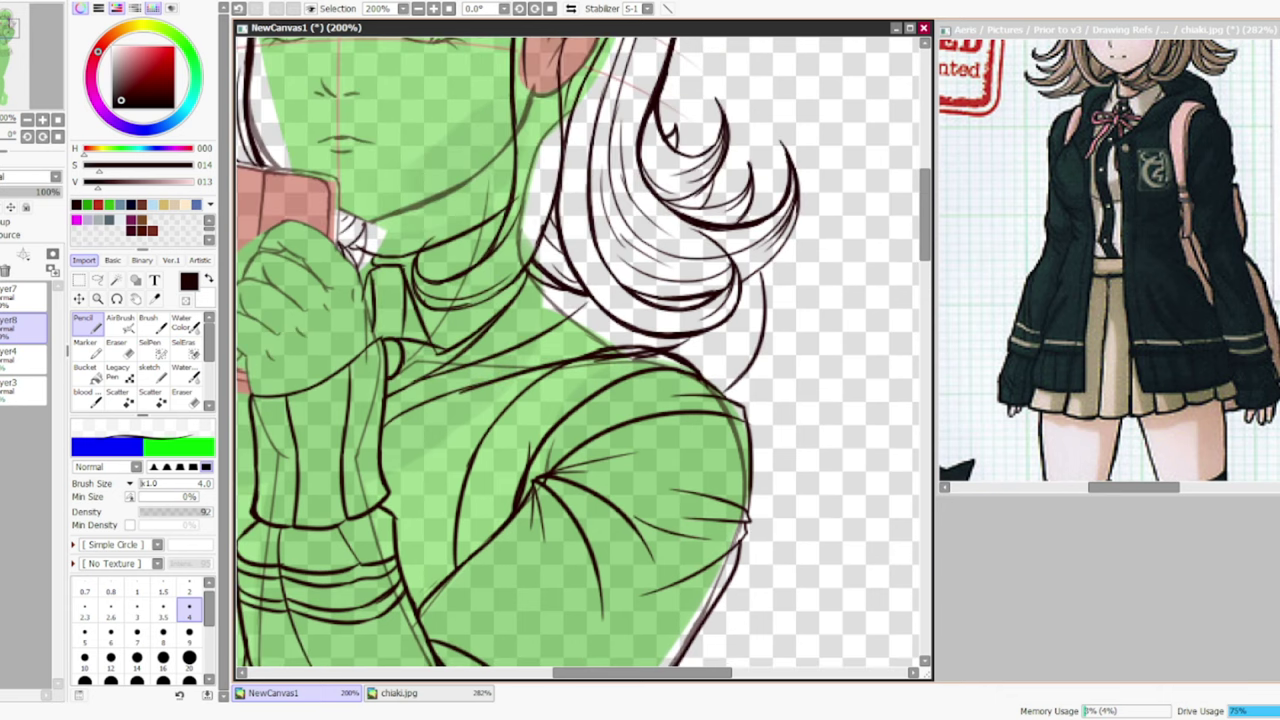
# - Draw a round button on the shirt collar and clean up the collar's outline
pyautogui.press('e')
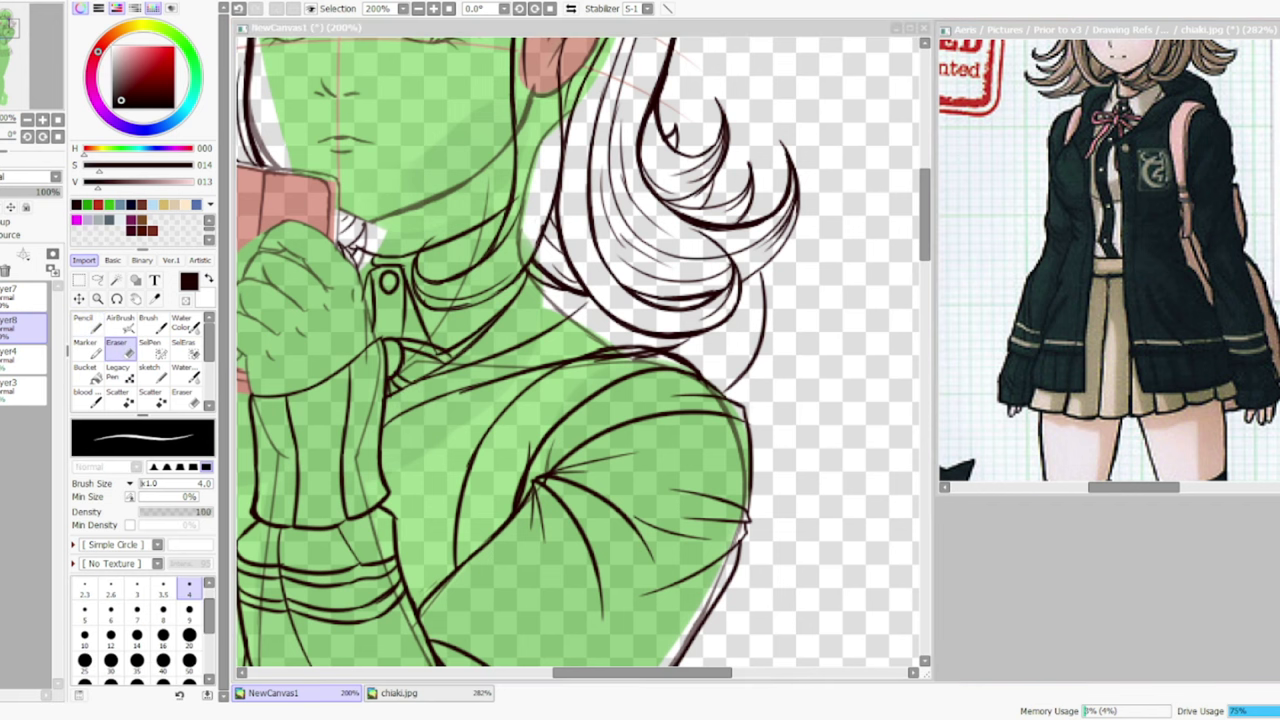
pyautogui.scroll(-10, 577, 358)
pyautogui.press('-')
pyautogui.press('n')
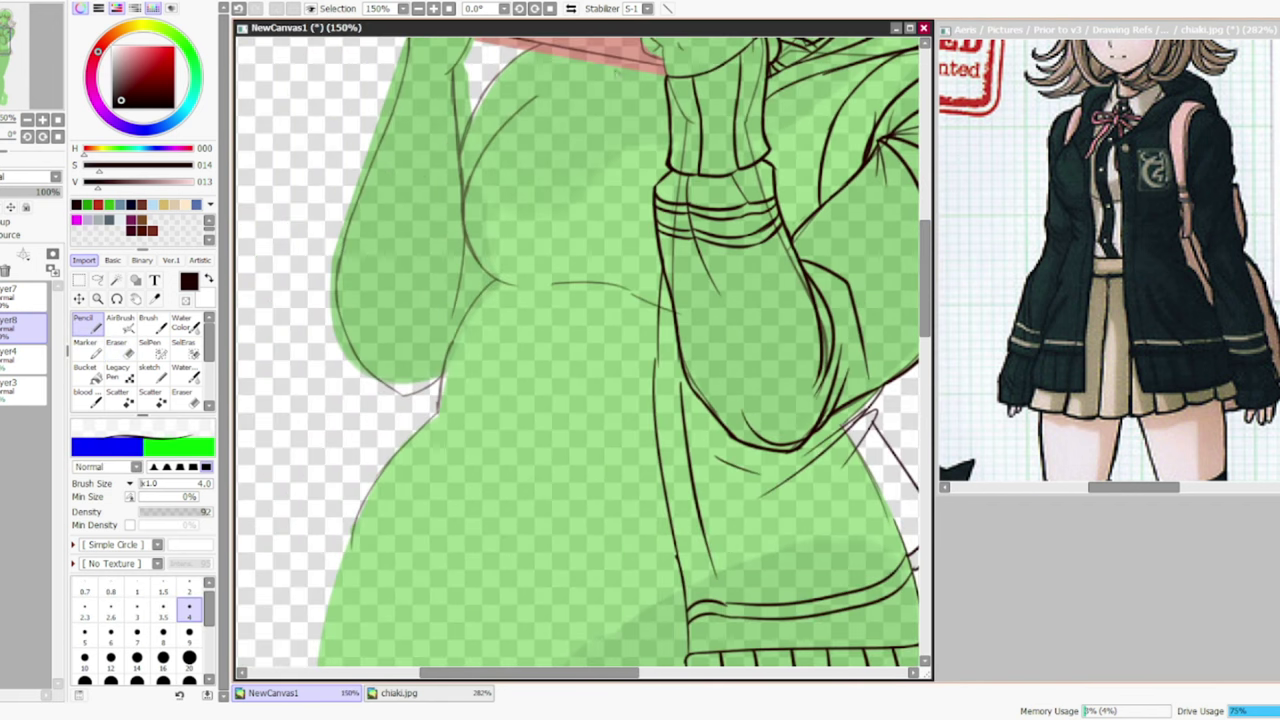
pyautogui.press('+')
pyautogui.scroll(8, 577, 358)
pyautogui.press('e')
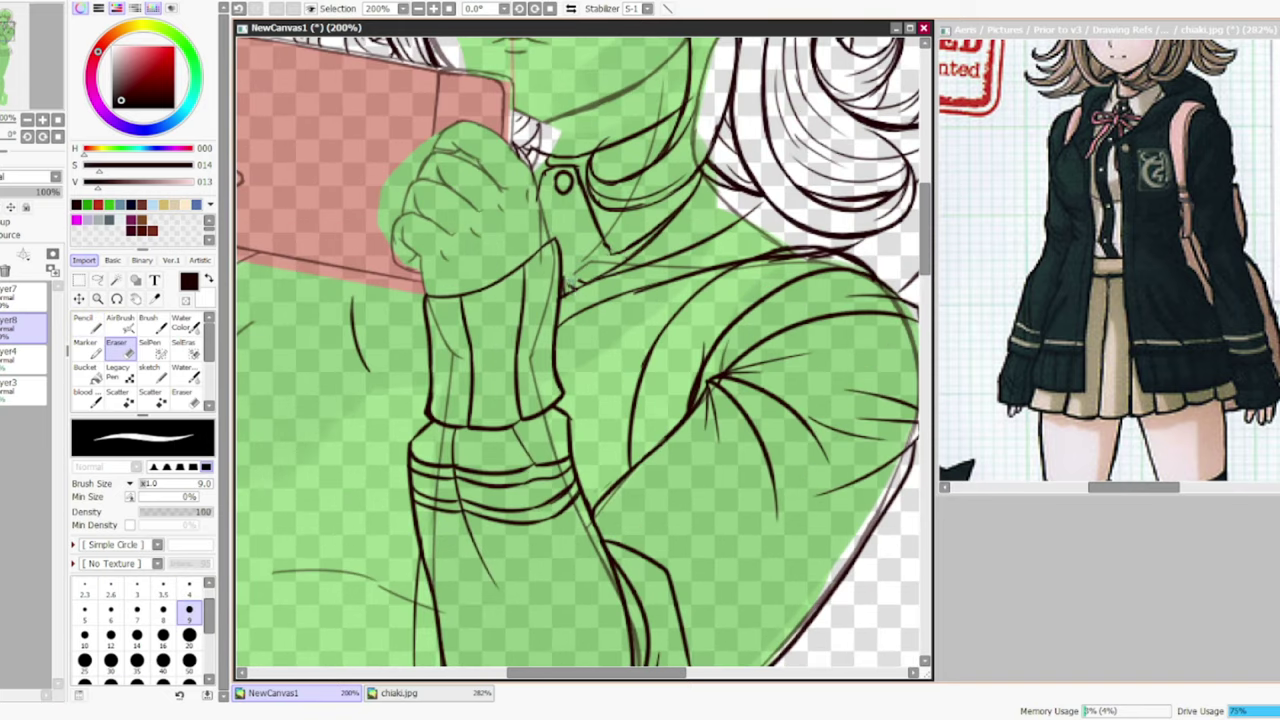
pyautogui.press('n')
pyautogui.press('e')
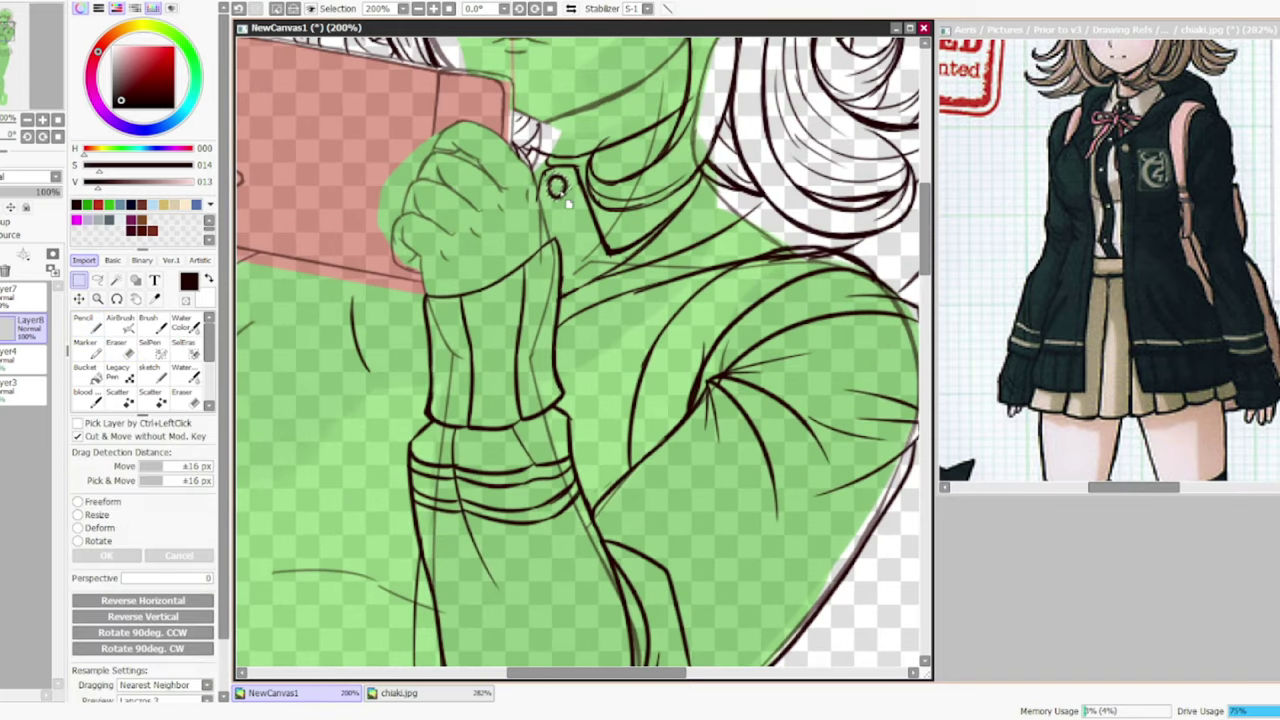
# - Draw the upper part of the jacket's far front edge from under the red box down the chest, correcting the stroke
pyautogui.hscroll(-3, 527, 378)
pyautogui.press('n')
pyautogui.moveTo(508, 268); pyautogui.dragTo(518, 366)
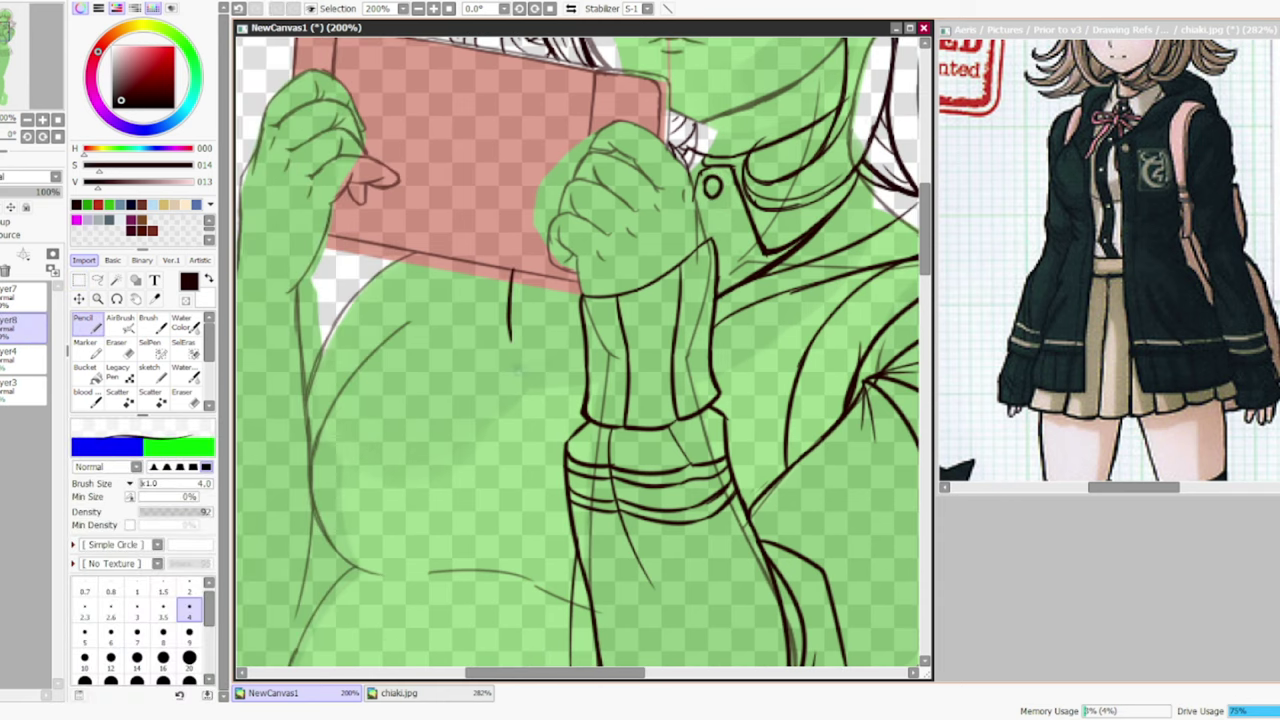
pyautogui.moveTo(515, 270); pyautogui.dragTo(466, 458)
pyautogui.scroll(-3, 578, 350)
pyautogui.moveTo(505, 125); pyautogui.dragTo(444, 388)
pyautogui.hotkey('ctrl', 'z')
pyautogui.press('e')
pyautogui.moveTo(498, 190); pyautogui.dragTo(466, 305)
pyautogui.press('n')
pyautogui.moveTo(505, 140); pyautogui.dragTo(447, 348)
# - Extend the jacket's far front edge in a curve past the waist down to the hip
pyautogui.scroll(-3, 578, 350)
pyautogui.moveTo(445, 120); pyautogui.dragTo(408, 360)
pyautogui.press('-')
pyautogui.moveTo(420, 408); pyautogui.dragTo(388, 508)
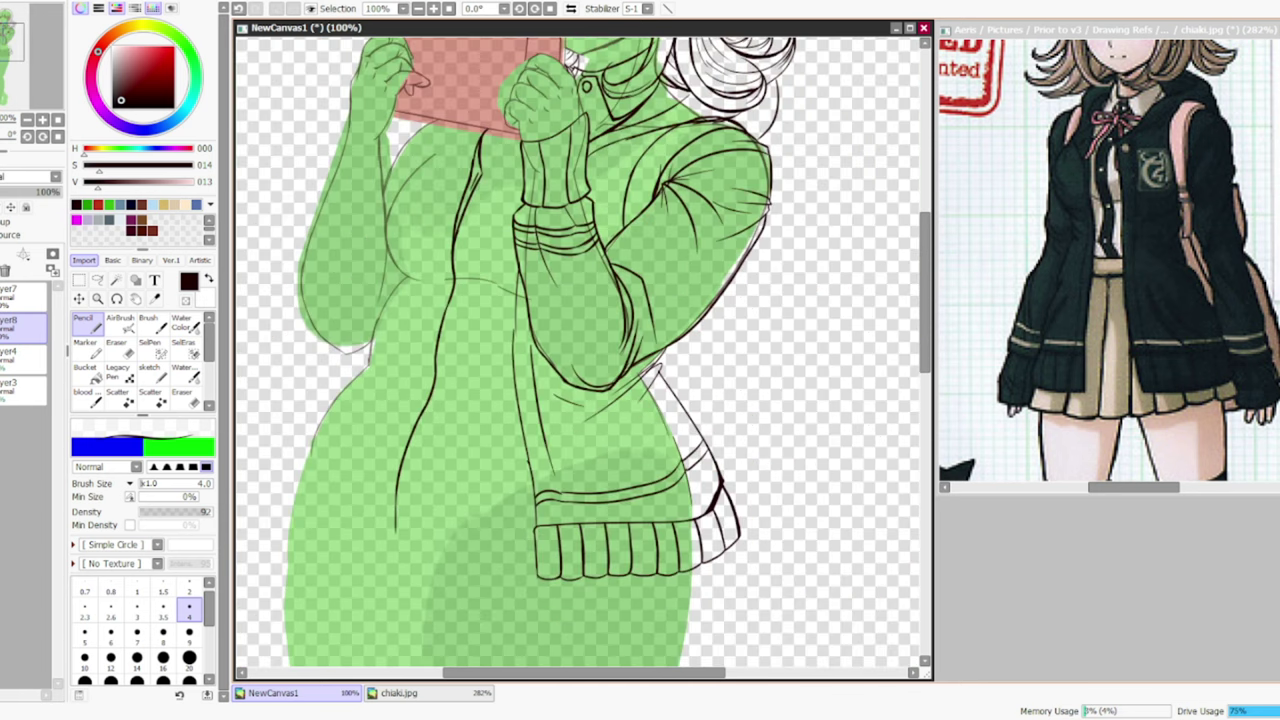
# - Draw the ribbed cuff on the far arm, with curved upper and lower edges and vertical rib lines
pyautogui.press('+')
pyautogui.moveTo(372, 257); pyautogui.dragTo(448, 304)
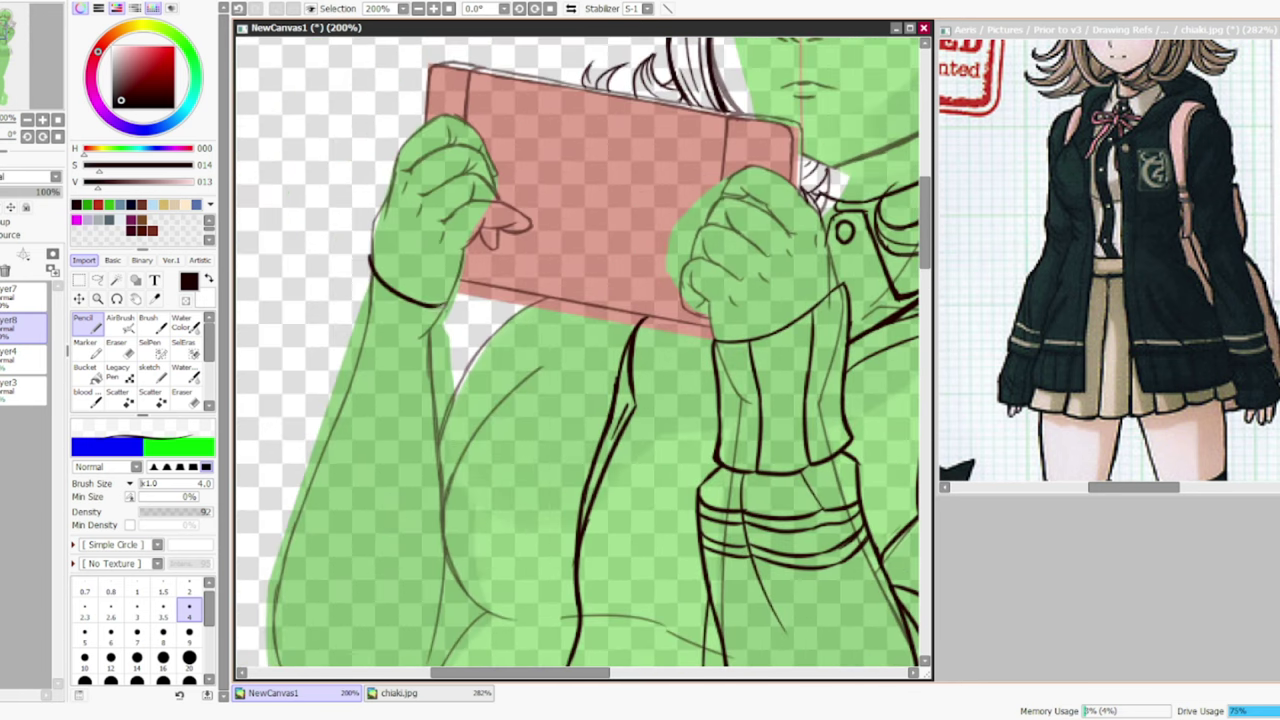
pyautogui.moveTo(370, 256); pyautogui.dragTo(345, 378)
pyautogui.moveTo(345, 378); pyautogui.dragTo(452, 396)
pyautogui.moveTo(422, 305); pyautogui.dragTo(416, 392)
pyautogui.moveTo(452, 302); pyautogui.dragTo(446, 384)
pyautogui.moveTo(368, 288); pyautogui.dragTo(388, 388)
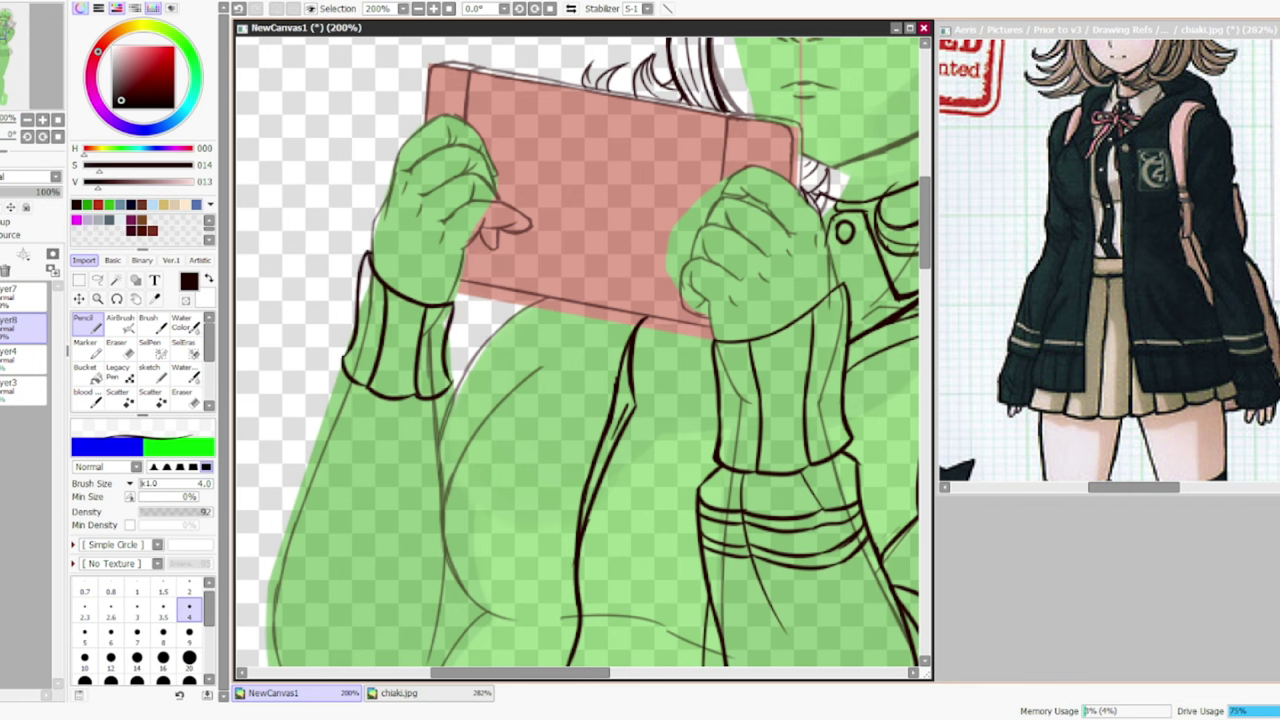
# - Draw the ribbed hem band on the far side of the jacket, with a scalloped lower edge and vertical rib lines
pyautogui.scroll(-2, 578, 350)
pyautogui.moveTo(588, 222)
pyautogui.mouseDown()
pyautogui.moveTo(436, 460)
pyautogui.moveTo(526, 560)
pyautogui.mouseUp()
pyautogui.scroll(-8, 526, 560)
pyautogui.moveTo(462, 196); pyautogui.dragTo(418, 282)
pyautogui.scroll(-5, 430, 318)
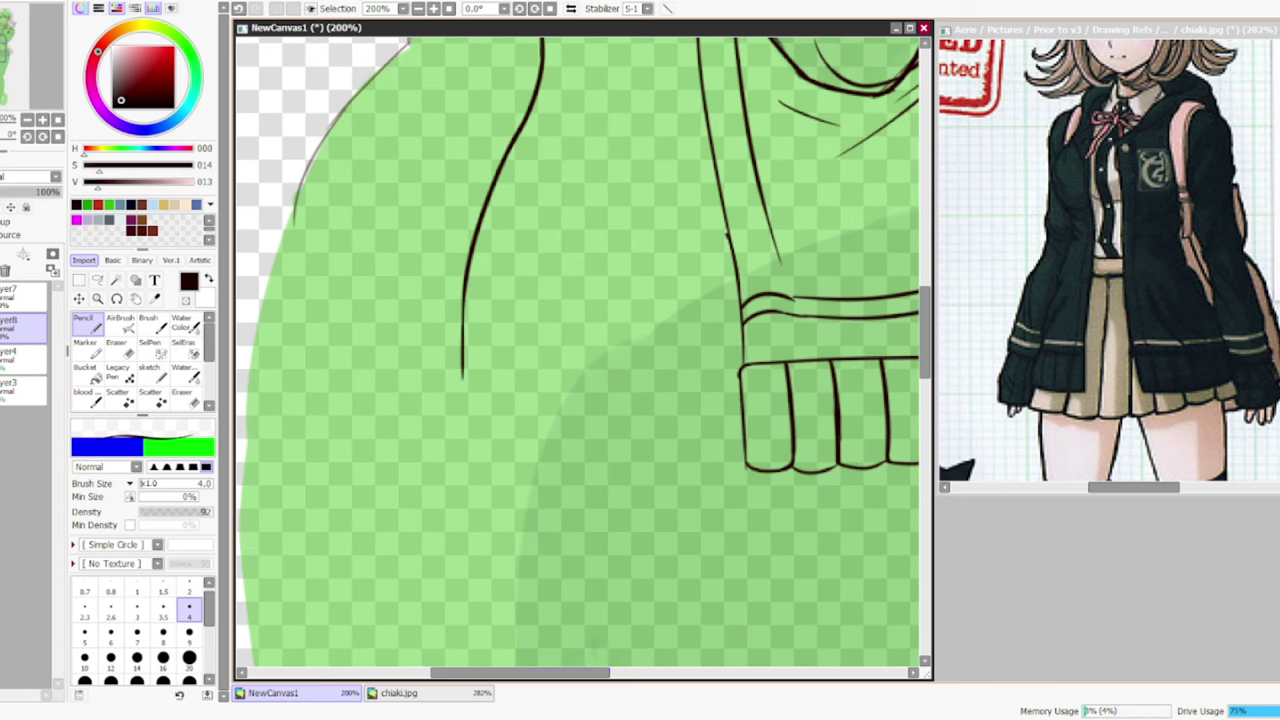
pyautogui.moveTo(345, 340)
pyautogui.mouseDown()
pyautogui.moveTo(557, 377)
pyautogui.moveTo(560, 488)
pyautogui.moveTo(448, 480)
pyautogui.moveTo(336, 450)
pyautogui.mouseUp()
pyautogui.moveTo(386, 362); pyautogui.dragTo(378, 460)
pyautogui.moveTo(555, 378); pyautogui.dragTo(550, 484)
pyautogui.moveTo(498, 378); pyautogui.dragTo(490, 482)
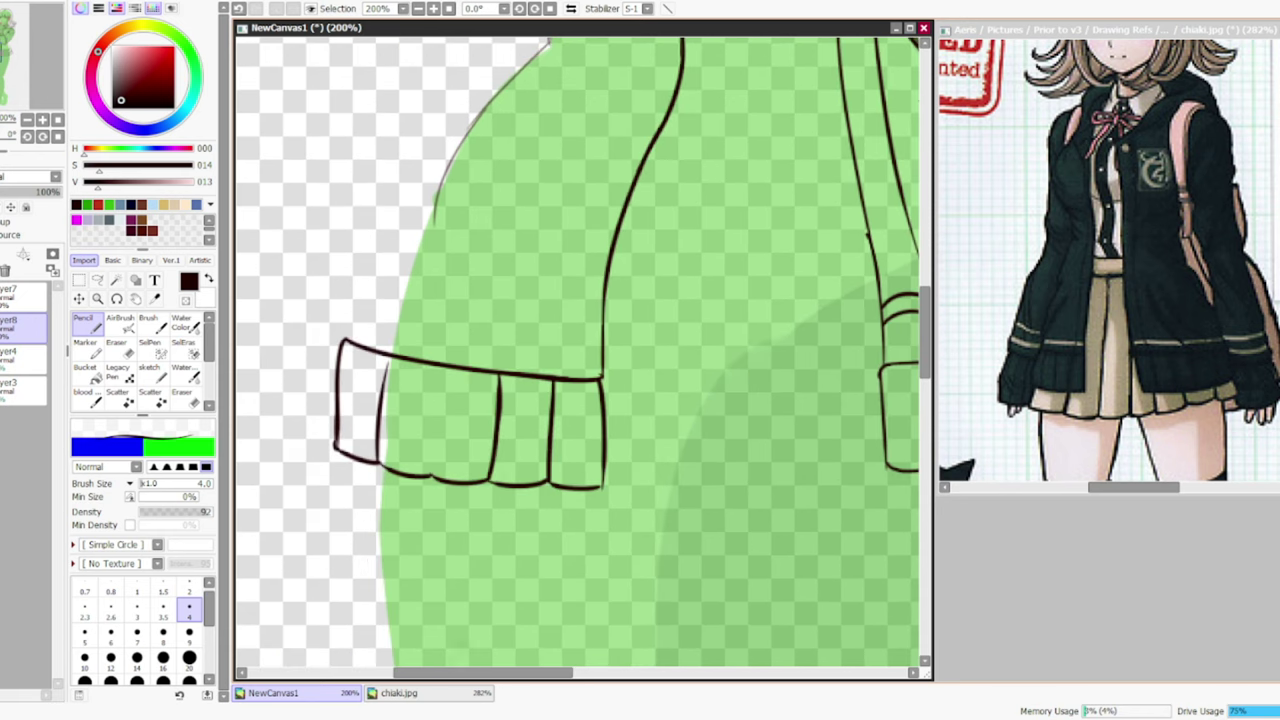
pyautogui.moveTo(446, 368); pyautogui.dragTo(436, 472)
# - Select the far hem band with the SelPen and transform it to fit closer to the body, then deselect it
pyautogui.scroll(-2, 385, 395)
pyautogui.click(150, 342)
pyautogui.moveTo(370, 360); pyautogui.dragTo(476, 455)
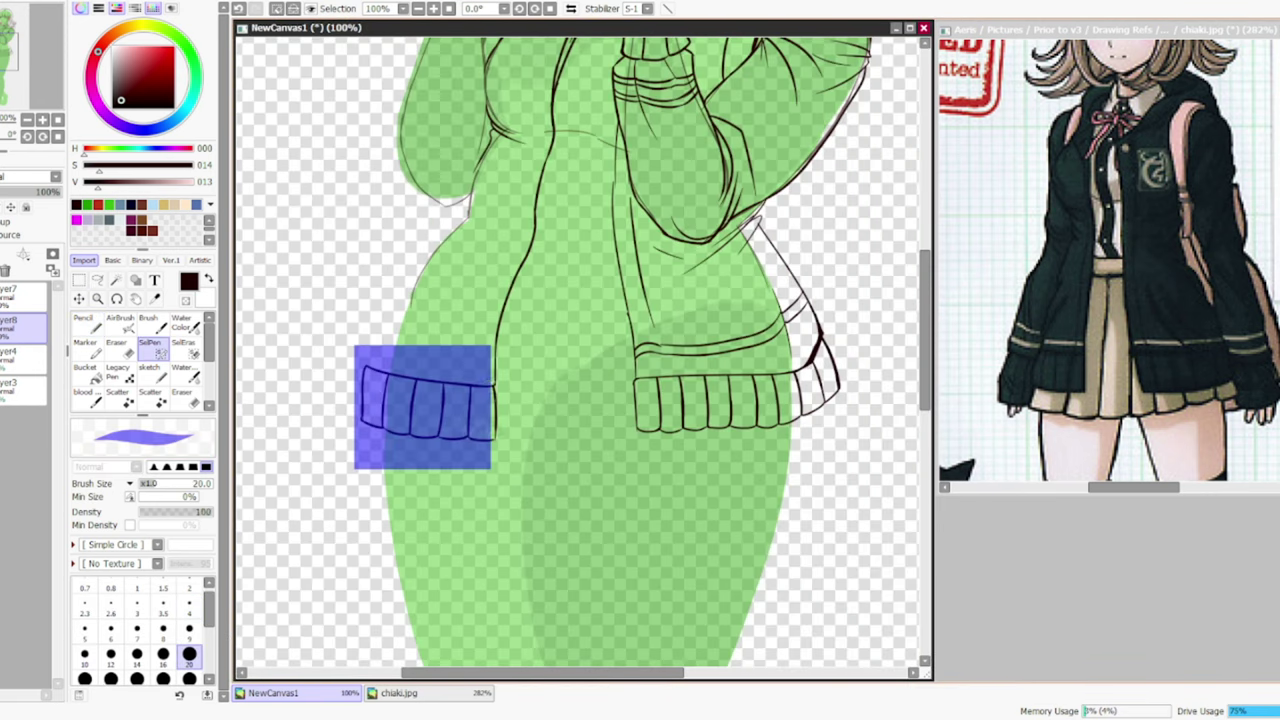
pyautogui.hotkey('ctrl', 't')
pyautogui.moveTo(362, 428); pyautogui.dragTo(372, 410)
pyautogui.press('Return')
pyautogui.hotkey('ctrl', 'd')
pyautogui.press('n')
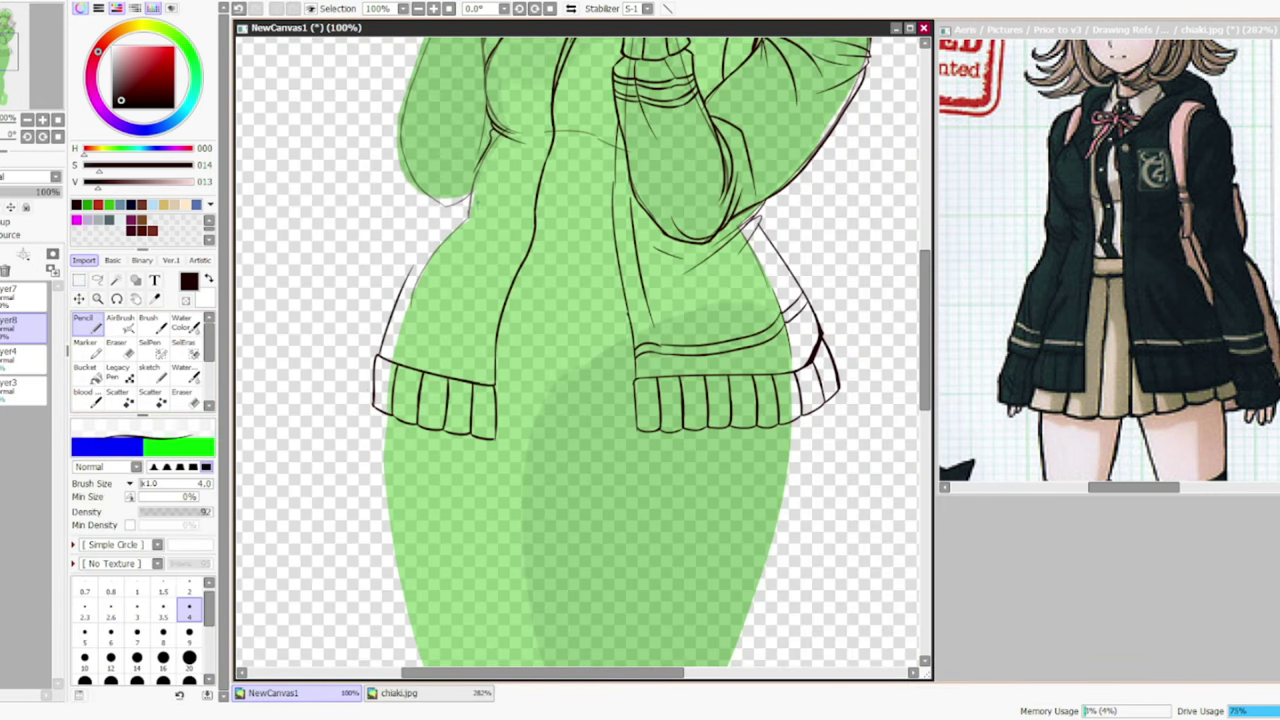
# - Draw the jacket's far side outline down to the hem, with waist folds and two stripe lines above the hem band
pyautogui.scroll(1, 442, 250)
pyautogui.moveTo(462, 208)
pyautogui.mouseDown()
pyautogui.moveTo(378, 306)
pyautogui.moveTo(398, 402)
pyautogui.moveTo(545, 478)
pyautogui.mouseUp()
pyautogui.press('e')
pyautogui.press('n')
pyautogui.moveTo(330, 438); pyautogui.dragTo(545, 493)
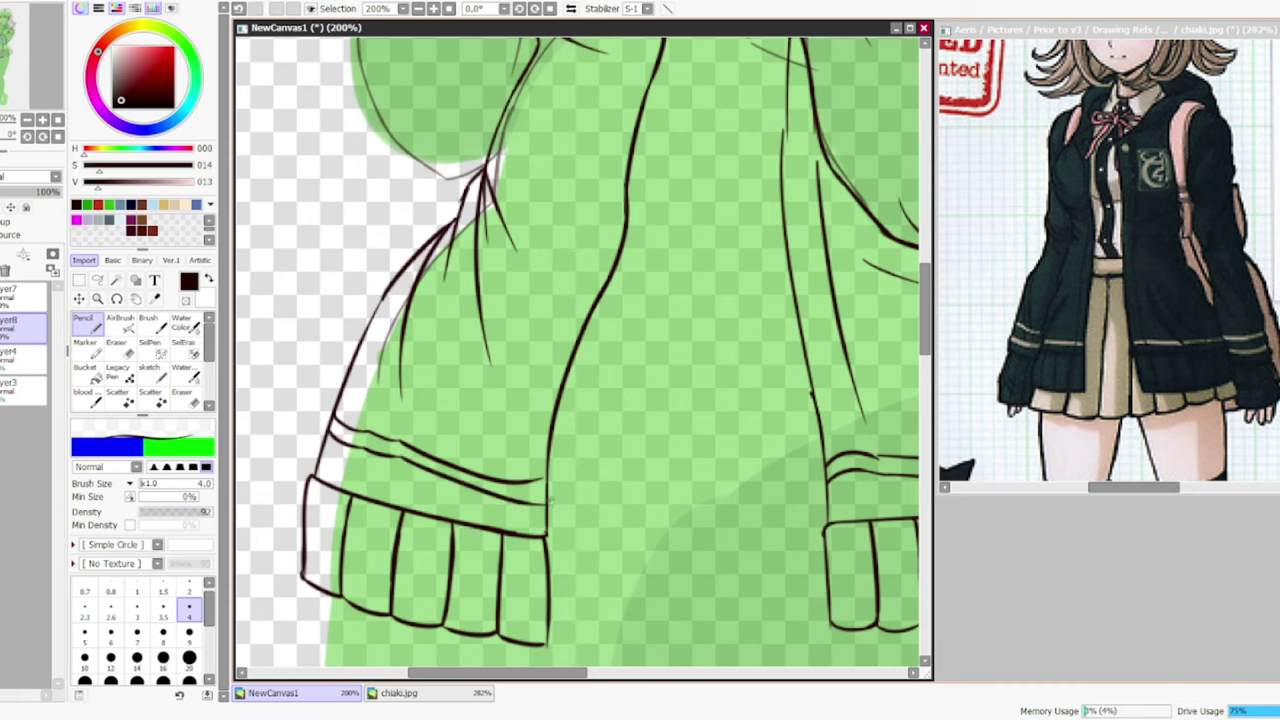
# - Thicken the crease at the far side of the waist and draw the far sleeve's outline and folds
pyautogui.moveTo(515, 85); pyautogui.dragTo(468, 200)
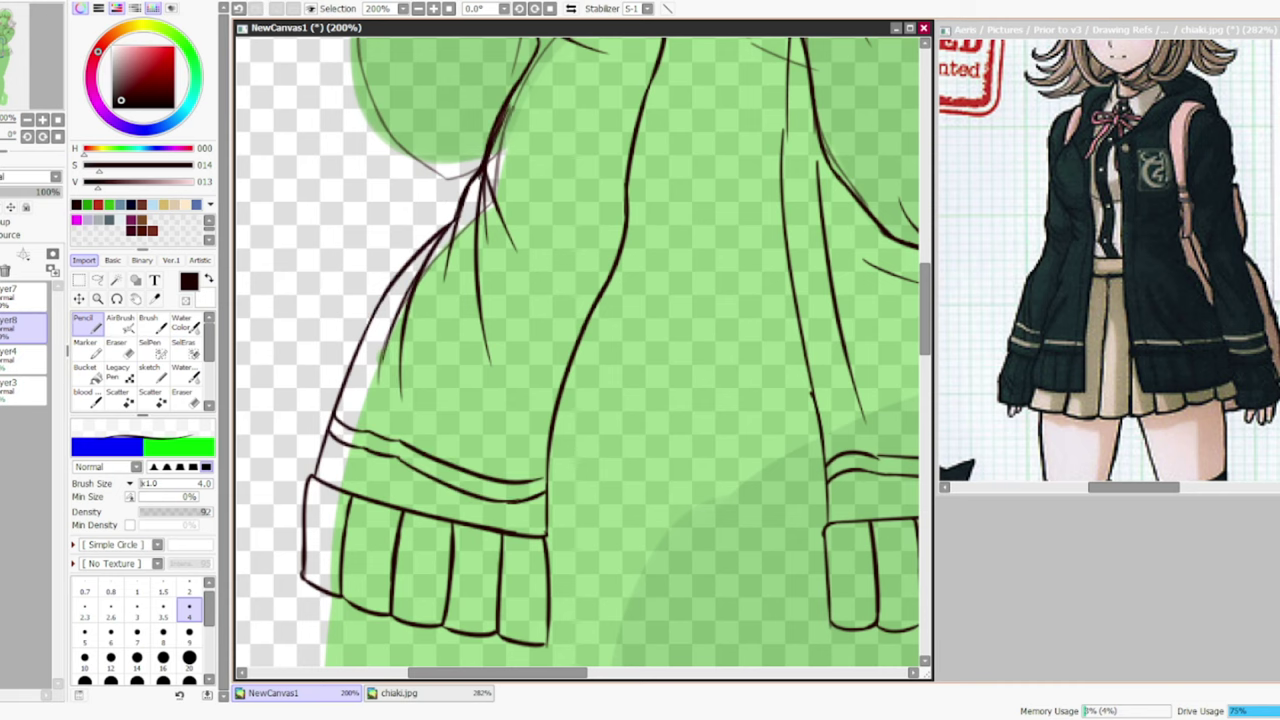
pyautogui.scroll(-1, 580, 350)
pyautogui.moveTo(560, 230); pyautogui.dragTo(546, 288)
pyautogui.moveTo(460, 228)
pyautogui.mouseDown()
pyautogui.moveTo(423, 405)
pyautogui.moveTo(510, 512)
pyautogui.mouseUp()
pyautogui.moveTo(556, 284); pyautogui.dragTo(534, 446)
# - Draw the top of the far sleeve below its cuff and wrap curved stripe lines around it
pyautogui.scroll(2, 580, 350)
pyautogui.moveTo(442, 214)
pyautogui.mouseDown()
pyautogui.moveTo(502, 246)
pyautogui.moveTo(634, 236)
pyautogui.moveTo(462, 266)
pyautogui.mouseUp()
pyautogui.moveTo(450, 250); pyautogui.dragTo(626, 262)
pyautogui.moveTo(406, 262); pyautogui.dragTo(446, 312)
pyautogui.moveTo(596, 252); pyautogui.dragTo(636, 286)
pyautogui.moveTo(436, 306)
pyautogui.mouseDown()
pyautogui.moveTo(628, 311)
pyautogui.moveTo(442, 356)
pyautogui.mouseUp()
pyautogui.moveTo(434, 344)
pyautogui.mouseDown()
pyautogui.moveTo(544, 376)
pyautogui.moveTo(608, 370)
pyautogui.mouseUp()
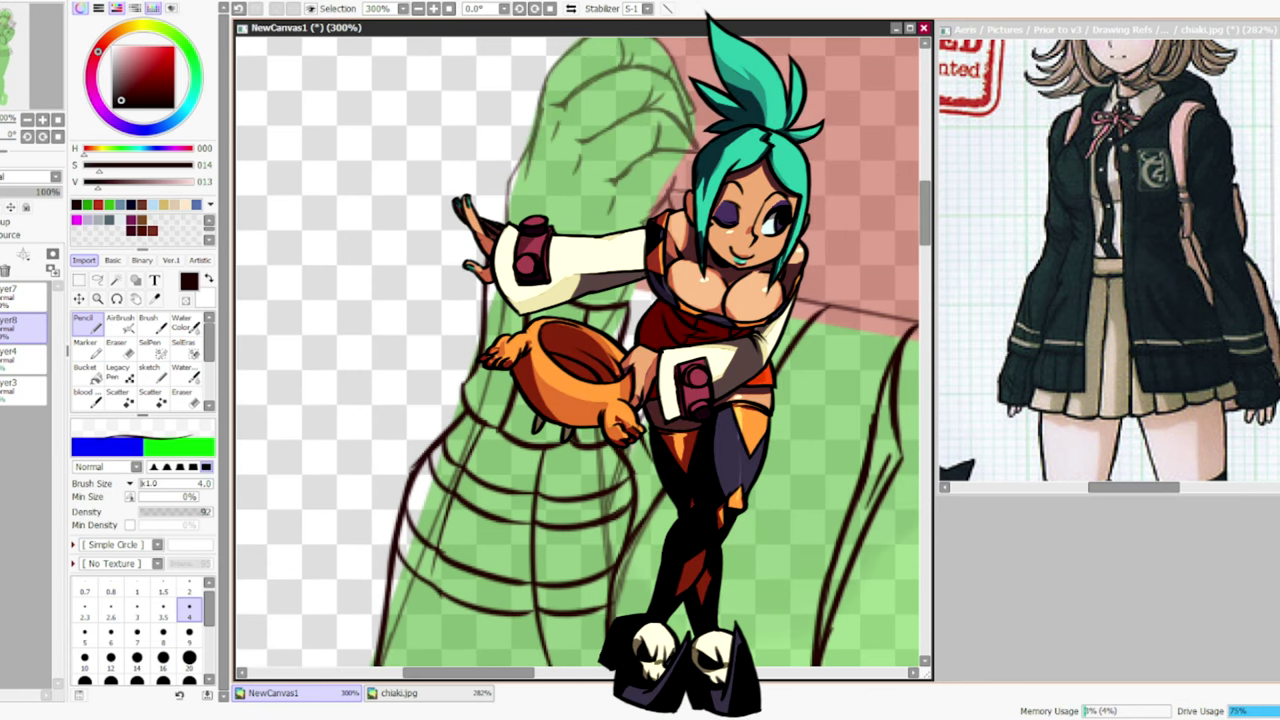
# - Deform the lower near side of the jacket, including its stripes and ribbed hem
pyautogui.scroll(-2, 580, 350)
pyautogui.moveTo(440, 290)
pyautogui.mouseDown()
pyautogui.moveTo(450, 410)
pyautogui.moveTo(560, 330)
pyautogui.mouseUp()
pyautogui.hotkey('ctrl', 't')
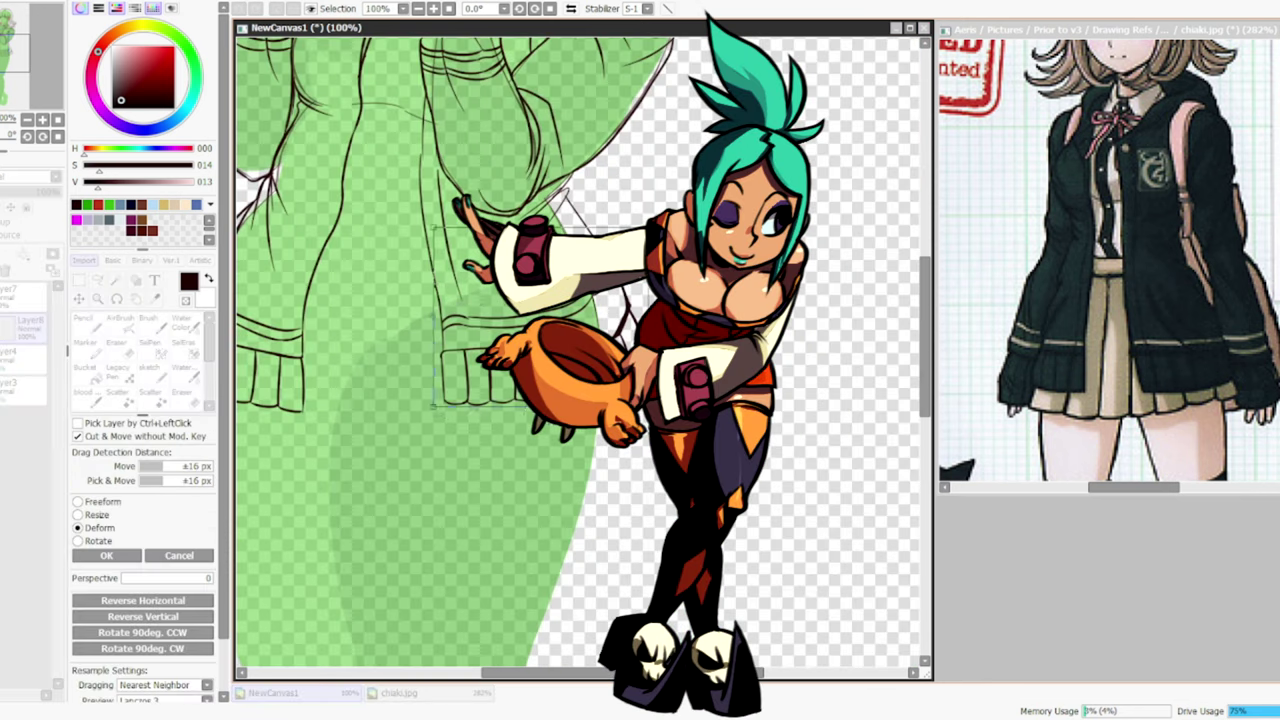
pyautogui.press('Return')
# - Draw the curved waistline between the jacket's front edges and the fold lines under the bust
pyautogui.scroll(2, 580, 350)
pyautogui.moveTo(458, 384)
pyautogui.mouseDown()
pyautogui.moveTo(600, 392)
pyautogui.moveTo(592, 400)
pyautogui.mouseUp()
pyautogui.moveTo(476, 202); pyautogui.dragTo(574, 208)
pyautogui.moveTo(484, 212); pyautogui.dragTo(614, 232)
# - Draw the shirt's vertical placket lines from the chest to the waist and erase stray overlaps
pyautogui.scroll(3, 580, 350)
pyautogui.moveTo(528, 418); pyautogui.dragTo(508, 316)
pyautogui.moveTo(566, 206); pyautogui.dragTo(502, 414)
pyautogui.moveTo(552, 228); pyautogui.dragTo(528, 268)
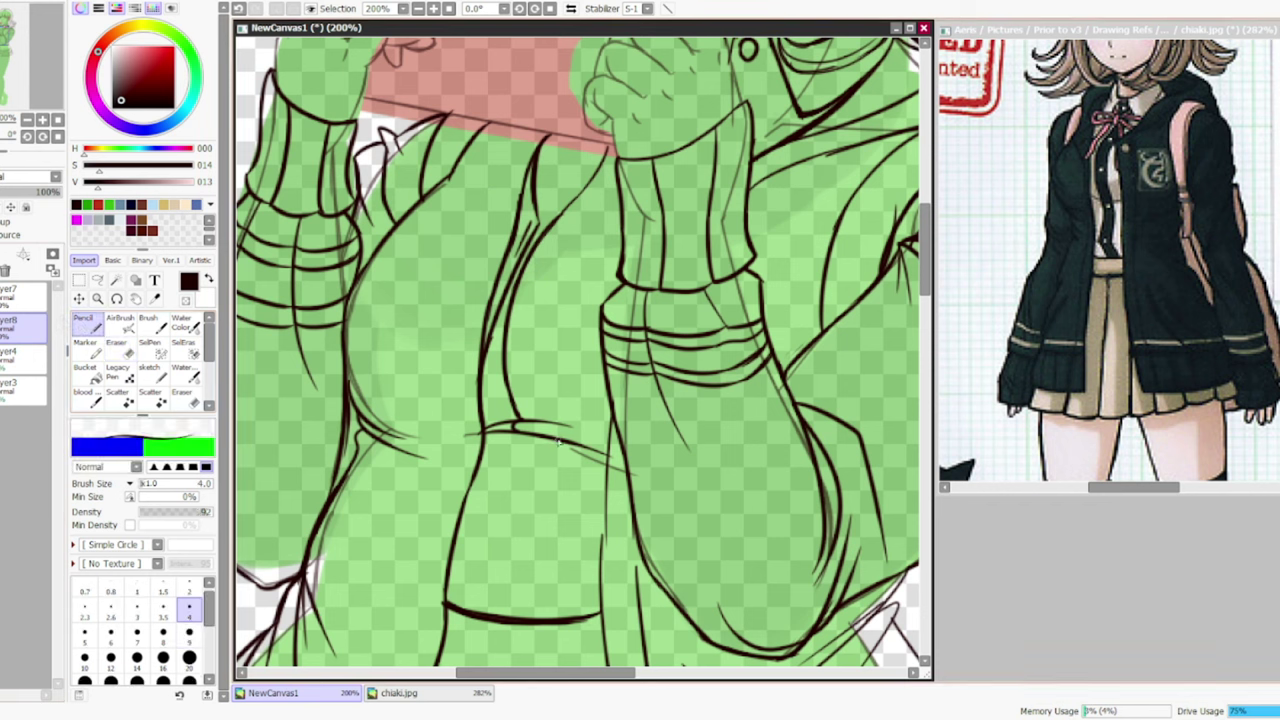
pyautogui.moveTo(620, 198)
pyautogui.mouseDown()
pyautogui.moveTo(545, 420)
pyautogui.moveTo(544, 350)
pyautogui.mouseUp()
pyautogui.press('e')
pyautogui.moveTo(568, 260)
pyautogui.mouseDown()
pyautogui.moveTo(540, 392)
pyautogui.moveTo(552, 326)
pyautogui.mouseUp()
pyautogui.press('n')
pyautogui.scroll(2, 768, 212)
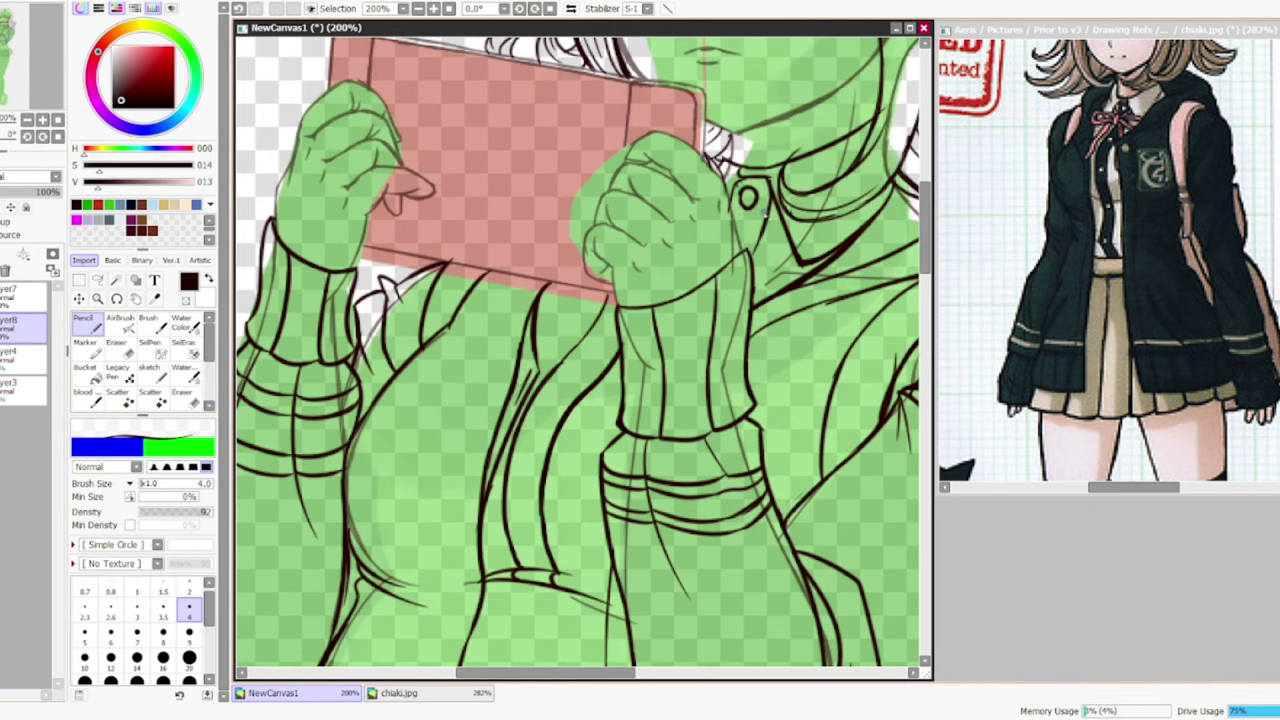
# - Add a round button on the shirt's chest and a ribbon end below the red box
pyautogui.press('e')
pyautogui.press('n')
pyautogui.moveTo(620, 290)
pyautogui.mouseDown()
pyautogui.moveTo(600, 316)
pyautogui.moveTo(520, 356)
pyautogui.mouseUp()
pyautogui.press('e')
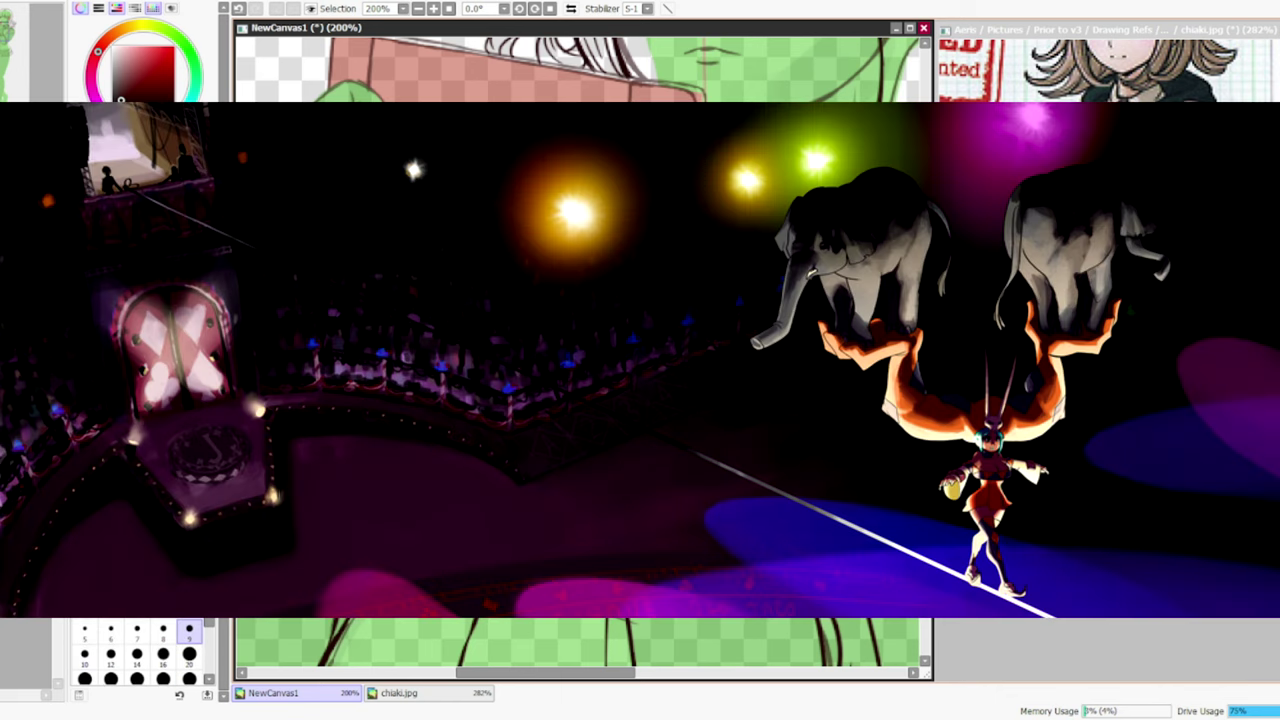
pyautogui.press('n')
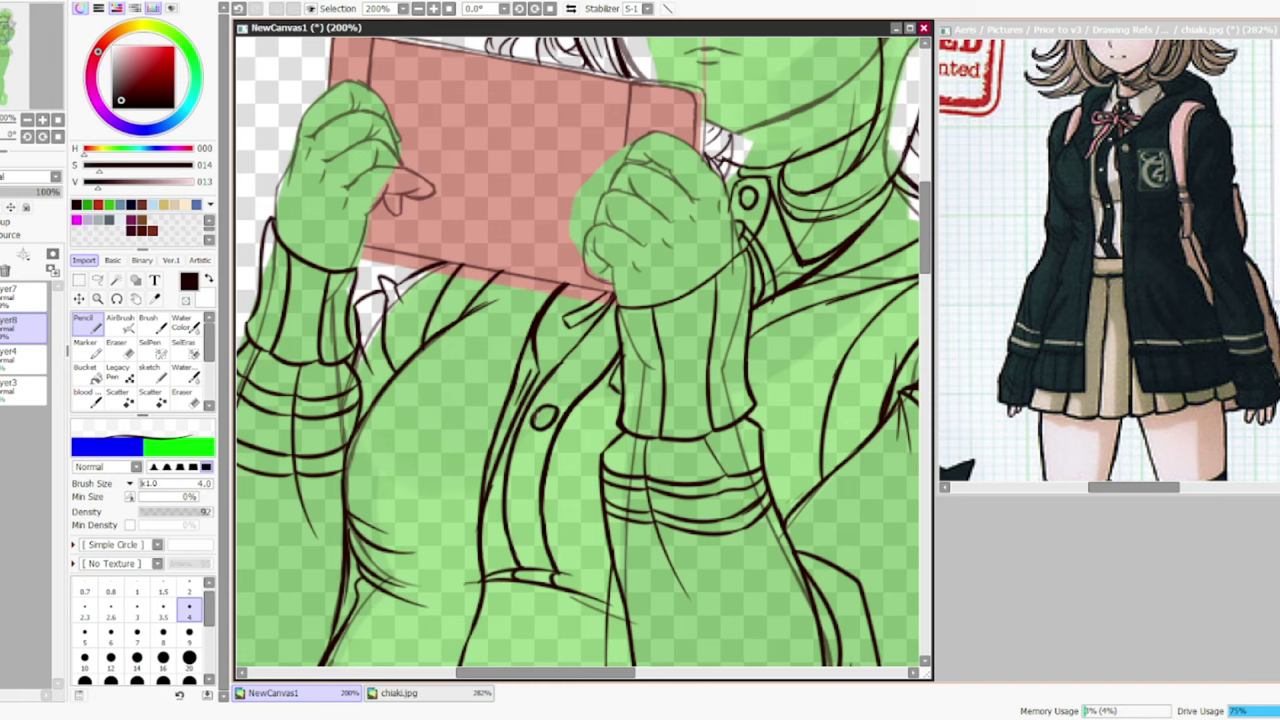
# - Clean up the lower placket, add its remaining buttons, and draw the skirt's waistband below it
pyautogui.scroll(2, 578, 350)
pyautogui.press('e')
pyautogui.moveTo(497, 375); pyautogui.dragTo(490, 464)
pyautogui.press('n')
pyautogui.moveTo(546, 330); pyautogui.dragTo(530, 490)
pyautogui.moveTo(540, 366); pyautogui.dragTo(534, 464)
pyautogui.press('e')
pyautogui.press('n')
pyautogui.scroll(-1, 558, 404)
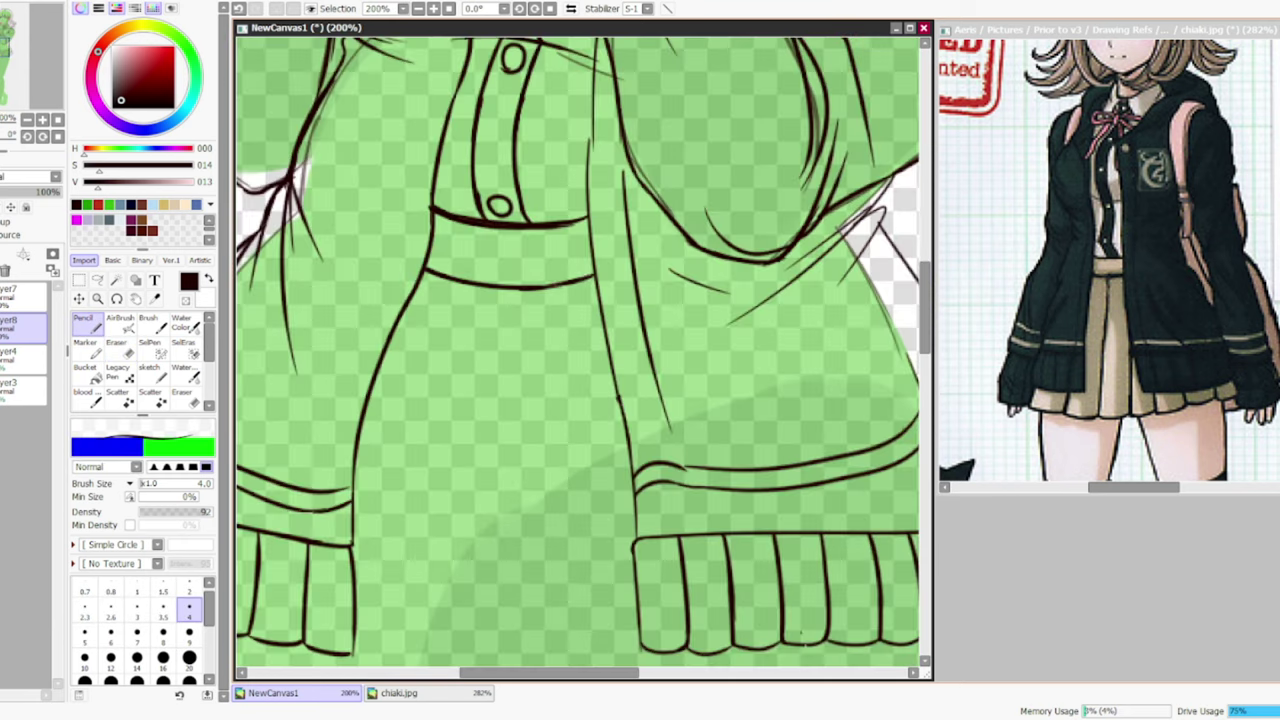
# - Outline the skirt with a scalloped hem below the jacket and redraw its far side edge, erasing the extra line
pyautogui.scroll(-1, 558, 404)
pyautogui.scroll(1, 370, 308)
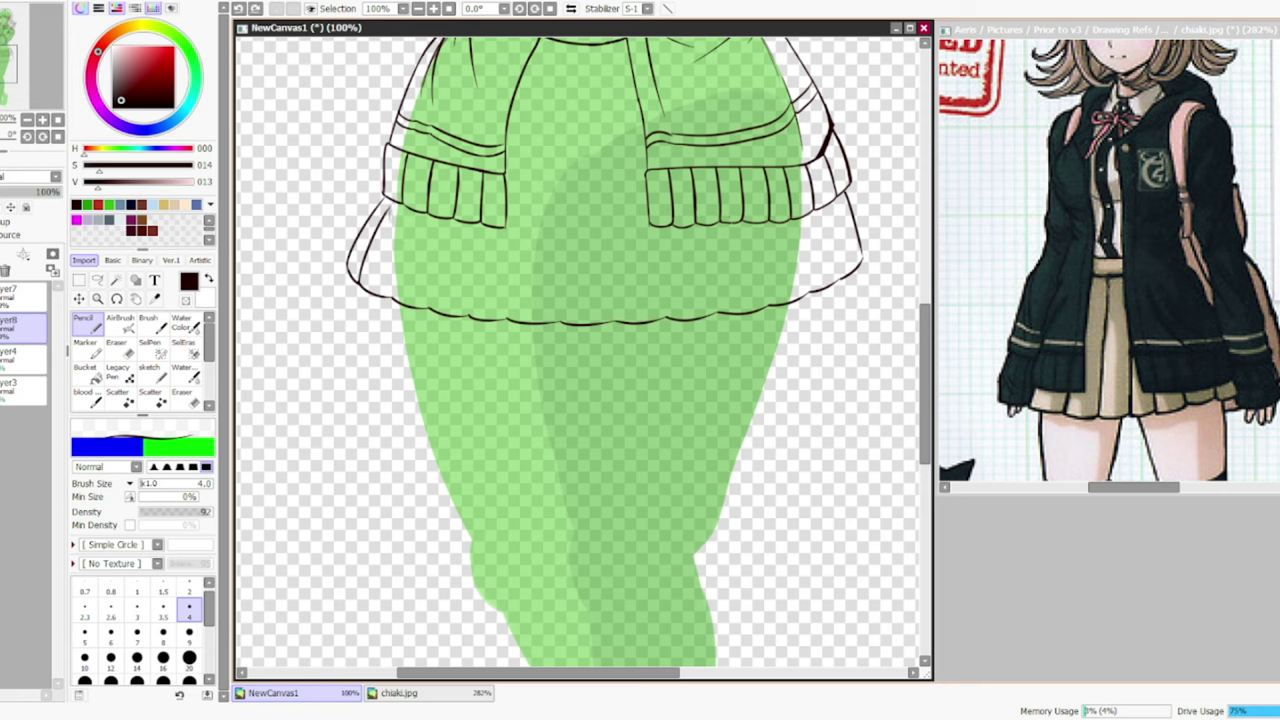
pyautogui.moveTo(393, 198); pyautogui.dragTo(358, 292)
pyautogui.press('e')
pyautogui.moveTo(388, 192); pyautogui.dragTo(414, 210)
pyautogui.press('n')
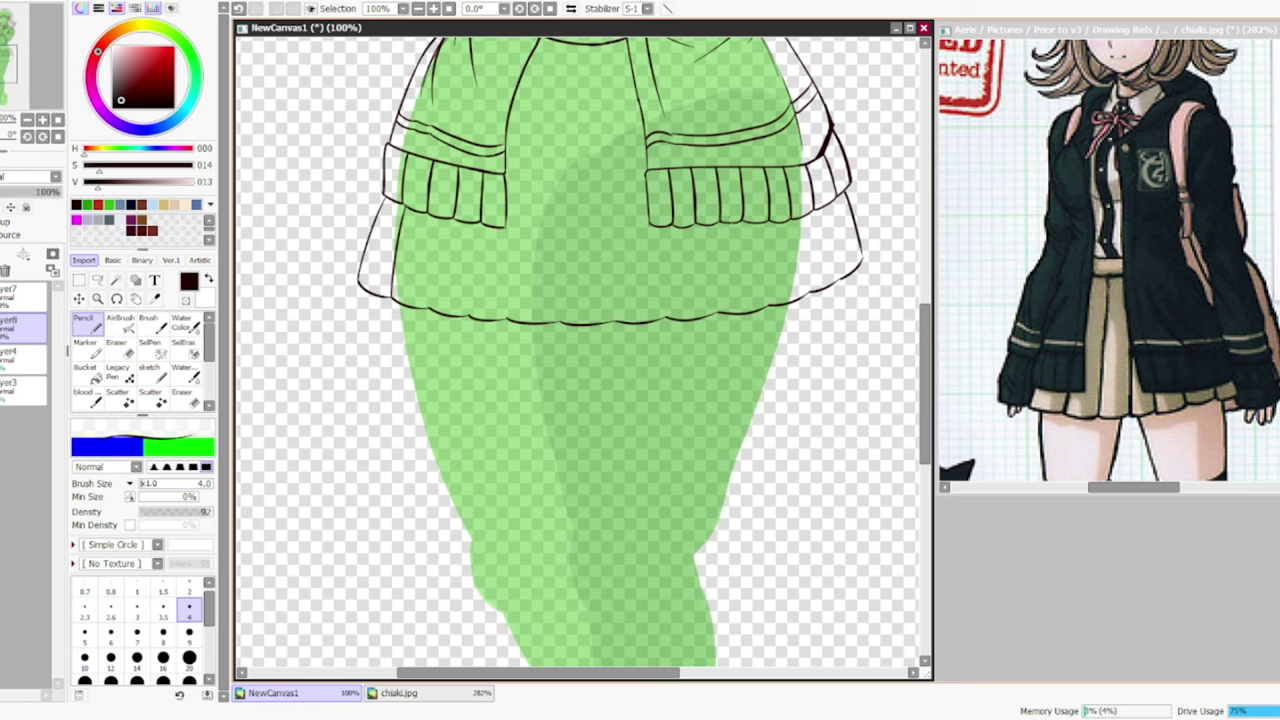
# - Draw vertical pleat lines from the waistband down to the hem across the front of the skirt
pyautogui.scroll(2, 520, 226)
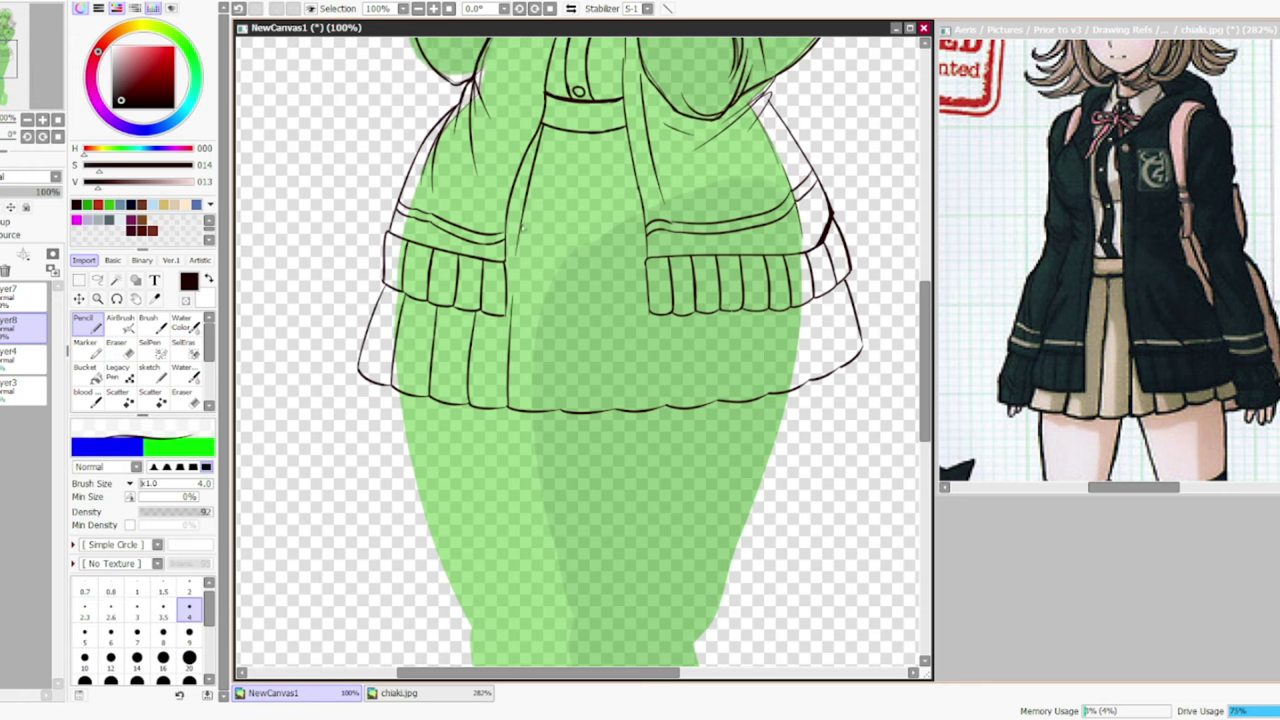
pyautogui.moveTo(606, 134); pyautogui.dragTo(606, 406)
pyautogui.moveTo(566, 132); pyautogui.dragTo(564, 412)
pyautogui.press('e')
pyautogui.press('n')
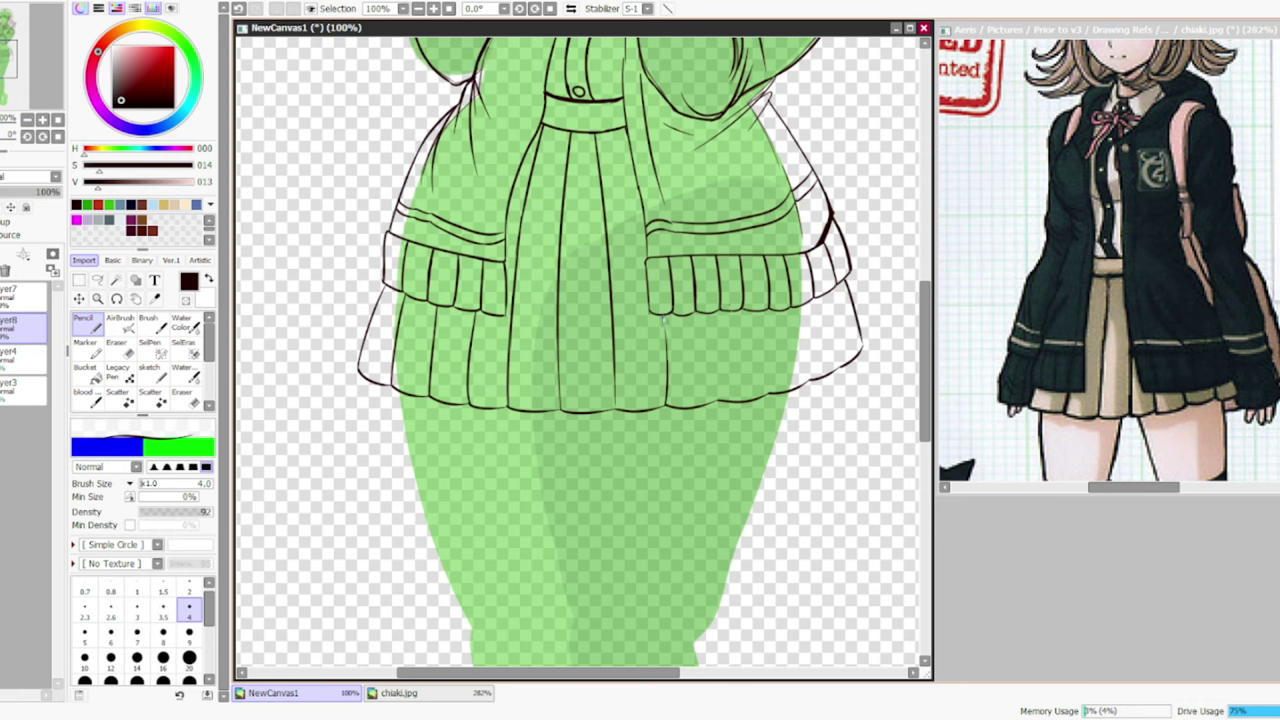
# - Draw the skirt's pleats below the near jacket hem and erase overlaps where they meet the ribbed band
pyautogui.scroll(3, 769, 367)
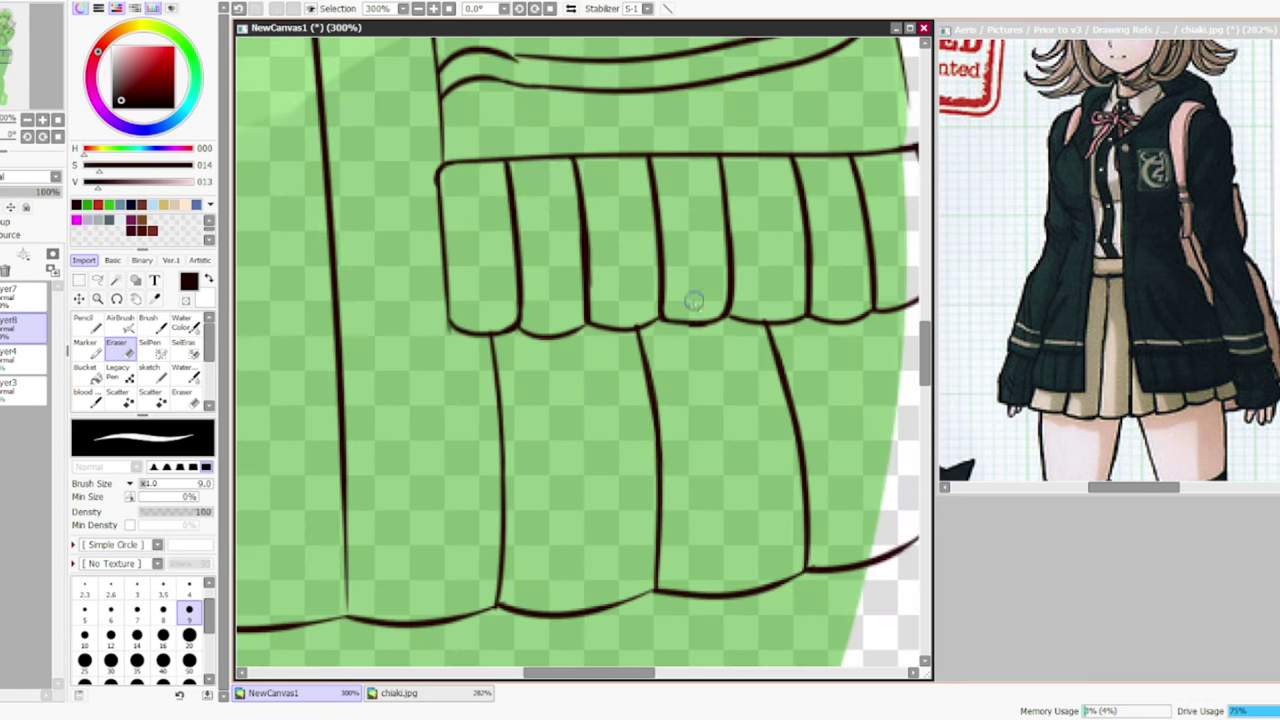
pyautogui.moveTo(694, 300); pyautogui.dragTo(380, 300)
pyautogui.moveTo(568, 310); pyautogui.dragTo(618, 530)
pyautogui.moveTo(654, 276); pyautogui.dragTo(706, 492)
# - Draw the backpack's curved outer edge behind the near arm, running down towards the jacket hem
pyautogui.scroll(-7, 680, 450)
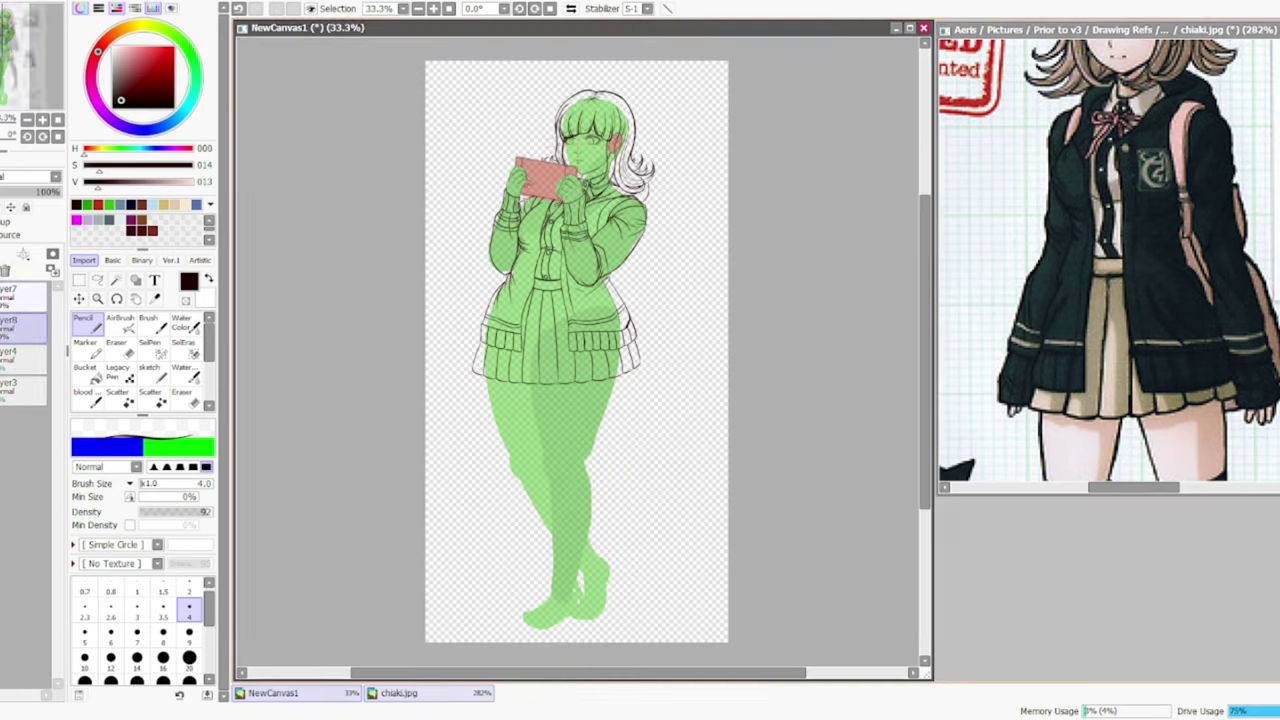
pyautogui.scroll(-3, 1100, 300)
pyautogui.scroll(-2, 1100, 300)
pyautogui.scroll(4, 1210, 280)
pyautogui.scroll(3, 645, 285)
pyautogui.moveTo(592, 230)
pyautogui.mouseDown()
pyautogui.moveTo(626, 390)
pyautogui.moveTo(612, 414)
pyautogui.mouseUp()
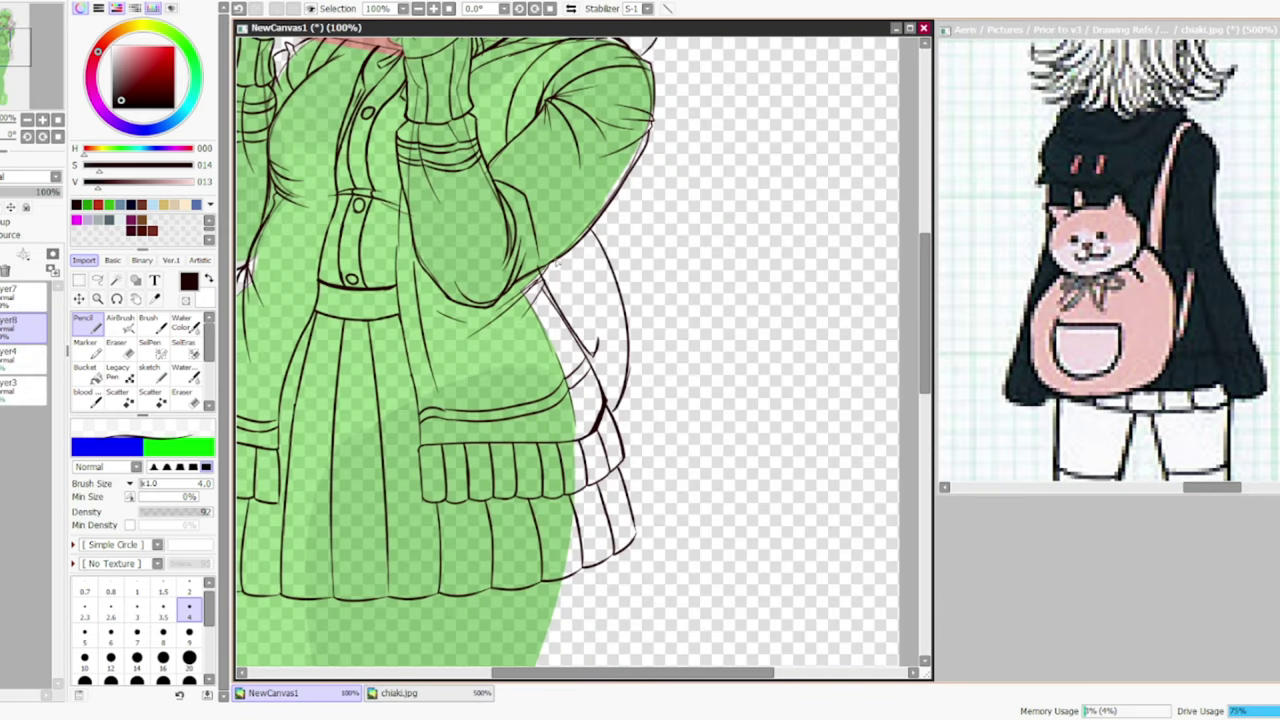
# - Clean up the backpack's outer edge and redraw its lower curve where it meets the jacket
pyautogui.scroll(3, 600, 350)
pyautogui.press('e')
pyautogui.moveTo(578, 345); pyautogui.dragTo(570, 470)
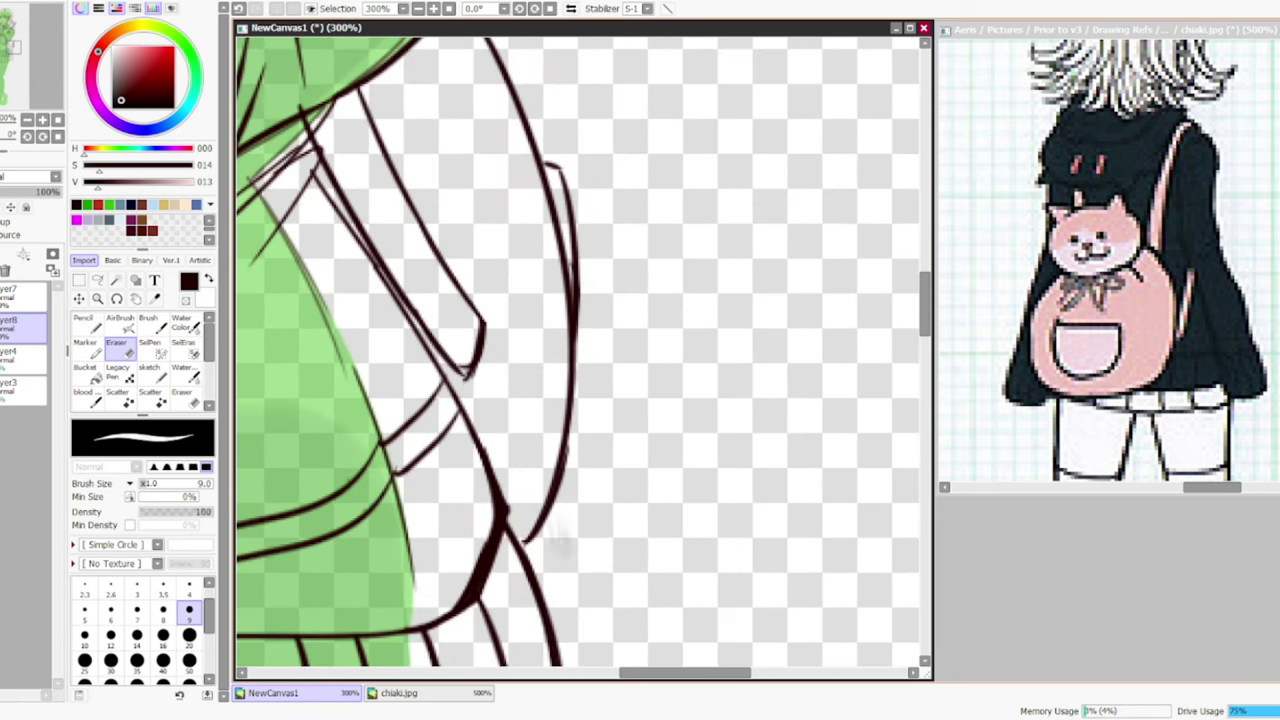
pyautogui.press('n')
pyautogui.moveTo(562, 420); pyautogui.dragTo(522, 548)
pyautogui.moveTo(574, 396); pyautogui.dragTo(560, 478)
pyautogui.press('e')
pyautogui.scroll(-6, 330, 233)
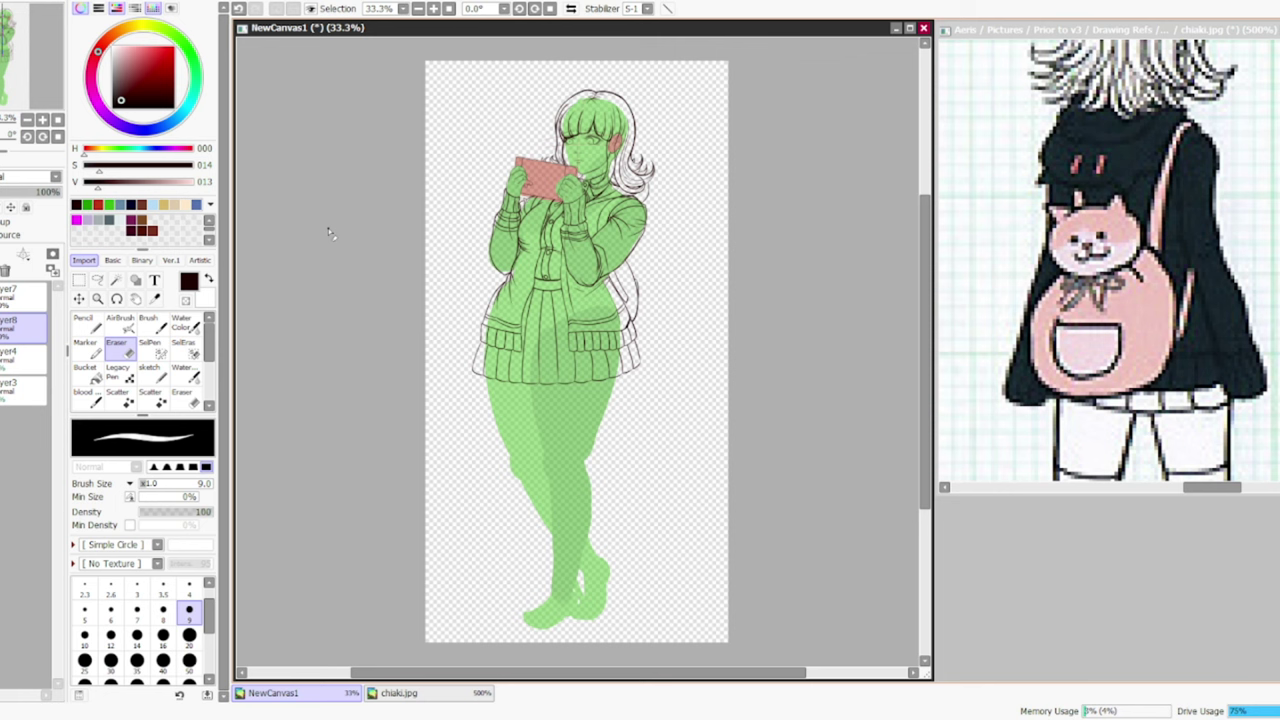
# - Draw both sides of the near thigh below the skirt hem and the curved stocking top across it
pyautogui.scroll(-3, 1100, 260)
pyautogui.scroll(1, 1100, 260)
pyautogui.scroll(3, 523, 529)
pyautogui.press('n')
pyautogui.moveTo(538, 202)
pyautogui.mouseDown()
pyautogui.moveTo(548, 295)
pyautogui.moveTo(550, 272)
pyautogui.mouseUp()
pyautogui.hotkey('ctrl', 'z')
pyautogui.moveTo(732, 183); pyautogui.dragTo(701, 264)
pyautogui.scroll(2, 700, 265)
pyautogui.press('e')
pyautogui.moveTo(554, 272); pyautogui.dragTo(706, 268)
# - Outline the near stocking from its top edge past the knee, adding the kneecap lines and the start of the calf
pyautogui.press('n')
pyautogui.moveTo(414, 252)
pyautogui.mouseDown()
pyautogui.moveTo(404, 231)
pyautogui.moveTo(436, 390)
pyautogui.mouseUp()
pyautogui.moveTo(450, 410)
pyautogui.mouseDown()
pyautogui.moveTo(441, 480)
pyautogui.moveTo(470, 555)
pyautogui.mouseUp()
pyautogui.scroll(-2, 580, 400)
pyautogui.moveTo(580, 340); pyautogui.dragTo(581, 430)
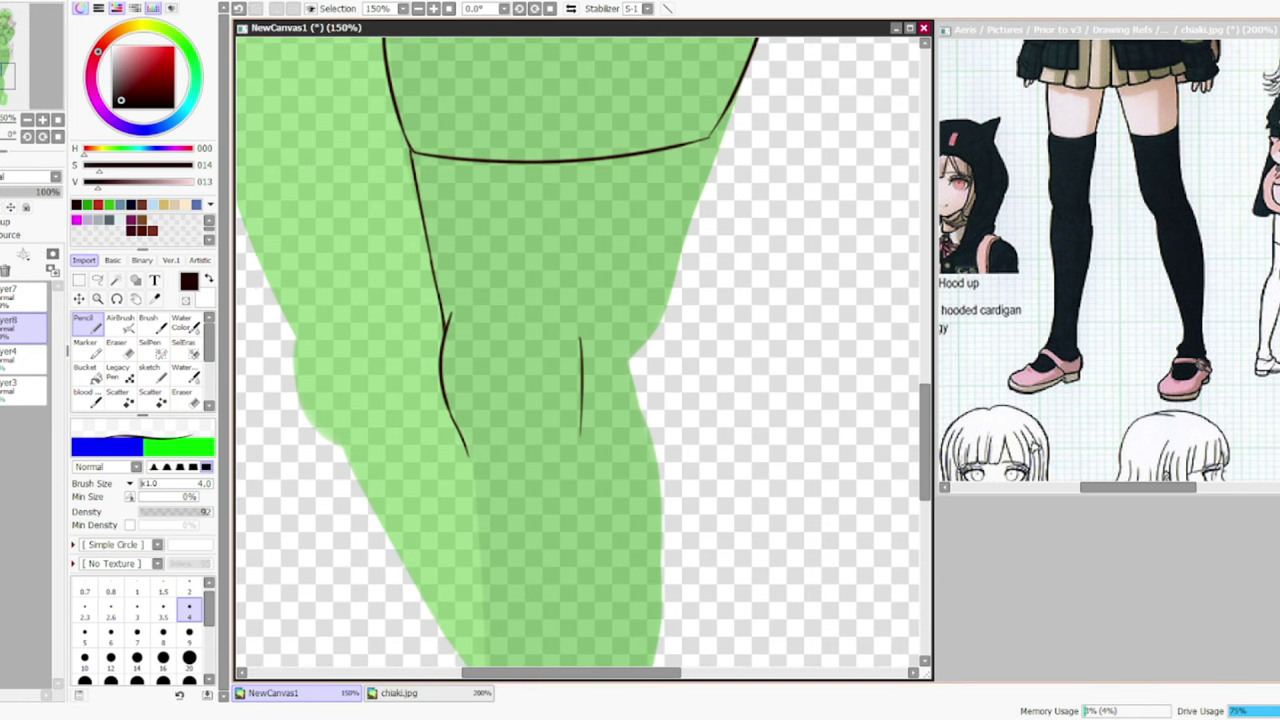
pyautogui.moveTo(708, 140)
pyautogui.mouseDown()
pyautogui.moveTo(645, 345)
pyautogui.moveTo(668, 480)
pyautogui.mouseUp()
pyautogui.moveTo(645, 345); pyautogui.dragTo(676, 505)
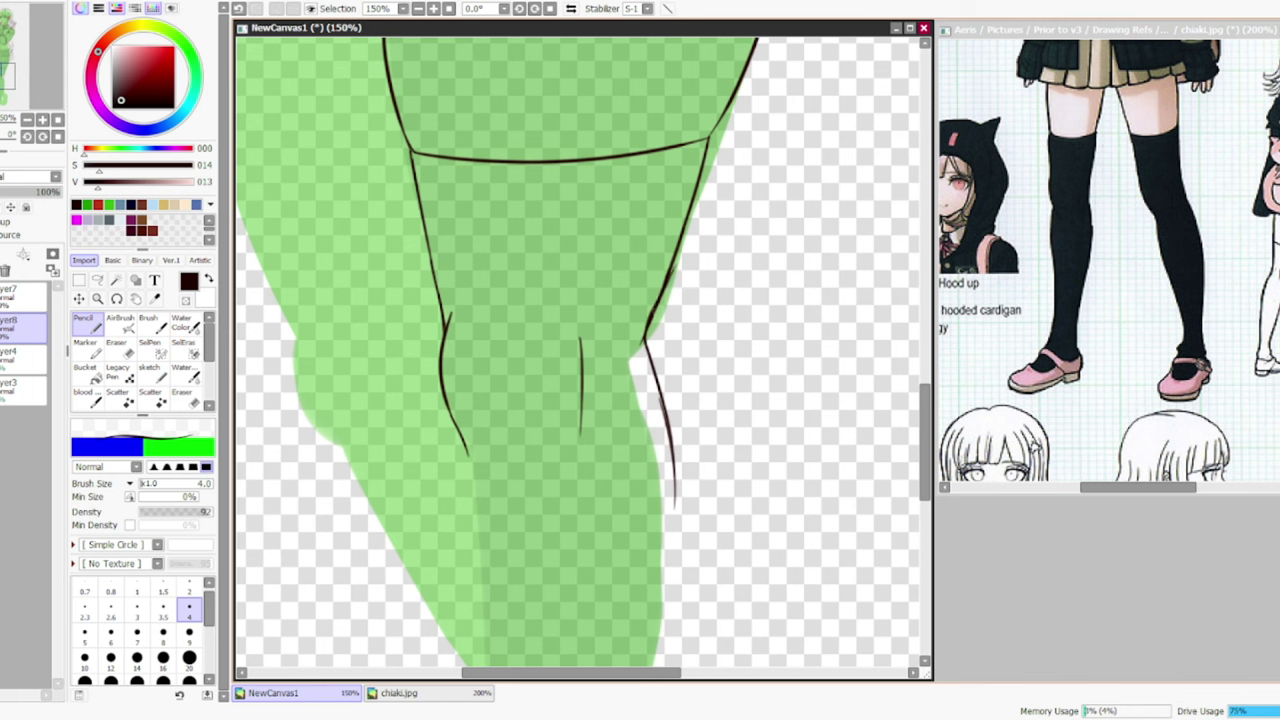
# - Continue the back contour of the near calf down to the ankle and clean up the overlapping strokes
pyautogui.scroll(2, 580, 350)
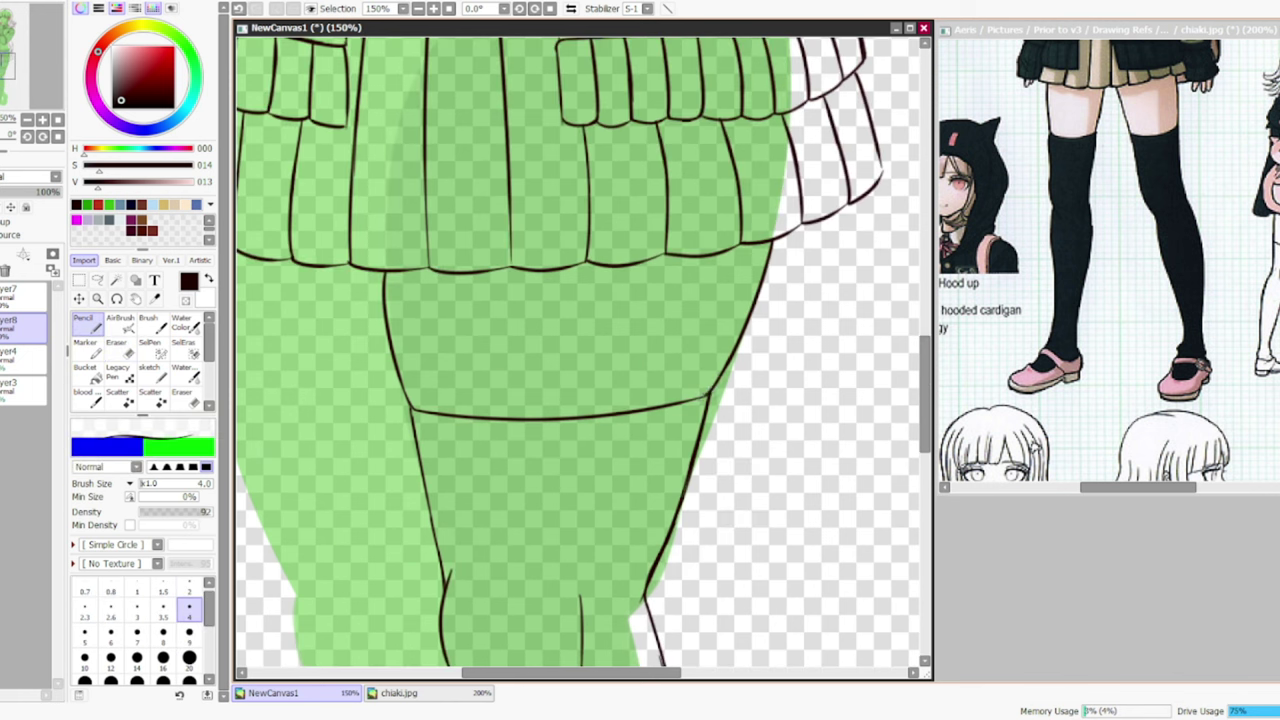
pyautogui.scroll(-2, 580, 350)
pyautogui.scroll(-3, 580, 400)
pyautogui.moveTo(638, 326); pyautogui.dragTo(583, 504)
pyautogui.scroll(2, 580, 400)
pyautogui.moveTo(684, 104)
pyautogui.mouseDown()
pyautogui.moveTo(662, 300)
pyautogui.moveTo(598, 572)
pyautogui.mouseUp()
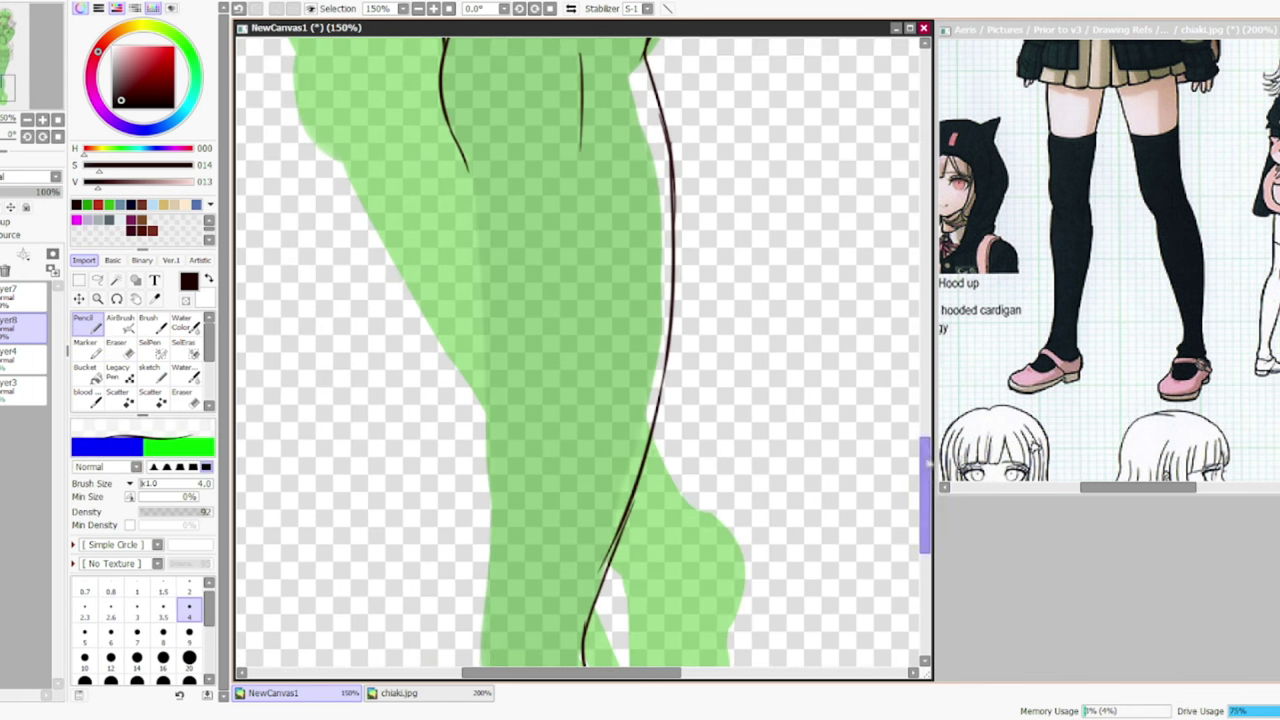
pyautogui.scroll(-2, 580, 400)
pyautogui.moveTo(622, 372)
pyautogui.mouseDown()
pyautogui.moveTo(582, 496)
pyautogui.moveTo(594, 436)
pyautogui.mouseUp()
pyautogui.press('e')
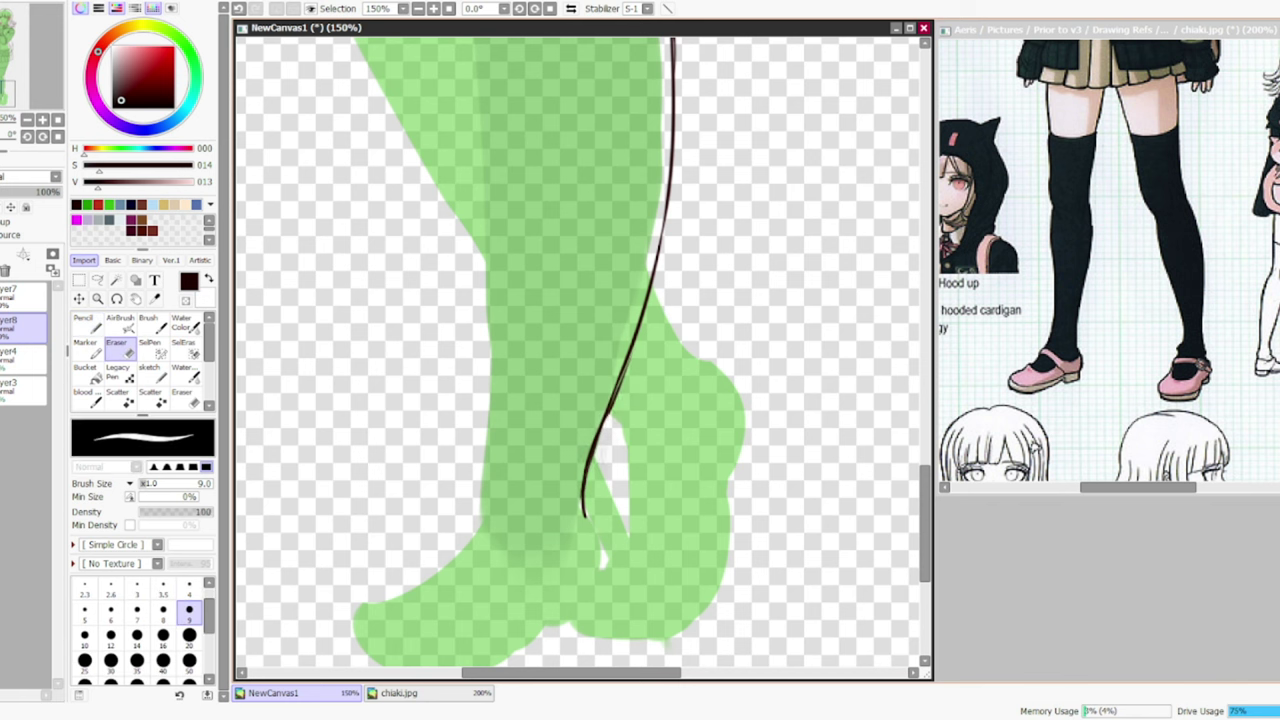
pyautogui.press('n')
pyautogui.moveTo(626, 364); pyautogui.dragTo(600, 432)
# - Draw the near shin's front line down to the ankle and the shoe's heel, ankle strap and round buckle
pyautogui.scroll(3, 580, 350)
pyautogui.moveTo(486, 320); pyautogui.dragTo(460, 460)
pyautogui.scroll(-3, 580, 350)
pyautogui.moveTo(490, 40)
pyautogui.mouseDown()
pyautogui.moveTo(482, 455)
pyautogui.moveTo(586, 430)
pyautogui.mouseUp()
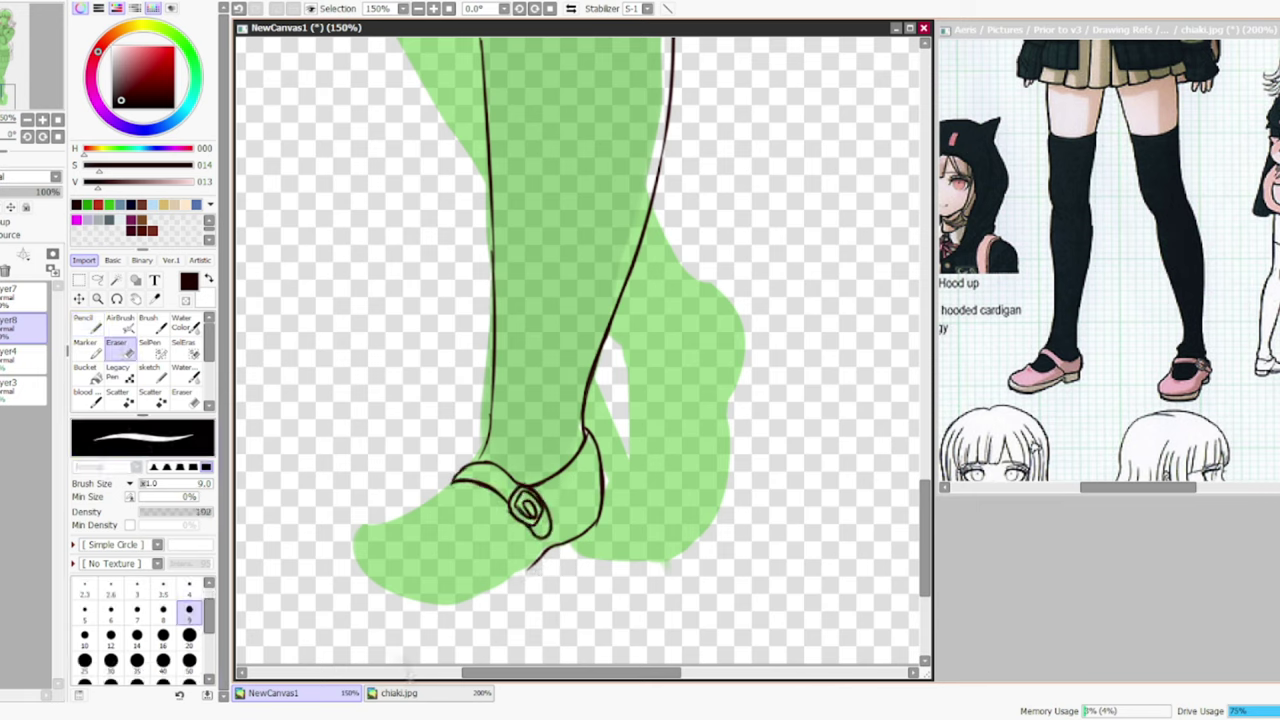
# - Draw the near shoe's opening and rounded toe, and add its thick sole and heel underneath
pyautogui.scroll(-3, 548, 548)
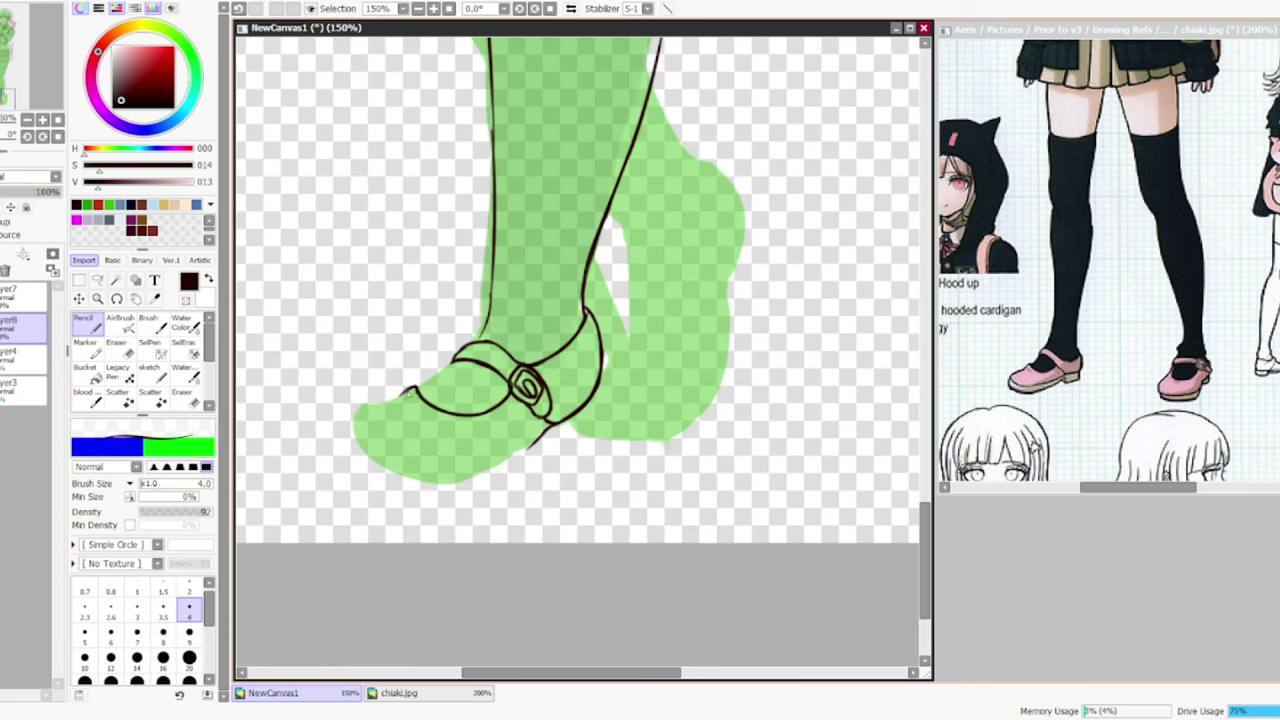
pyautogui.moveTo(362, 458); pyautogui.dragTo(555, 426)
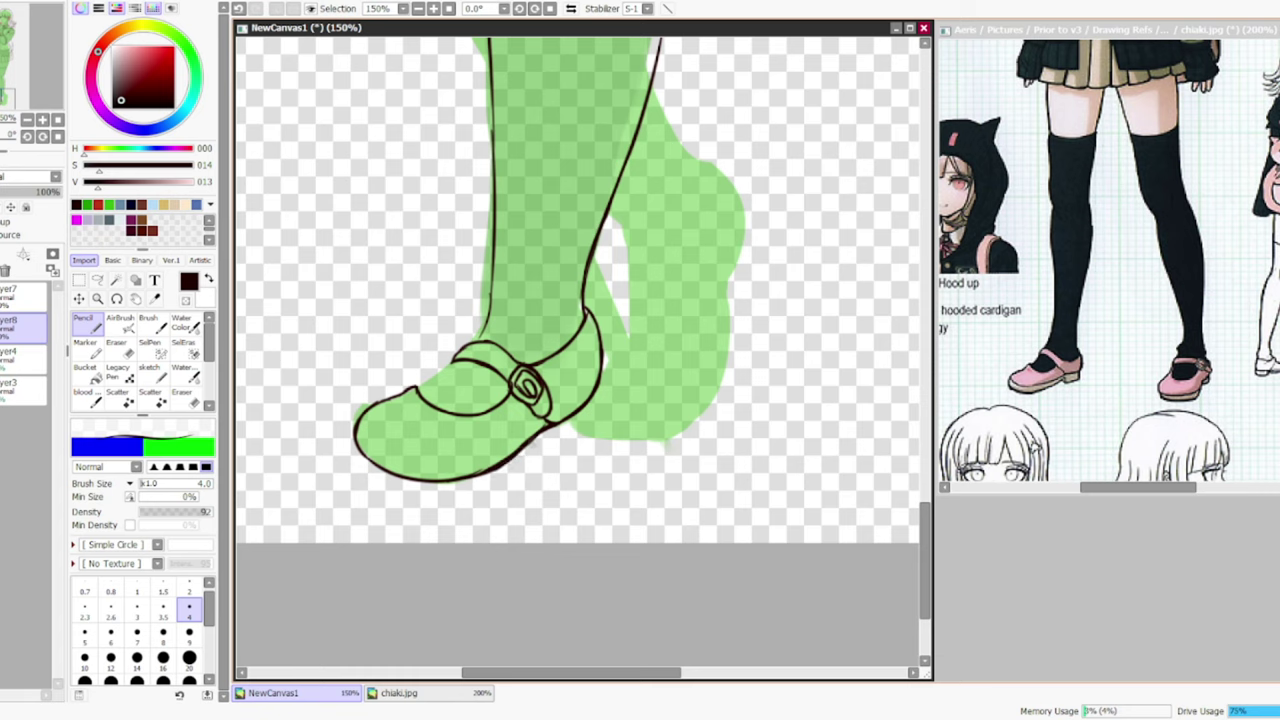
pyautogui.moveTo(357, 440)
pyautogui.mouseDown()
pyautogui.moveTo(470, 496)
pyautogui.moveTo(549, 455)
pyautogui.mouseUp()
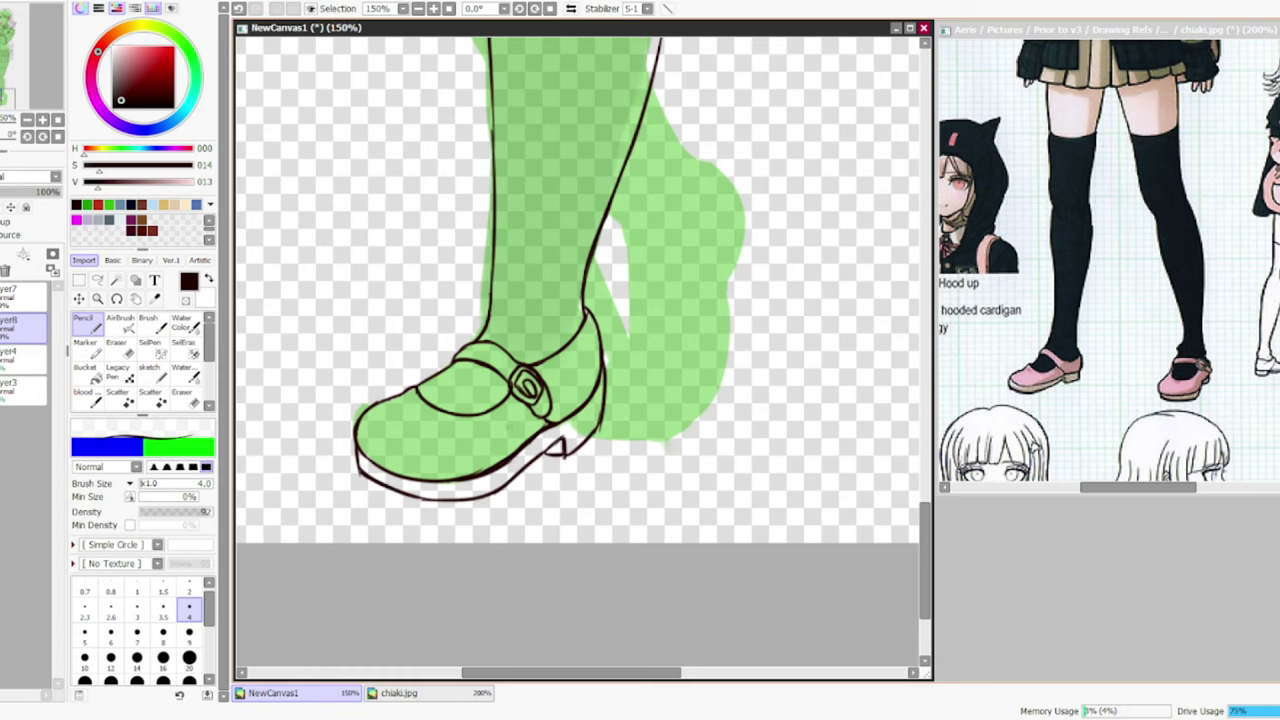
# - Outline the far leg from the thigh over the knee and down the shin to where it passes behind the near leg
pyautogui.scroll(10, 578, 350)
pyautogui.moveTo(373, 108)
pyautogui.mouseDown()
pyautogui.moveTo(455, 395)
pyautogui.moveTo(518, 565)
pyautogui.moveTo(552, 605)
pyautogui.mouseUp()
pyautogui.scroll(-8, 578, 350)
pyautogui.moveTo(538, 162); pyautogui.dragTo(682, 390)
# - Draw the far leg's raised heel and ankle behind the near calf, and outline its shoe
pyautogui.scroll(-5, 549, 351)
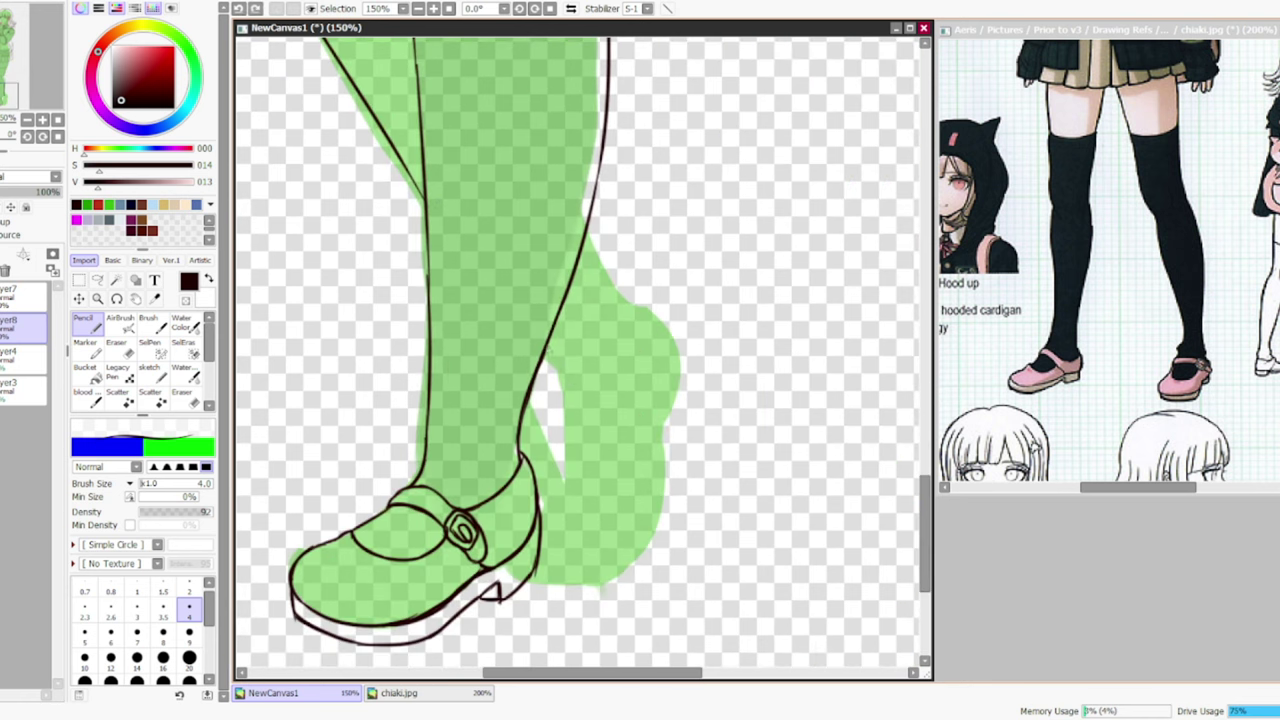
pyautogui.moveTo(603, 372); pyautogui.dragTo(632, 305)
pyautogui.moveTo(590, 208); pyautogui.dragTo(632, 303)
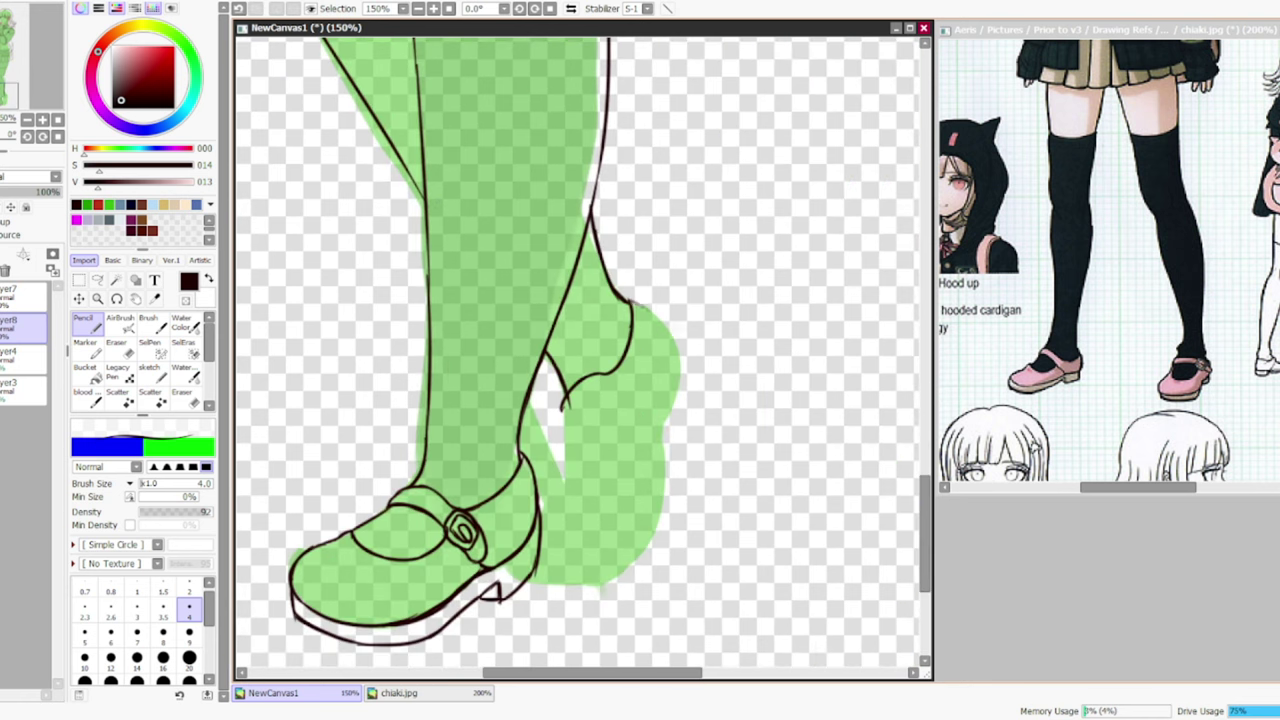
pyautogui.moveTo(600, 406); pyautogui.dragTo(658, 427)
pyautogui.moveTo(682, 382); pyautogui.dragTo(656, 428)
pyautogui.scroll(-3, 650, 420)
pyautogui.moveTo(624, 290)
pyautogui.mouseDown()
pyautogui.moveTo(622, 330)
pyautogui.moveTo(538, 442)
pyautogui.moveTo(684, 290)
pyautogui.moveTo(652, 430)
pyautogui.mouseUp()
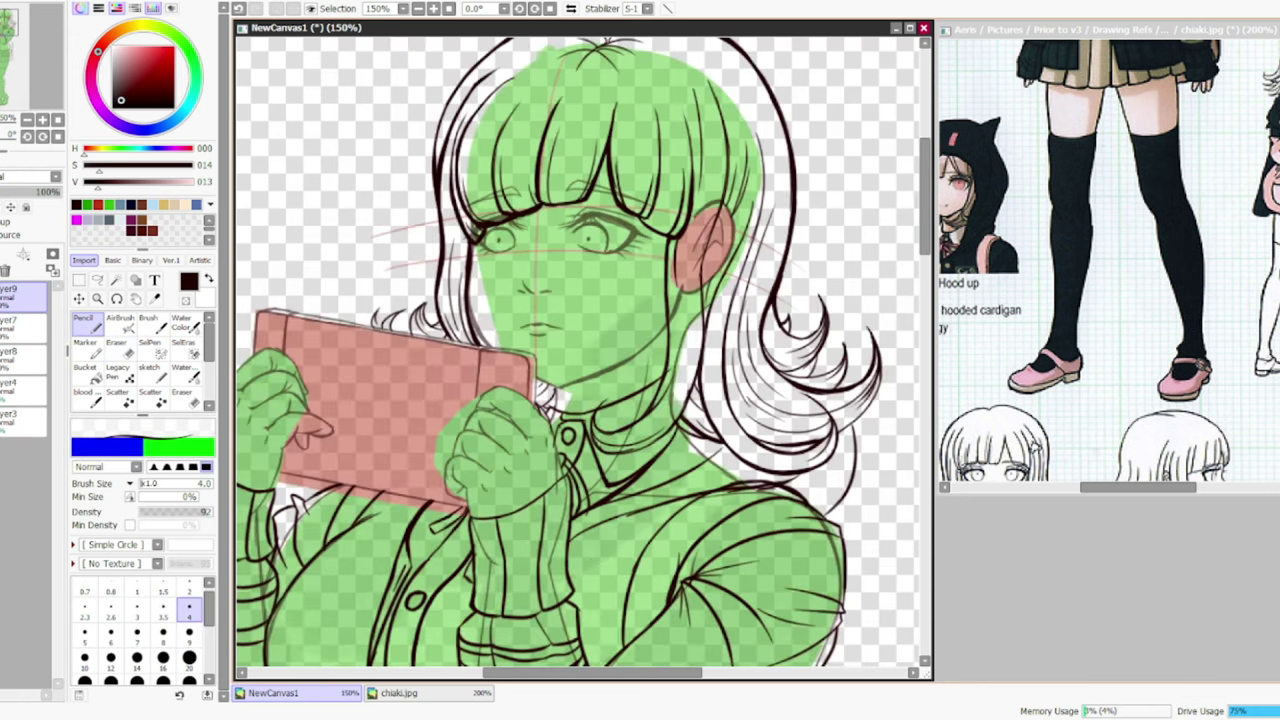
# - On a new layer, outline the pixel spaceship hair clip's nose and the wing nearest the eye, following the NewCanvas2 reference
pyautogui.scroll(-4, 1076, 266)
pyautogui.scroll(6, 1080, 140)
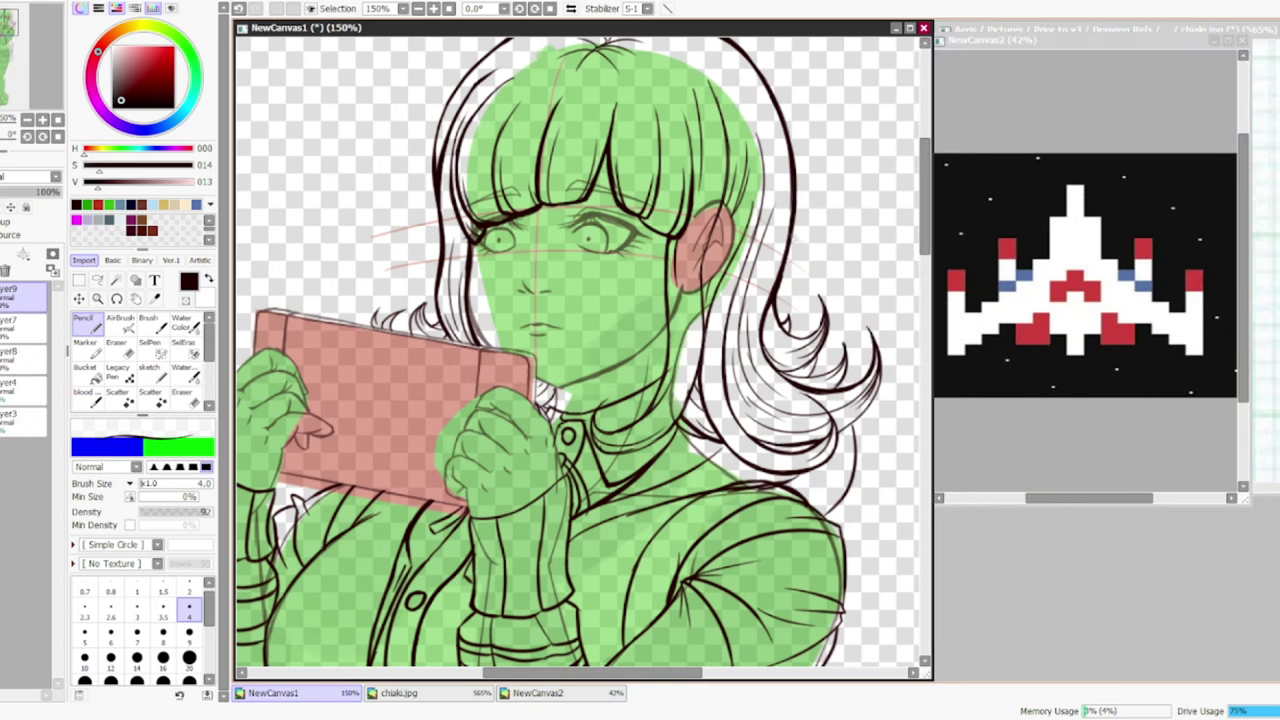
pyautogui.scroll(4, 795, 238)
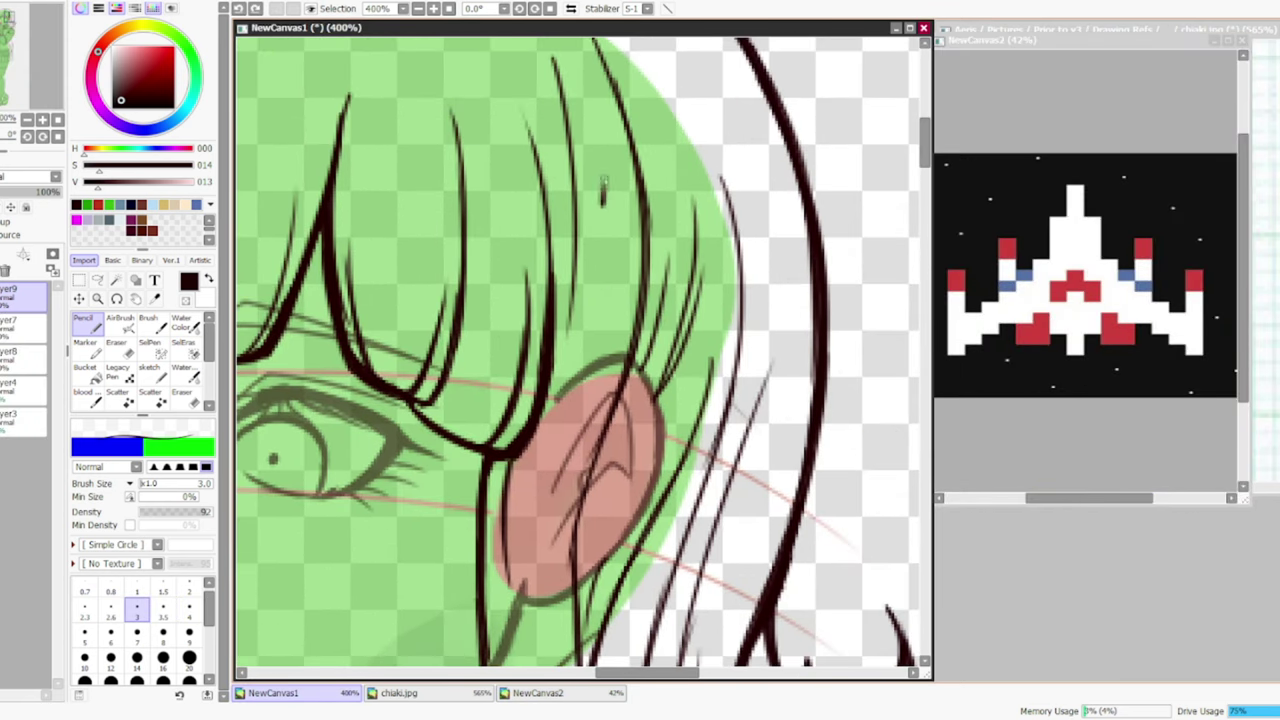
pyautogui.moveTo(603, 190)
pyautogui.mouseDown()
pyautogui.moveTo(593, 248)
pyautogui.moveTo(500, 306)
pyautogui.moveTo(475, 258)
pyautogui.moveTo(505, 232)
pyautogui.mouseUp()
pyautogui.hotkey('ctrl', 'z')
pyautogui.hotkey('ctrl', 'z')
pyautogui.moveTo(500, 292)
pyautogui.mouseDown()
pyautogui.moveTo(497, 272)
pyautogui.moveTo(472, 340)
pyautogui.moveTo(548, 318)
pyautogui.mouseUp()
pyautogui.hotkey('ctrl', 'z')
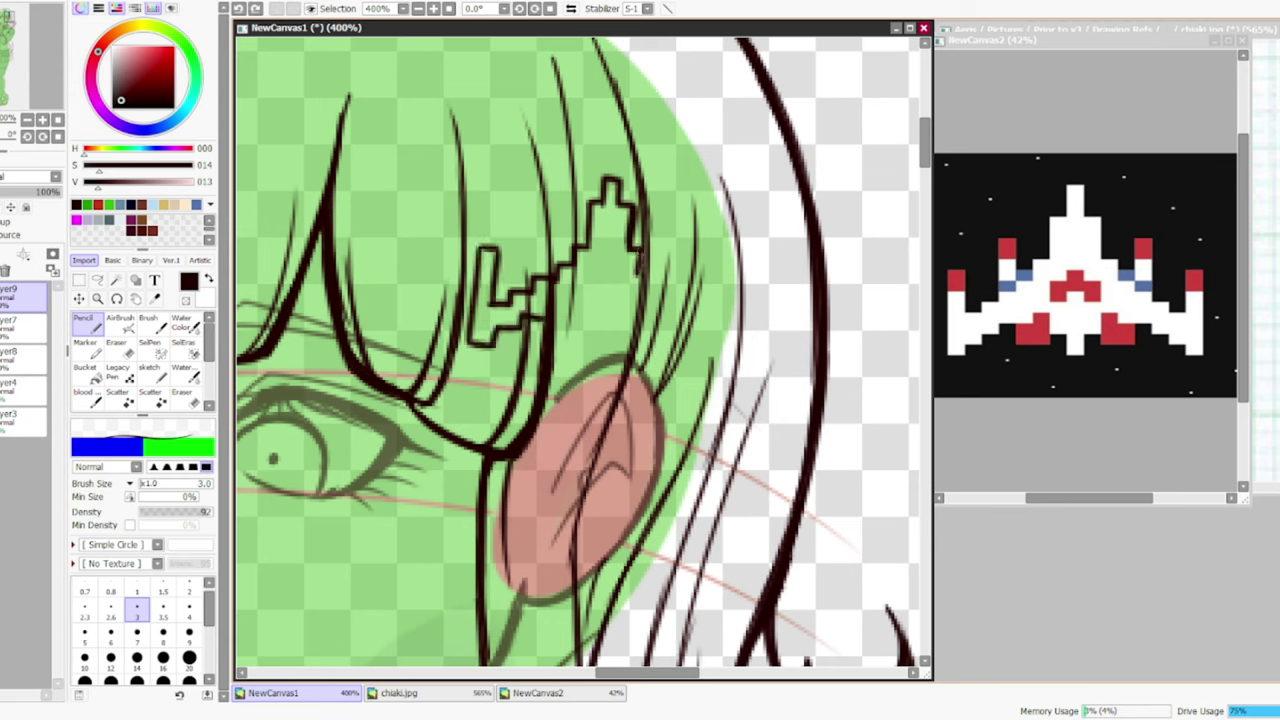
# - Complete the spaceship hair clip with its other wing, lower body, engine blocks and small upright cannons
pyautogui.moveTo(653, 289); pyautogui.dragTo(734, 335)
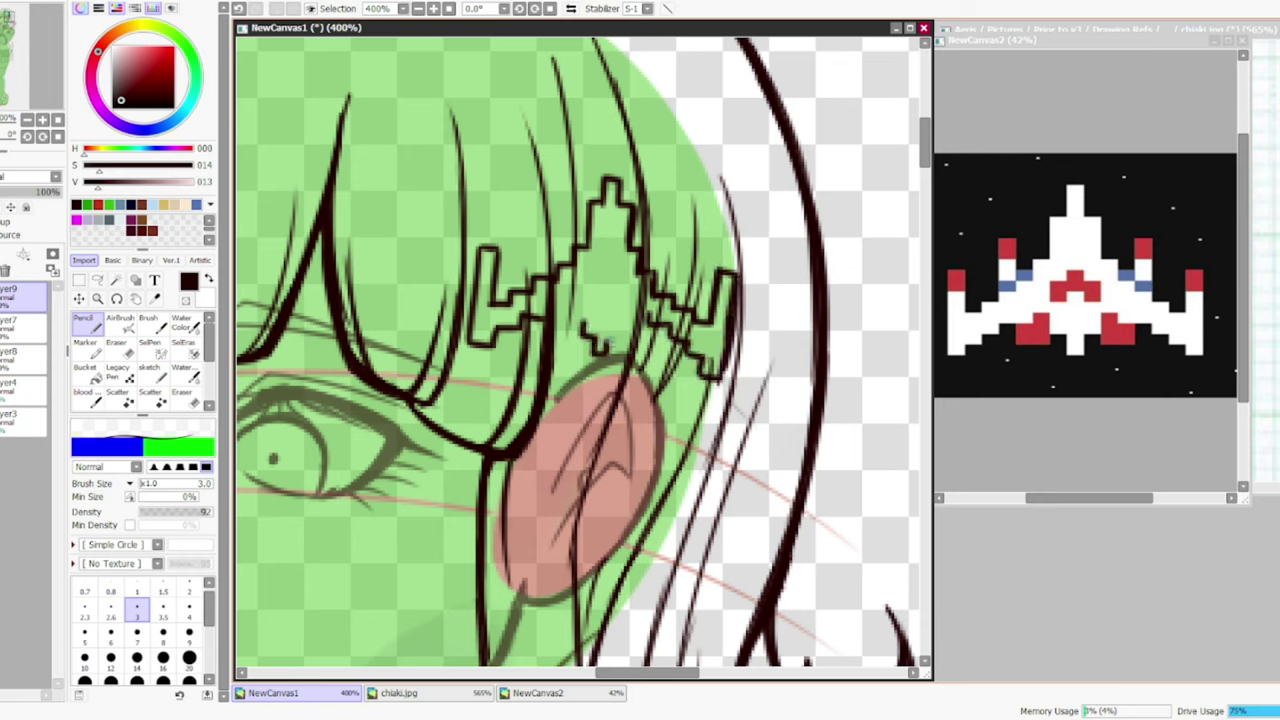
pyautogui.moveTo(563, 292)
pyautogui.mouseDown()
pyautogui.moveTo(588, 326)
pyautogui.moveTo(650, 316)
pyautogui.mouseUp()
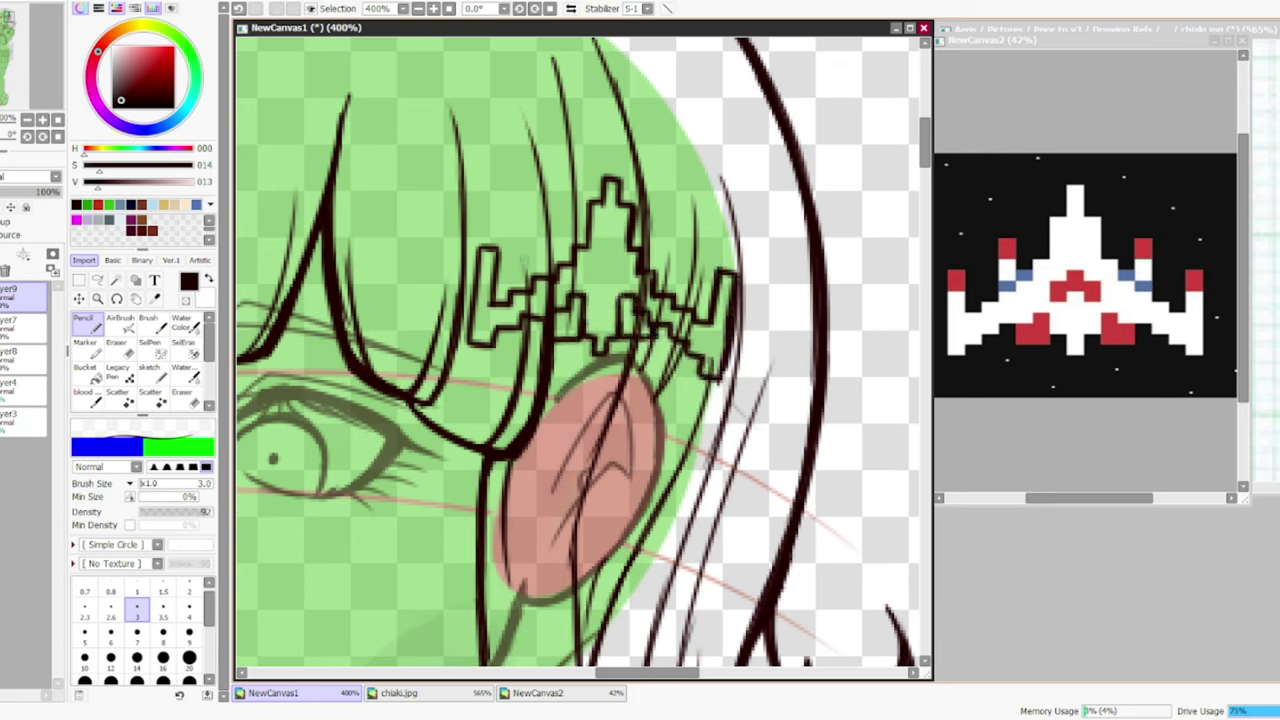
pyautogui.moveTo(536, 264); pyautogui.dragTo(560, 264)
pyautogui.moveTo(652, 262); pyautogui.dragTo(678, 296)
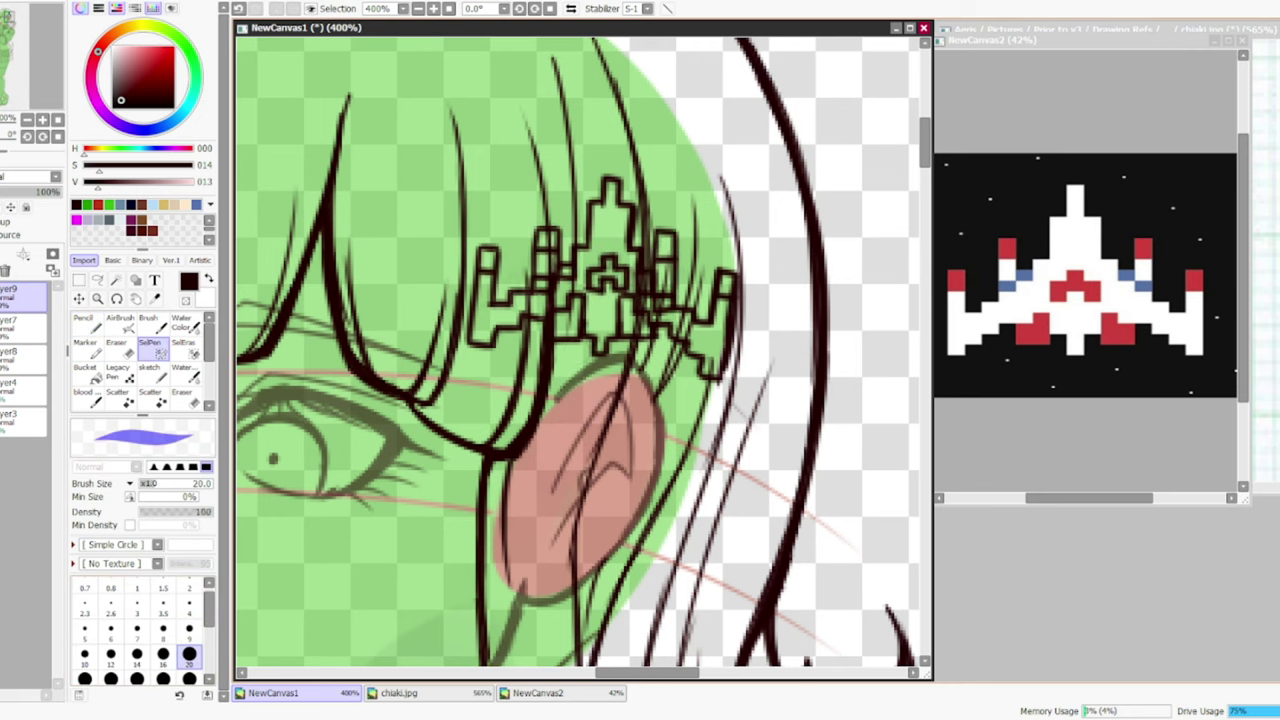
# - Transform the spaceship hair clip freeform, narrowing and skewing it to fit the side of the head above the ear
pyautogui.hotkey('ctrl', 't')
pyautogui.moveTo(738, 300); pyautogui.dragTo(695, 276)
pyautogui.moveTo(580, 400); pyautogui.dragTo(585, 355)
pyautogui.moveTo(470, 290); pyautogui.dragTo(505, 290)
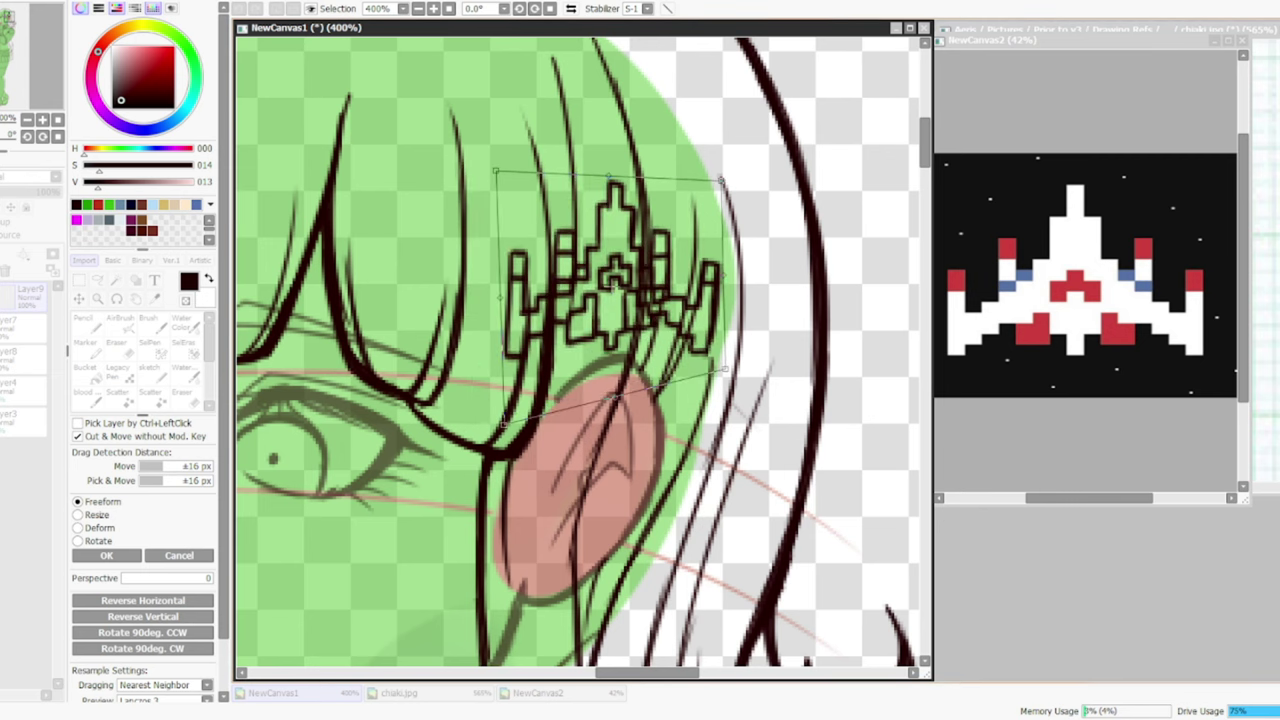
pyautogui.moveTo(695, 280); pyautogui.dragTo(720, 280)
pyautogui.press('Return')
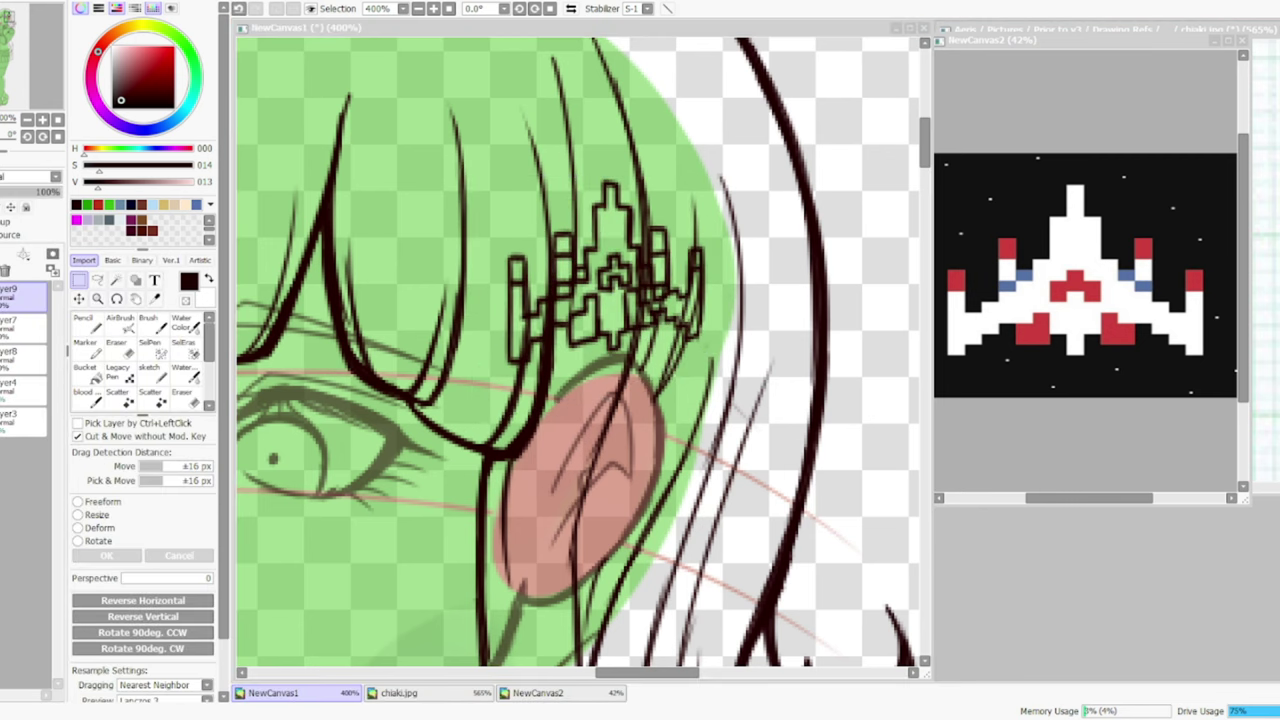
# - Remove the green silhouette layer and erase the sketch lines below the ear and along the neck on Layer4
pyautogui.scroll(-6, 456, 424)
pyautogui.click(20, 420)
pyautogui.click(20, 390)
pyautogui.scroll(5, 600, 130)
pyautogui.click(117, 345)
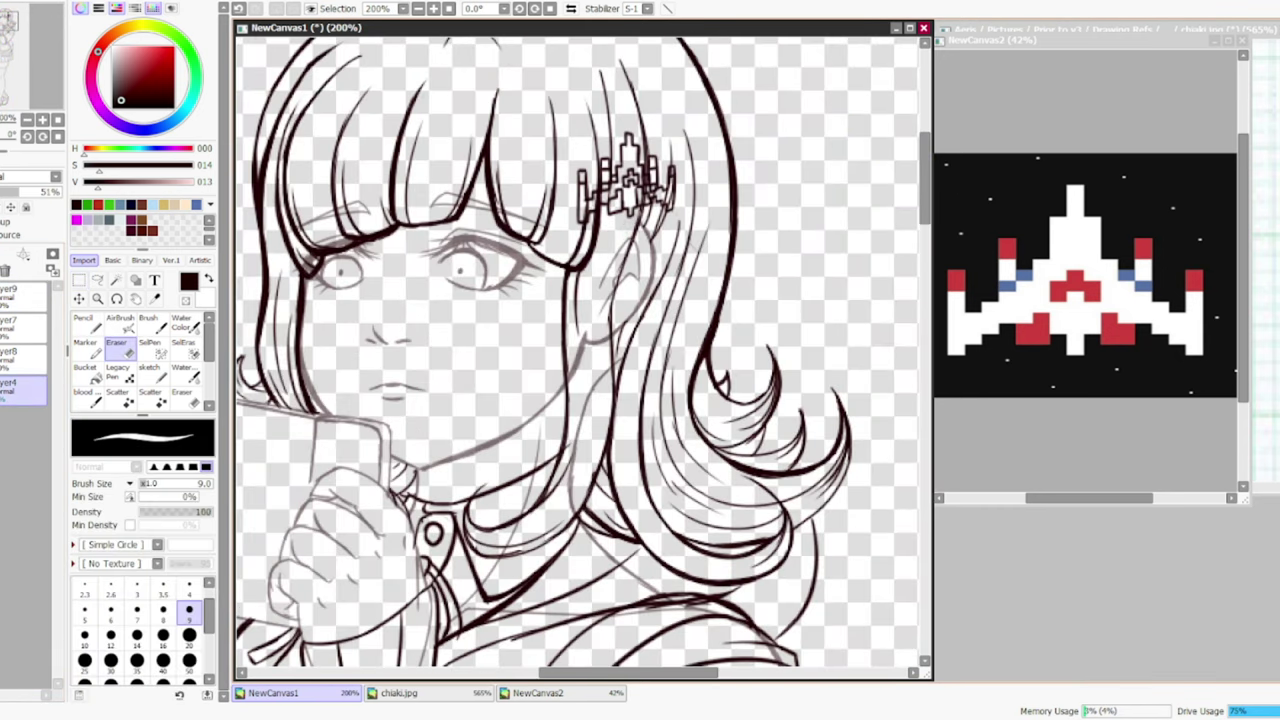
pyautogui.moveTo(580, 335)
pyautogui.mouseDown()
pyautogui.moveTo(600, 390)
pyautogui.moveTo(565, 505)
pyautogui.mouseUp()
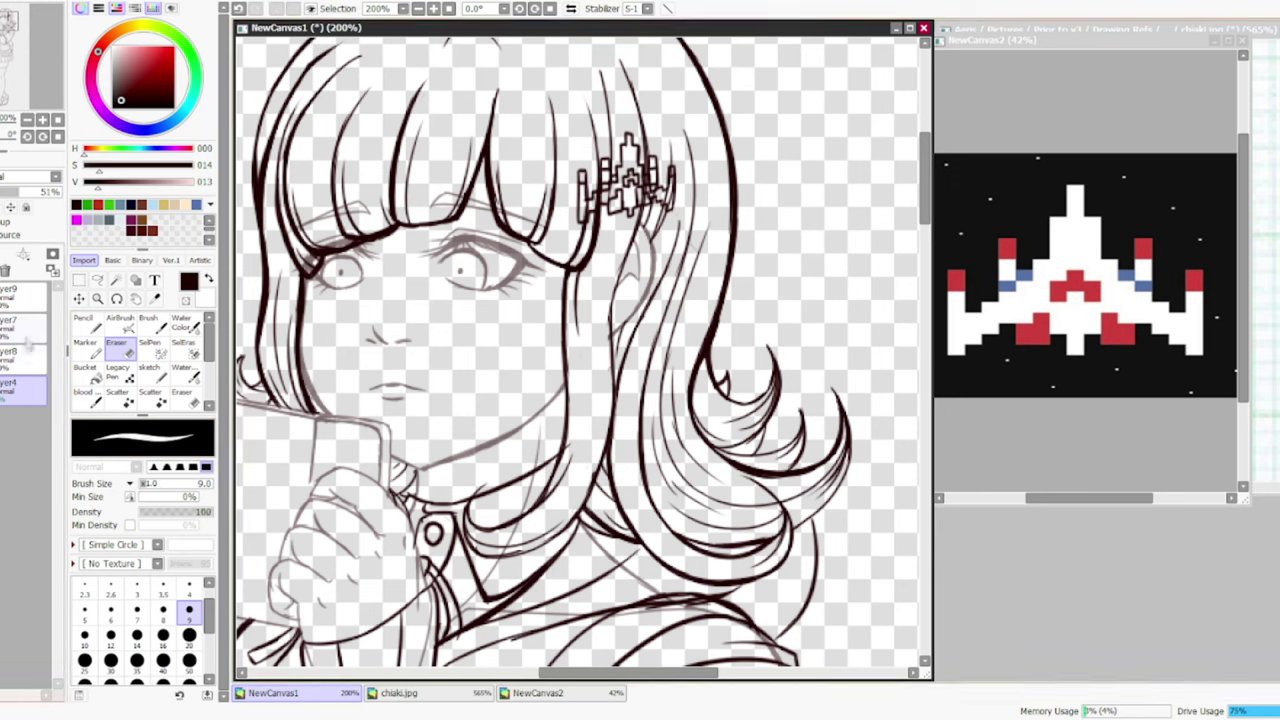
# - Erase the leftover sketch lines around the neck, shoulder and near sleeve on Layer4 with a larger eraser
pyautogui.scroll(-4, 580, 350)
pyautogui.click(189, 660)
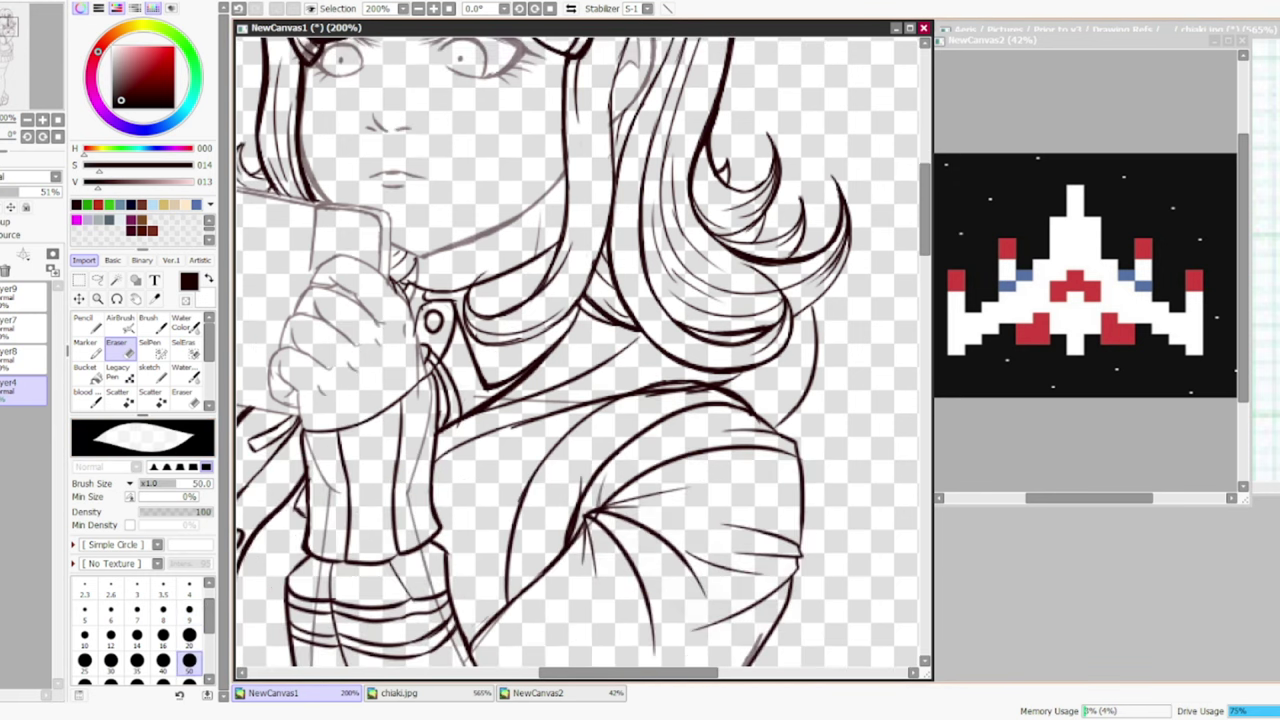
pyautogui.press('n')
pyautogui.hscroll(-3, 578, 360)
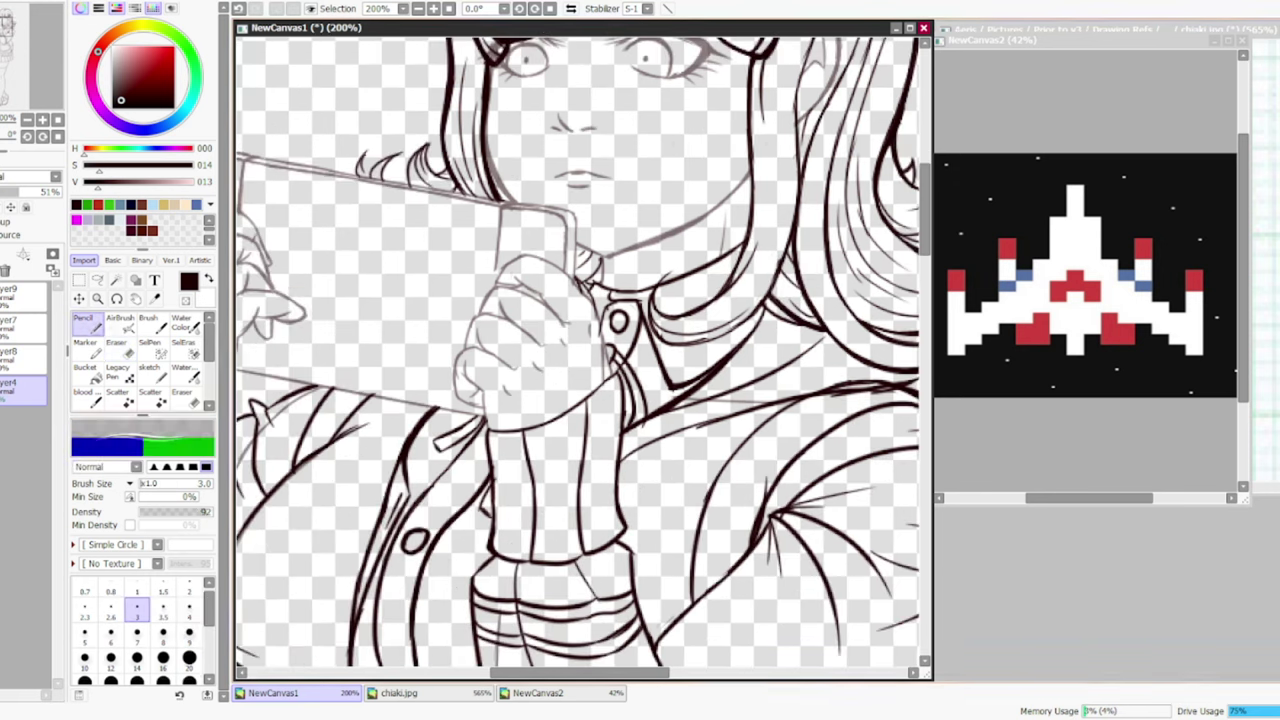
pyautogui.hscroll(1, 578, 352)
pyautogui.press('e')
pyautogui.click(189, 608)
pyautogui.scroll(-2, 578, 352)
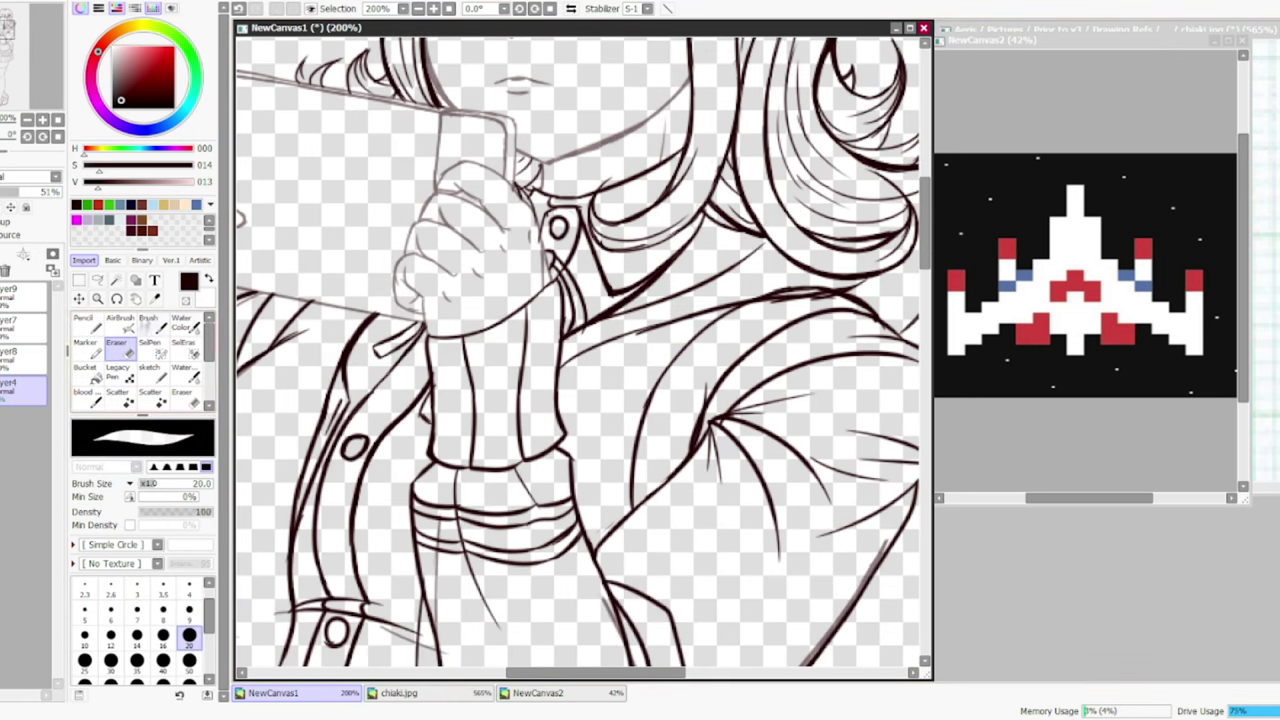
# - Draw the missing hood fold line between the collar and near shoulder on Layer8 with a size 3 pencil
pyautogui.click(22, 355)
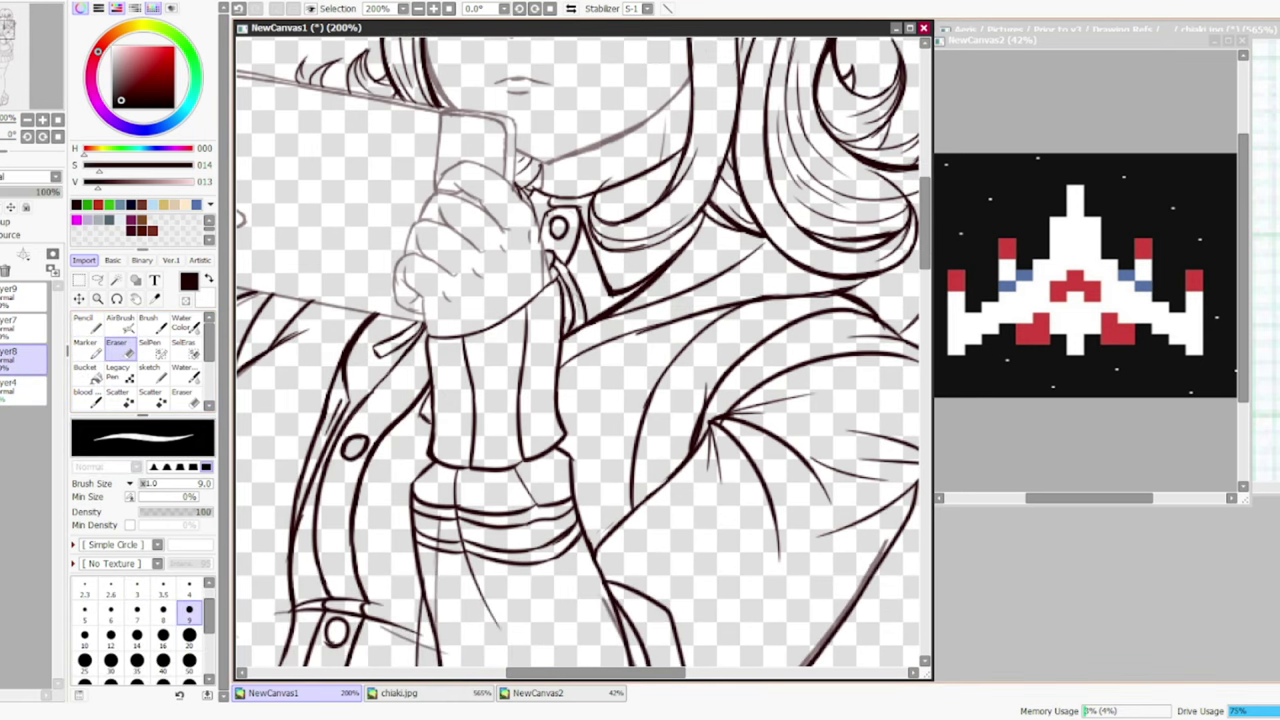
pyautogui.press('n')
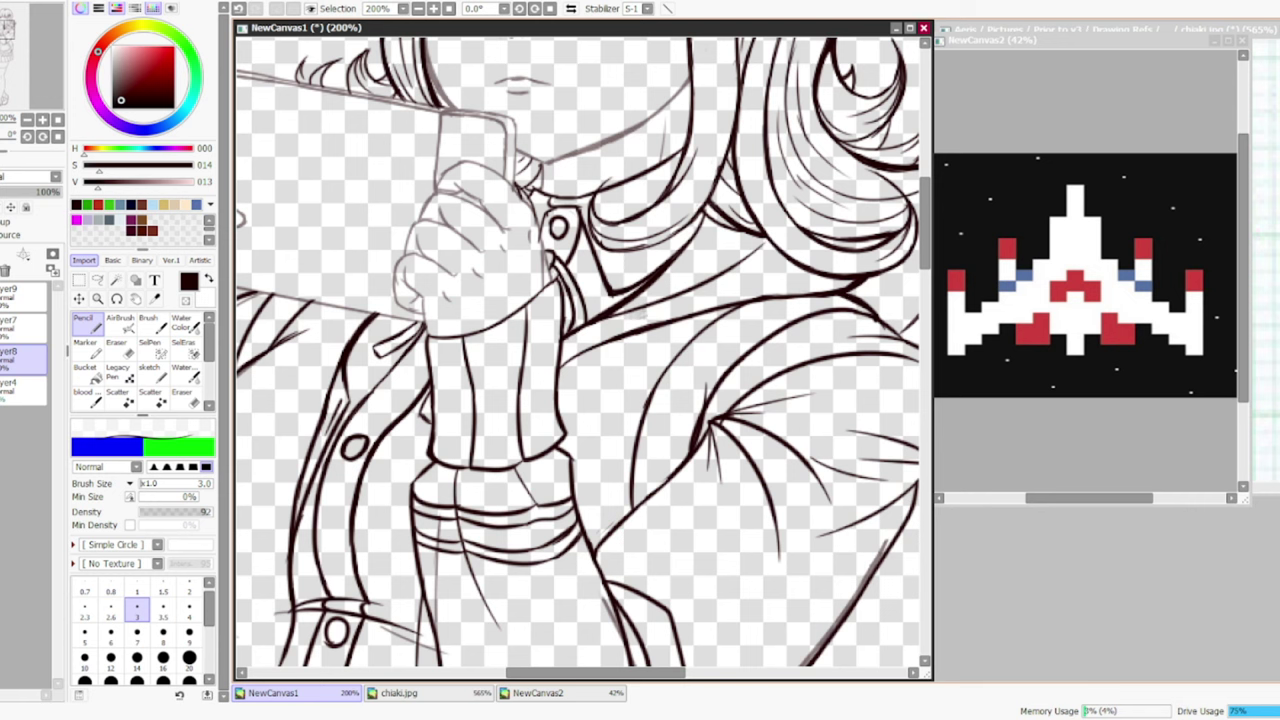
pyautogui.moveTo(614, 314); pyautogui.dragTo(692, 274)
# - Clean up the remaining sketch lines on Layer4 and combine its darkened face and hand lines with the clothing line art
pyautogui.hscroll(-5, 578, 352)
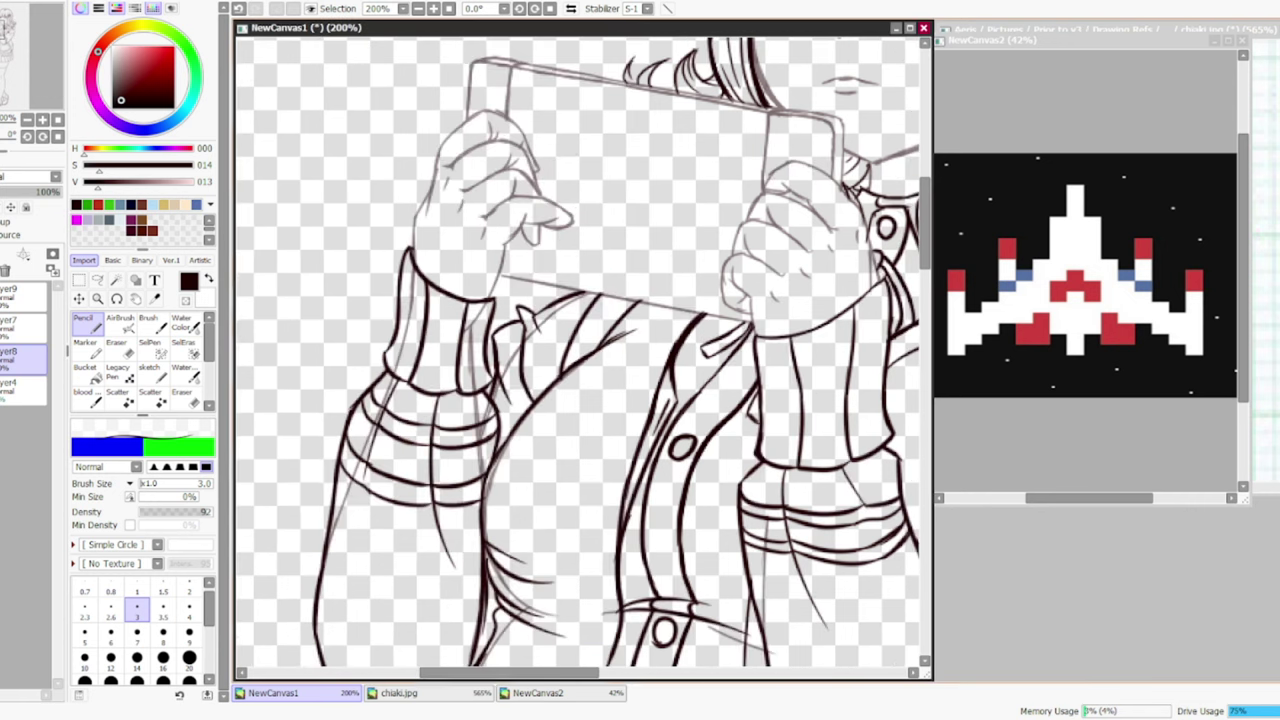
pyautogui.press('e')
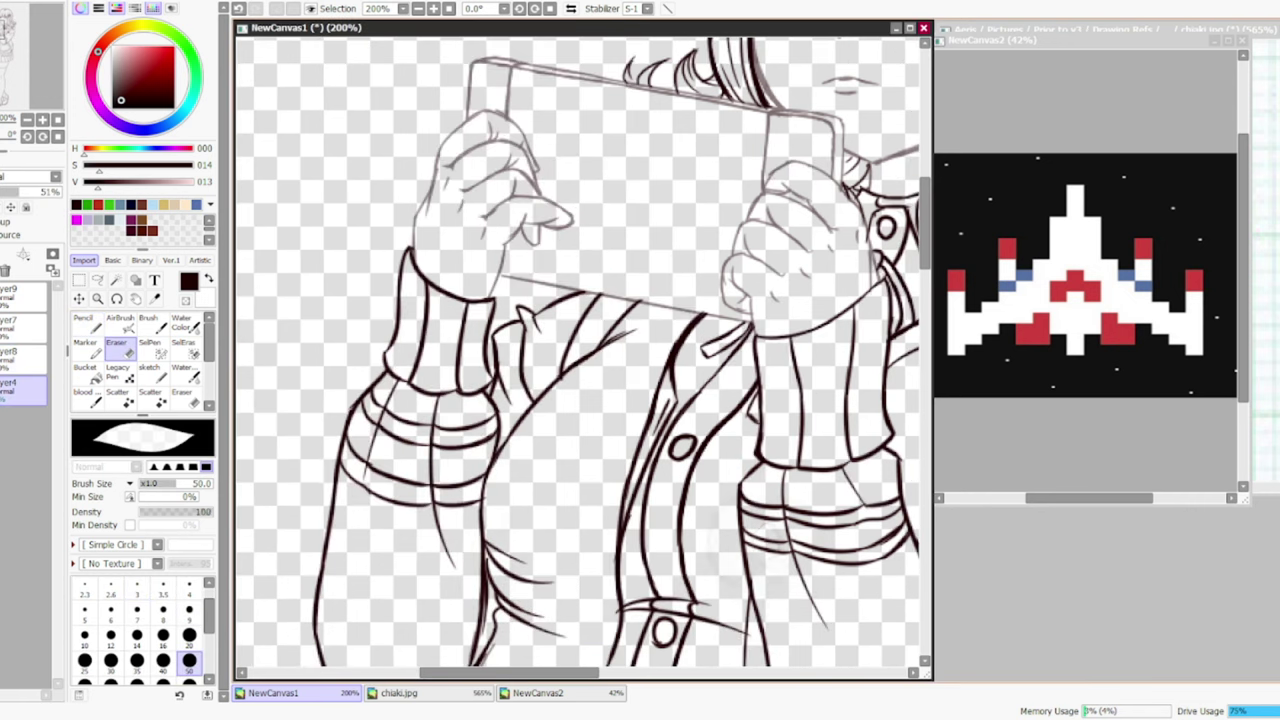
pyautogui.scroll(-4, 578, 352)
pyautogui.press('Delete')
pyautogui.hotkey('ctrl', 'z')
pyautogui.hotkey('ctrl', 'z')
pyautogui.hotkey('ctrl', 'z')
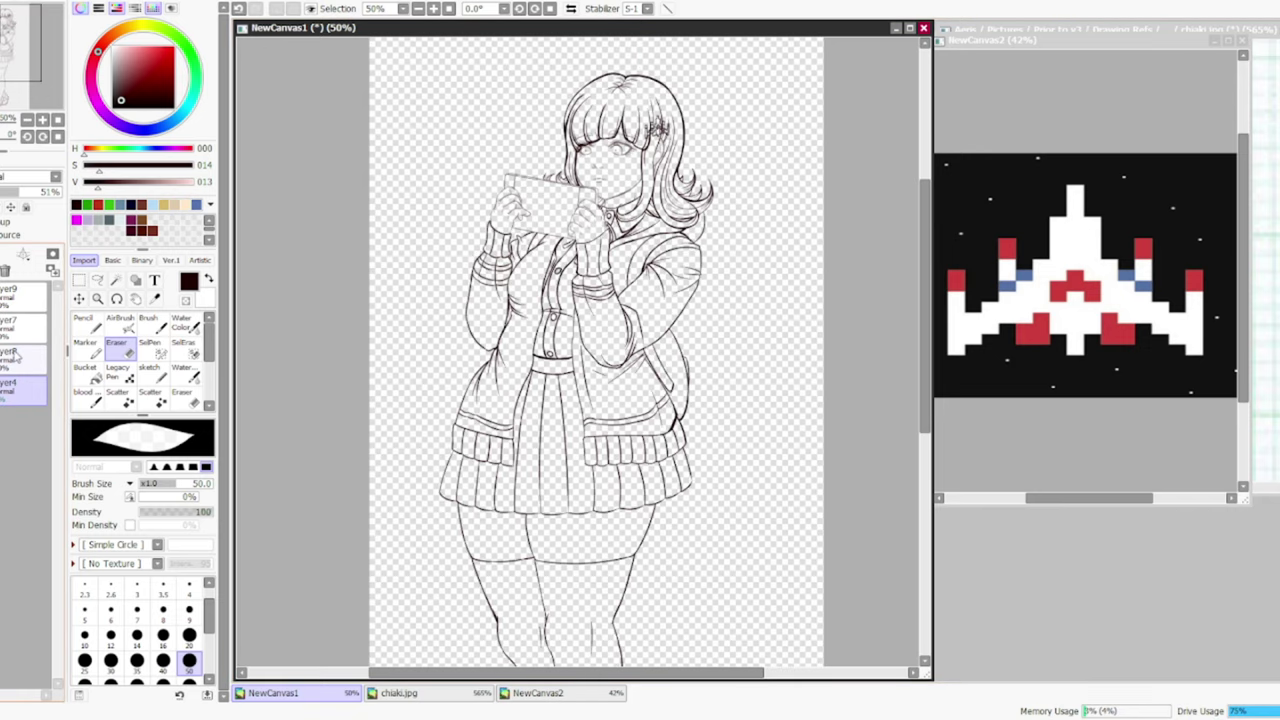
pyautogui.scroll(3, 931, 237)
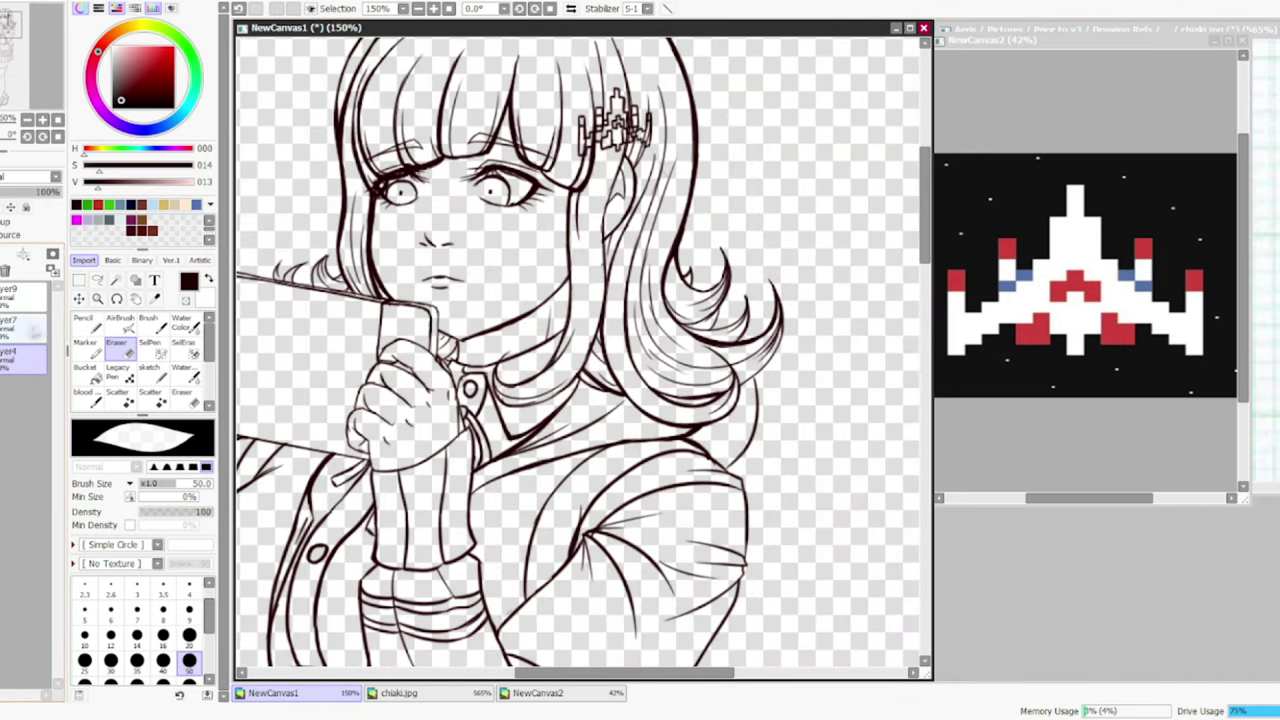
# - Erase the leftover hair lines crossing the spaceship hair clip on the hair line-art layer with a size 4 eraser
pyautogui.click(20, 325)
pyautogui.scroll(3, 570, 300)
pyautogui.click(189, 585)
pyautogui.moveTo(548, 314); pyautogui.dragTo(560, 333)
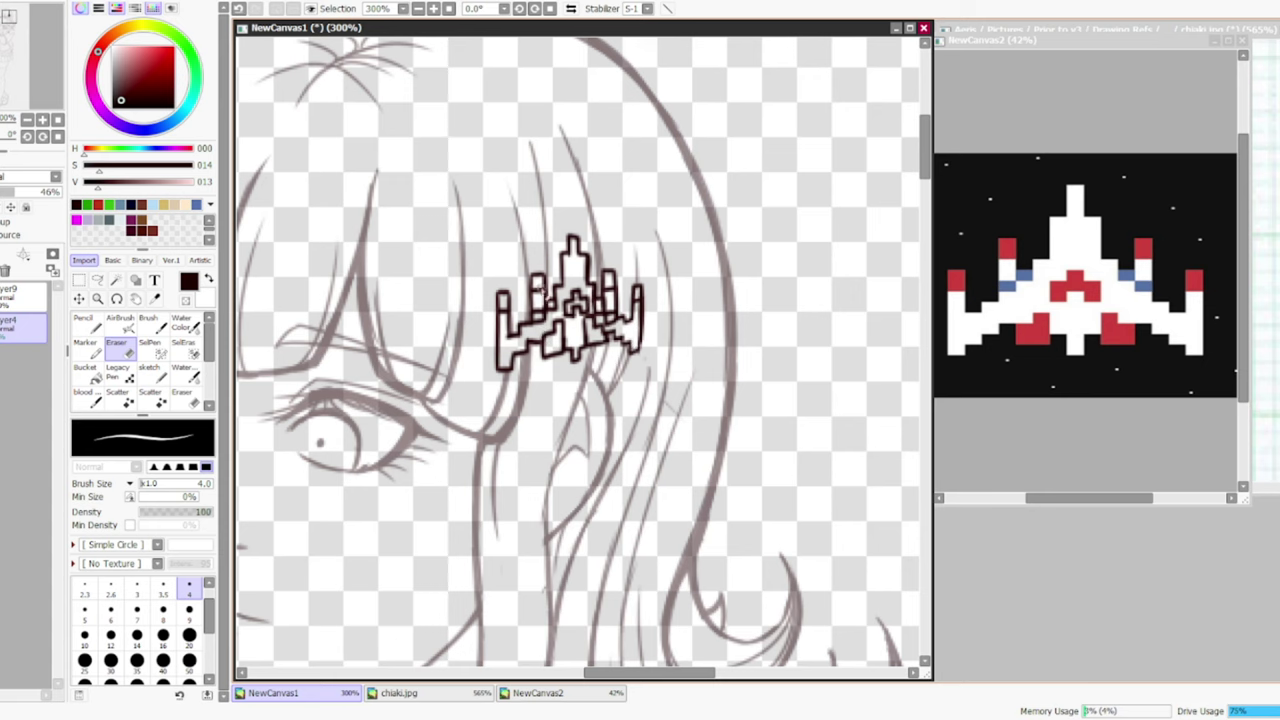
pyautogui.press('n')
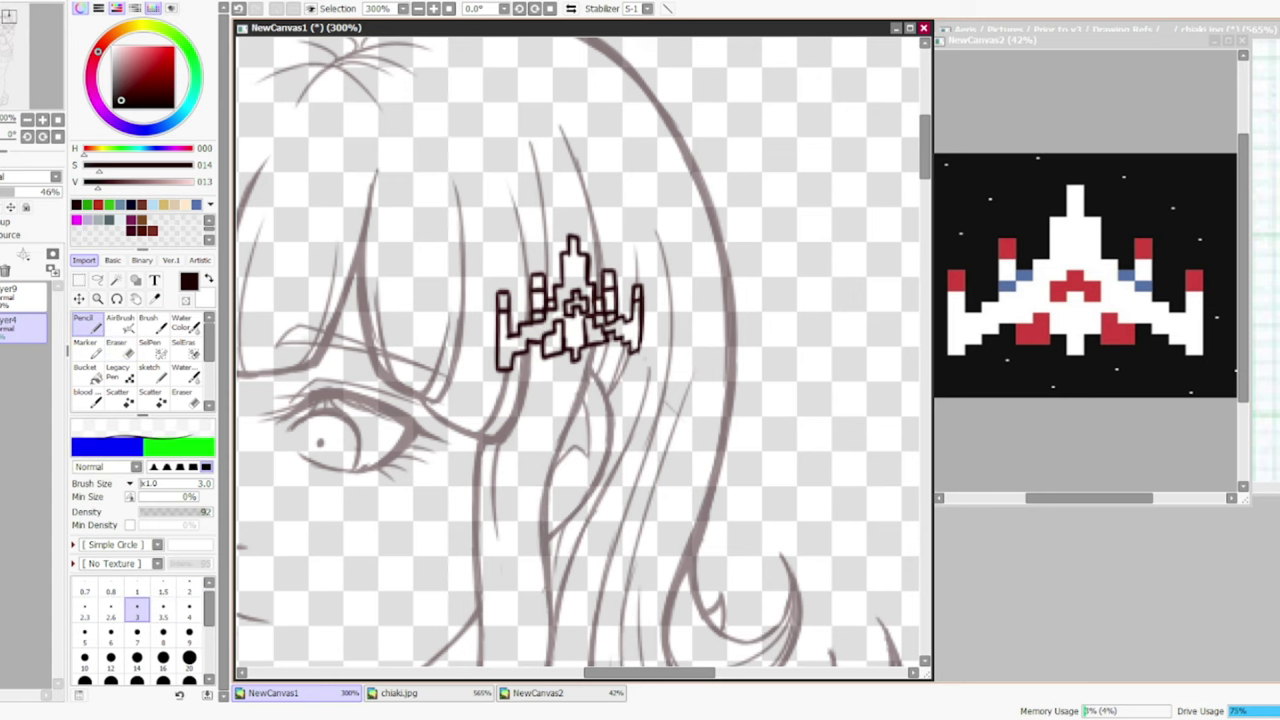
pyautogui.scroll(-5, 558, 382)
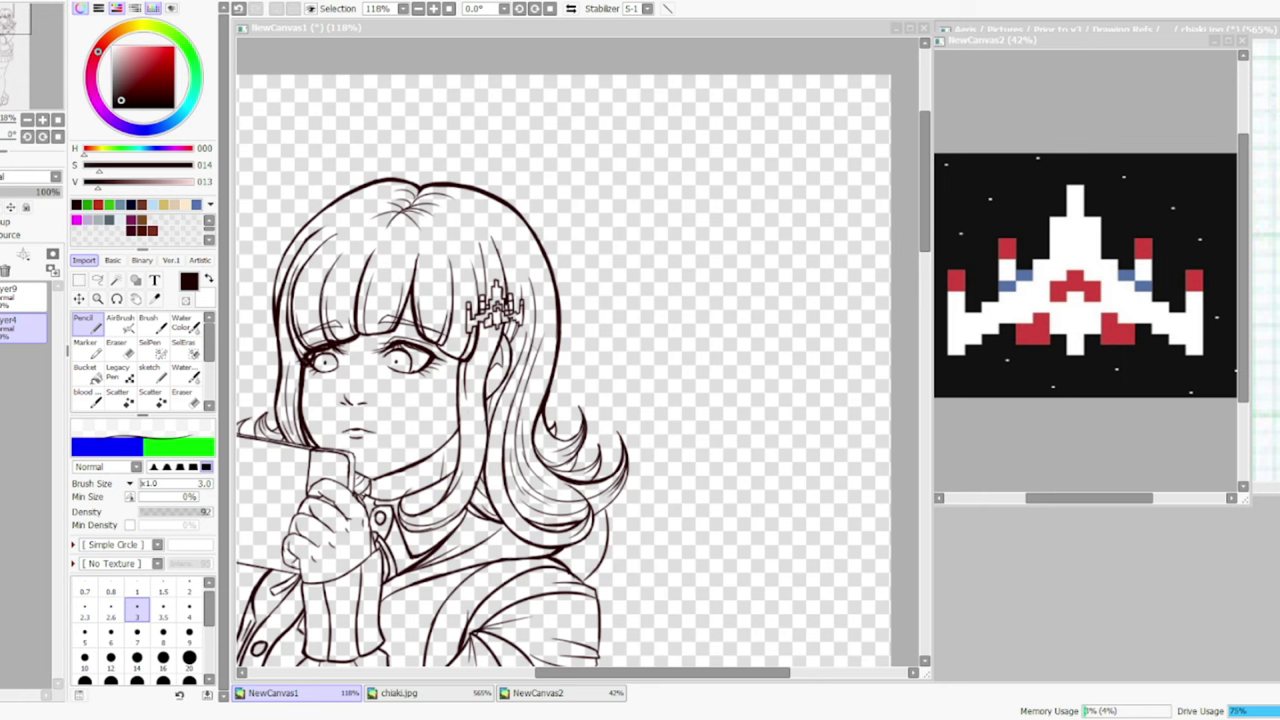
pyautogui.scroll(-4, 564, 365)
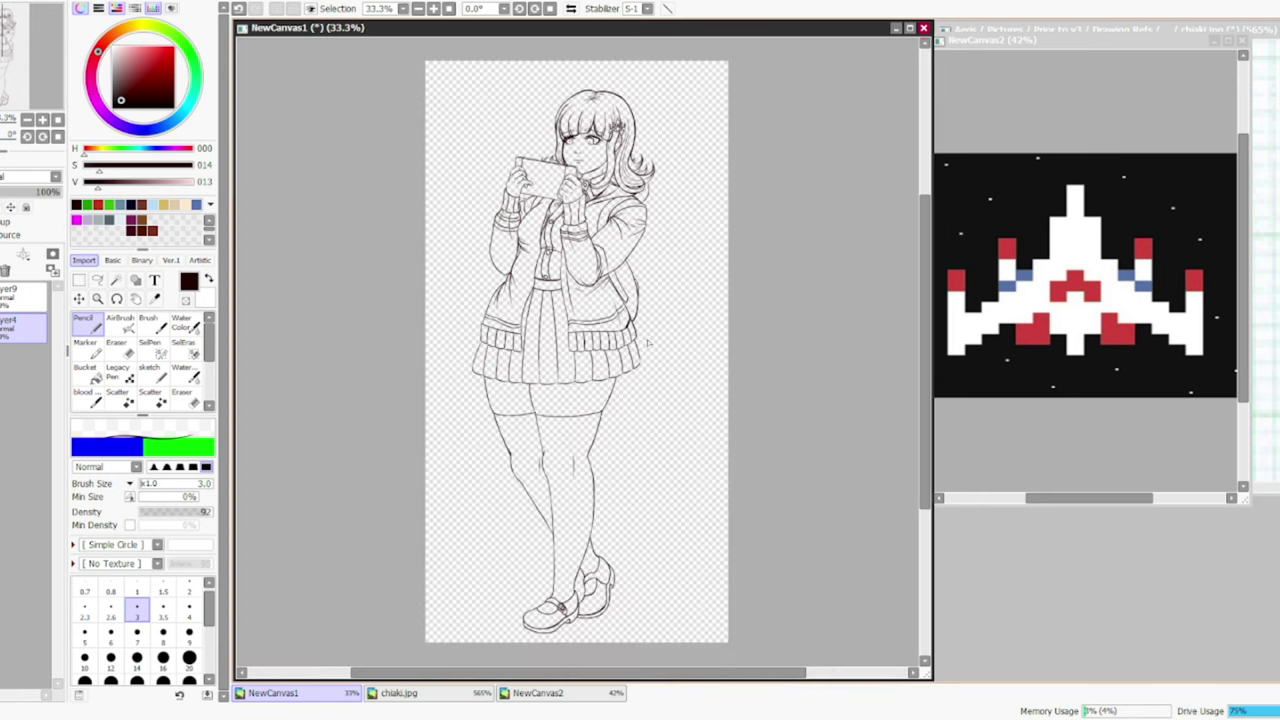
# - Isolate the figure from the background and fill its silhouette on a new layer, trying green before a pale pink base
pyautogui.click(450, 90)
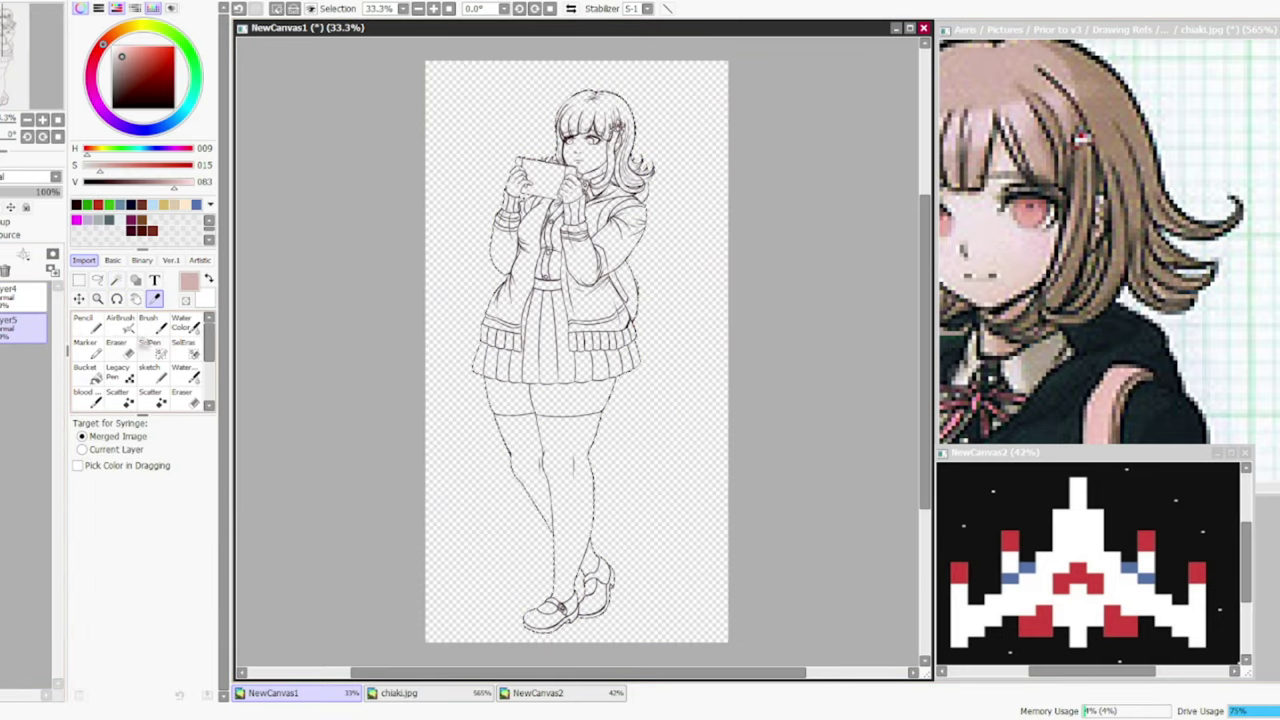
pyautogui.click(85, 370)
pyautogui.click(522, 196)
pyautogui.click(196, 75)
pyautogui.click(127, 70)
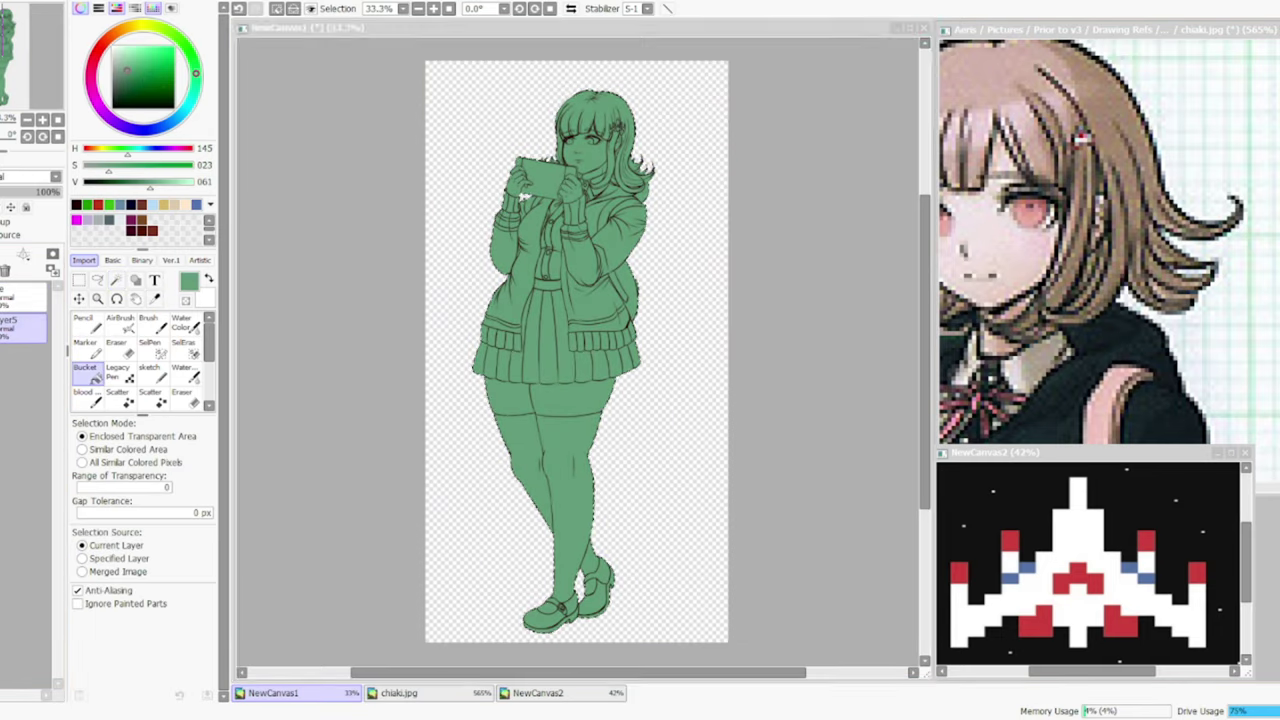
pyautogui.click(550, 300)
# - Paint the hair dusty pink on a new layer above the base with a size 20 brush
pyautogui.click(148, 322)
pyautogui.moveTo(470, 320)
pyautogui.mouseDown()
pyautogui.moveTo(500, 300)
pyautogui.moveTo(580, 160)
pyautogui.moveTo(660, 220)
pyautogui.moveTo(680, 310)
pyautogui.moveTo(750, 180)
pyautogui.moveTo(790, 370)
pyautogui.mouseUp()
pyautogui.moveTo(750, 300); pyautogui.dragTo(830, 490)
pyautogui.moveTo(600, 450); pyautogui.dragTo(510, 220)
pyautogui.moveTo(660, 140)
pyautogui.mouseDown()
pyautogui.moveTo(780, 280)
pyautogui.moveTo(745, 305)
pyautogui.mouseUp()
pyautogui.moveTo(355, 188); pyautogui.dragTo(400, 222)
pyautogui.press('[')
pyautogui.press('[')
pyautogui.press('[')
pyautogui.press('[')
pyautogui.moveTo(645, 80)
pyautogui.mouseDown()
pyautogui.moveTo(622, 225)
pyautogui.moveTo(575, 318)
pyautogui.moveTo(600, 290)
pyautogui.moveTo(700, 335)
pyautogui.moveTo(770, 340)
pyautogui.mouseUp()
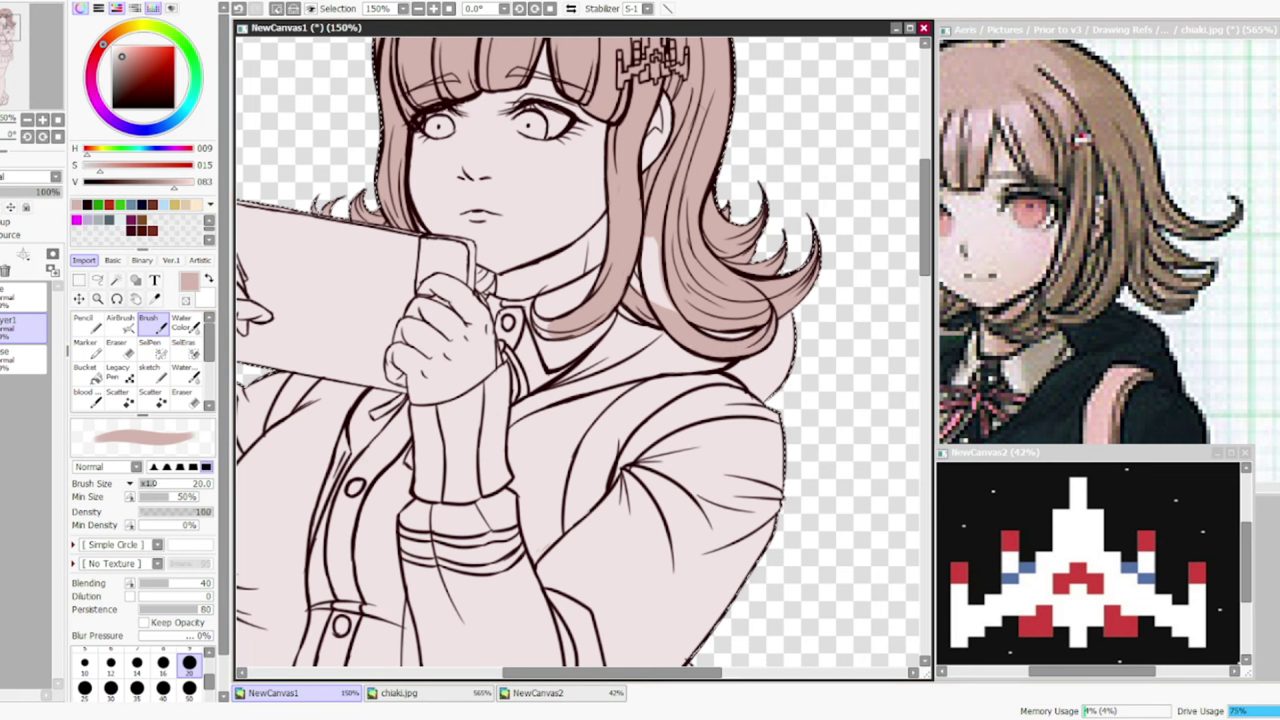
# - Refine the dusty pink hair colour along the fringe and strand edges with a size 9 pencil
pyautogui.press('n')
pyautogui.press(']')
pyautogui.press(']')
pyautogui.press(']')
pyautogui.press(']')
pyautogui.press(']')
pyautogui.press(']')
pyautogui.press(']')
pyautogui.scroll(2, 583, 350)
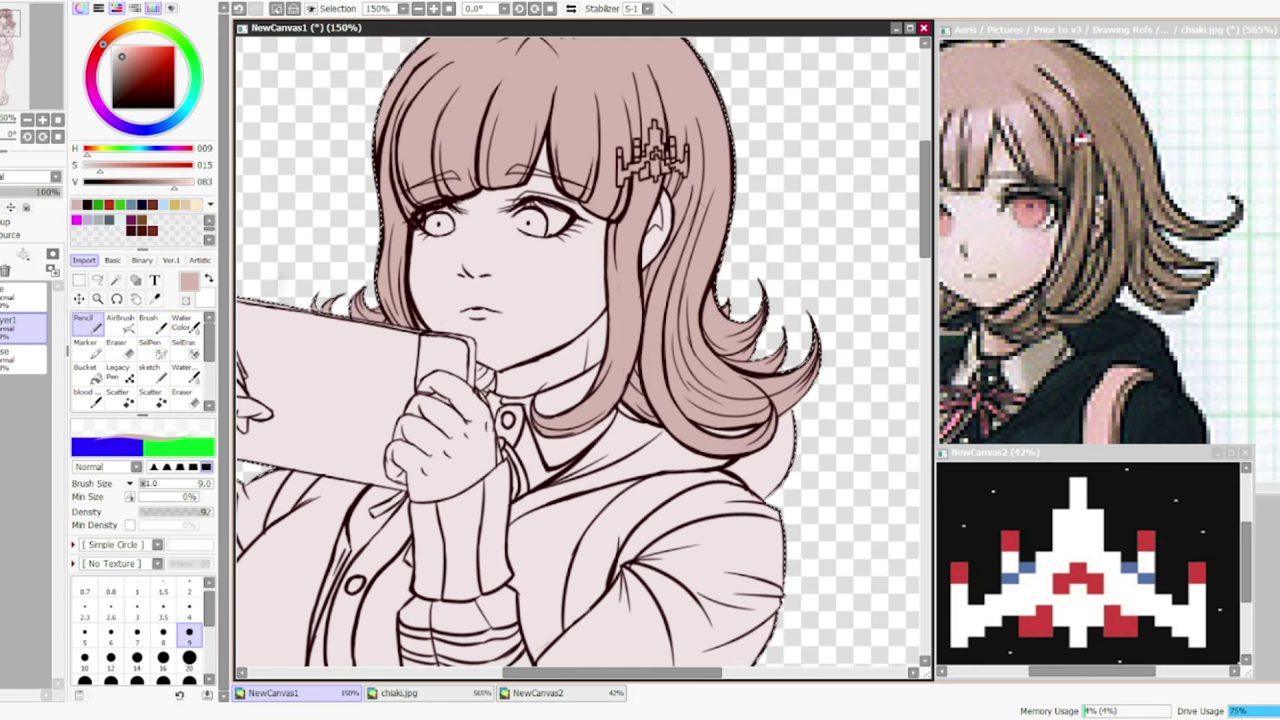
pyautogui.scroll(2, 495, 336)
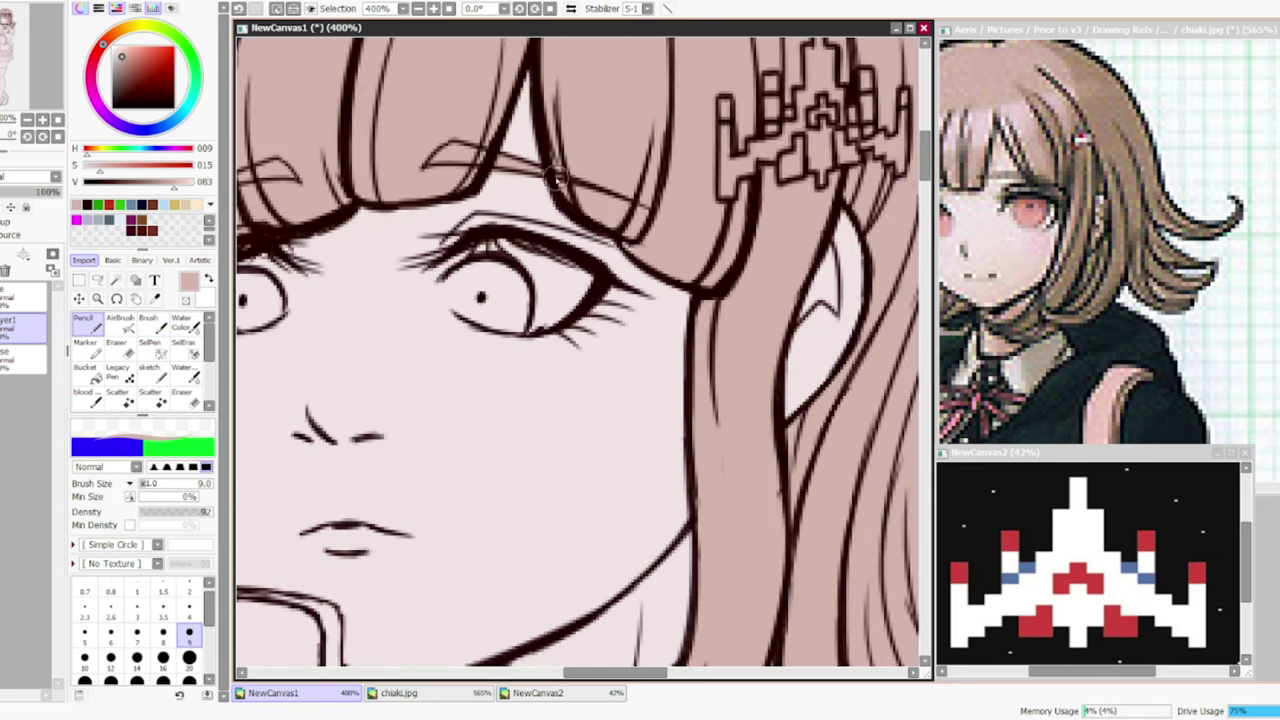
pyautogui.press('e')
pyautogui.scroll(-6, 530, 262)
# - Colour both irises coral pink on a new layer below the hair colour
pyautogui.scroll(5, 589, 110)
pyautogui.press('b')
pyautogui.moveTo(662, 238)
pyautogui.mouseDown()
pyautogui.moveTo(688, 252)
pyautogui.moveTo(670, 262)
pyautogui.mouseUp()
pyautogui.moveTo(545, 245); pyautogui.dragTo(565, 252)
# - Paint the whites of both eyes in white on a new layer beneath the iris colour
pyautogui.press('e')
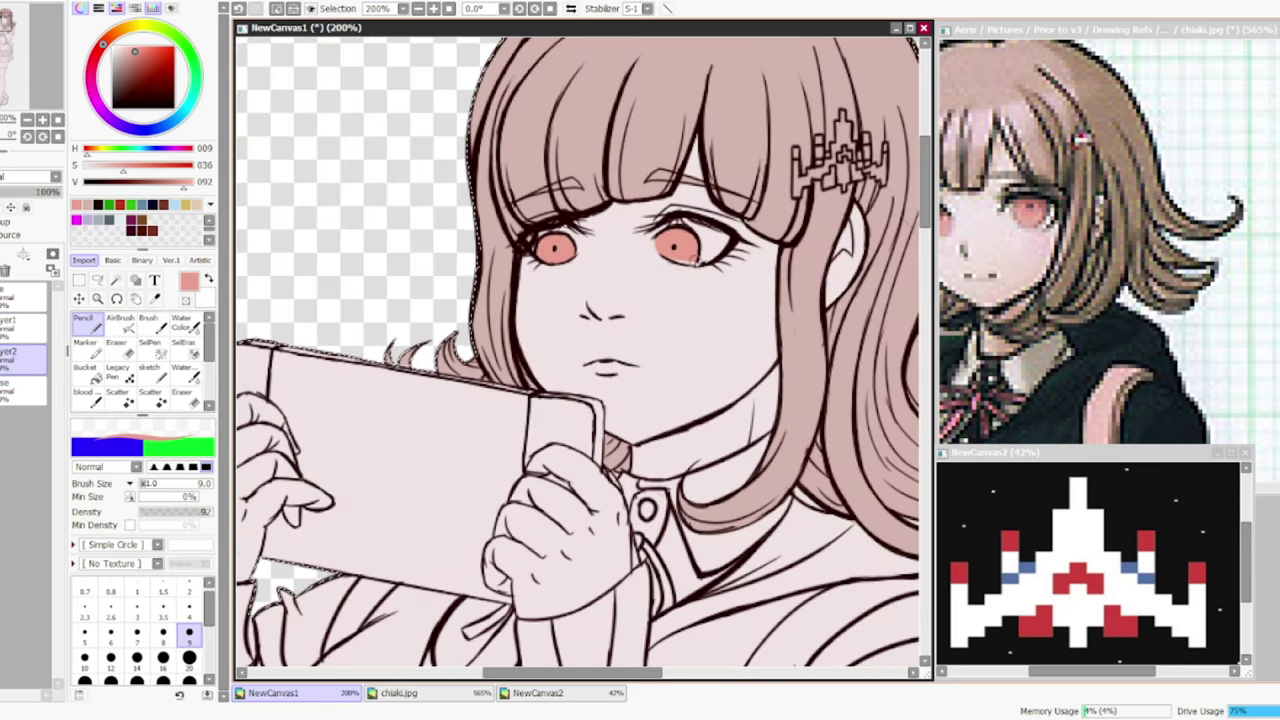
pyautogui.hscroll(3, 578, 358)
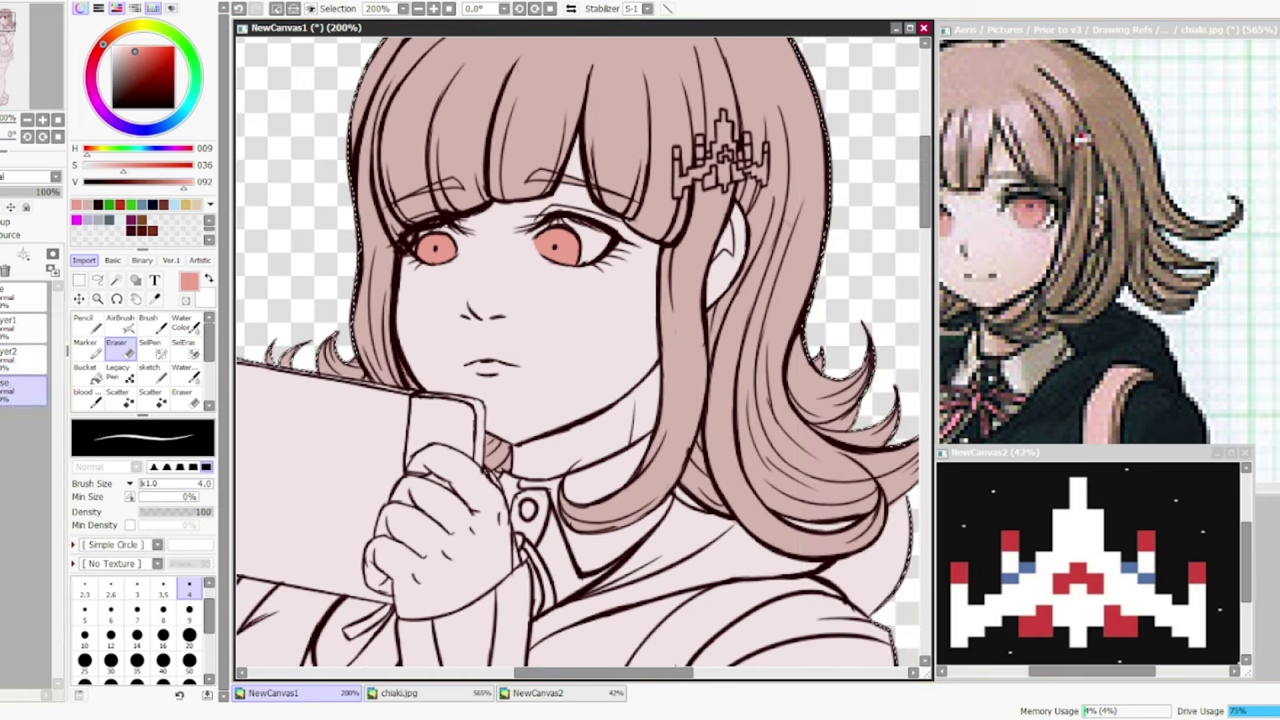
pyautogui.hotkey('ctrl', 'shift', 'n')
pyautogui.press('b')
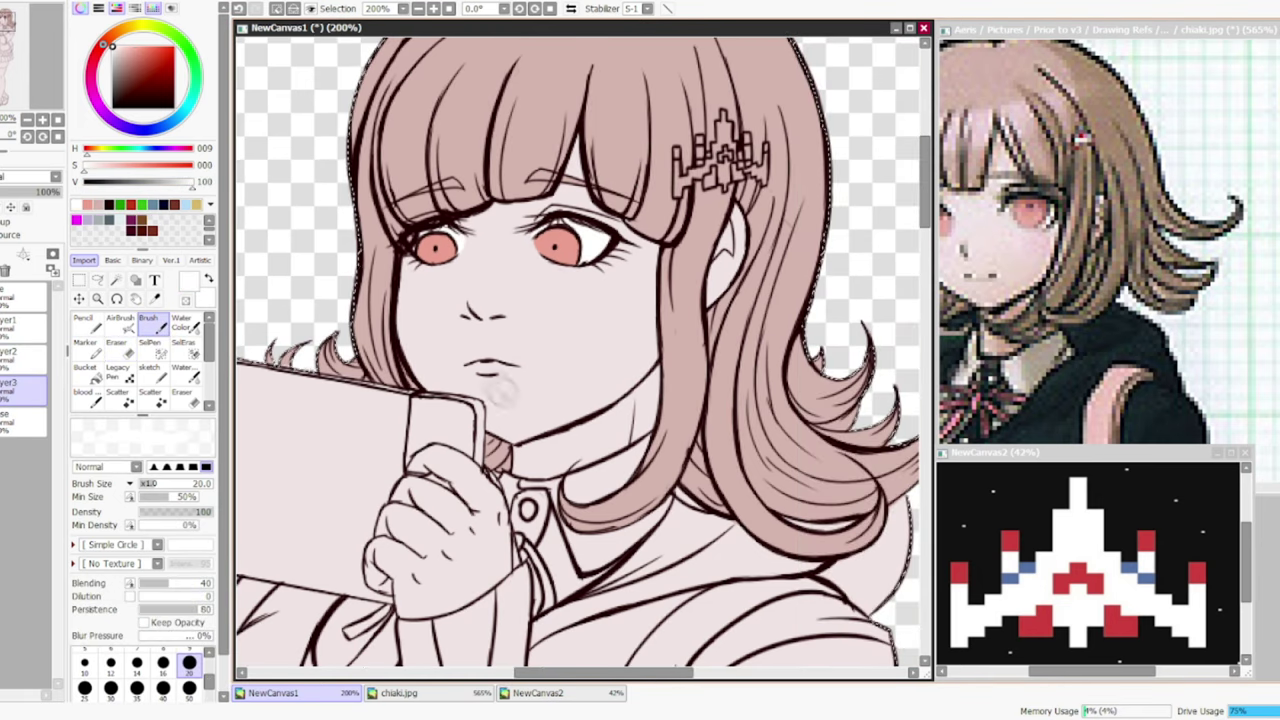
# - On a new layer, paint dark green along the jacket's upper edge just below the held tablet
pyautogui.scroll(-3, 1100, 250)
pyautogui.scroll(-5, 580, 350)
pyautogui.hotkey('ctrl', 'shift', 'n')
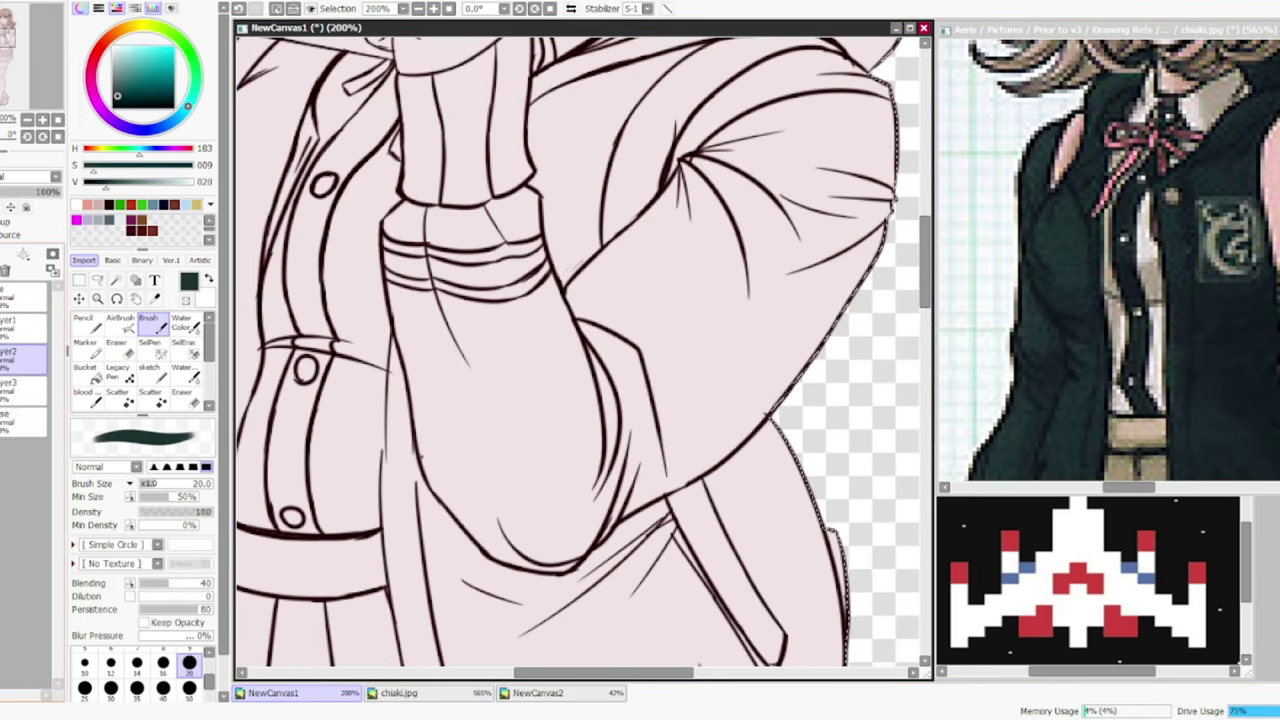
pyautogui.hotkey('ctrl', '-')
pyautogui.hotkey('ctrl', '-')
pyautogui.moveTo(420, 295)
pyautogui.mouseDown()
pyautogui.moveTo(534, 292)
pyautogui.moveTo(517, 338)
pyautogui.mouseUp()
pyautogui.hotkey('ctrl', '+')
pyautogui.hotkey('ctrl', '+')
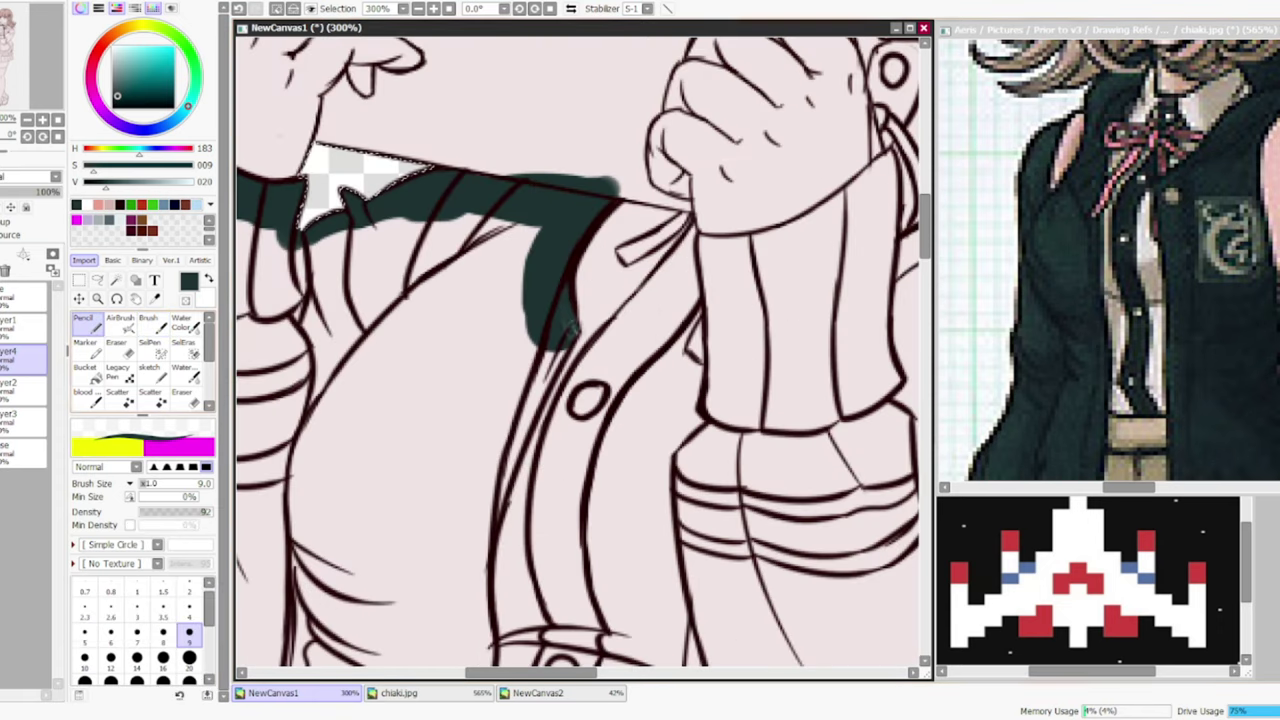
# - Trace the far half of the jacket in dark green along its front opening, outer sleeve and side edge
pyautogui.scroll(-3, 580, 350)
pyautogui.moveTo(555, 45)
pyautogui.mouseDown()
pyautogui.moveTo(471, 258)
pyautogui.moveTo(472, 392)
pyautogui.moveTo(432, 505)
pyautogui.mouseUp()
pyautogui.hotkey('ctrl', '-')
pyautogui.moveTo(455, 70); pyautogui.dragTo(360, 420)
pyautogui.hotkey('ctrl', '-')
pyautogui.hotkey('ctrl', '-')
pyautogui.moveTo(420, 155)
pyautogui.mouseDown()
pyautogui.moveTo(382, 243)
pyautogui.moveTo(417, 378)
pyautogui.moveTo(364, 485)
pyautogui.mouseUp()
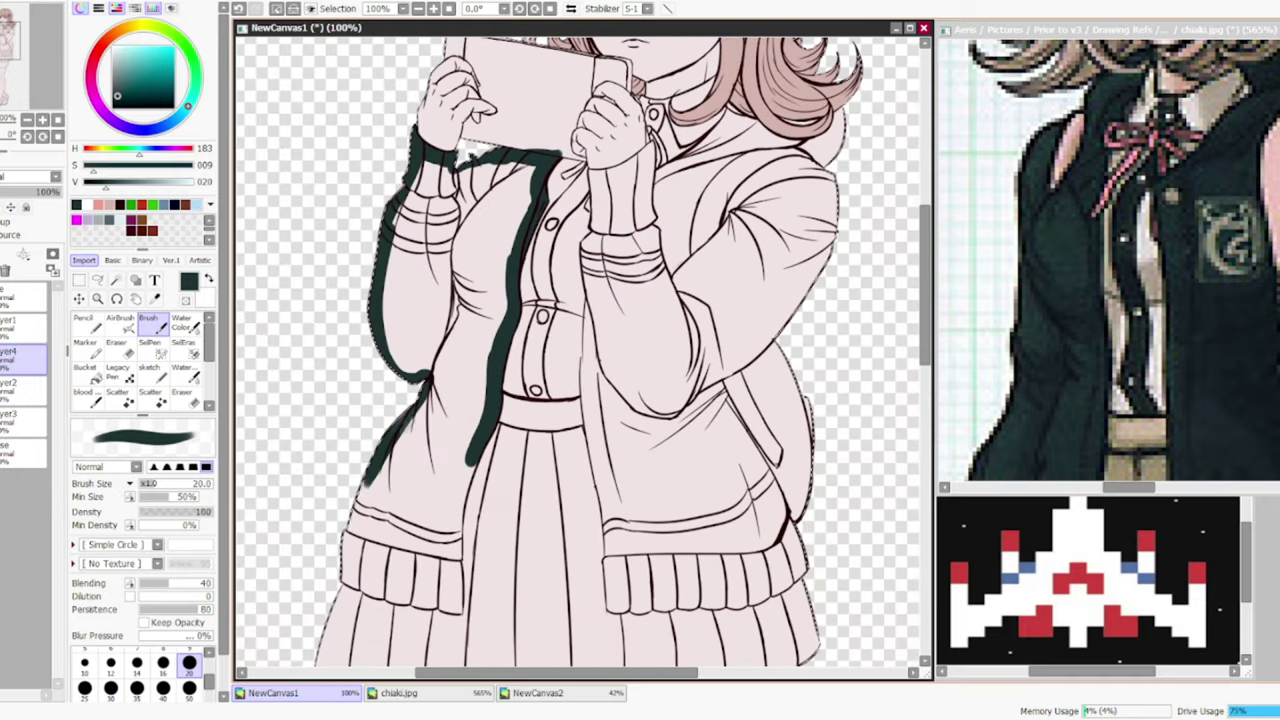
# - Close the dark green outline along the far half's ribbed hem and fill the enclosed jacket area
pyautogui.moveTo(409, 596); pyautogui.dragTo(439, 598)
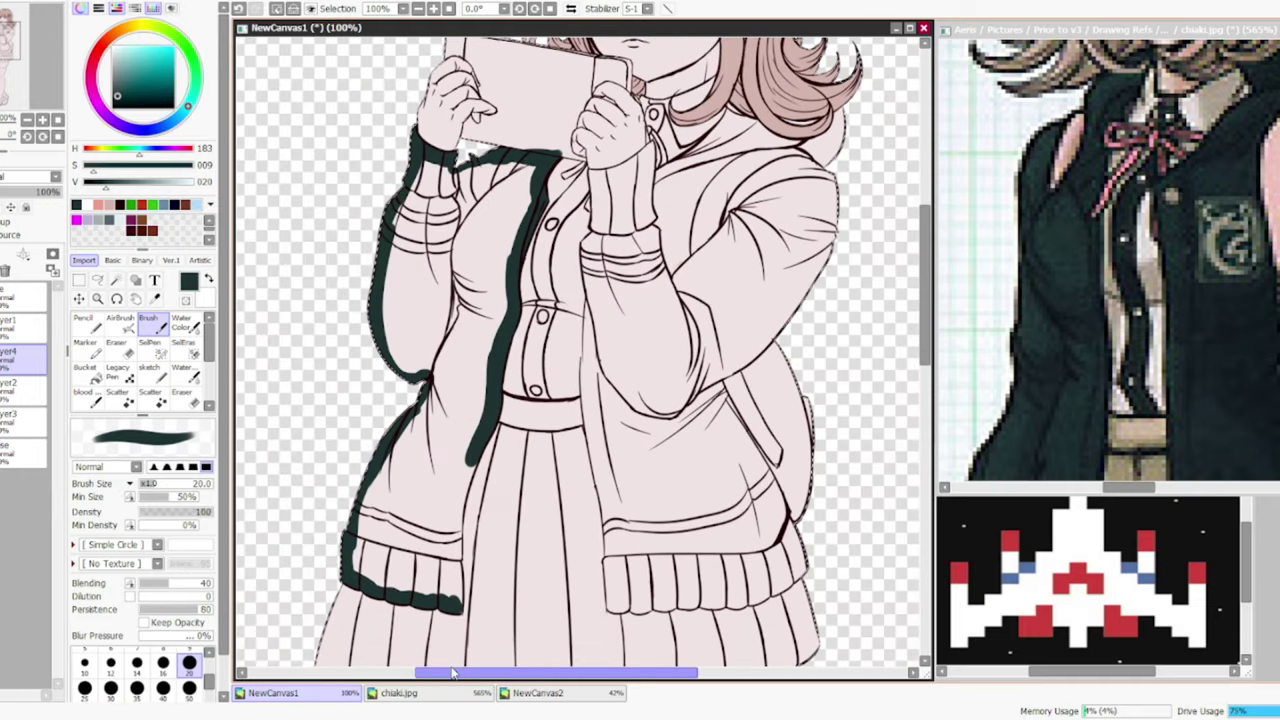
pyautogui.hotkey('ctrl', '+')
pyautogui.moveTo(393, 510)
pyautogui.mouseDown()
pyautogui.moveTo(394, 392)
pyautogui.moveTo(420, 300)
pyautogui.mouseUp()
pyautogui.click(95, 378)
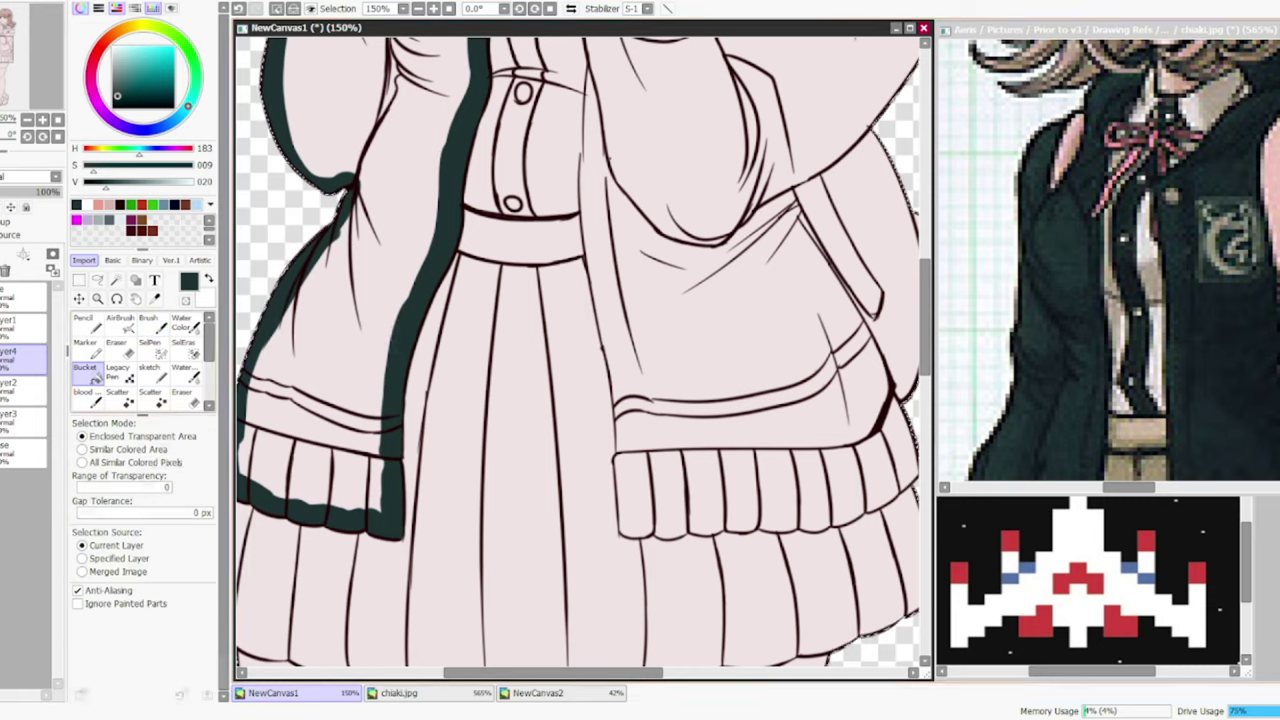
pyautogui.click(320, 340)
# - Trace the near sleeve's cuff and the adjoining front edge in dark green with a size 9 pencil and size 12 brush
pyautogui.click(148, 322)
pyautogui.moveTo(932, 335)
pyautogui.mouseDown()
pyautogui.moveTo(933, 255)
pyautogui.moveTo(740, 250)
pyautogui.mouseUp()
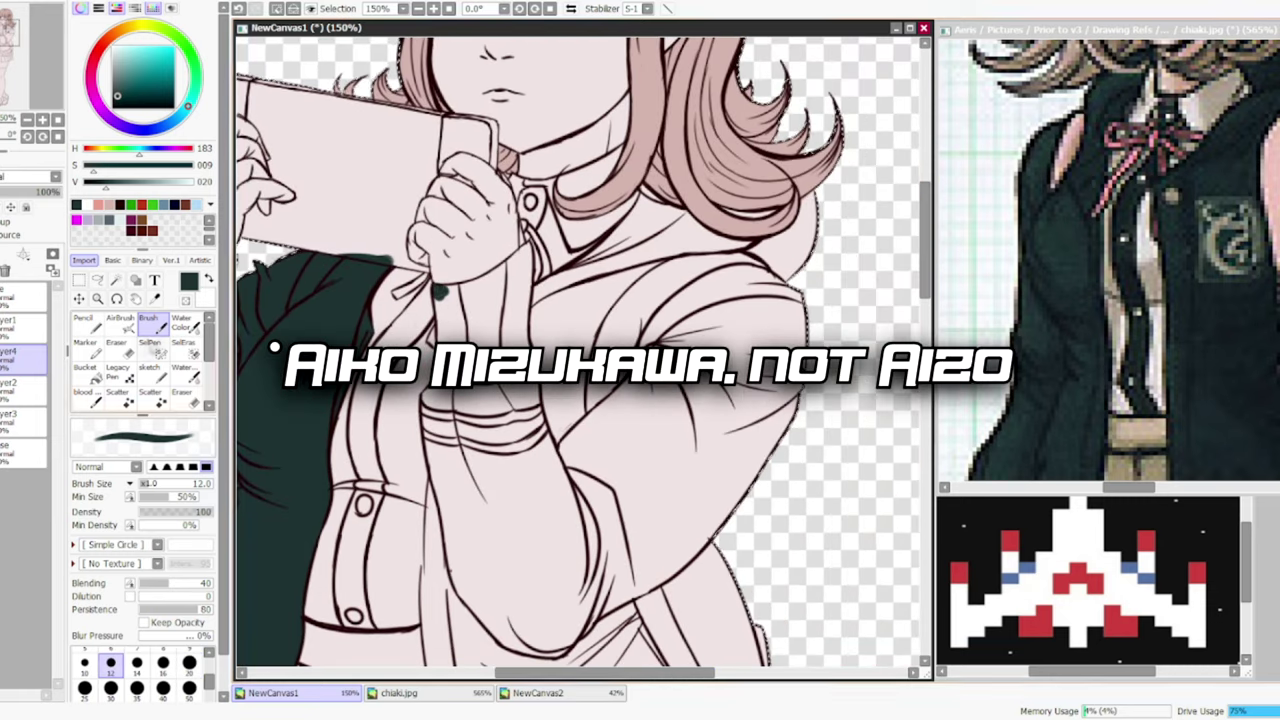
pyautogui.click(85, 320)
pyautogui.moveTo(435, 293)
pyautogui.mouseDown()
pyautogui.moveTo(505, 272)
pyautogui.moveTo(530, 246)
pyautogui.mouseUp()
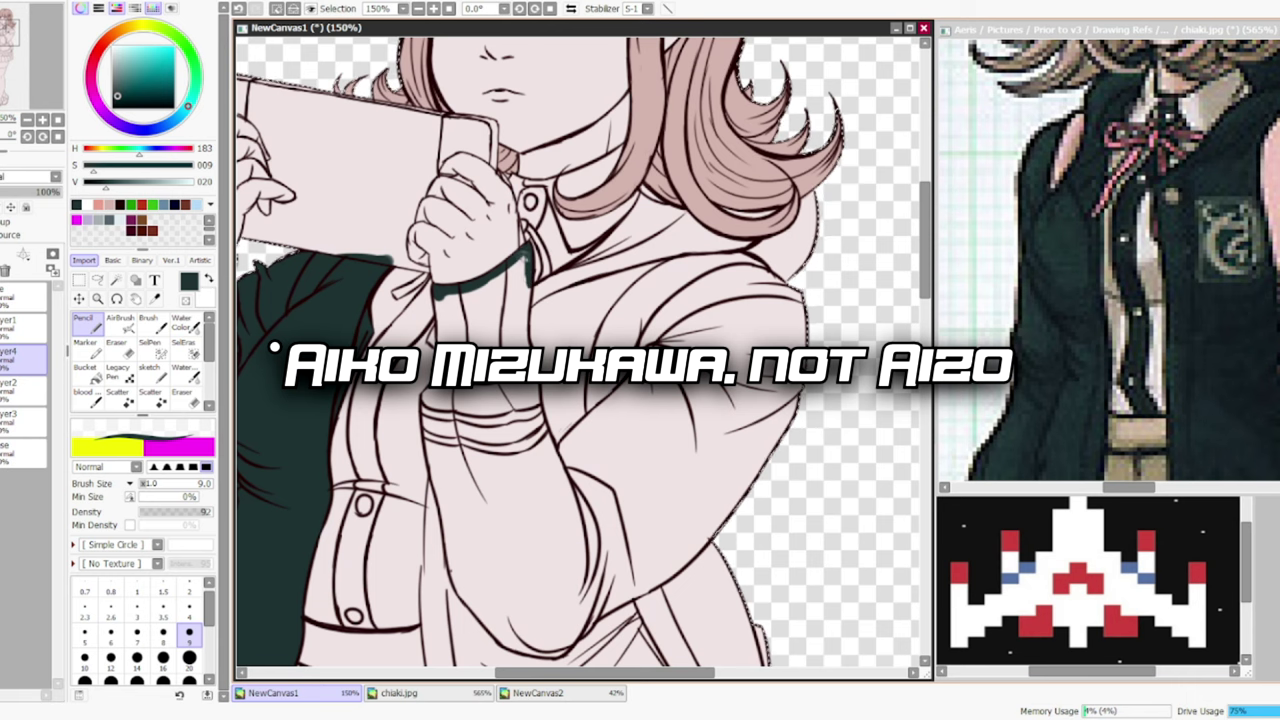
pyautogui.press('b')
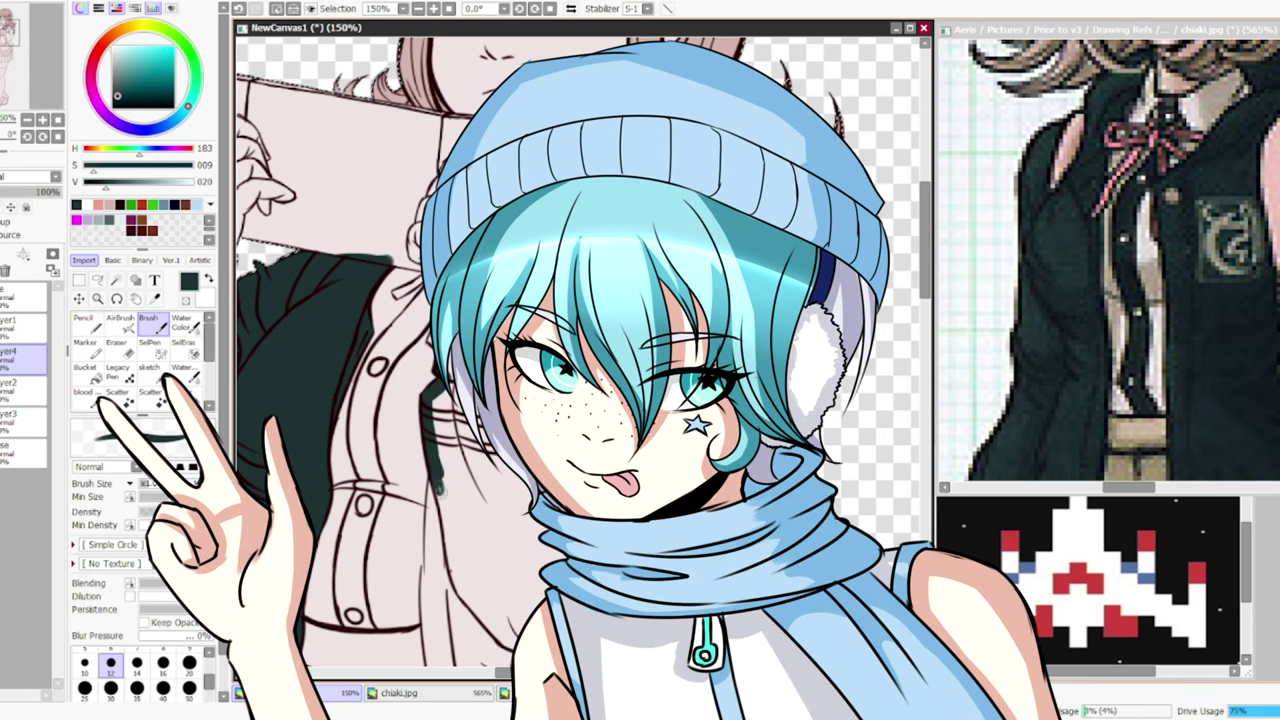
# - Trace the near half's side, front edge and ribbed hem in dark green and fill the enclosed jacket area
pyautogui.scroll(-5, 580, 350)
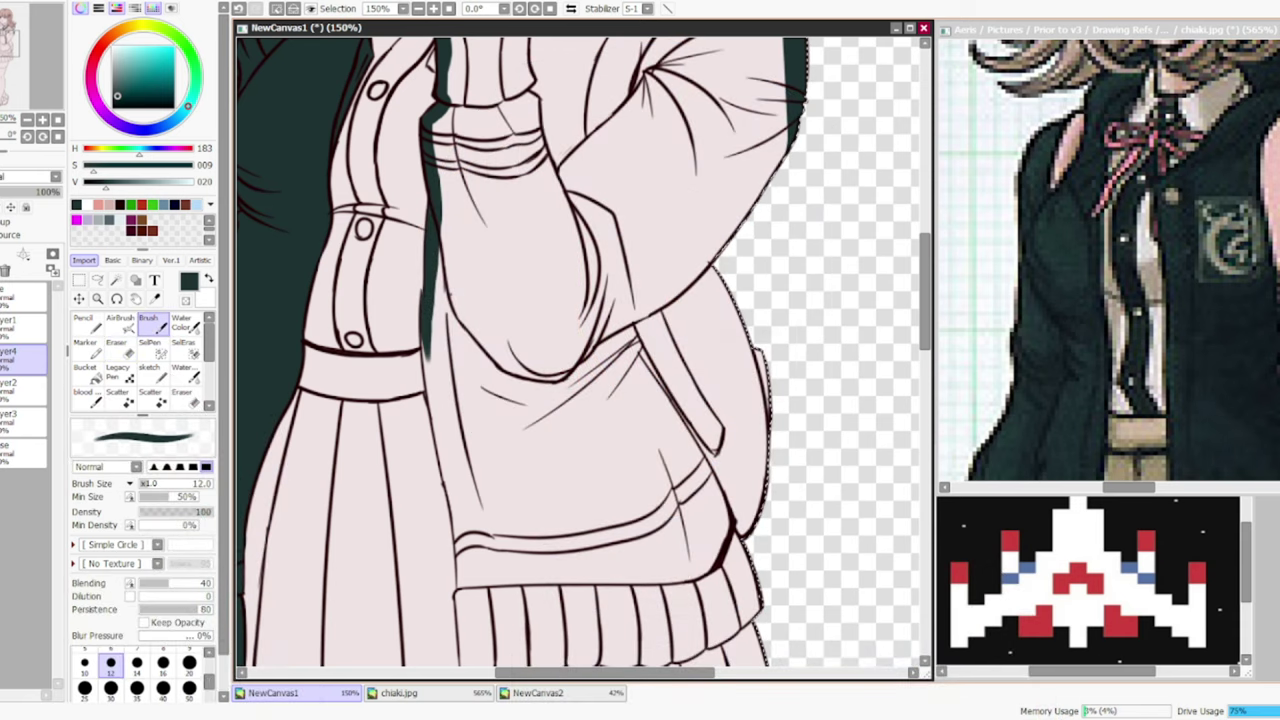
pyautogui.moveTo(628, 358); pyautogui.dragTo(660, 402)
pyautogui.scroll(-3, 580, 350)
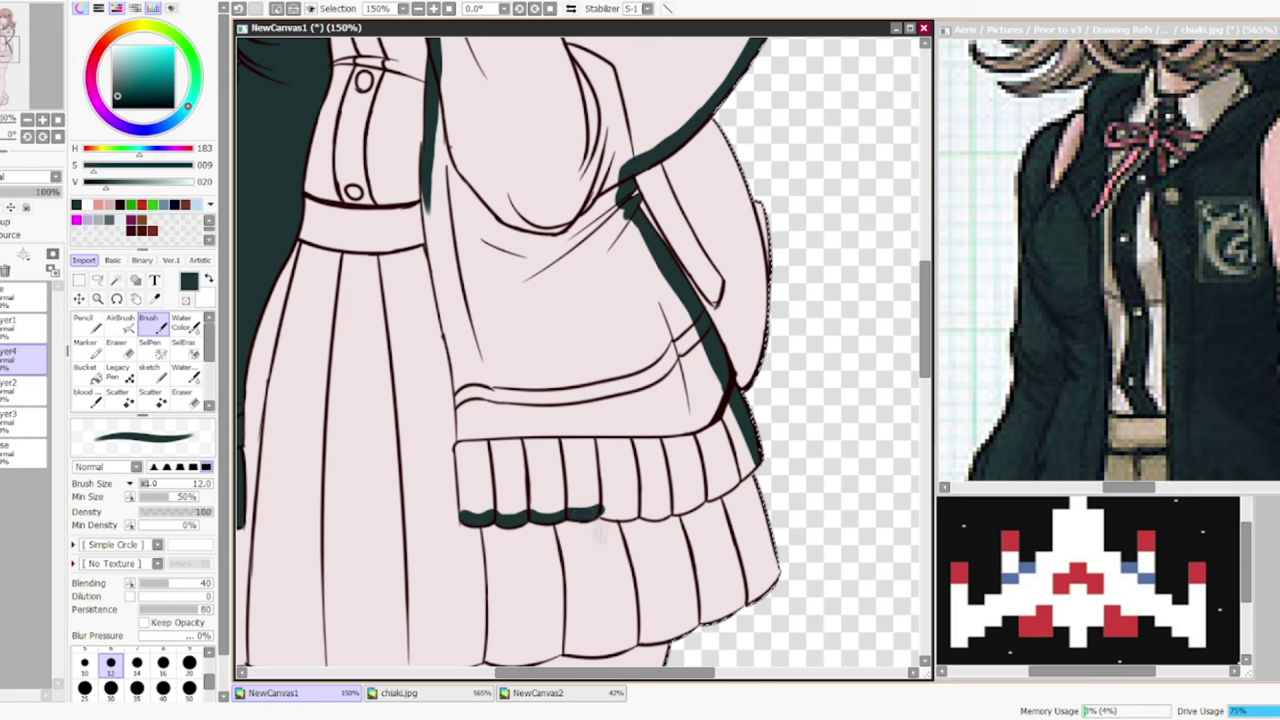
pyautogui.moveTo(655, 513); pyautogui.dragTo(725, 487)
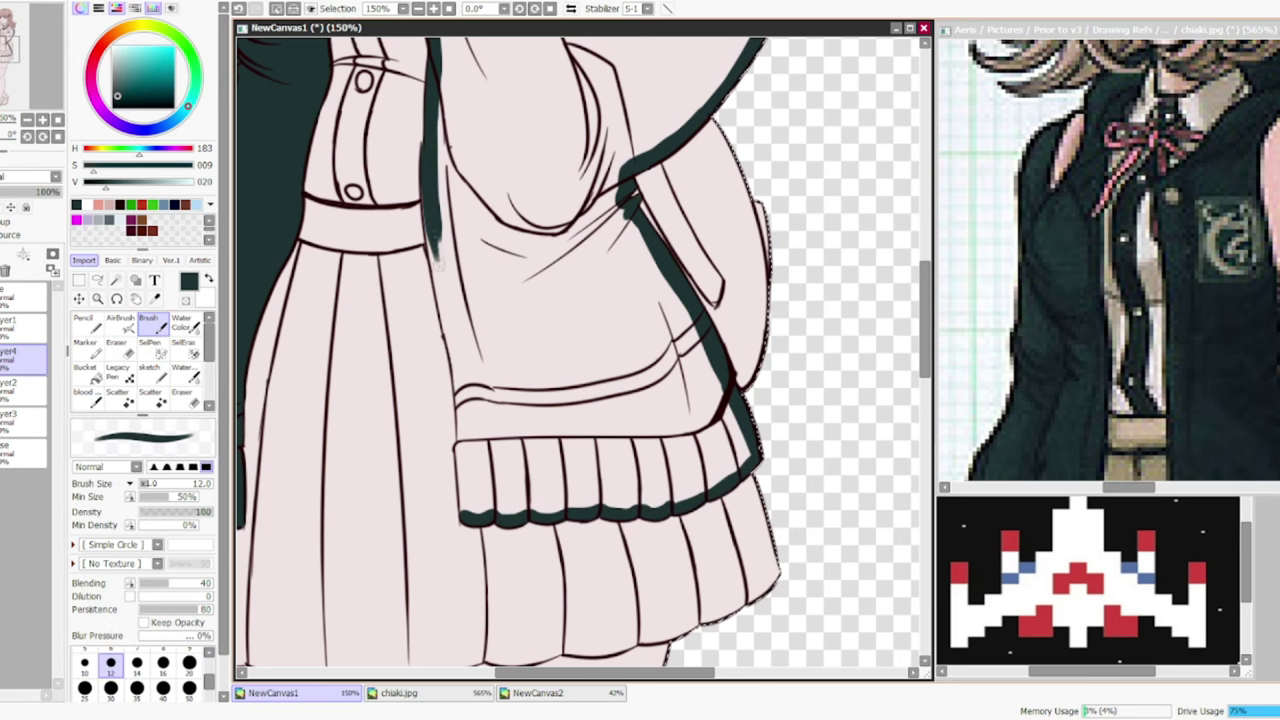
pyautogui.moveTo(430, 190); pyautogui.dragTo(462, 398)
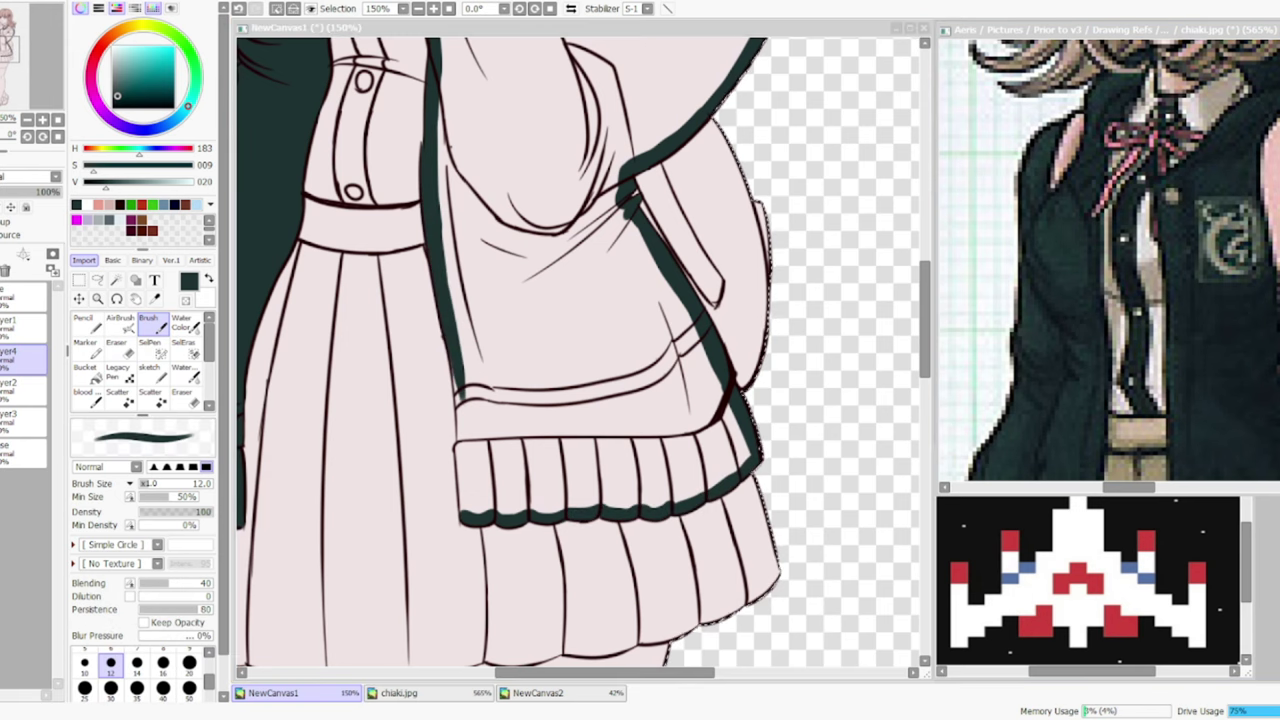
pyautogui.moveTo(463, 512); pyautogui.dragTo(459, 442)
pyautogui.click(600, 300)
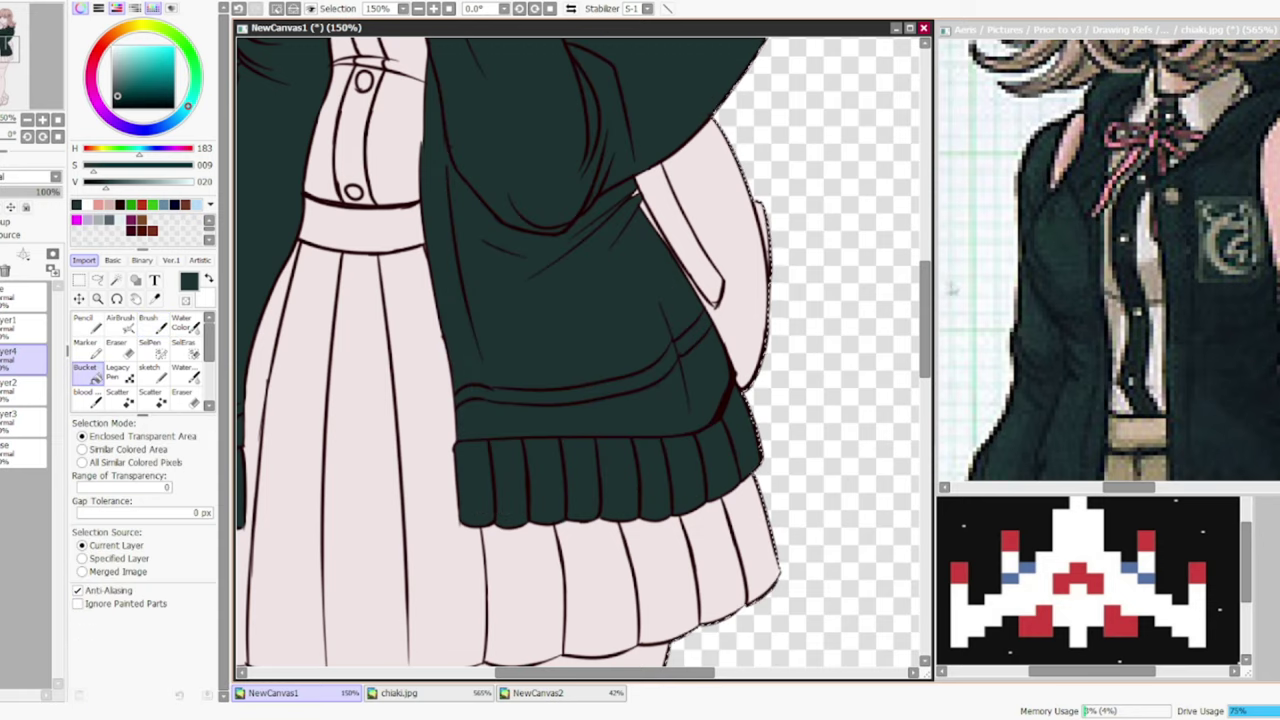
# - Erase the excess hair colour between the lower curls and the hood on Layer1 with a size 9 eraser
pyautogui.scroll(5, 580, 350)
pyautogui.click(83, 318)
pyautogui.click(20, 320)
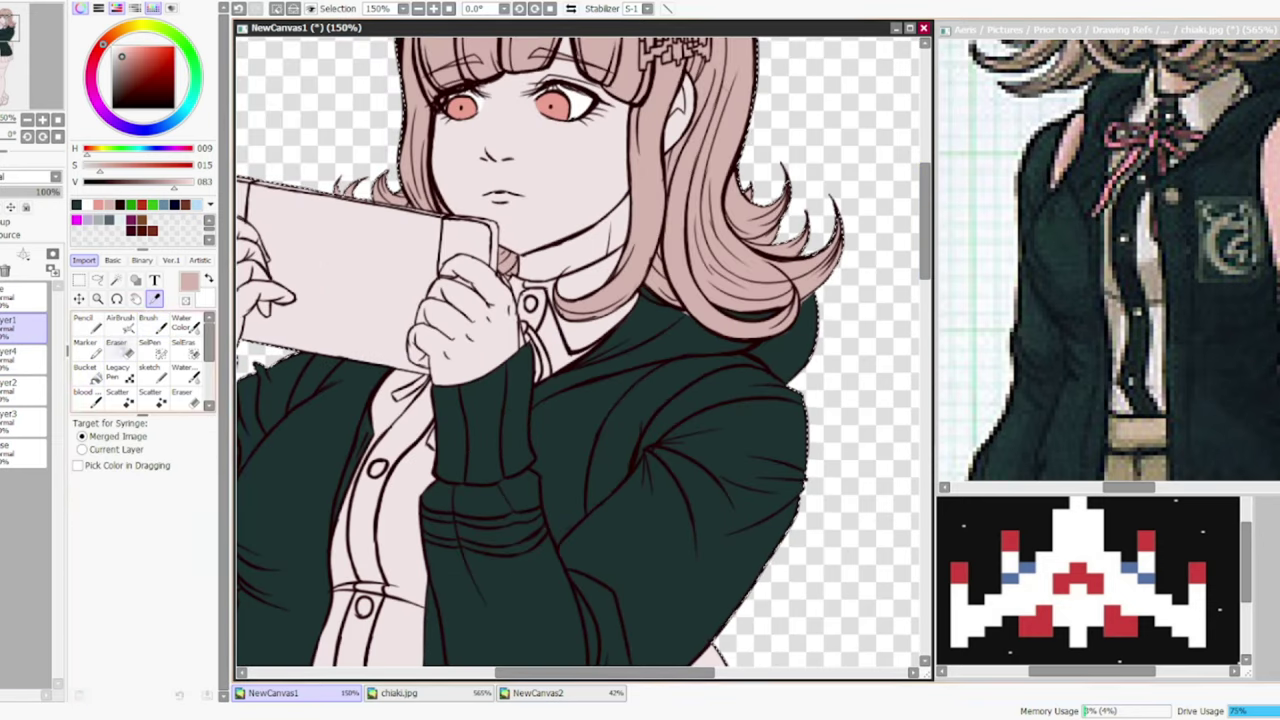
pyautogui.press('e')
pyautogui.moveTo(822, 300); pyautogui.dragTo(797, 380)
pyautogui.scroll(-2, 580, 350)
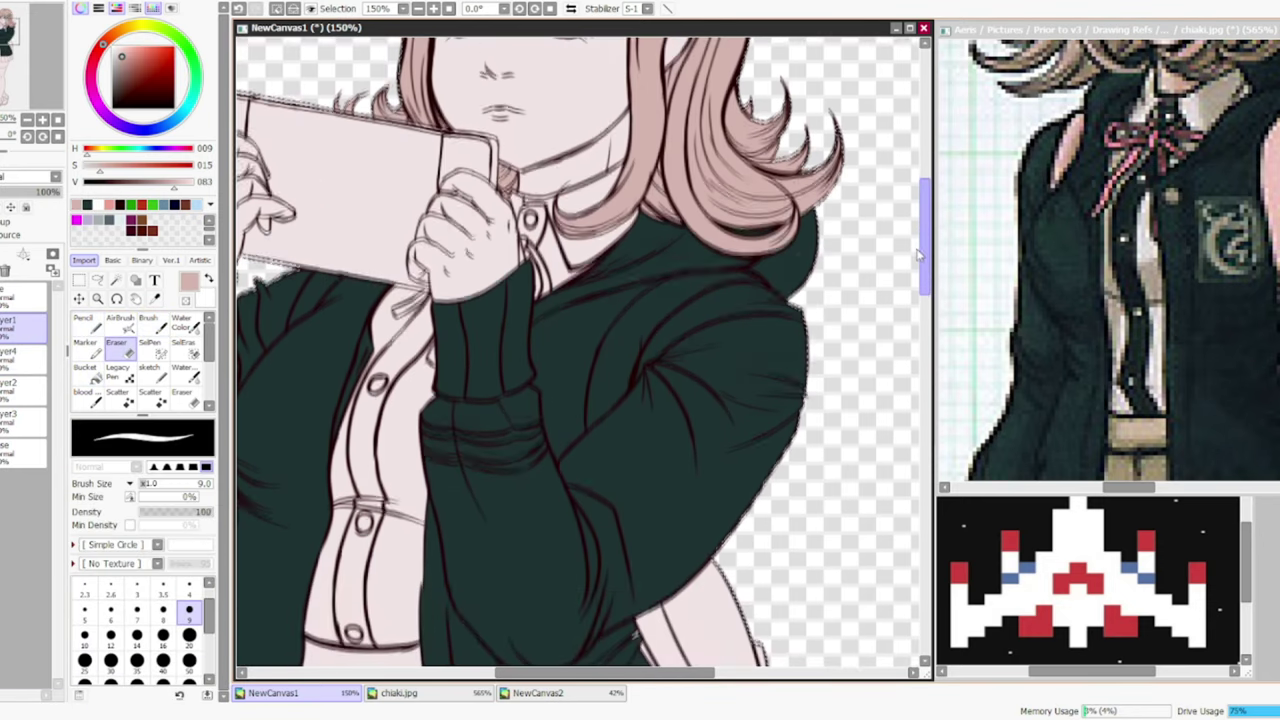
pyautogui.scroll(2, 580, 350)
# - Colour the collar band around its button dark green on Layer4 with a size 9 pencil
pyautogui.click(20, 352)
pyautogui.press('n')
pyautogui.scroll(3, 580, 350)
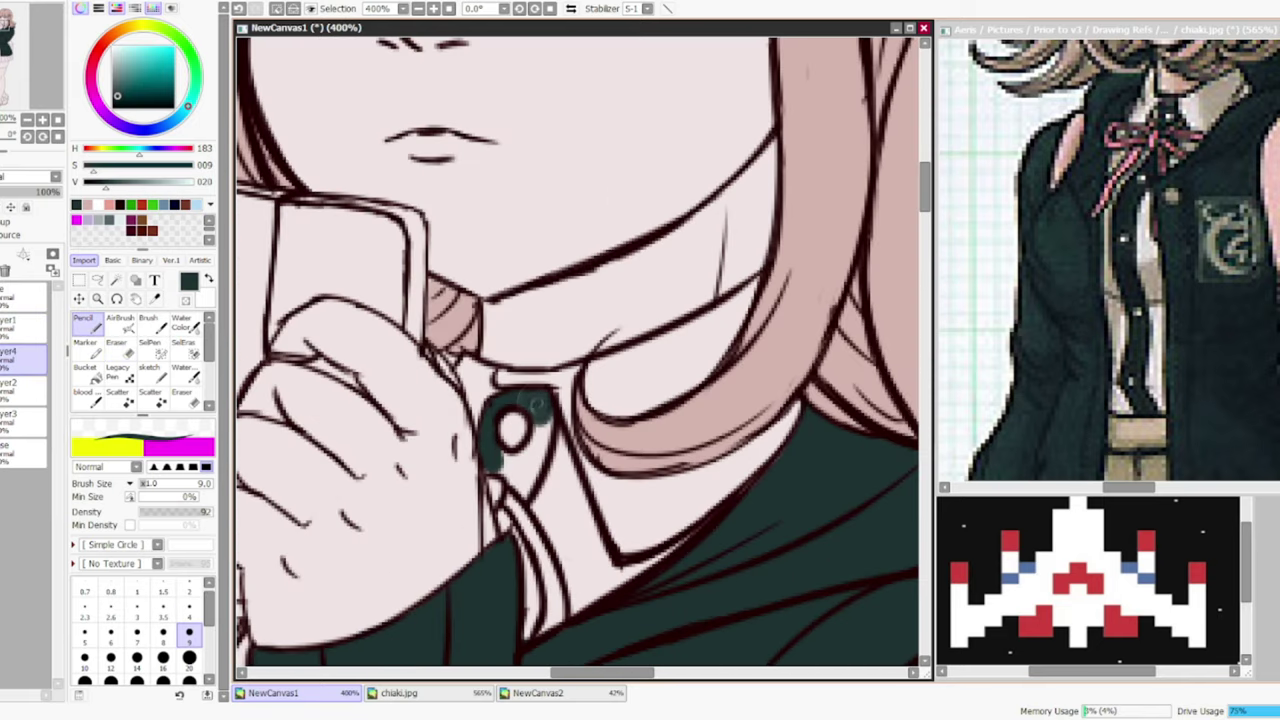
pyautogui.scroll(-5, 580, 350)
# - Fill the shirt's upper button strip dark green down to the chest fold, leaving the buttons uncoloured
pyautogui.moveTo(560, 440)
pyautogui.mouseDown()
pyautogui.moveTo(695, 358)
pyautogui.moveTo(700, 280)
pyautogui.mouseUp()
pyautogui.press('b')
pyautogui.press('n')
pyautogui.scroll(-5, 580, 350)
pyautogui.moveTo(552, 100); pyautogui.dragTo(583, 368)
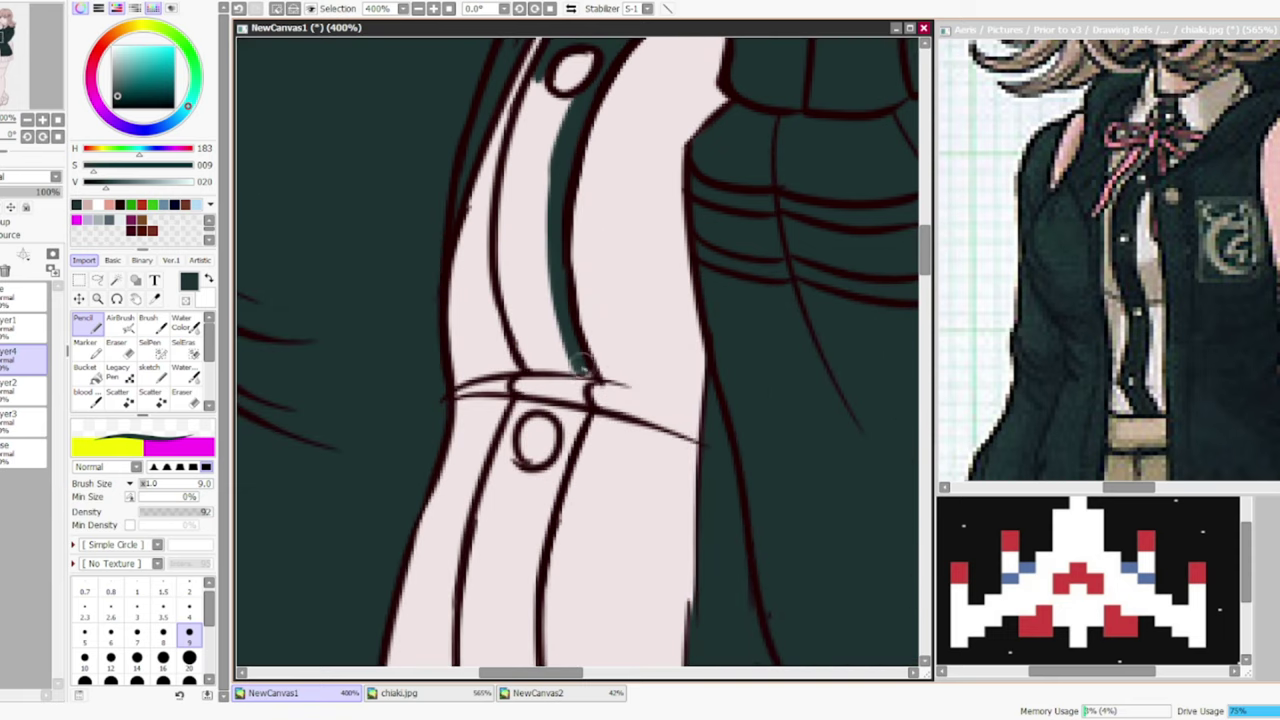
pyautogui.moveTo(525, 115); pyautogui.dragTo(505, 225)
pyautogui.moveTo(545, 95); pyautogui.dragTo(535, 372)
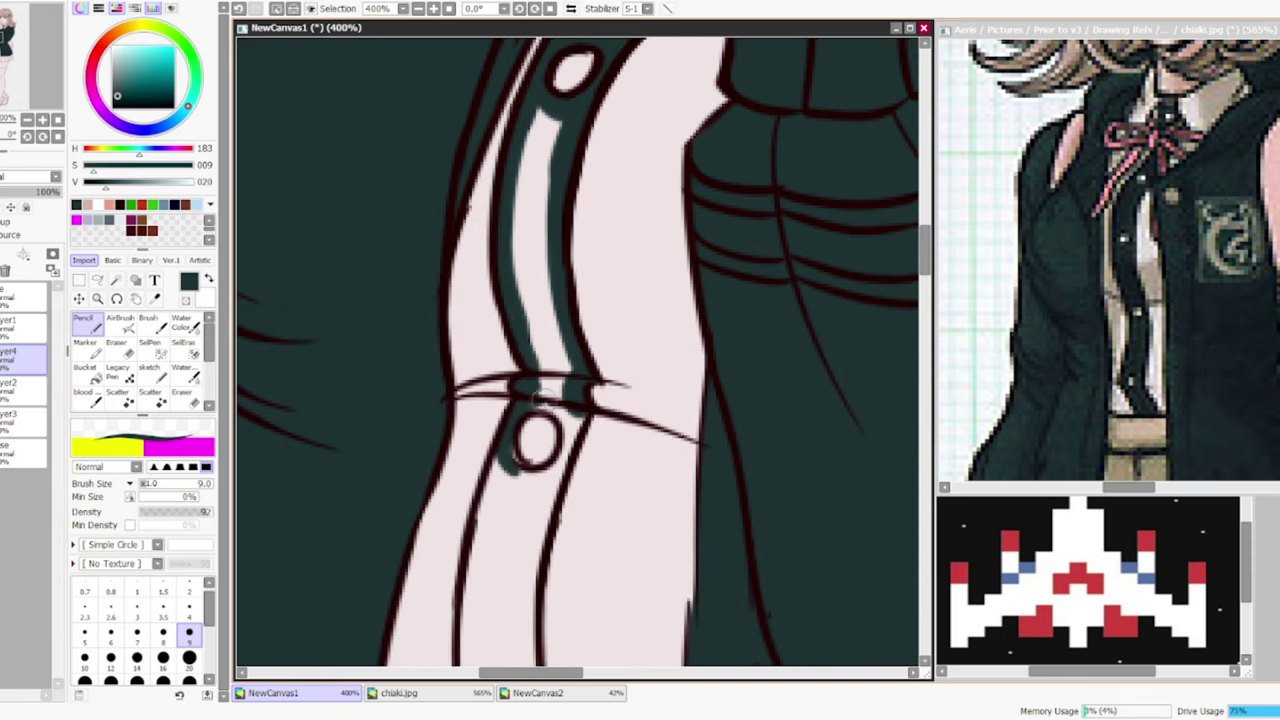
pyautogui.press('b')
pyautogui.click(545, 335)
pyautogui.press('n')
# - Fill the shirt's lower button strip dark green down to the waistband, leaving its two buttons uncoloured
pyautogui.scroll(-3, 500, 450)
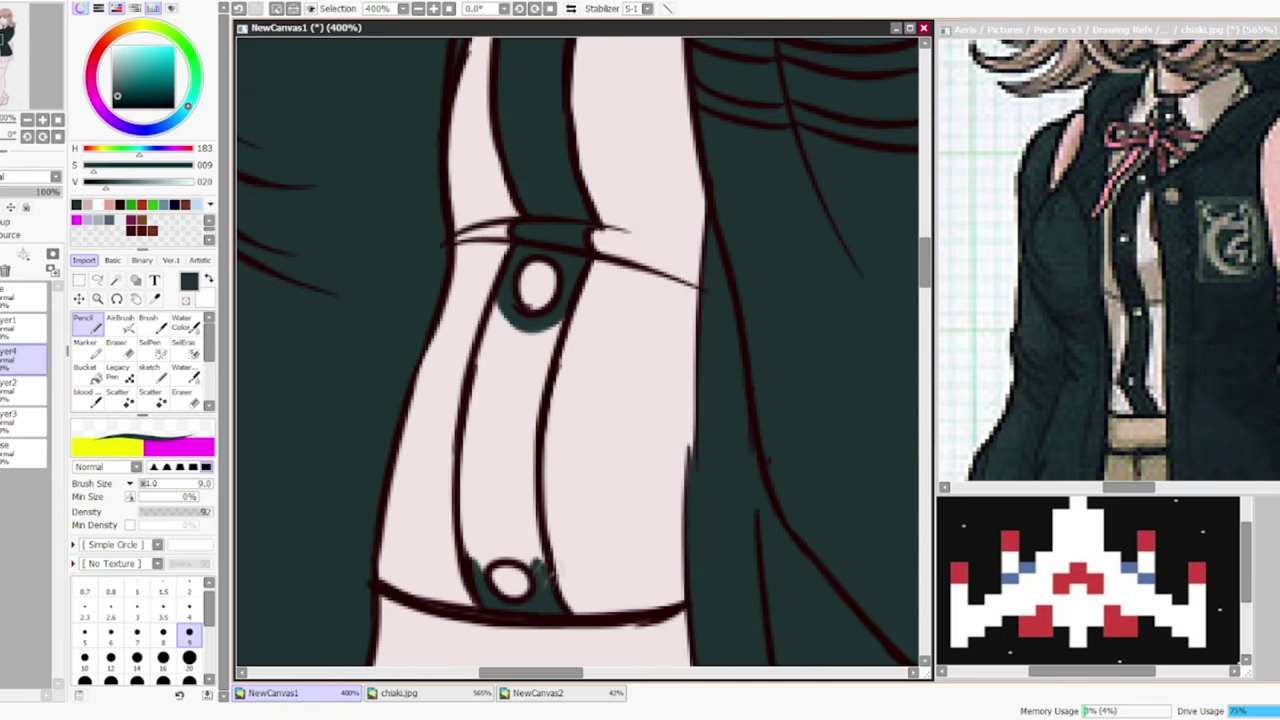
pyautogui.moveTo(500, 570); pyautogui.dragTo(530, 405)
pyautogui.moveTo(545, 315); pyautogui.dragTo(520, 515)
pyautogui.moveTo(490, 300); pyautogui.dragTo(470, 560)
pyautogui.press('b')
pyautogui.click(505, 430)
pyautogui.press('n')
# - Paint the shirt front pale grey on new Layer5 beneath the jacket colour with a size 20 brush
pyautogui.hotkey('ctrl', '0')
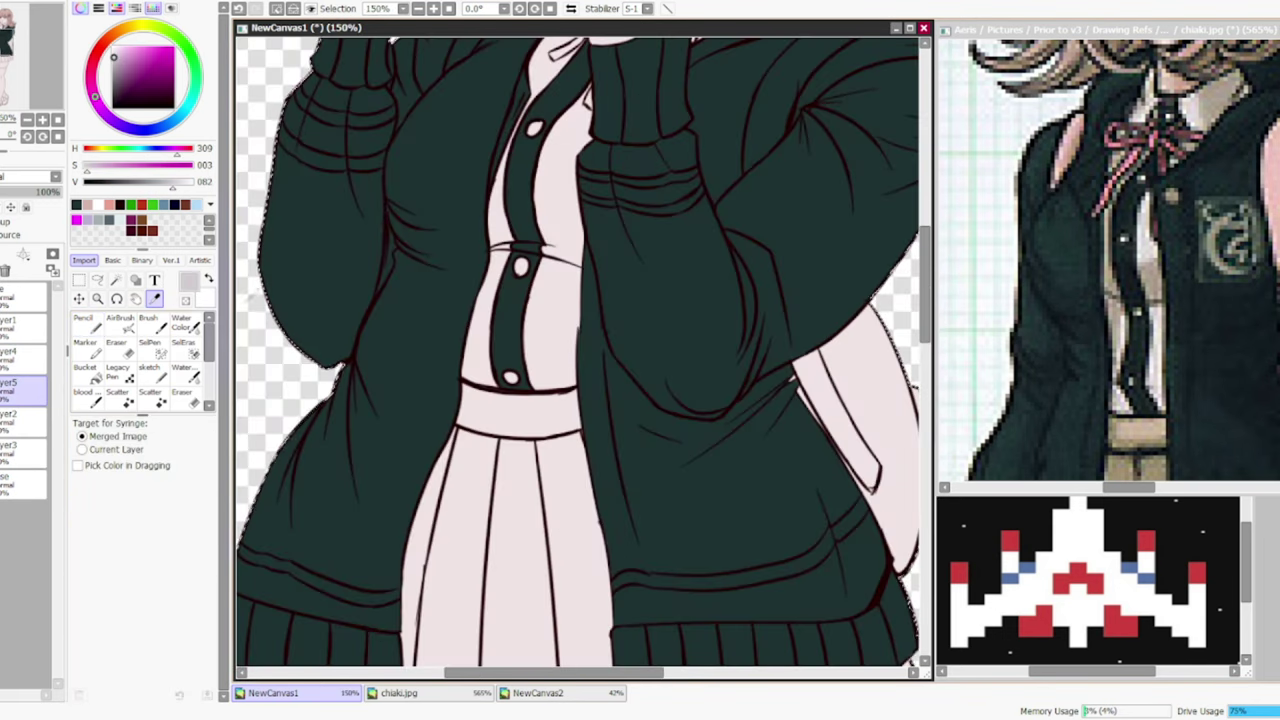
pyautogui.press('b')
pyautogui.moveTo(540, 385)
pyautogui.mouseDown()
pyautogui.moveTo(468, 297)
pyautogui.moveTo(480, 222)
pyautogui.moveTo(560, 140)
pyautogui.mouseUp()
pyautogui.scroll(3, 560, 140)
pyautogui.moveTo(560, 366); pyautogui.dragTo(560, 312)
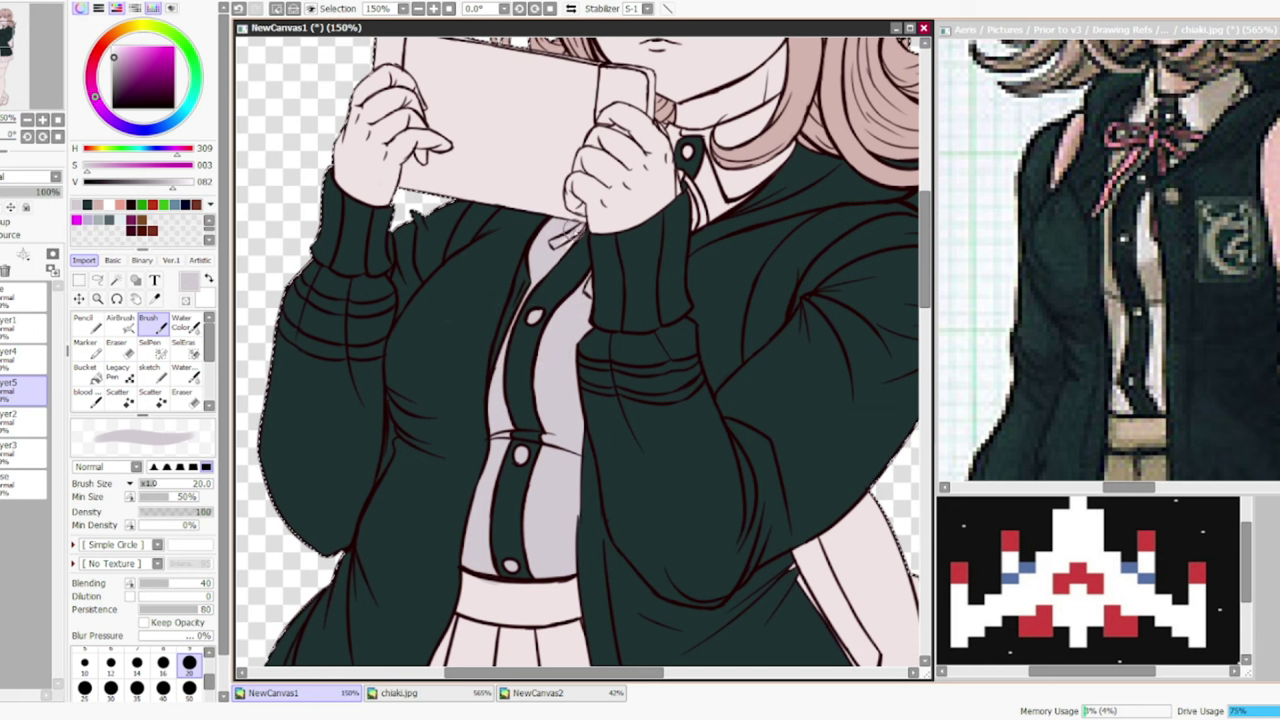
# - Extend the pale grey shirt colour over the collar and neckline with a smaller brush
pyautogui.hotkey('ctrl', '+')
pyautogui.press('[')
pyautogui.press('[')
pyautogui.moveTo(575, 285)
pyautogui.mouseDown()
pyautogui.moveTo(767, 259)
pyautogui.moveTo(572, 364)
pyautogui.moveTo(612, 377)
pyautogui.mouseUp()
# - Colour the neck ribbon and its loose ends pink on new Layer6 with a size 9 pencil
pyautogui.press('g')
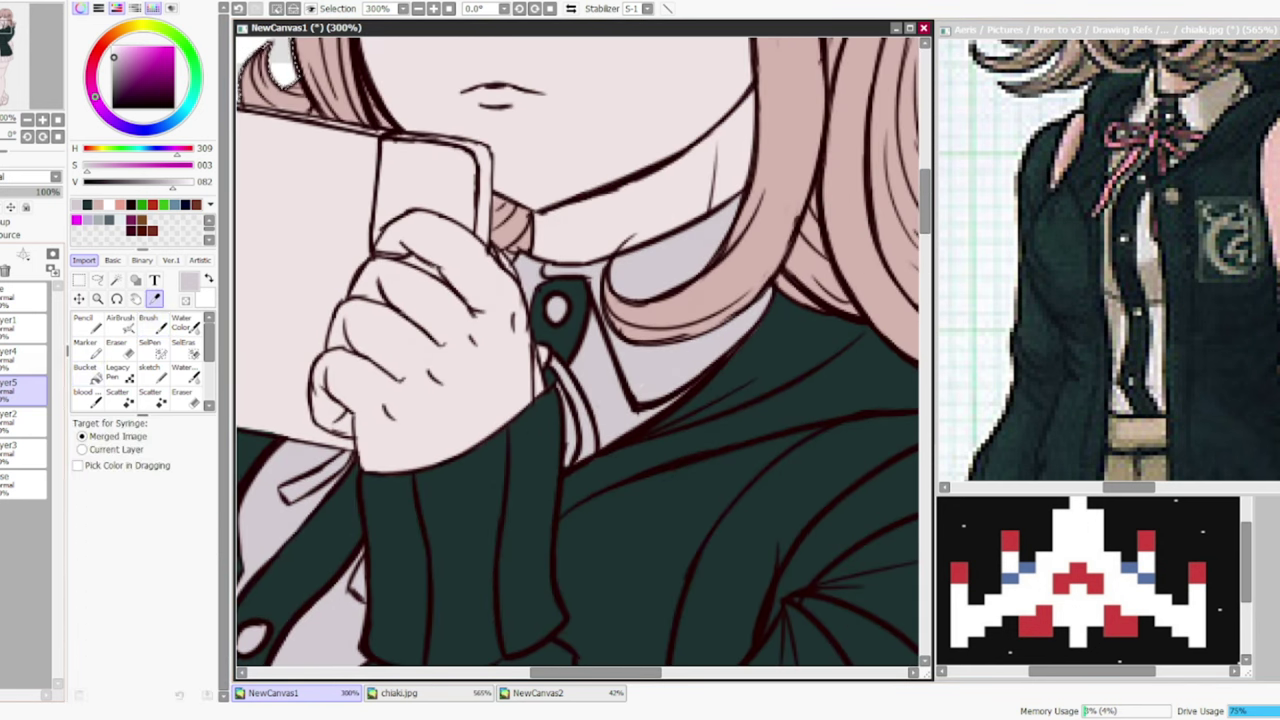
pyautogui.hotkey('ctrl', 'shift', 'n')
pyautogui.press('n')
pyautogui.scroll(-4, 577, 352)
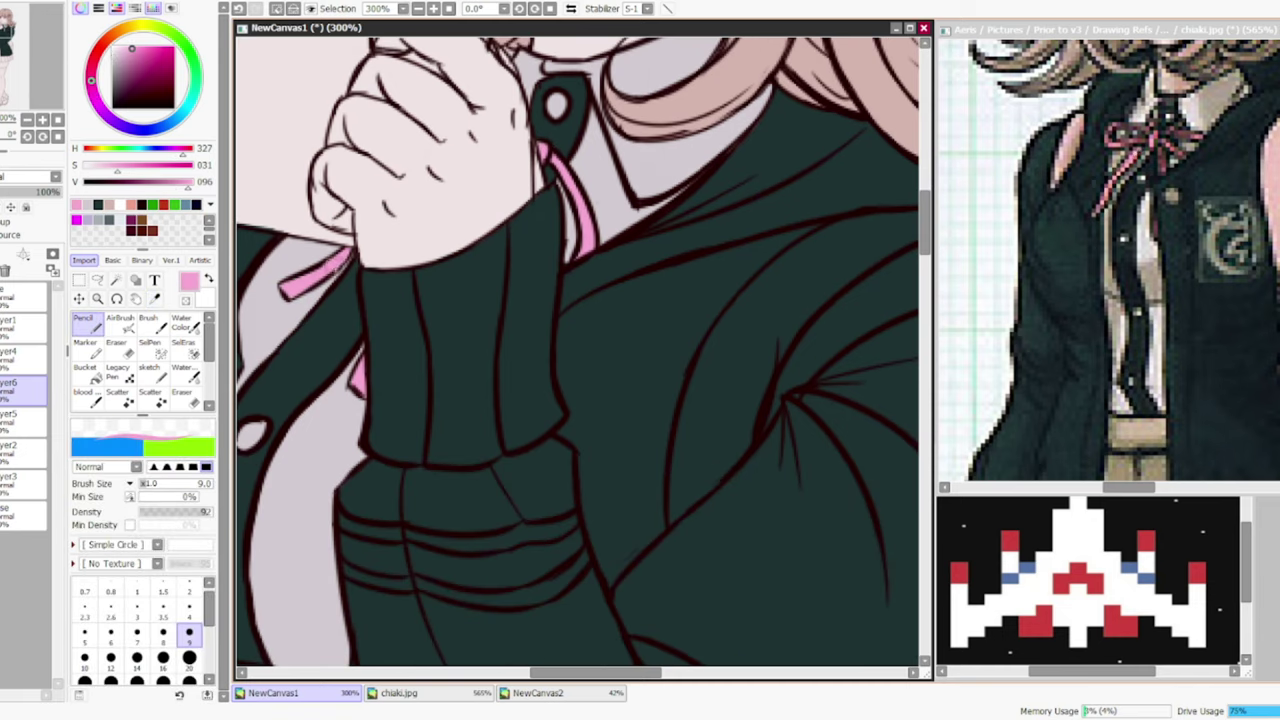
# - Paint the backpack behind the jacket's back pink on Layer6 with a size 50 brush
pyautogui.scroll(-3, 577, 352)
pyautogui.scroll(-5, 577, 352)
pyautogui.scroll(-5, 1108, 260)
pyautogui.press('b')
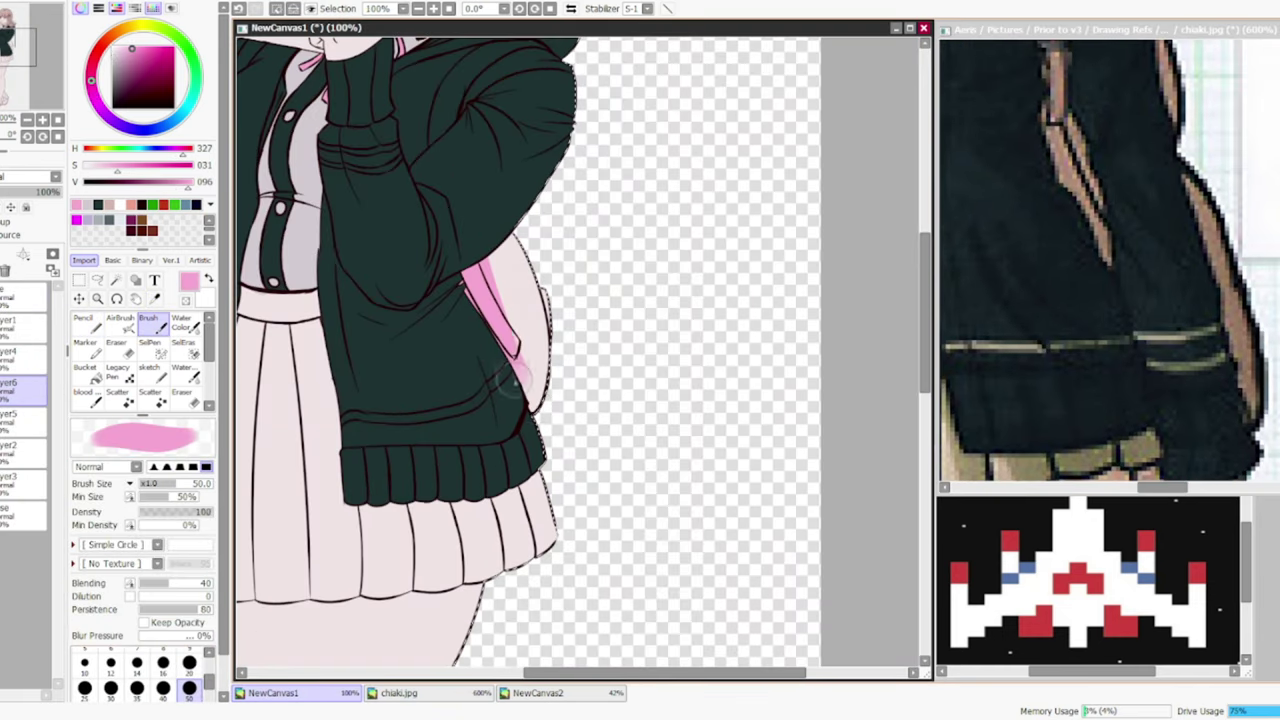
pyautogui.scroll(5, 506, 372)
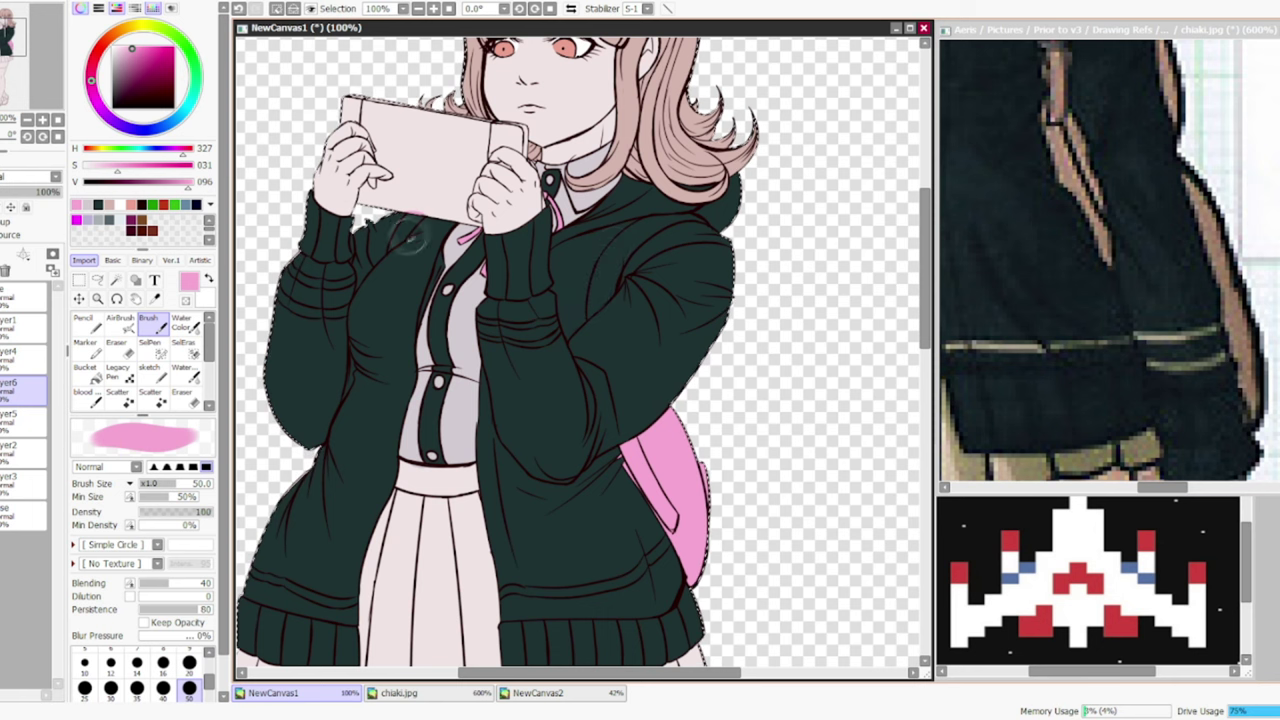
# - Finish the pink of the backpack's shoulder straps over the jacket and clean up their edges with the eraser
pyautogui.press('e')
pyautogui.scroll(2, 416, 232)
pyautogui.moveTo(380, 300); pyautogui.dragTo(300, 290)
pyautogui.scroll(-3, 622, 298)
pyautogui.moveTo(705, 270)
pyautogui.mouseDown()
pyautogui.moveTo(622, 298)
pyautogui.moveTo(760, 276)
pyautogui.moveTo(640, 320)
pyautogui.moveTo(445, 575)
pyautogui.moveTo(588, 358)
pyautogui.moveTo(450, 570)
pyautogui.moveTo(680, 290)
pyautogui.moveTo(530, 360)
pyautogui.moveTo(470, 545)
pyautogui.moveTo(543, 434)
pyautogui.mouseUp()
# - Paint the pleated skirt and its waistband beige on new Layer7 with a size 50 brush, erasing overspill with a size 9 eraser
pyautogui.scroll(-6, 543, 434)
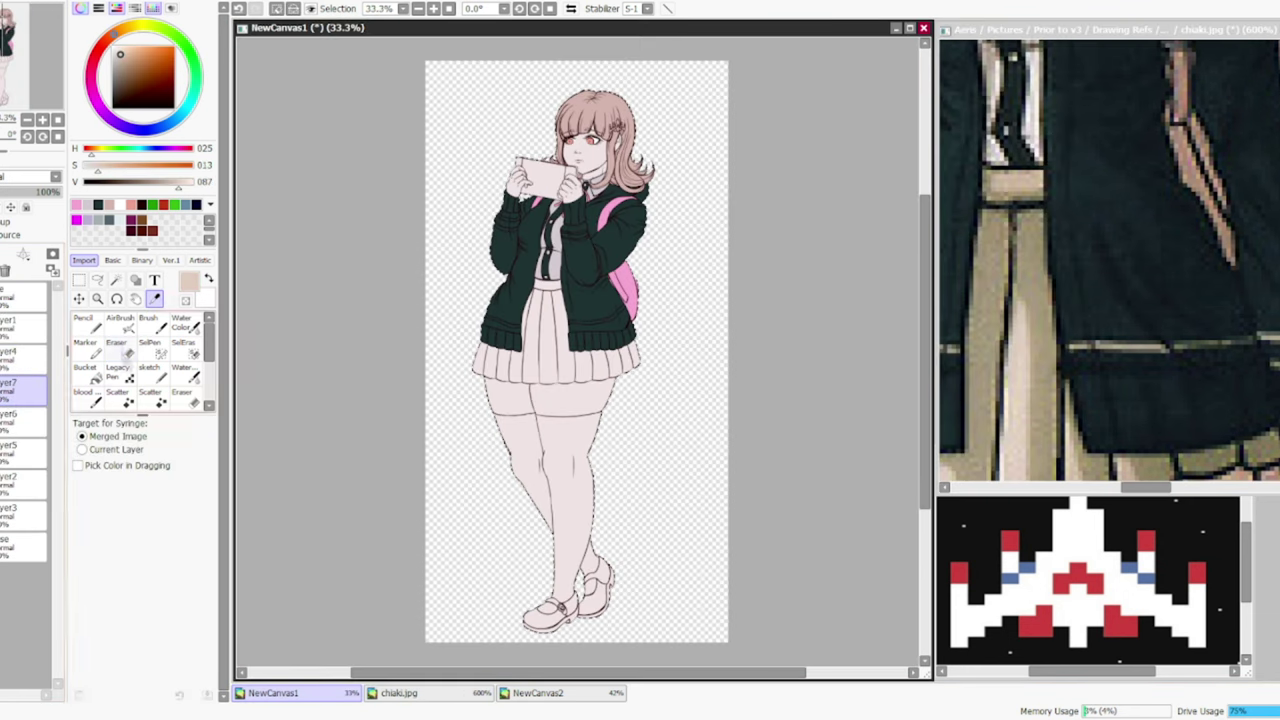
pyautogui.scroll(3, 560, 340)
pyautogui.press('b')
pyautogui.moveTo(425, 340); pyautogui.dragTo(410, 415)
pyautogui.moveTo(503, 428)
pyautogui.mouseDown()
pyautogui.moveTo(579, 436)
pyautogui.moveTo(784, 422)
pyautogui.moveTo(677, 420)
pyautogui.mouseUp()
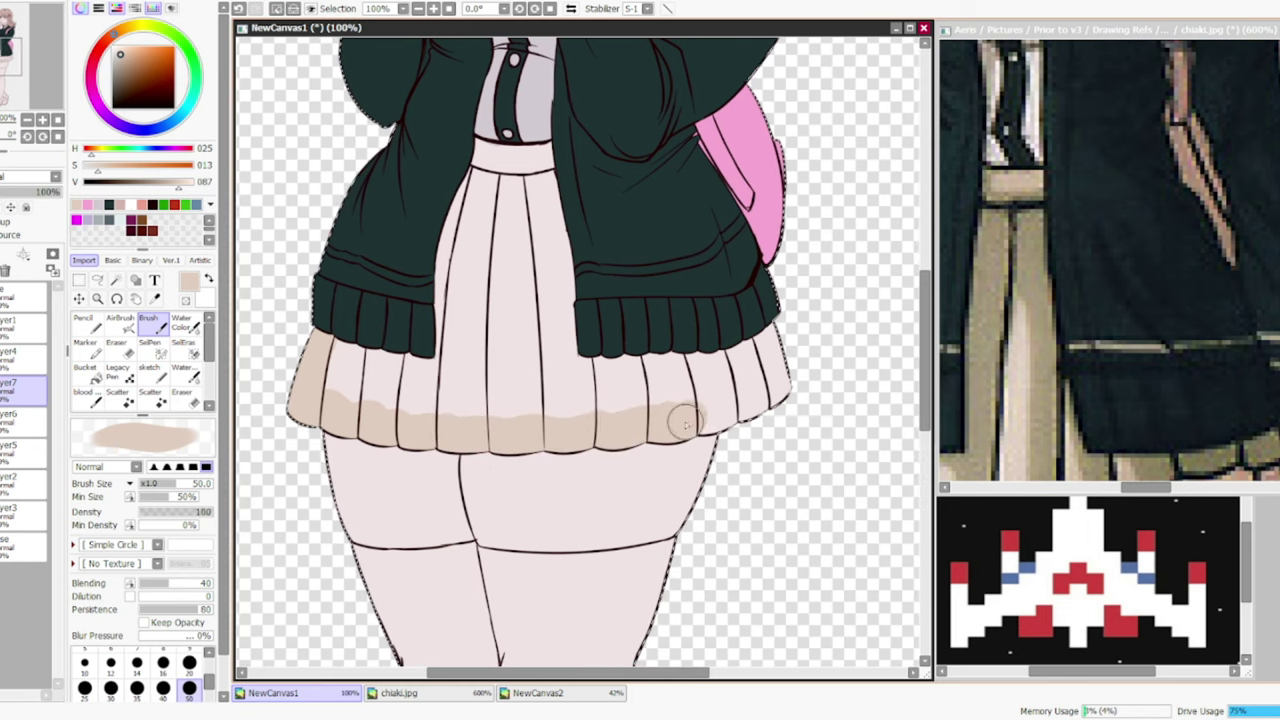
pyautogui.moveTo(808, 357); pyautogui.dragTo(768, 252)
pyautogui.scroll(-2, 430, 120)
pyautogui.press('e')
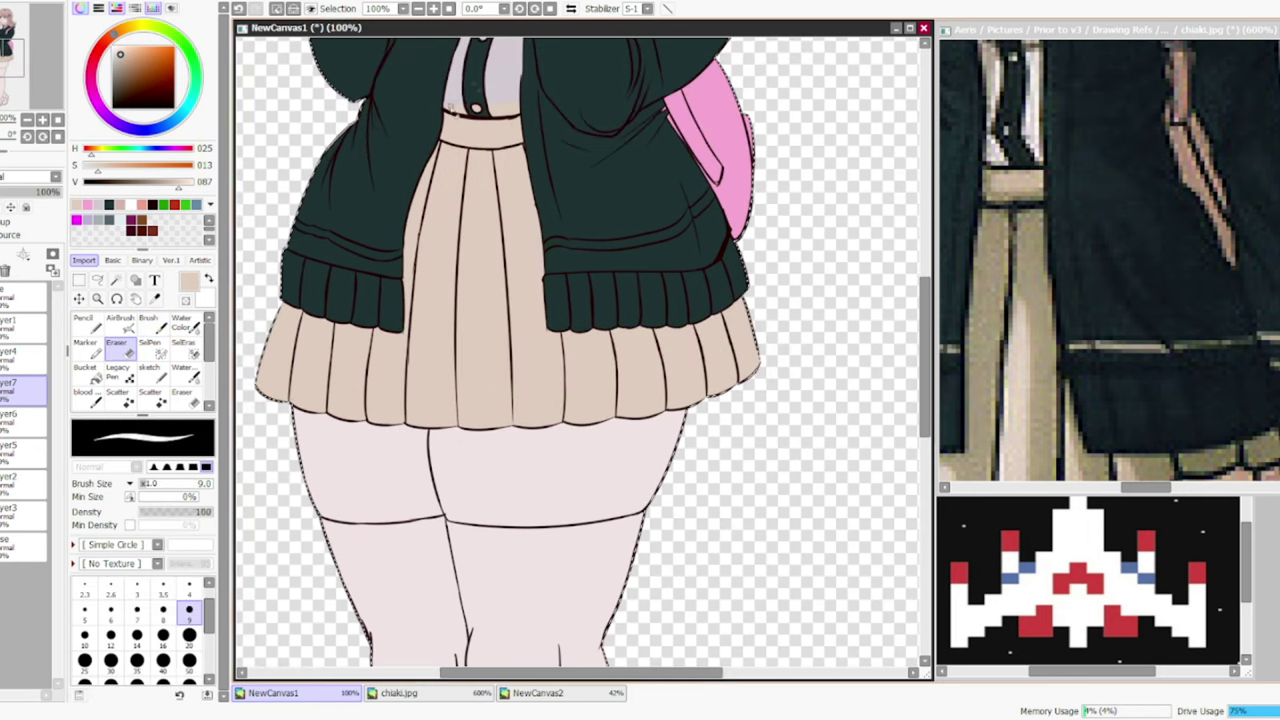
pyautogui.scroll(4, 443, 211)
pyautogui.scroll(-6, 583, 195)
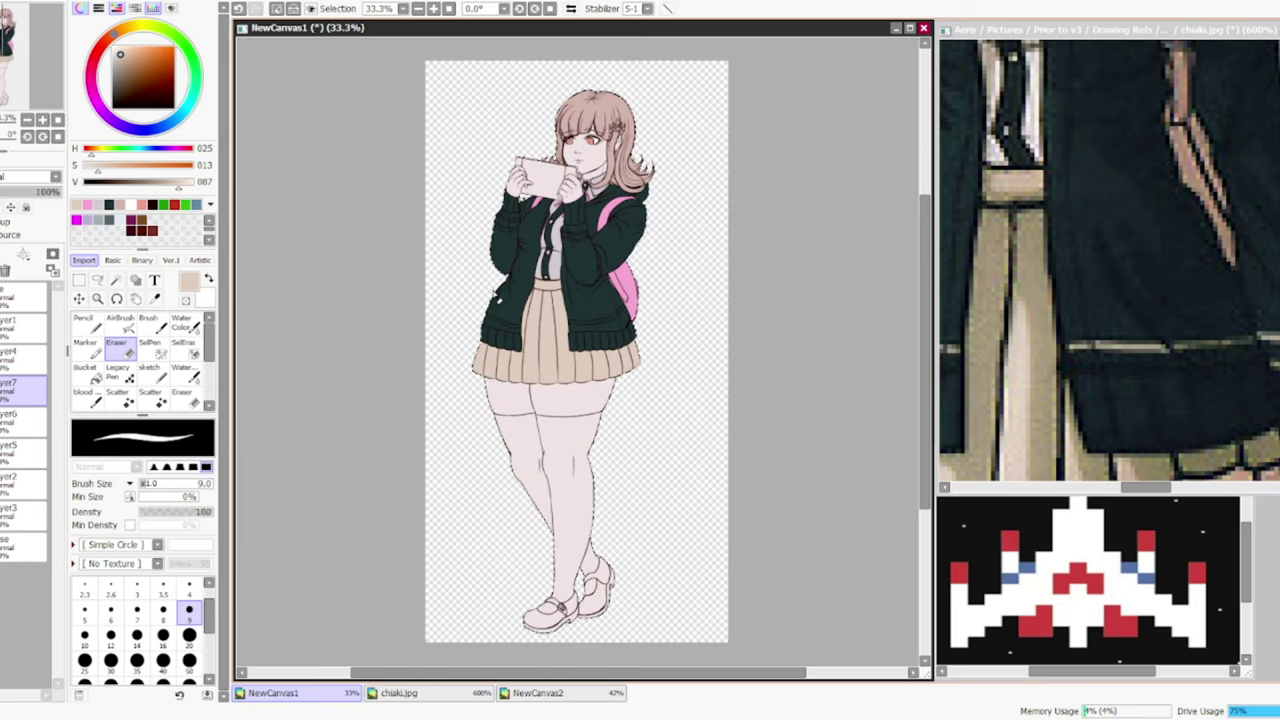
# - Sample the stocking colour from chiaki.jpg and paint both thigh-high stockings near-black down to the shoes with a size 50 brush
pyautogui.scroll(-5, 1100, 260)
pyautogui.keyDown('alt'); pyautogui.click(1050, 300); pyautogui.keyUp('alt')
pyautogui.scroll(3, 612, 495)
pyautogui.press('b')
pyautogui.moveTo(268, 240); pyautogui.dragTo(369, 254)
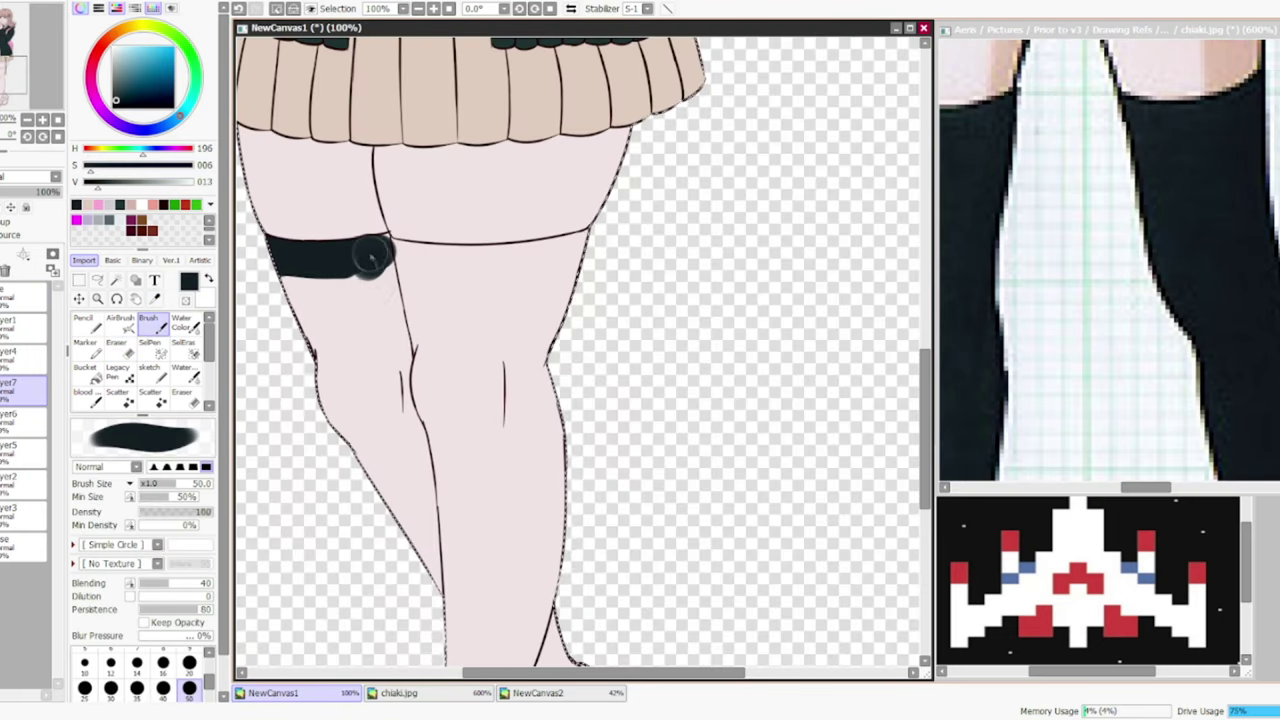
pyautogui.press('n')
pyautogui.press('b')
pyautogui.scroll(3, 377, 251)
pyautogui.moveTo(290, 225)
pyautogui.mouseDown()
pyautogui.moveTo(585, 265)
pyautogui.moveTo(700, 262)
pyautogui.mouseUp()
pyautogui.scroll(-2, 500, 271)
pyautogui.scroll(-3, 698, 262)
pyautogui.moveTo(712, 212)
pyautogui.mouseDown()
pyautogui.moveTo(703, 580)
pyautogui.moveTo(610, 650)
pyautogui.moveTo(520, 245)
pyautogui.moveTo(720, 600)
pyautogui.mouseUp()
pyautogui.click(24, 290)
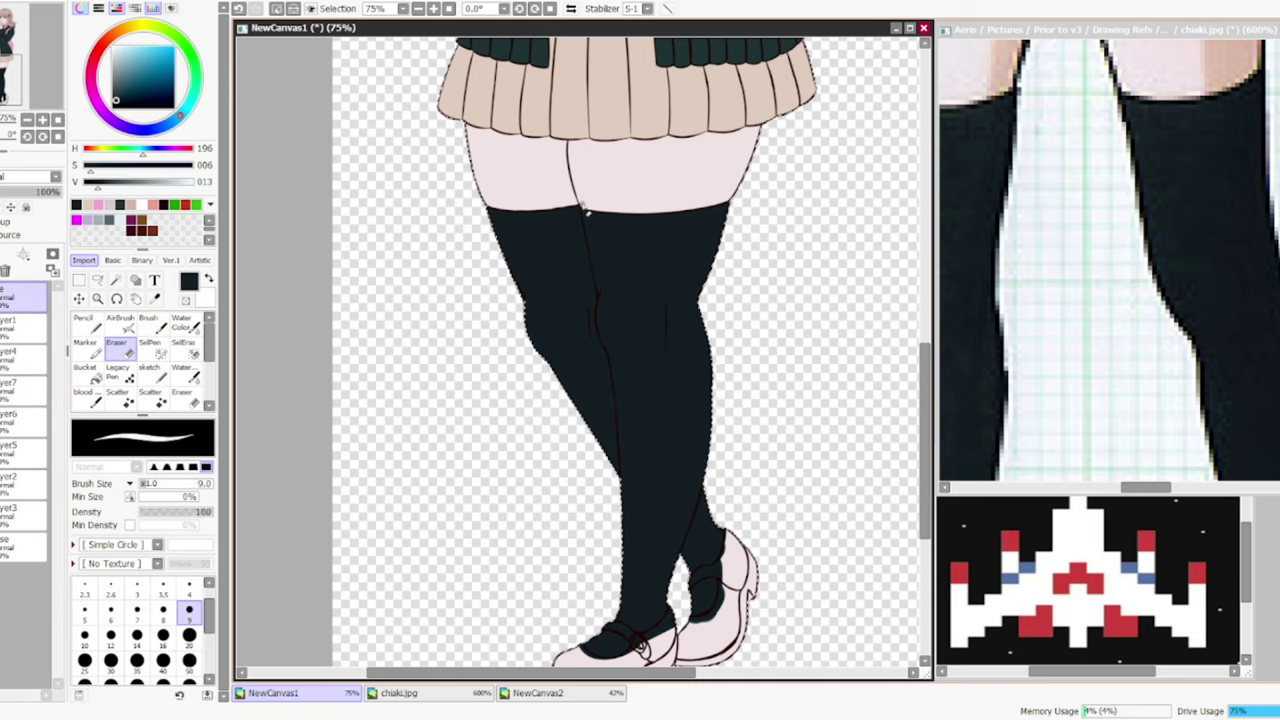
# - Paint the front shoe's upper and strap pink on Layer4, reducing the brush from size 50 to 20 for the narrow parts
pyautogui.scroll(5, 580, 350)
pyautogui.scroll(-8, 580, 350)
pyautogui.keyDown('alt'); pyautogui.click(725, 380); pyautogui.keyUp('alt')
pyautogui.scroll(3, 640, 420)
pyautogui.click(345, 455)
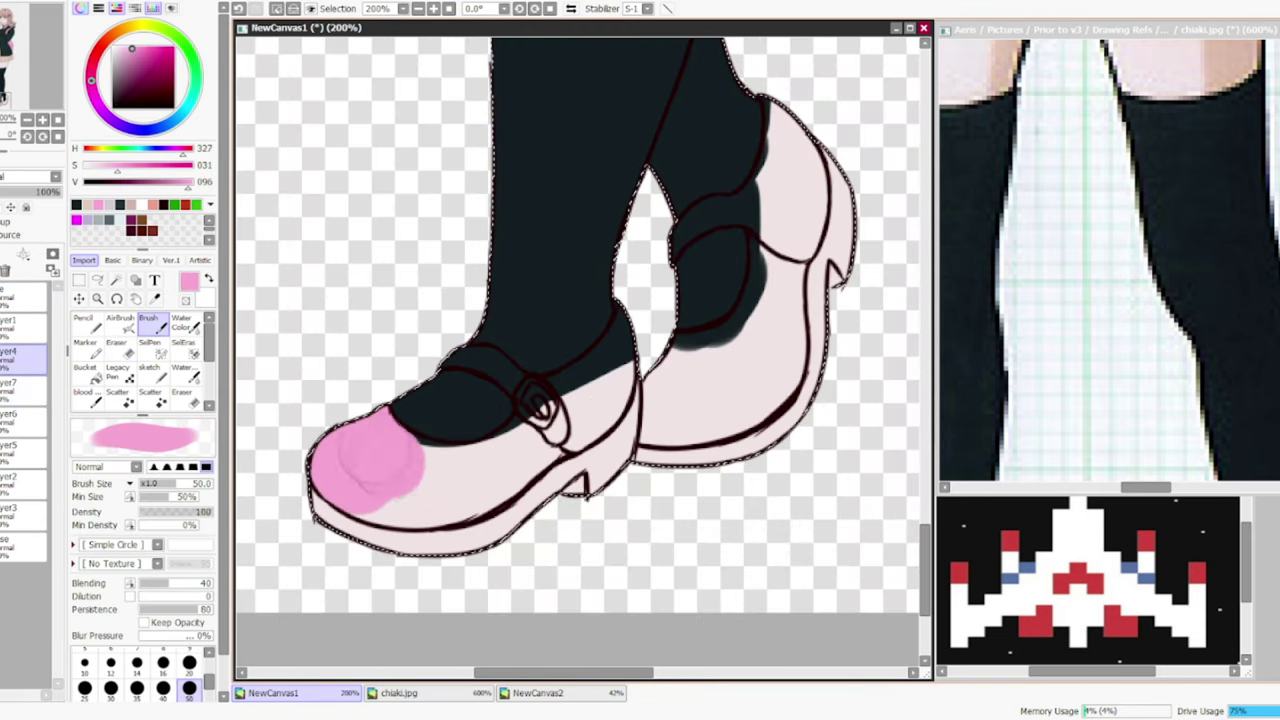
pyautogui.moveTo(425, 480)
pyautogui.mouseDown()
pyautogui.moveTo(490, 469)
pyautogui.moveTo(598, 378)
pyautogui.mouseUp()
pyautogui.press('[')
pyautogui.press('[')
pyautogui.press('[')
pyautogui.press('[')
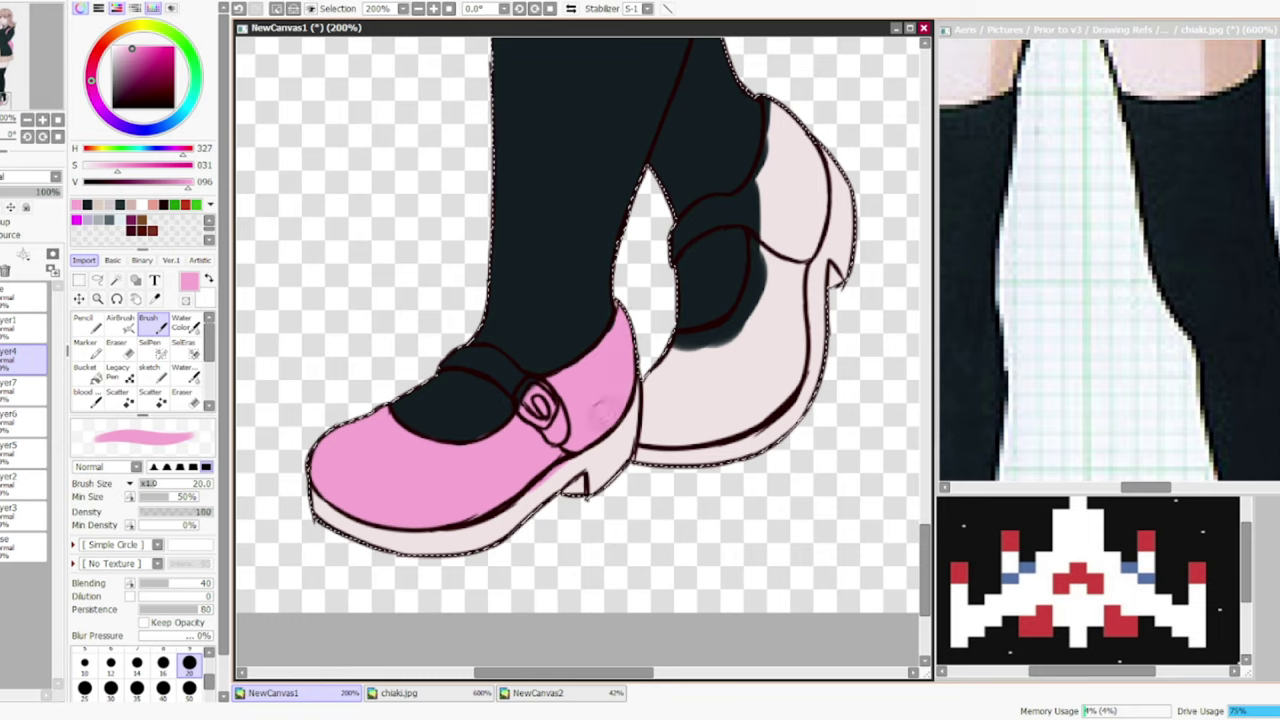
pyautogui.press('n')
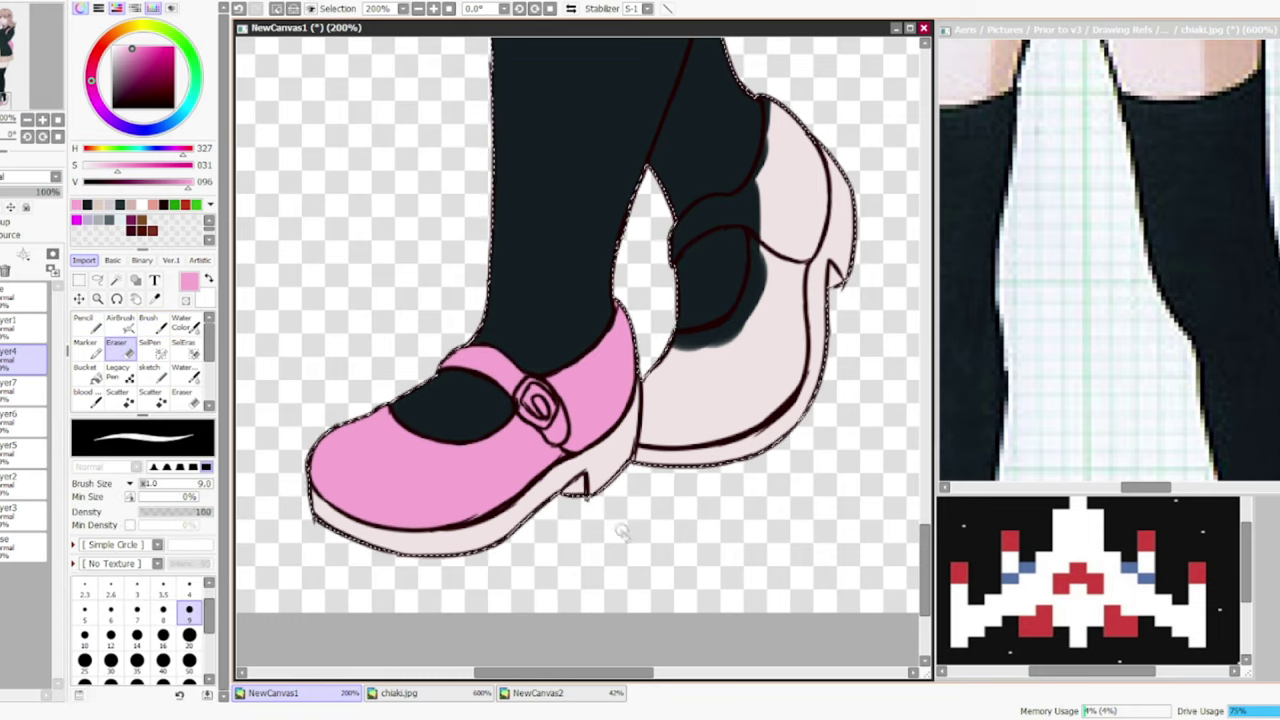
# - Paint the rear shoe's upper, strap and heel cap pink with the size 20 brush, and erase stray colour around it
pyautogui.press('b')
pyautogui.moveTo(656, 372); pyautogui.dragTo(652, 432)
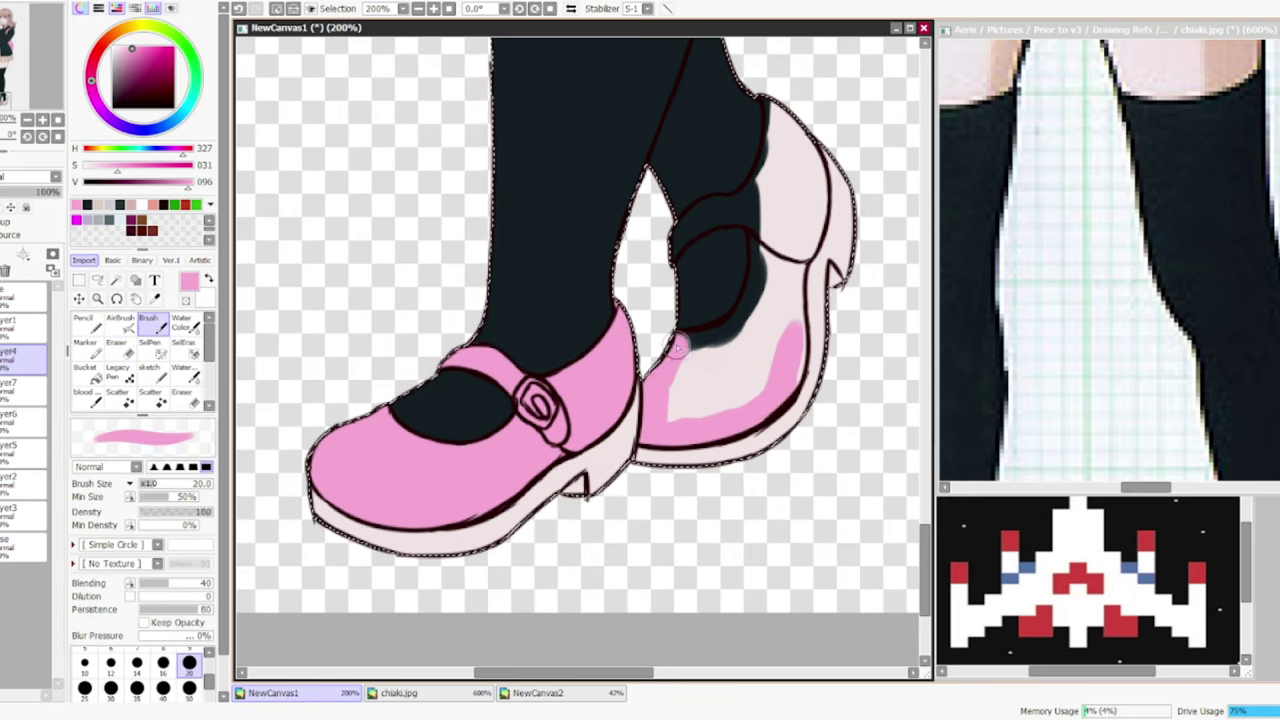
pyautogui.moveTo(785, 110); pyautogui.dragTo(800, 200)
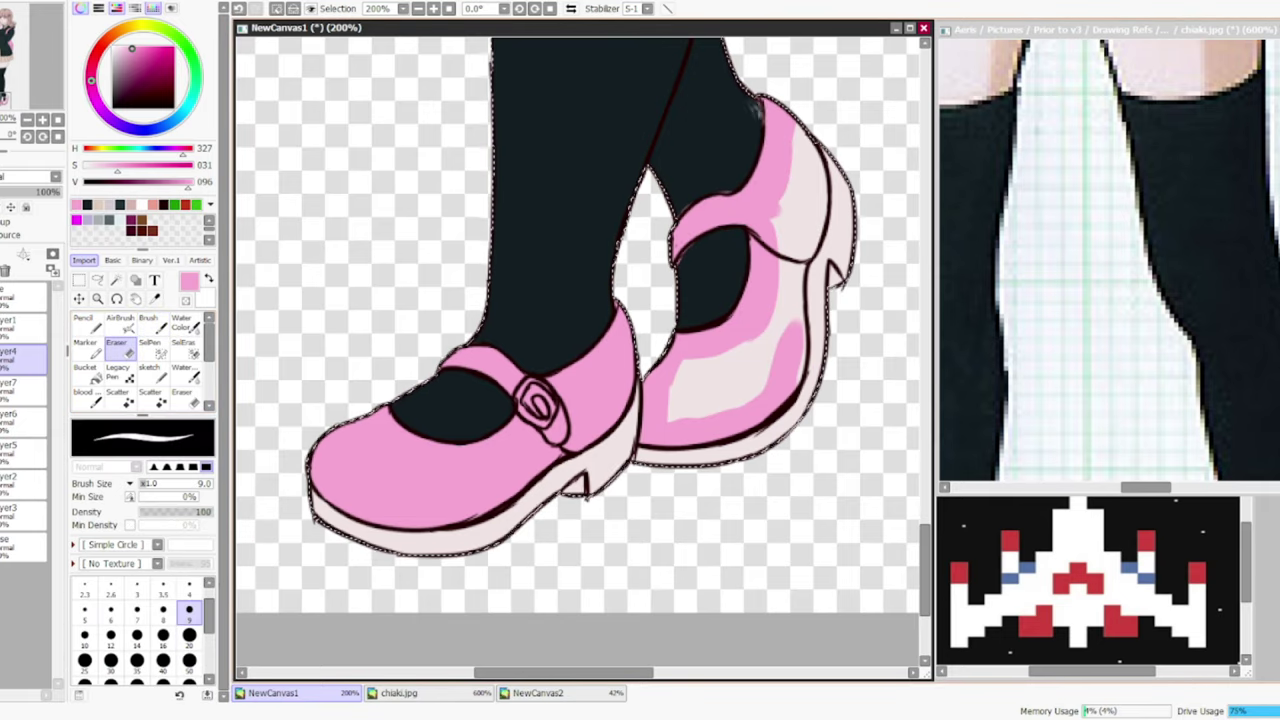
pyautogui.moveTo(690, 400); pyautogui.dragTo(780, 300)
pyautogui.press('e')
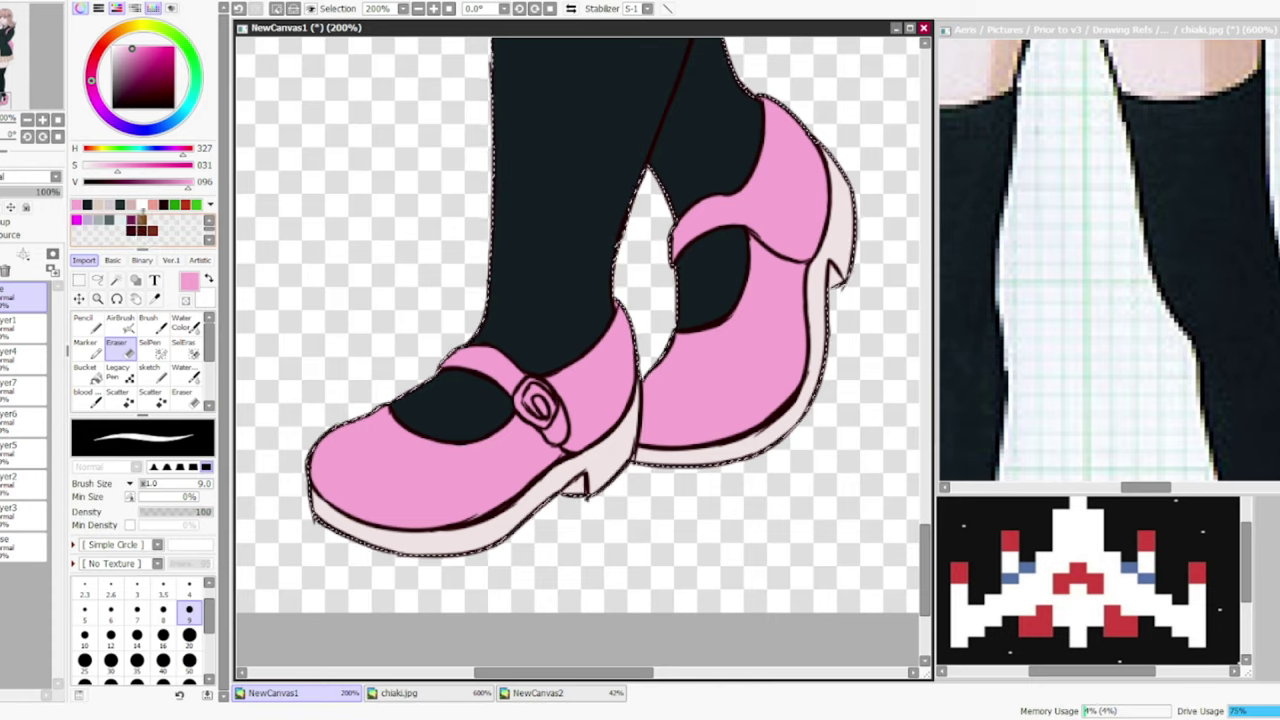
# - Colour the soles and heels of both shoes and the strap buckle light grey on new Layer8, cleaning up with a size 4 eraser
pyautogui.click(14, 362)
pyautogui.press('b')
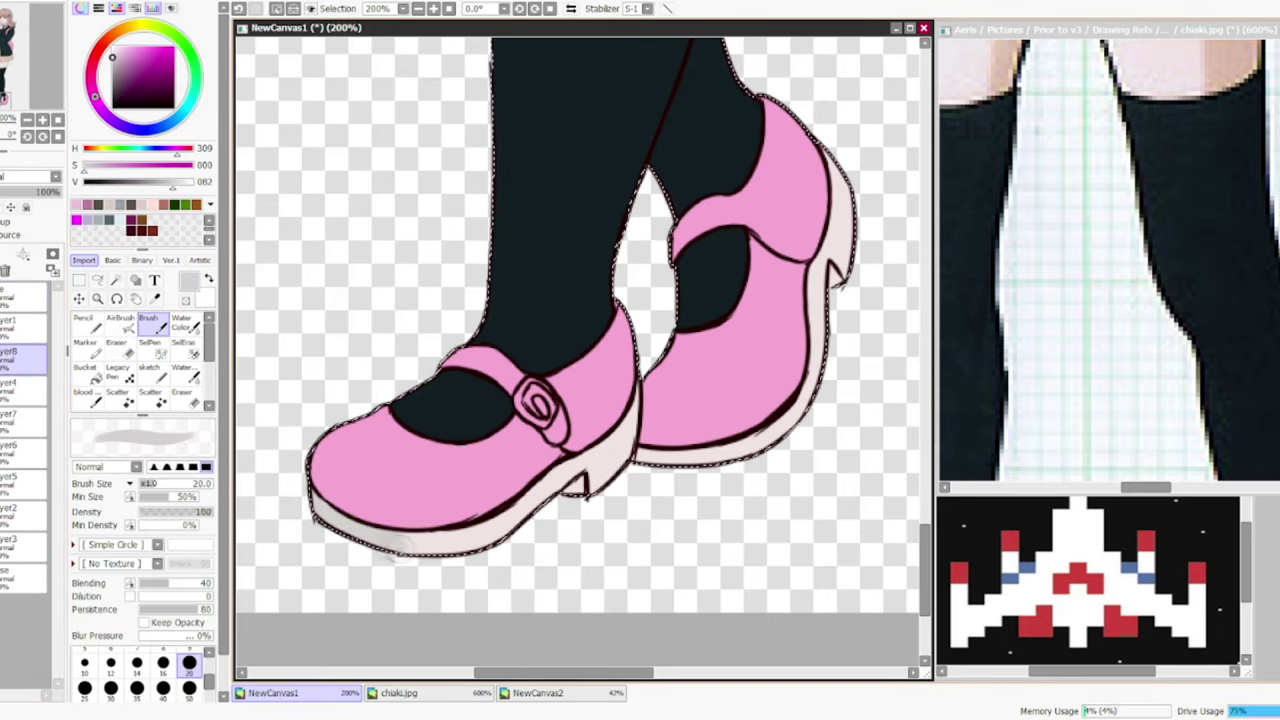
pyautogui.press('n')
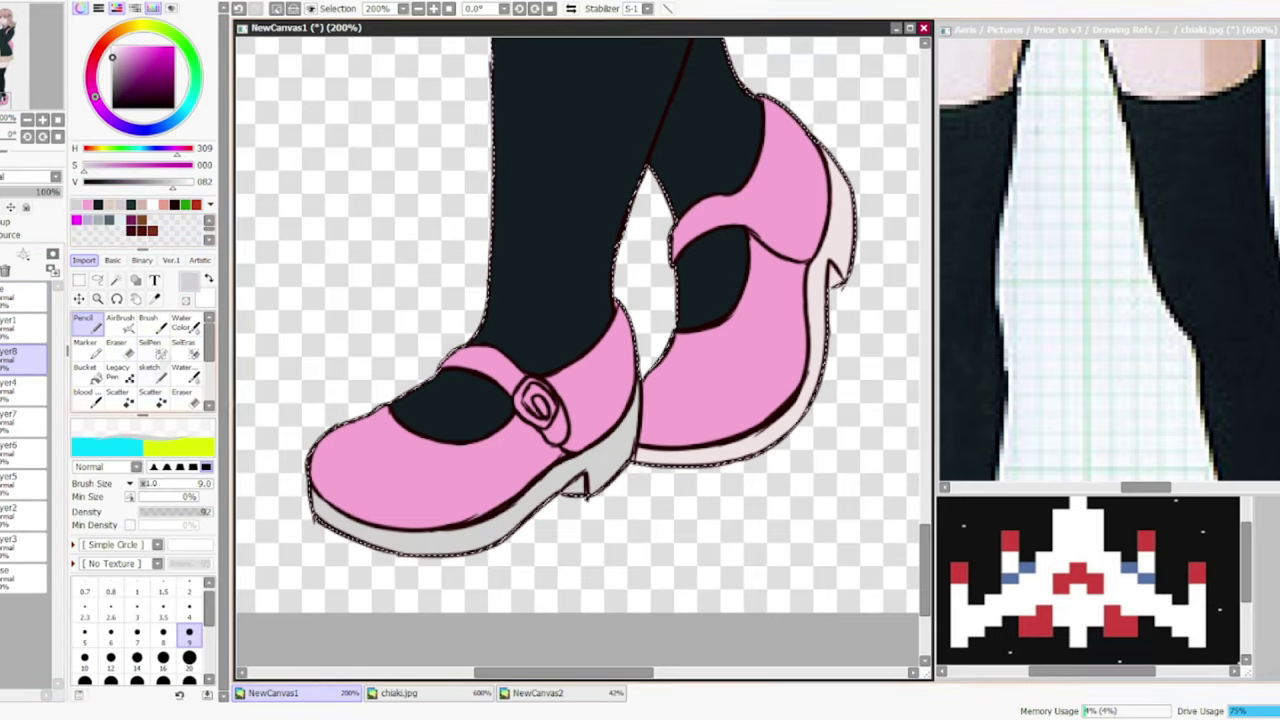
pyautogui.press('b')
pyautogui.press('n')
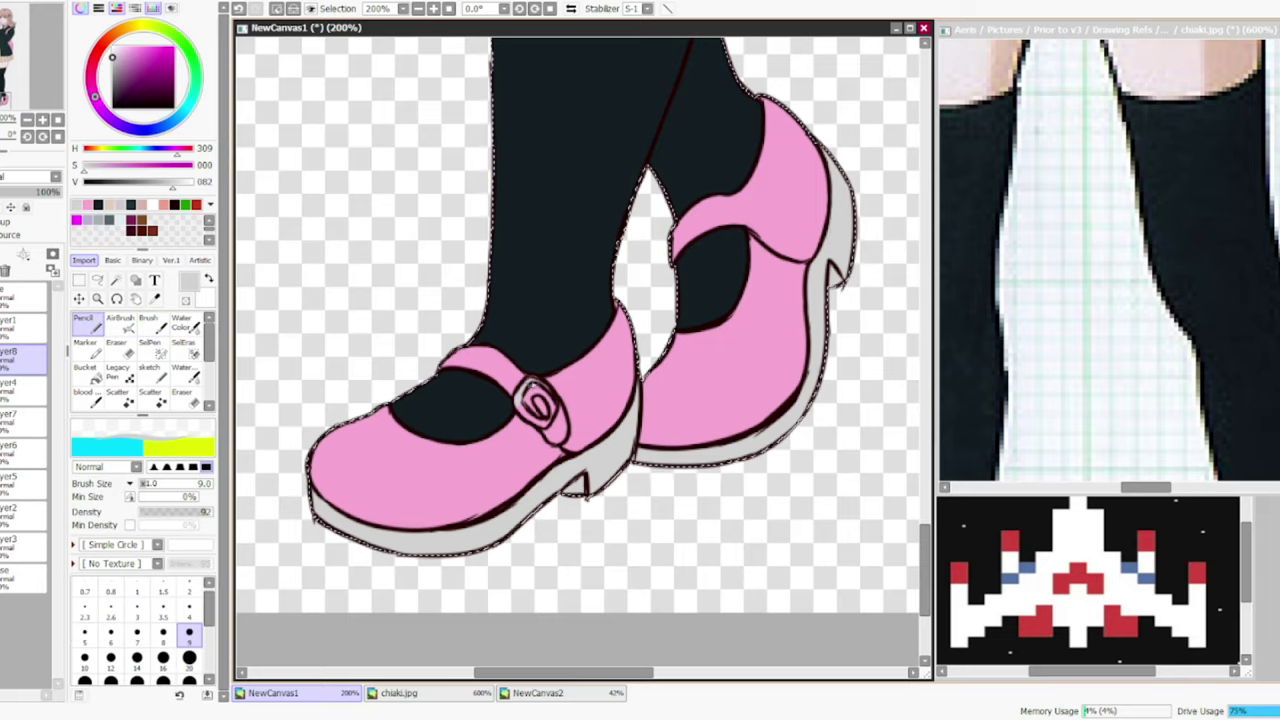
pyautogui.press('e')
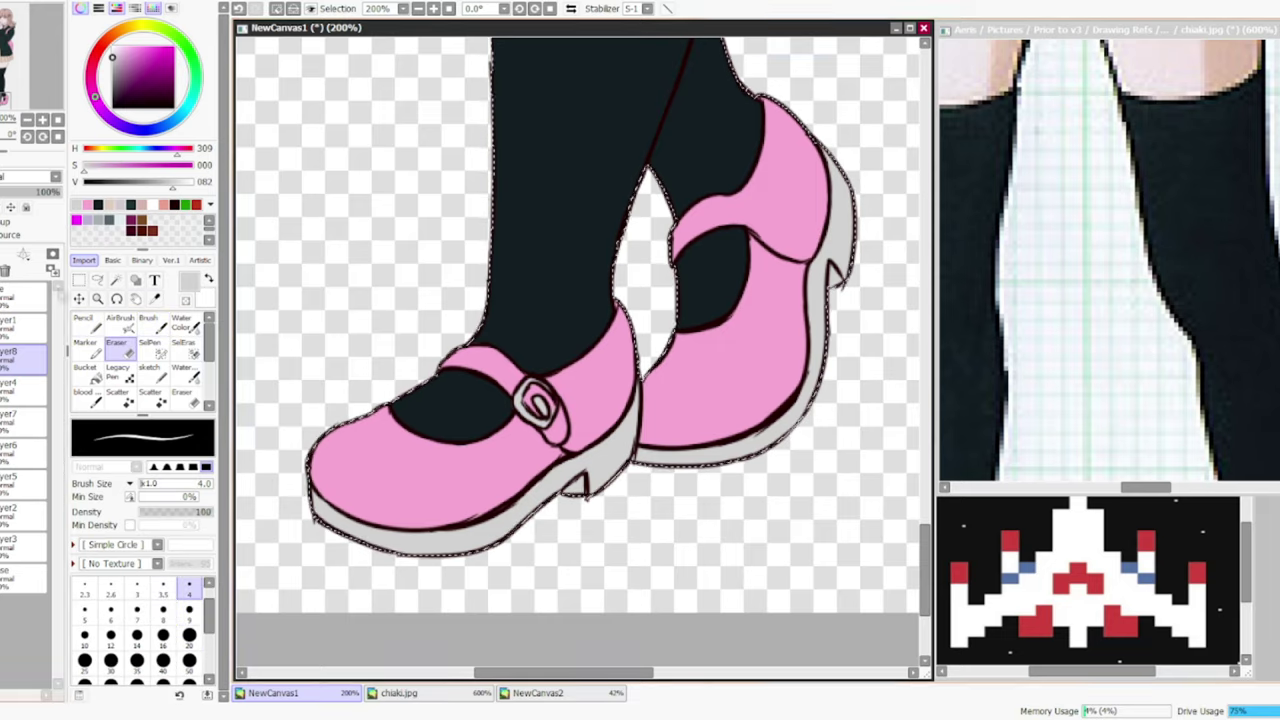
pyautogui.press('n')
# - Colour the handheld console's screen section dark grey by outlining it with the size 9 pencil and filling the inside
pyautogui.scroll(-5, 610, 540)
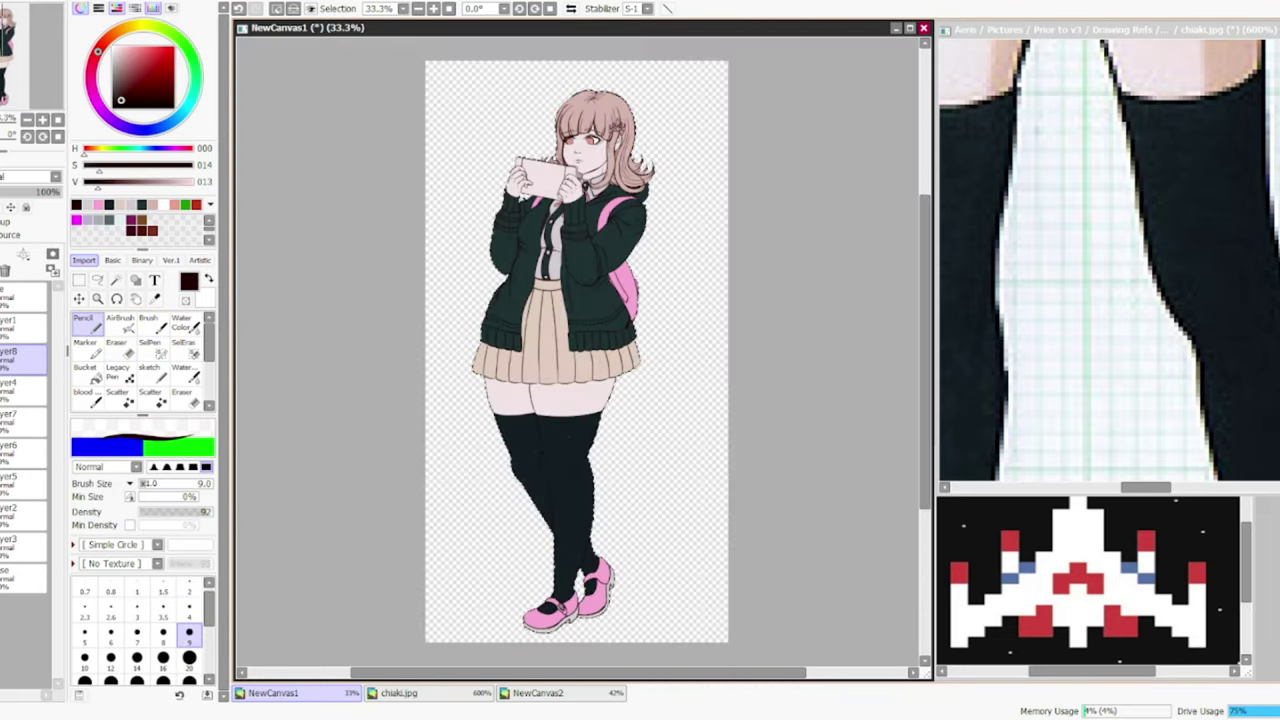
pyautogui.scroll(4, 578, 110)
pyautogui.press('b')
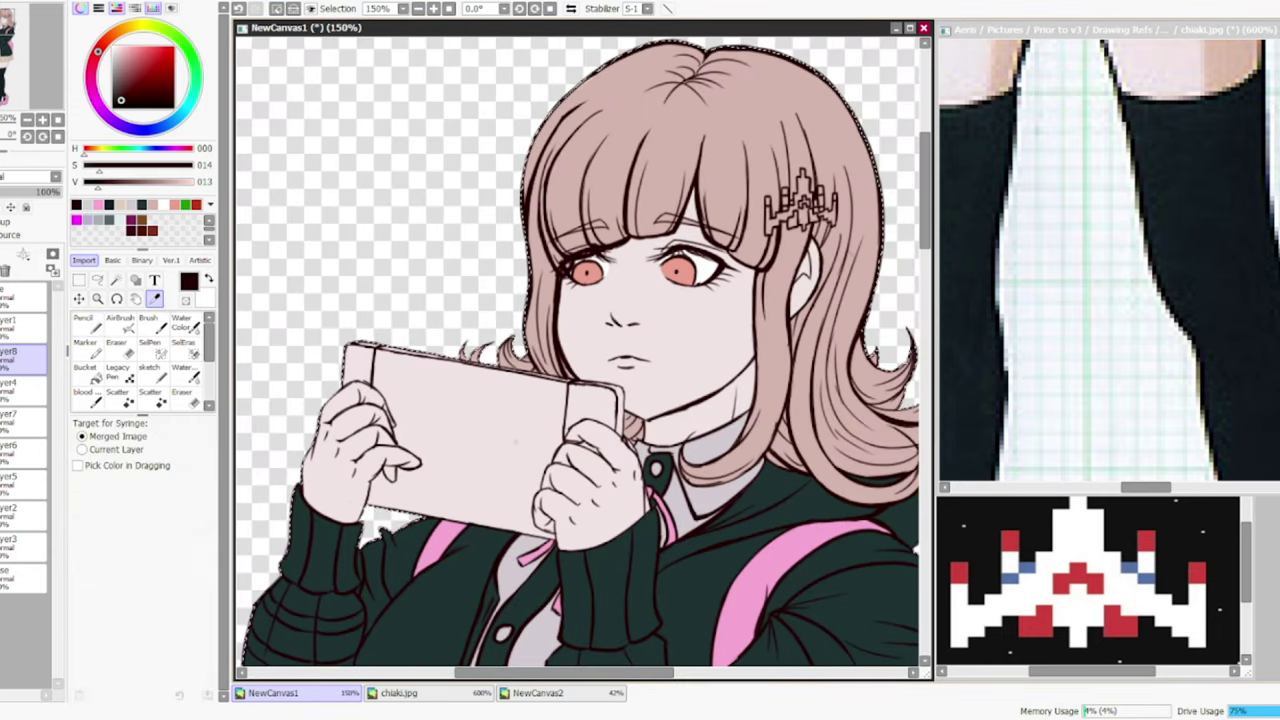
pyautogui.moveTo(400, 415)
pyautogui.mouseDown()
pyautogui.moveTo(460, 376)
pyautogui.moveTo(545, 405)
pyautogui.mouseUp()
pyautogui.scroll(2, 400, 540)
pyautogui.press('n')
pyautogui.moveTo(440, 315)
pyautogui.mouseDown()
pyautogui.moveTo(395, 400)
pyautogui.moveTo(335, 465)
pyautogui.mouseUp()
pyautogui.moveTo(722, 230)
pyautogui.mouseDown()
pyautogui.moveTo(690, 390)
pyautogui.moveTo(652, 476)
pyautogui.moveTo(700, 530)
pyautogui.mouseUp()
pyautogui.moveTo(330, 470); pyautogui.dragTo(620, 515)
pyautogui.moveTo(540, 500); pyautogui.dragTo(672, 530)
pyautogui.click(84, 370)
pyautogui.click(562, 357)
# - Colour the console's two side controllers red and blue with the size 9 pencil, matching the spaceship reference colours
pyautogui.press('n')
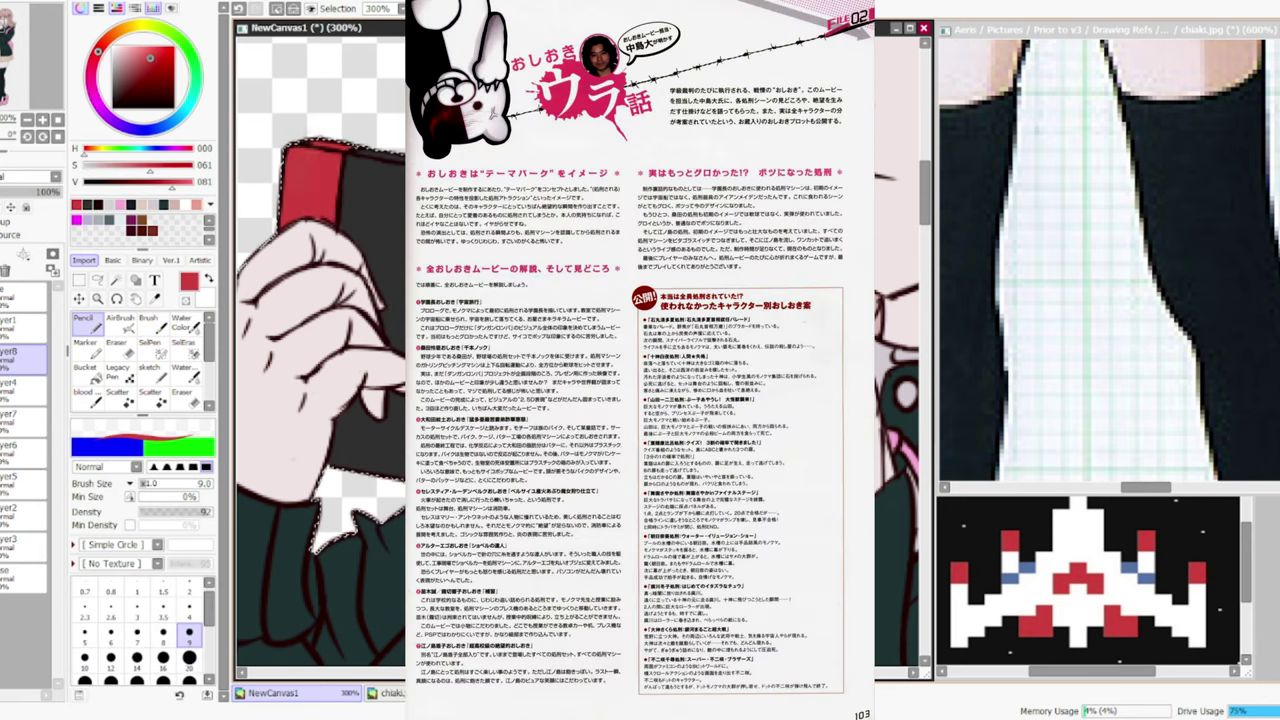
pyautogui.press('x')
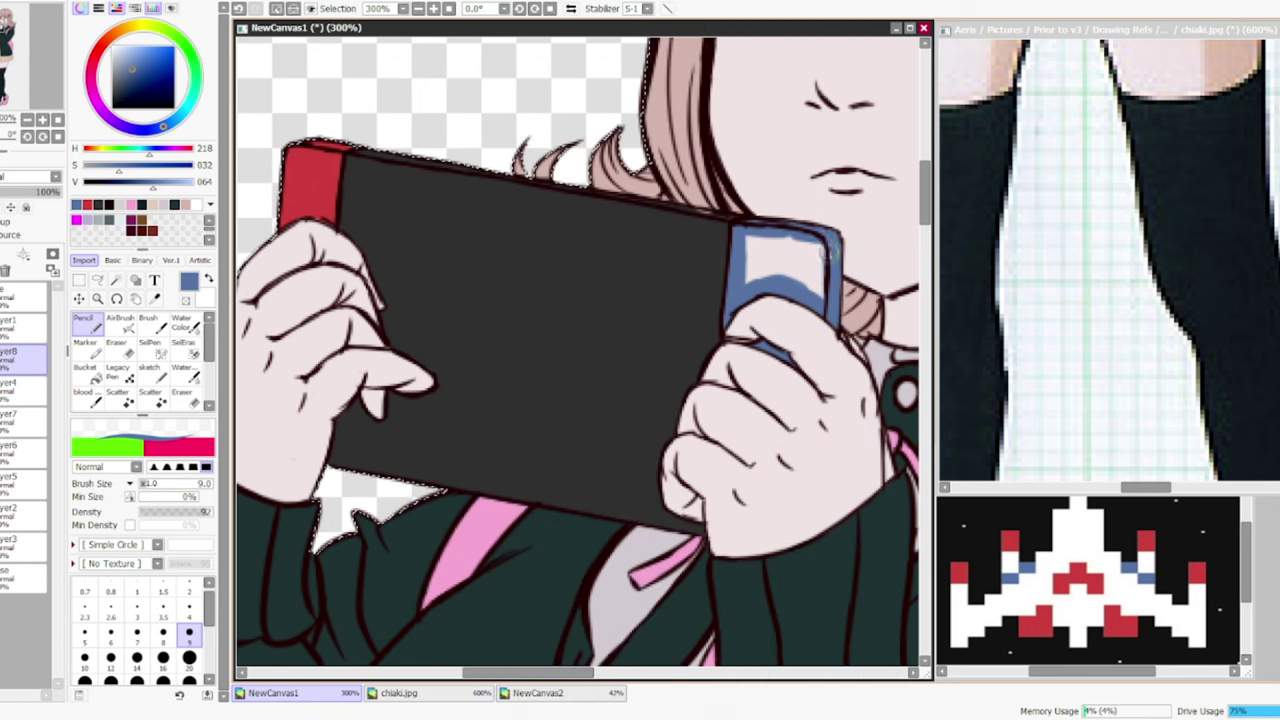
pyautogui.press('e')
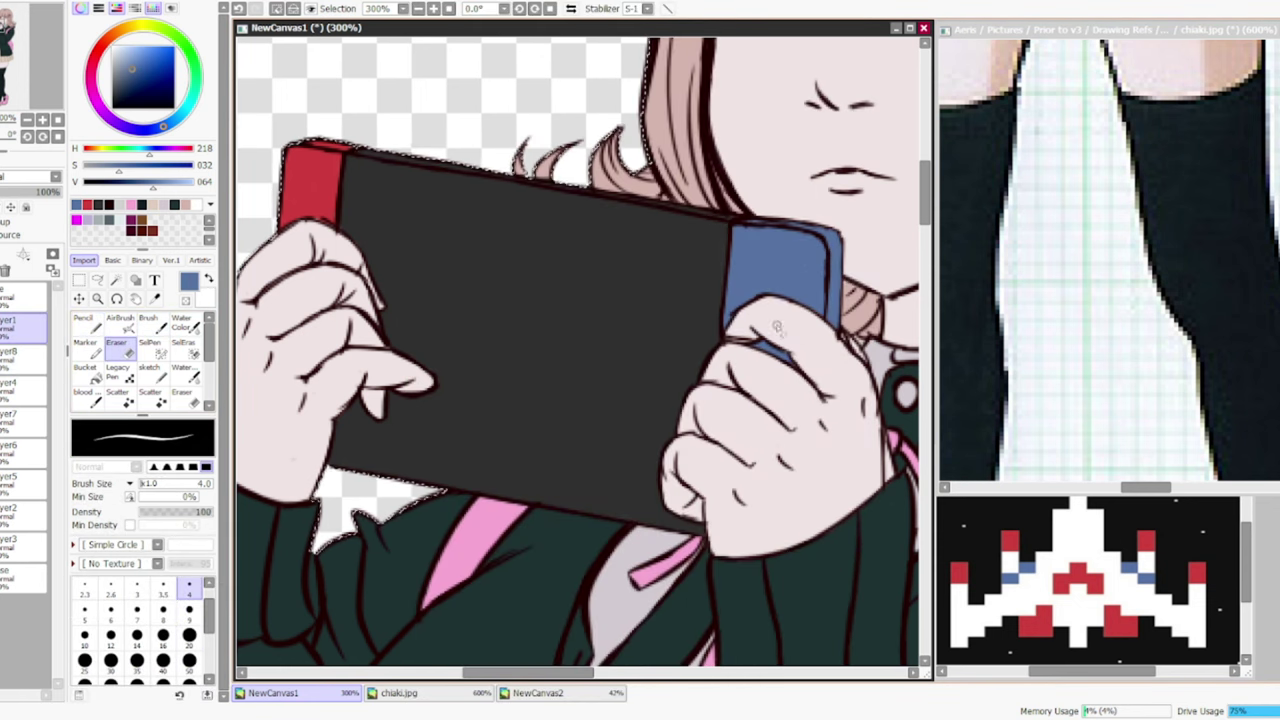
# - Erase the hair colour inside the spaceship hair clip on Layer1 and pencil its small blue blocks on Layer8 at size 4
pyautogui.press('n')
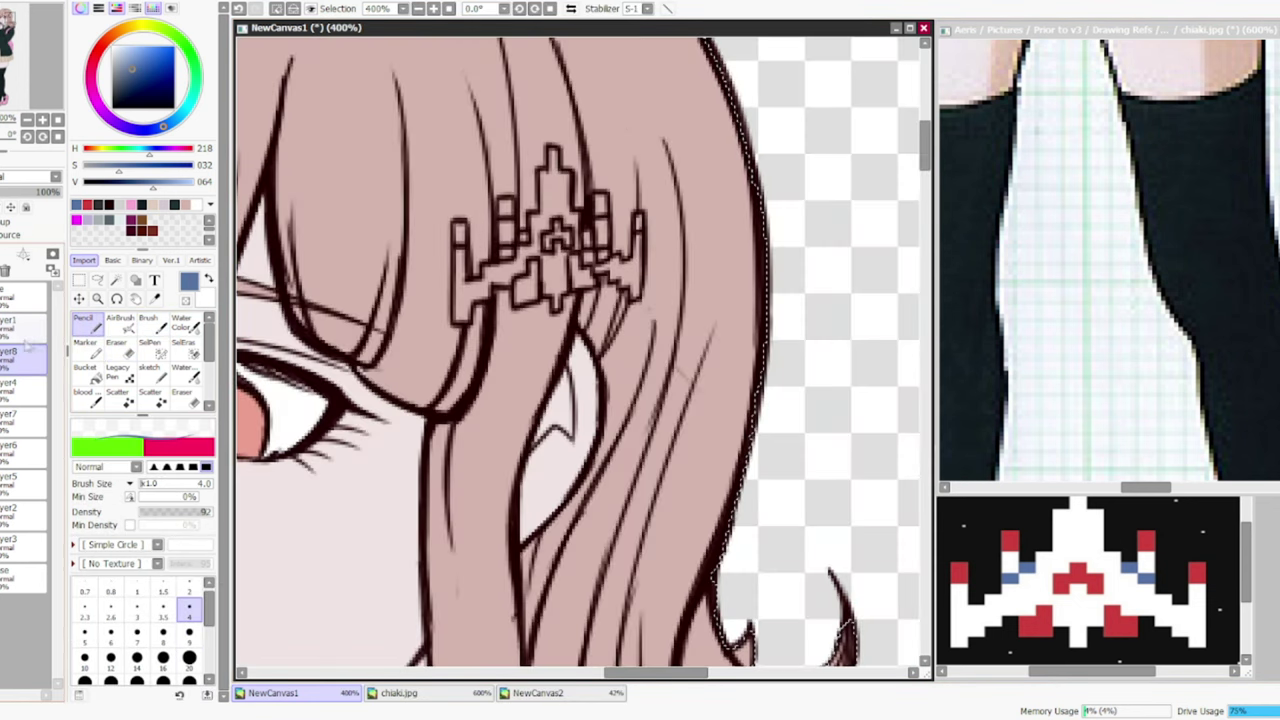
pyautogui.press('e')
pyautogui.moveTo(460, 228); pyautogui.dragTo(462, 312)
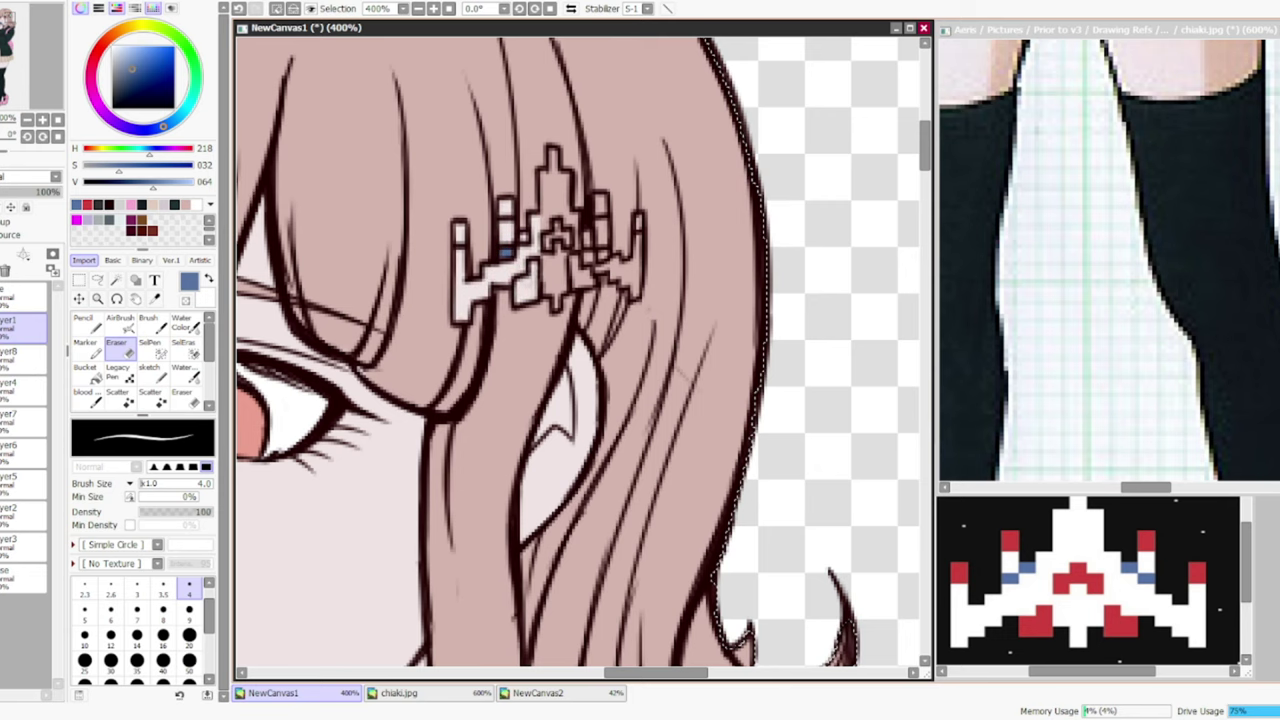
pyautogui.moveTo(545, 250); pyautogui.dragTo(551, 182)
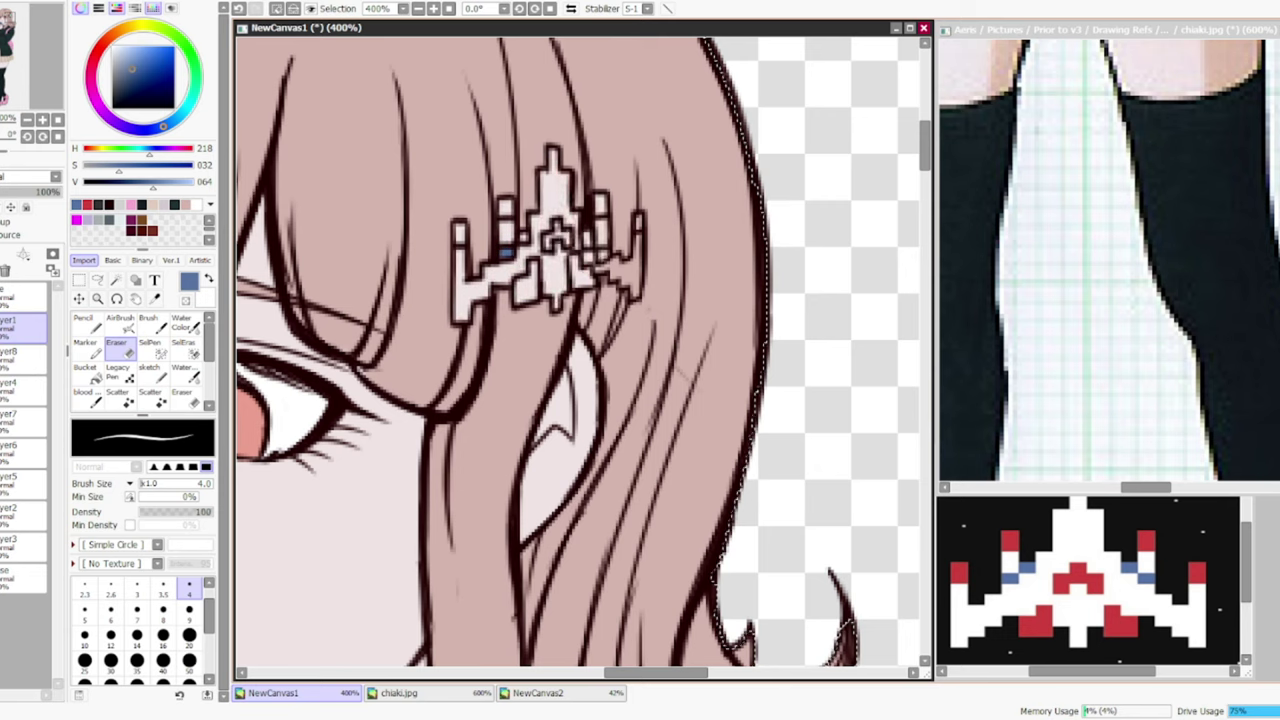
pyautogui.press('n')
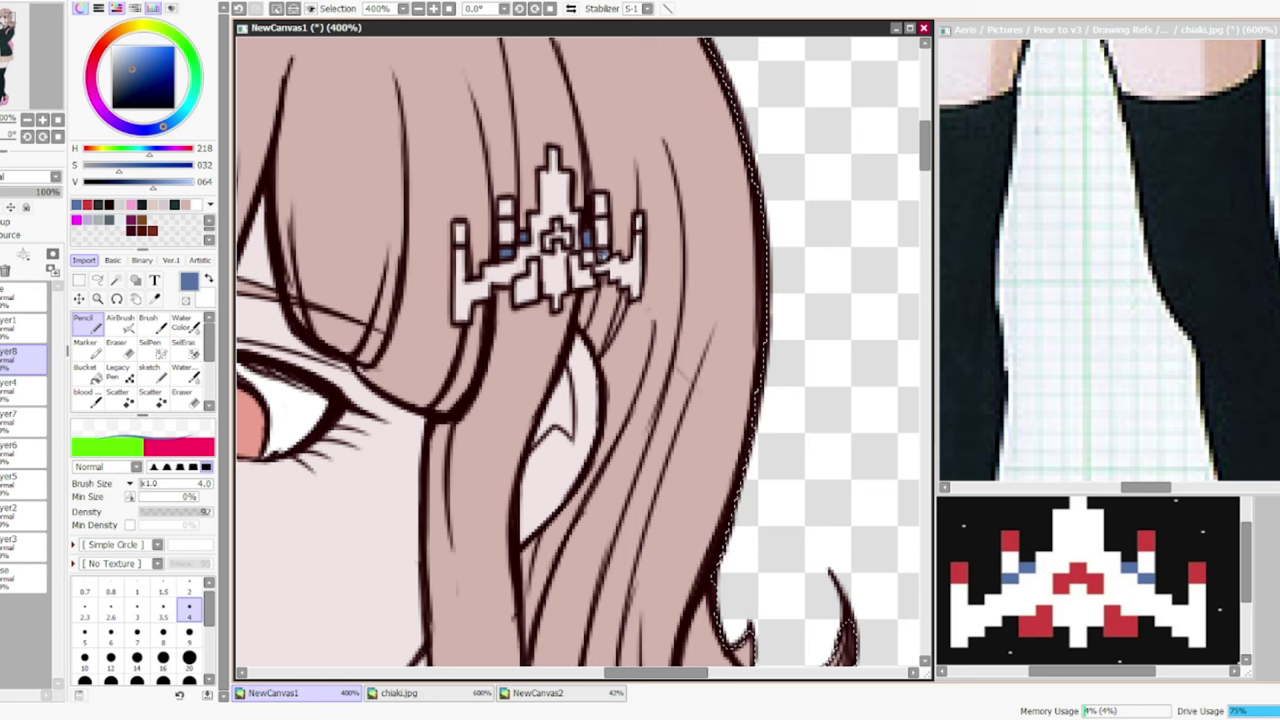
# - Colour the hair clip's tips, lower blocks and centre red from the spaceship reference, and fill its remaining body white
pyautogui.keyDown('alt'); pyautogui.click(1010, 540); pyautogui.keyUp('alt')
pyautogui.click(458, 232)
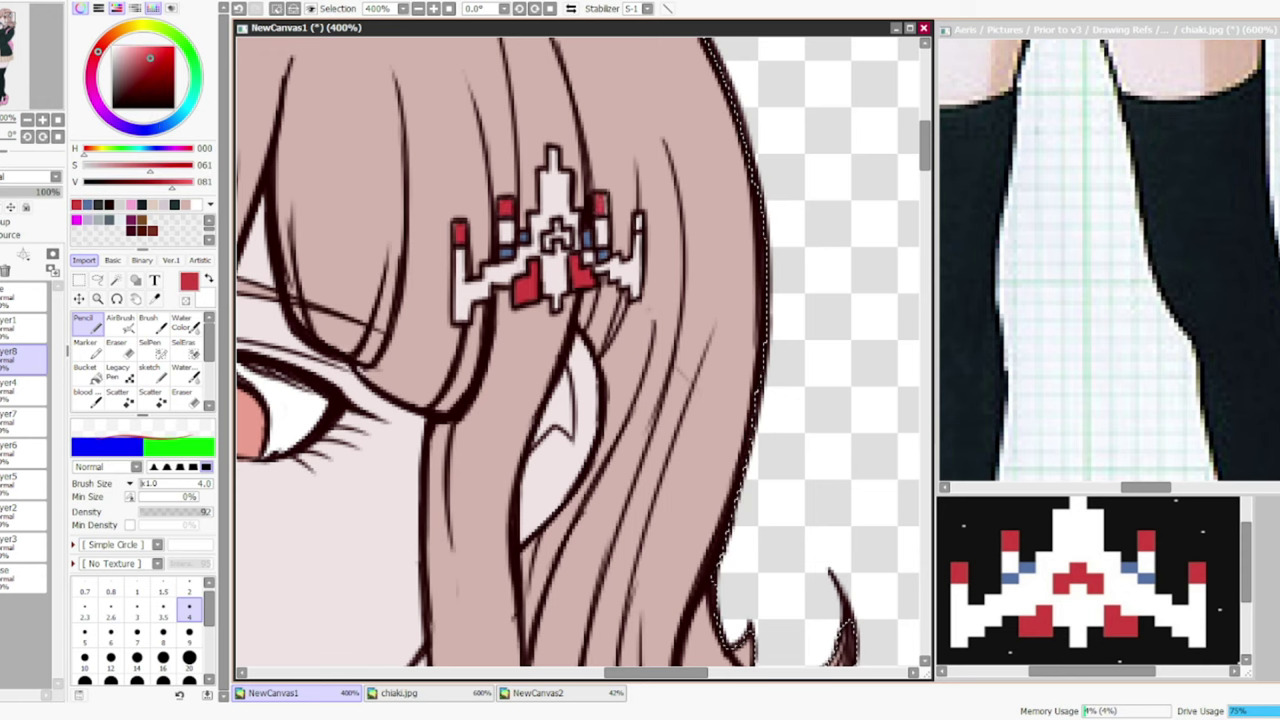
pyautogui.moveTo(548, 236); pyautogui.dragTo(566, 240)
pyautogui.keyDown('alt'); pyautogui.click(556, 212); pyautogui.keyUp('alt')
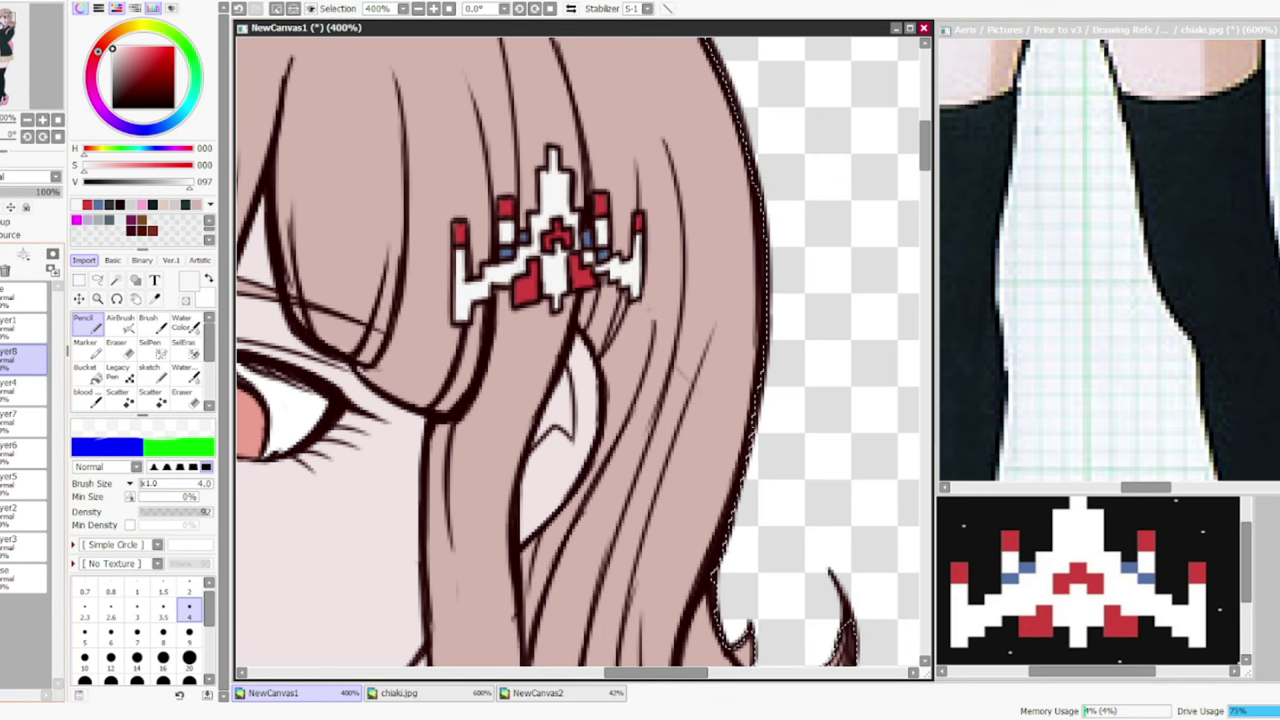
pyautogui.press('Home')
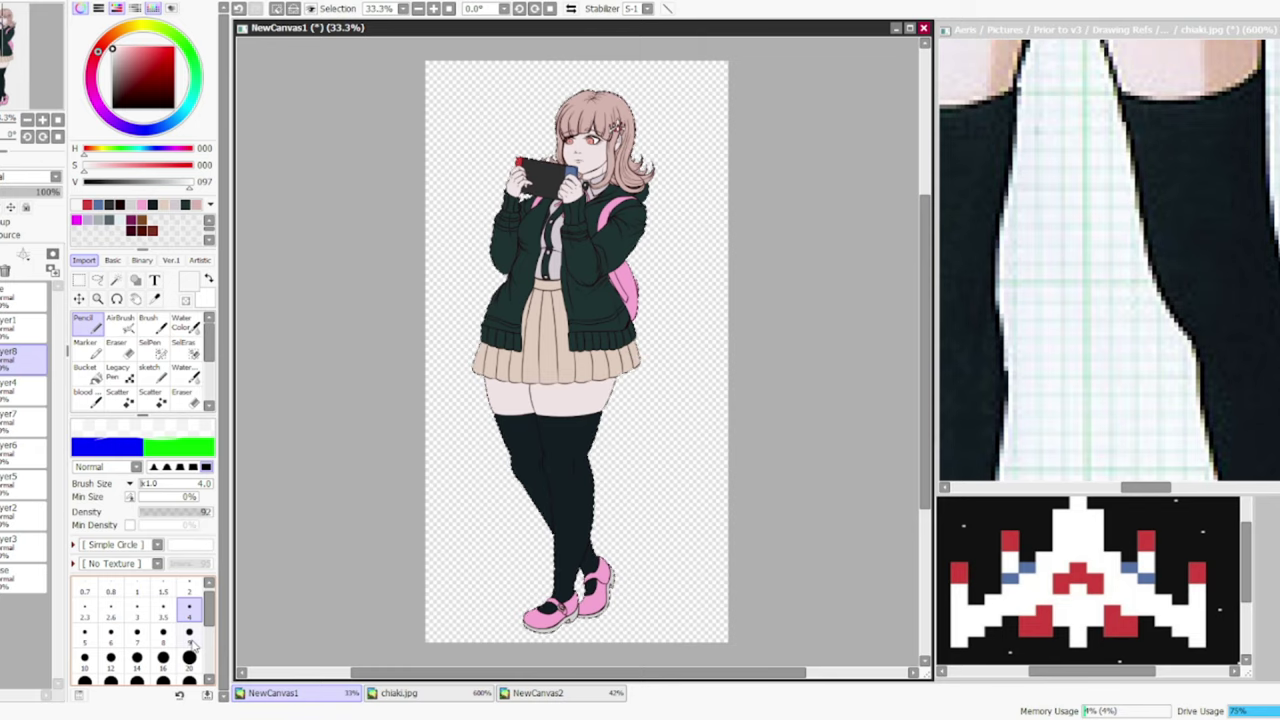
# - Sample a skin-shadow pink from chiaki.jpg and shade the face, neck and hands on new Layer9 with the size 20 Water Color brush
pyautogui.click(154, 298)
pyautogui.click(1060, 260)
pyautogui.click(24, 578)
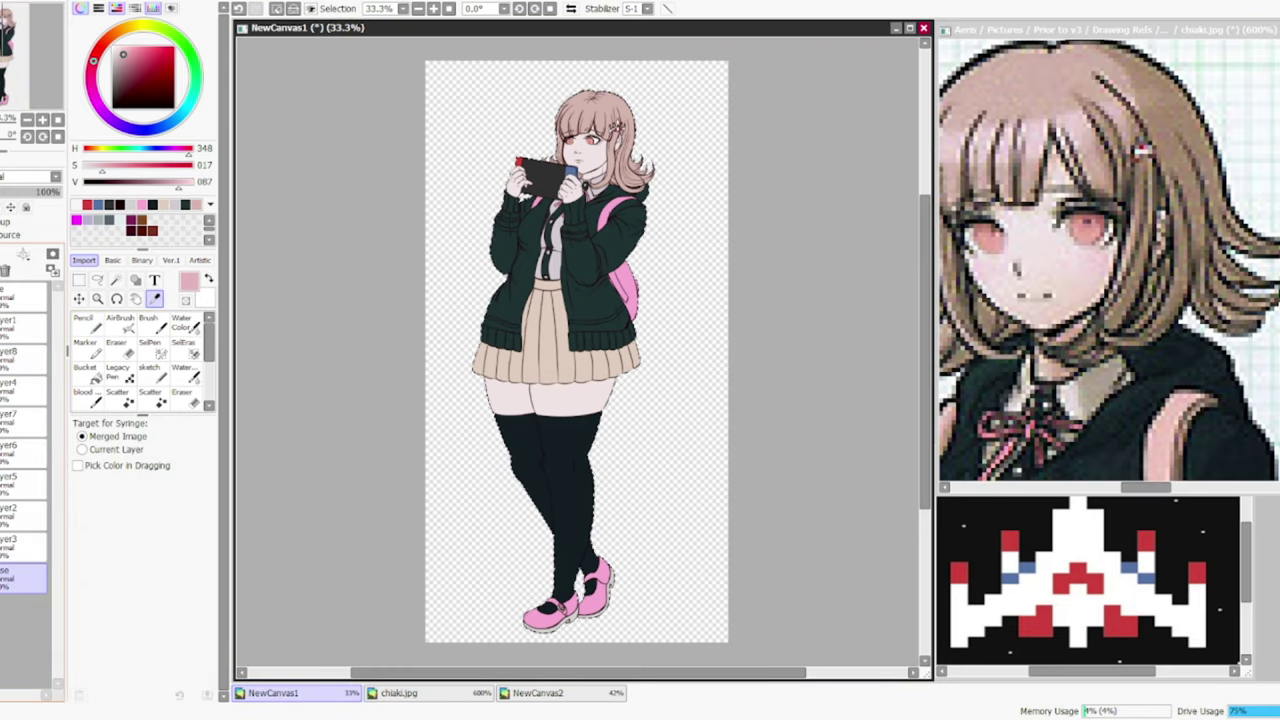
pyautogui.hotkey('ctrl', 'shift', 'n')
pyautogui.press('v')
pyautogui.scroll(5, 580, 200)
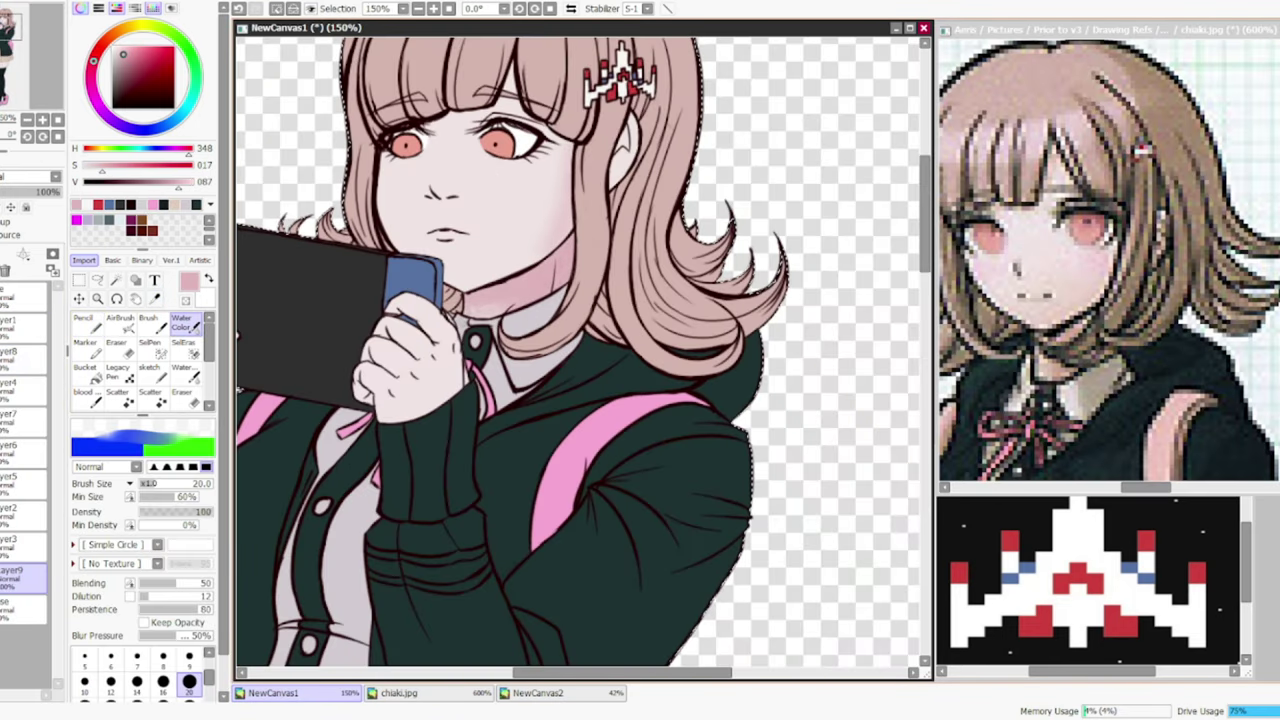
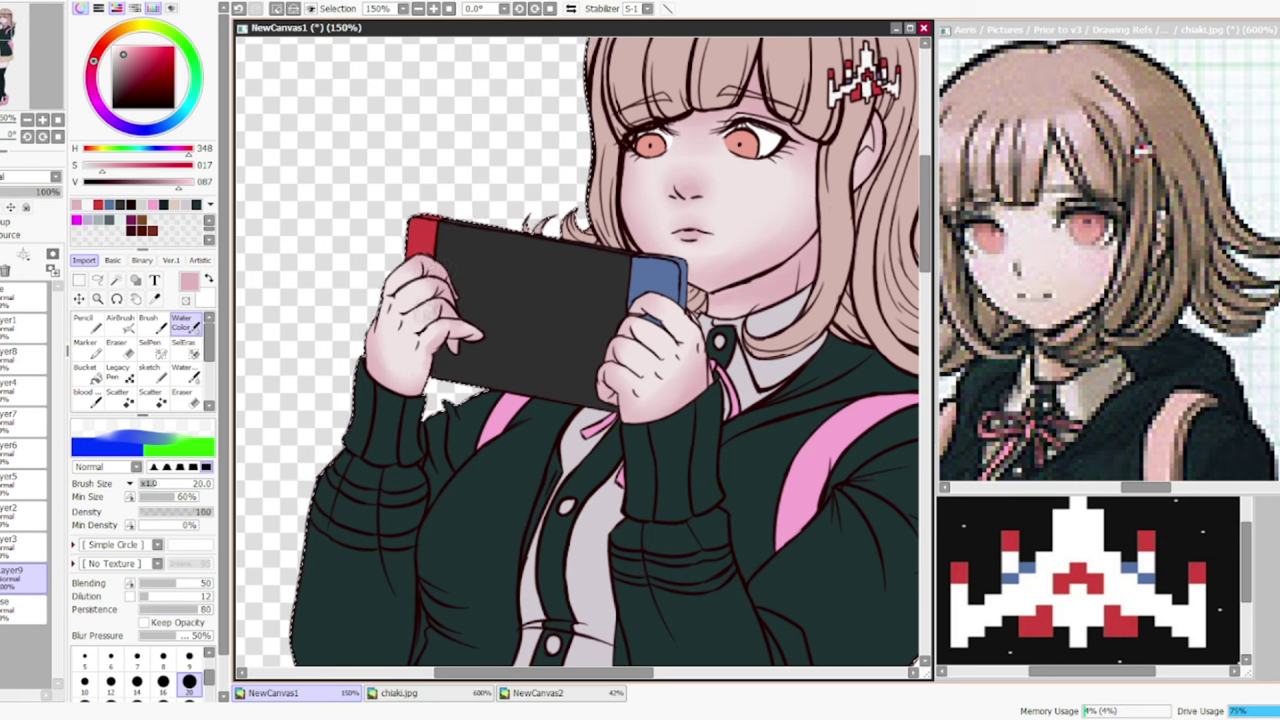
# - Brush pink shadow streaks onto the left-hand thigh between the skirt hem and stocking top
pyautogui.scroll(-10, 578, 352)
pyautogui.moveTo(470, 240); pyautogui.dragTo(450, 370)
pyautogui.moveTo(420, 235); pyautogui.dragTo(410, 370)
pyautogui.moveTo(380, 230); pyautogui.dragTo(360, 375)
# - Lighten the shadow on the left-hand thigh by erasing soft vertical highlight streaks with the size 9 Eraser
pyautogui.press('e')
pyautogui.press('e')
pyautogui.press('e')
pyautogui.press('e')
pyautogui.press('e')
pyautogui.press('e')
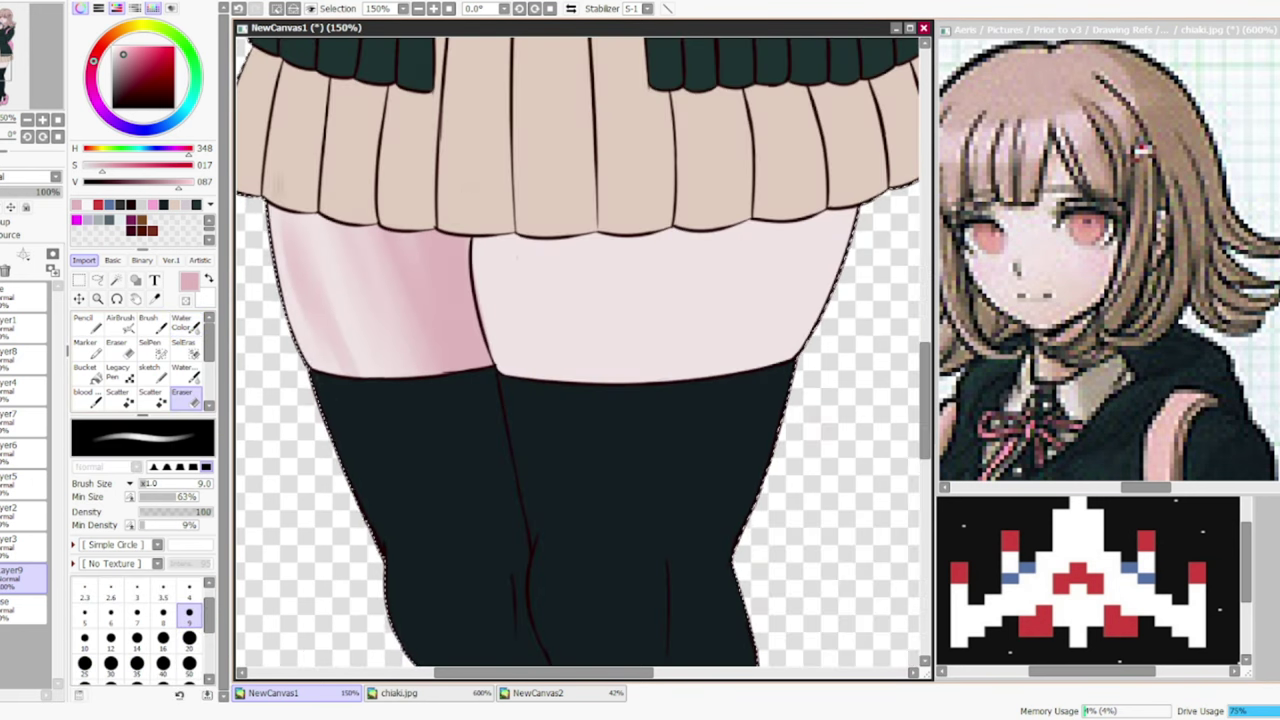
pyautogui.moveTo(420, 235); pyautogui.dragTo(450, 372)
pyautogui.press('b')
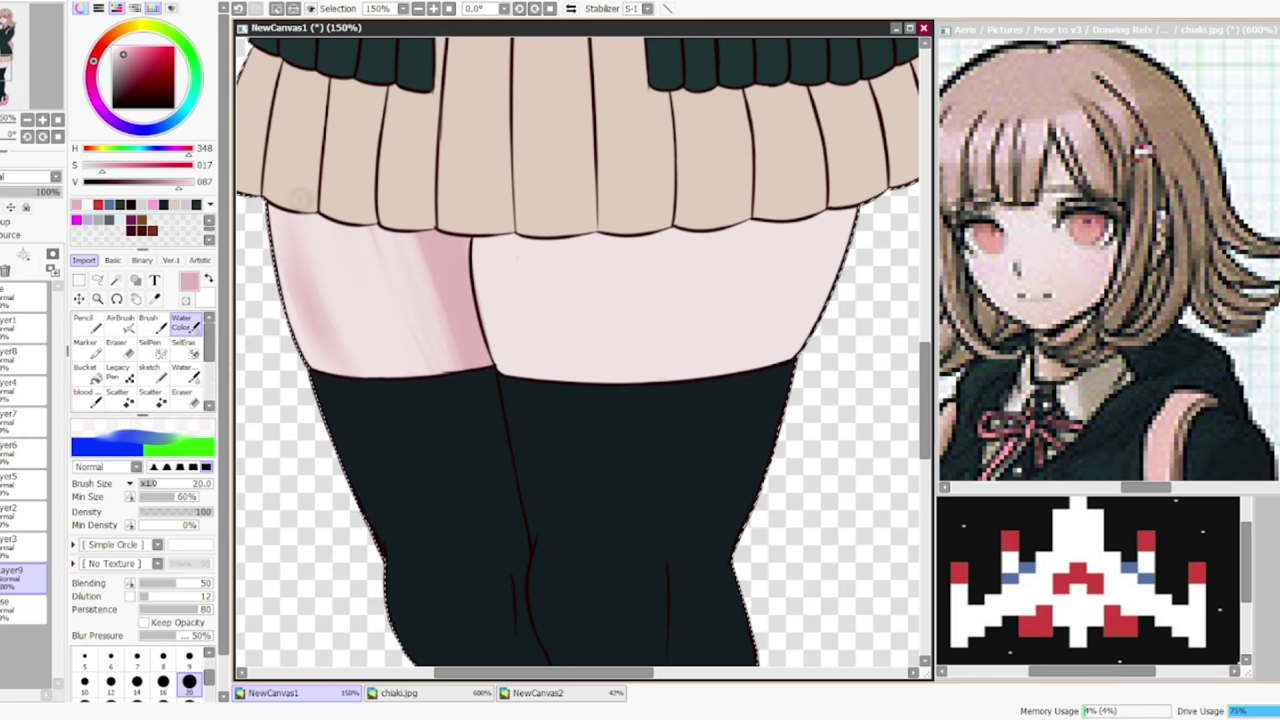
# - Shade the inner edge of the right-hand thigh on Layer9 in Shade mode and soften the shadow with the size 20 Eraser
pyautogui.moveTo(472, 236); pyautogui.dragTo(505, 376)
pyautogui.moveTo(540, 238); pyautogui.dragTo(555, 378)
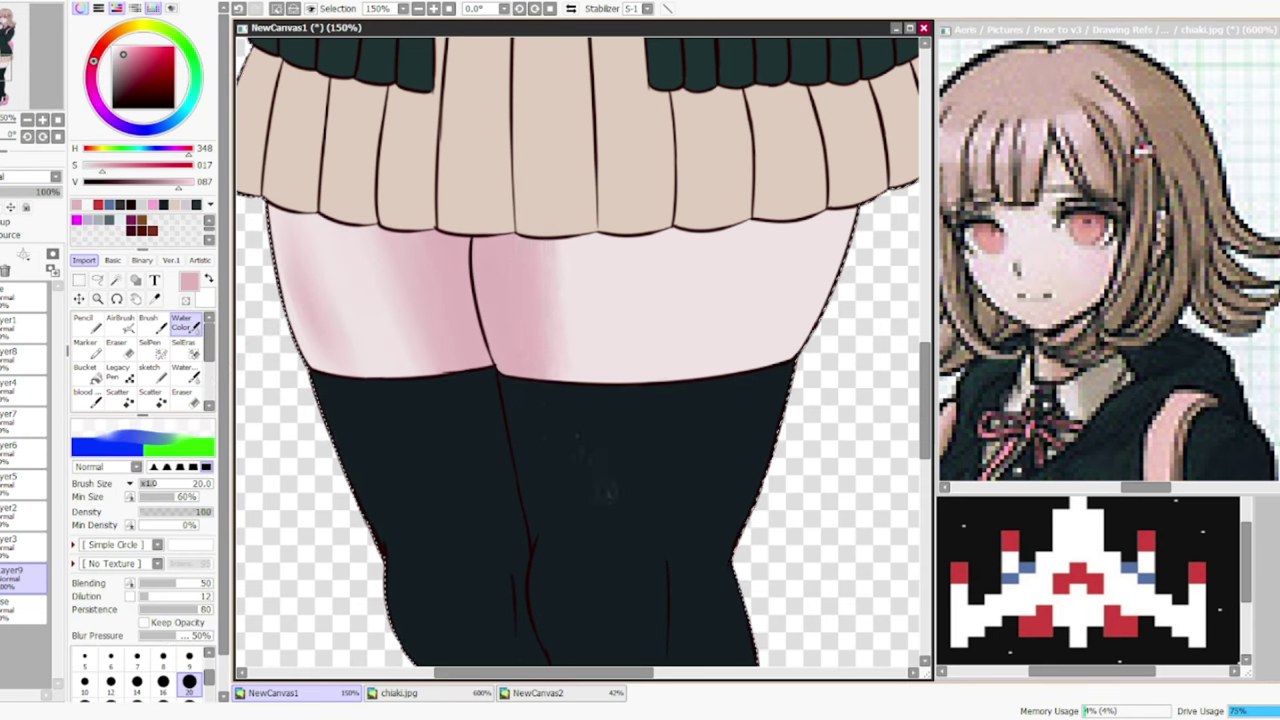
pyautogui.press('e')
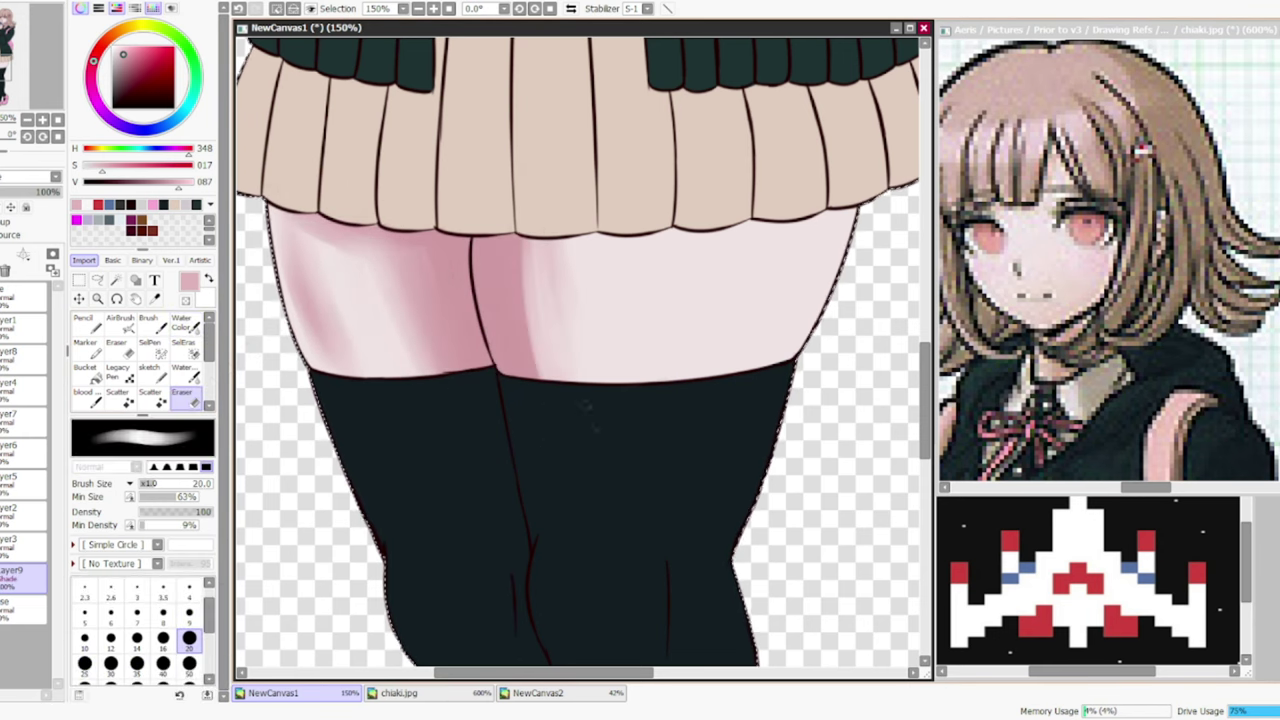
pyautogui.moveTo(515, 236)
pyautogui.mouseDown()
pyautogui.moveTo(530, 378)
pyautogui.moveTo(548, 344)
pyautogui.mouseUp()
pyautogui.press('b')
pyautogui.press('e')
pyautogui.moveTo(540, 234); pyautogui.dragTo(548, 376)
pyautogui.press('b')
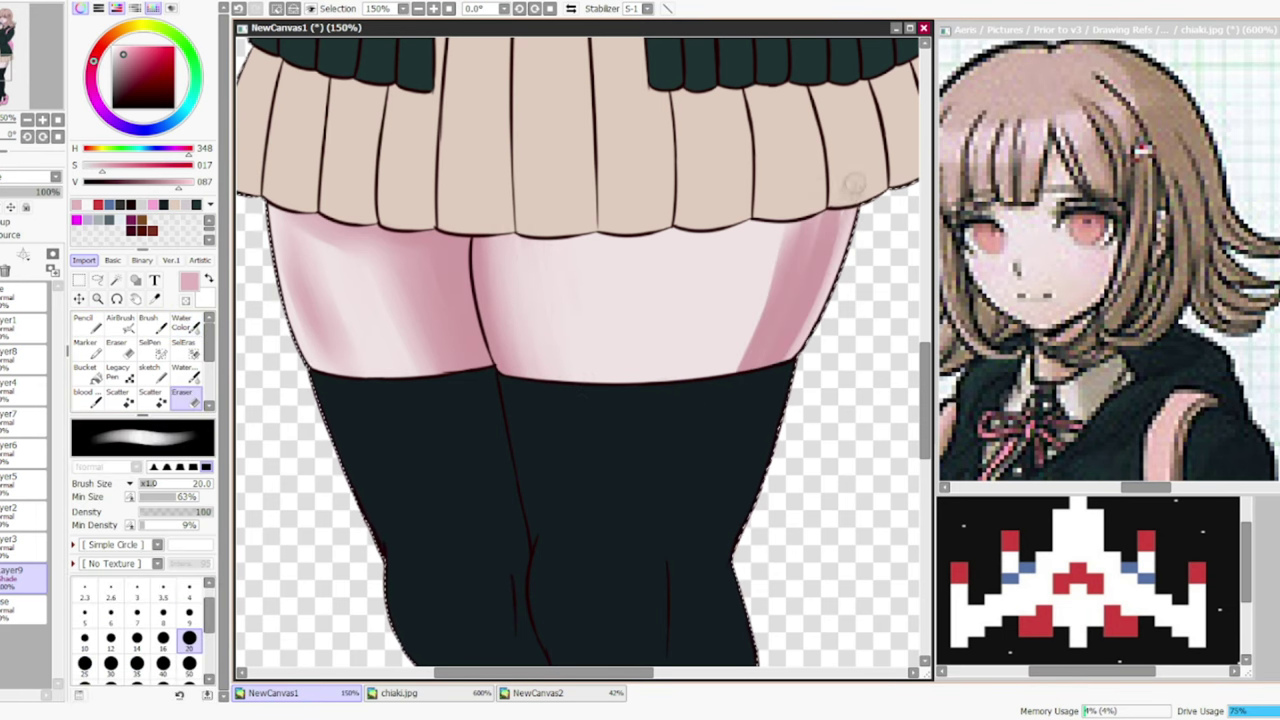
# - Blend pink shadow down the outer edge of the right-hand thigh and along the skirt hem with the Water Color brush
pyautogui.moveTo(760, 224); pyautogui.dragTo(725, 370)
pyautogui.moveTo(750, 240)
pyautogui.mouseDown()
pyautogui.moveTo(555, 250)
pyautogui.moveTo(500, 235)
pyautogui.mouseUp()
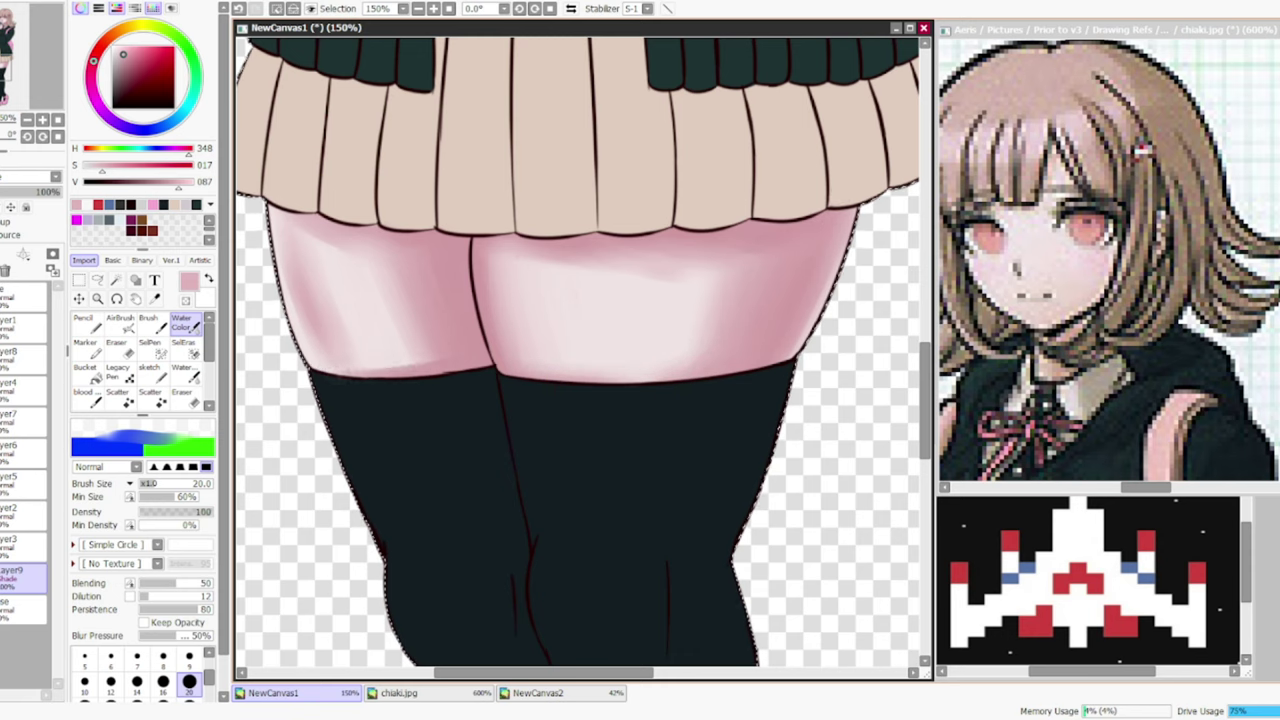
pyautogui.scroll(-4, 583, 358)
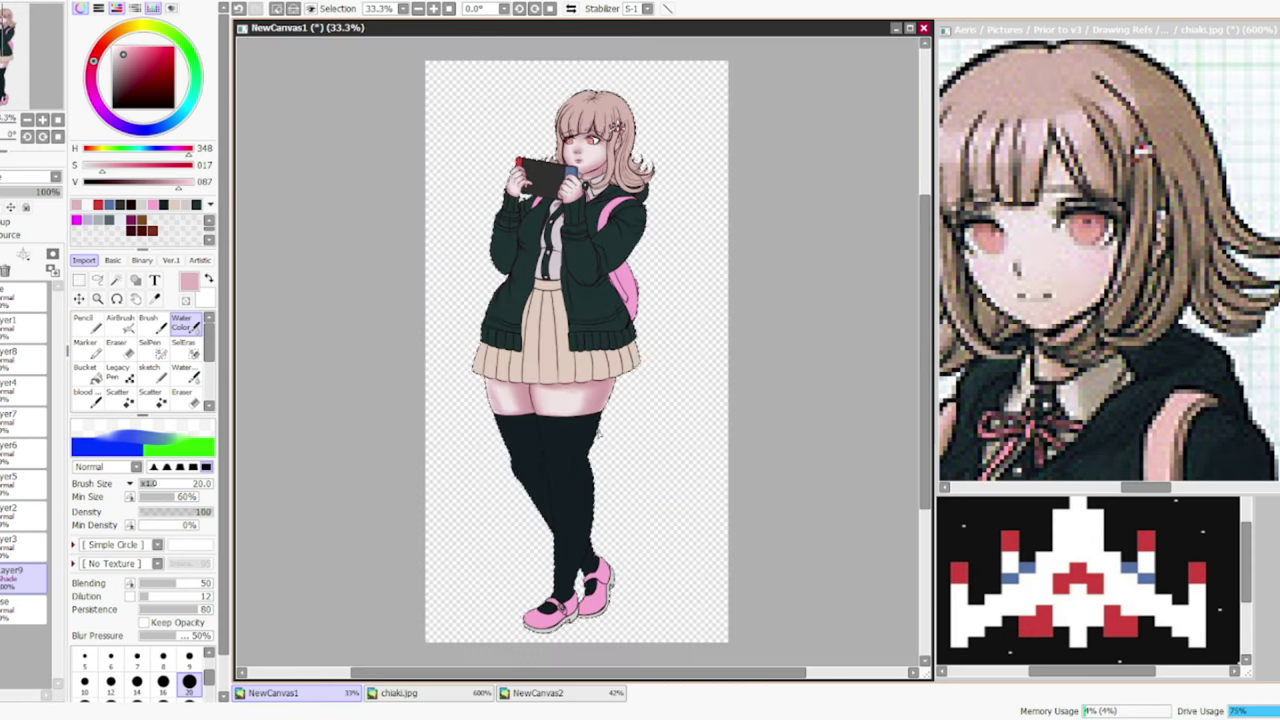
# - Deepen the pink shading on the nose and erase small highlights around its tip with the size 4 Eraser
pyautogui.scroll(5, 551, 129)
pyautogui.press('e')
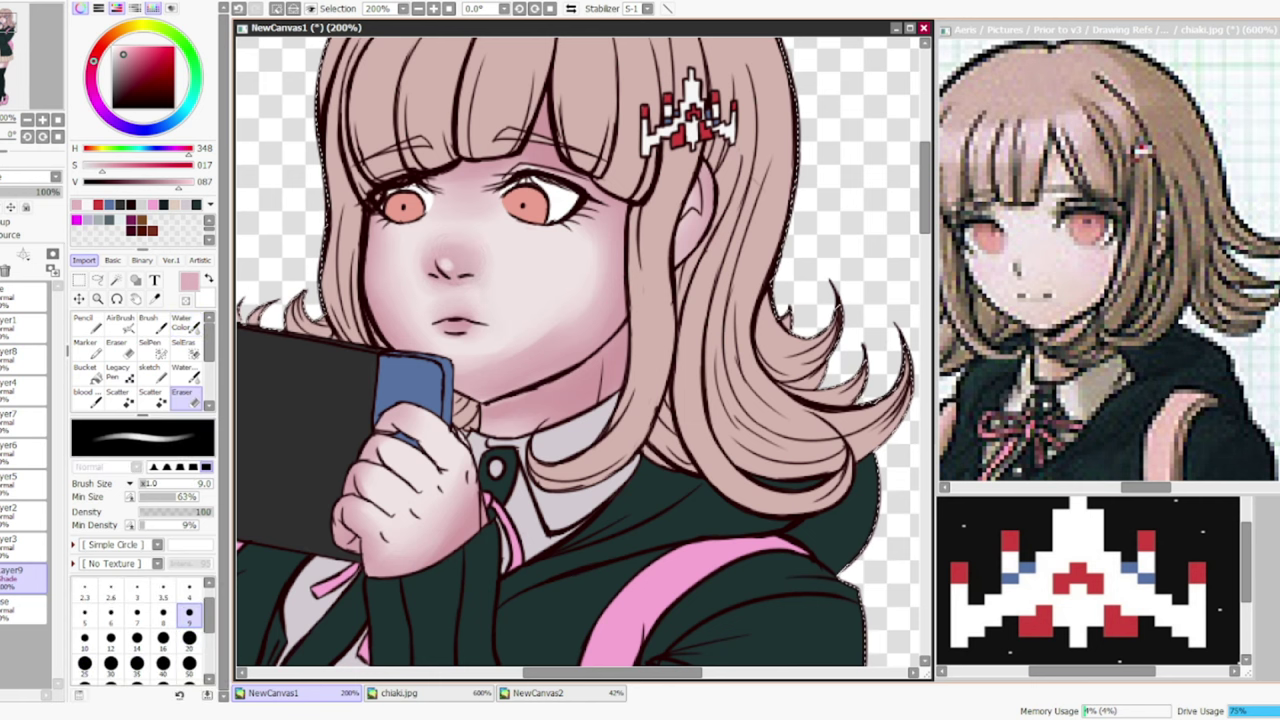
pyautogui.press('c')
pyautogui.press('e')
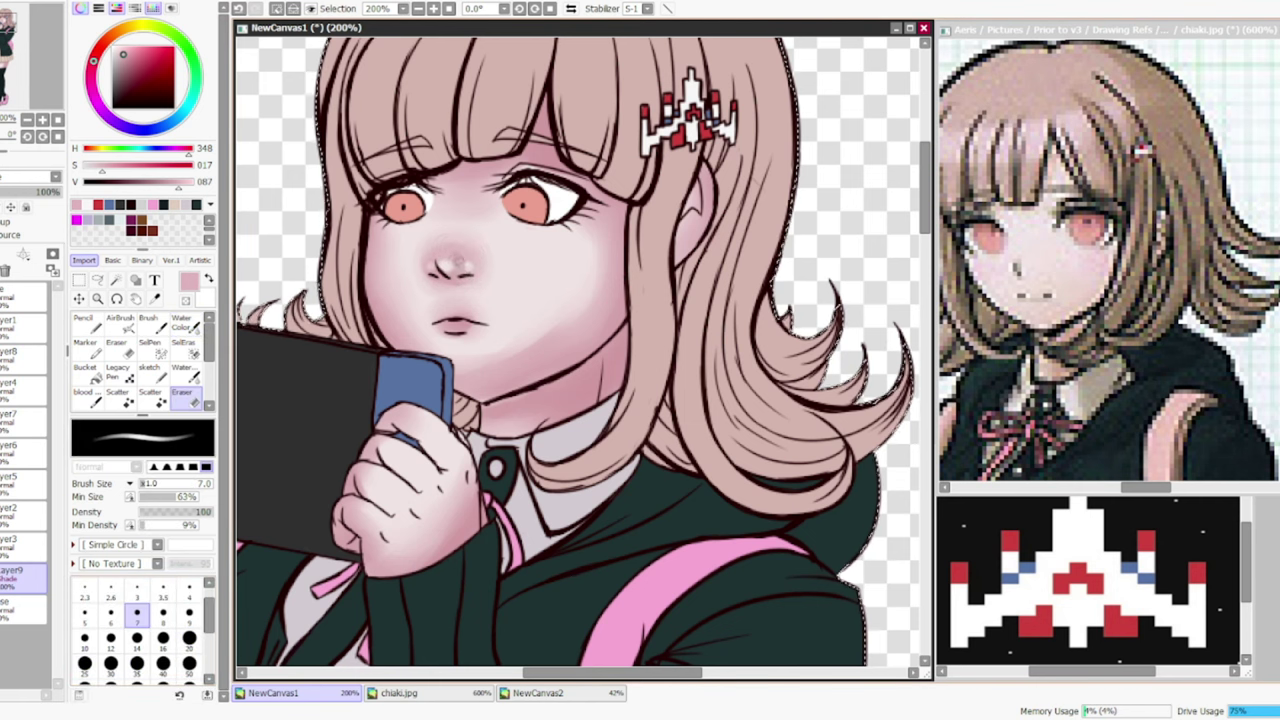
pyautogui.press('c')
pyautogui.moveTo(457, 272)
pyautogui.mouseDown()
pyautogui.moveTo(448, 262)
pyautogui.moveTo(468, 268)
pyautogui.mouseUp()
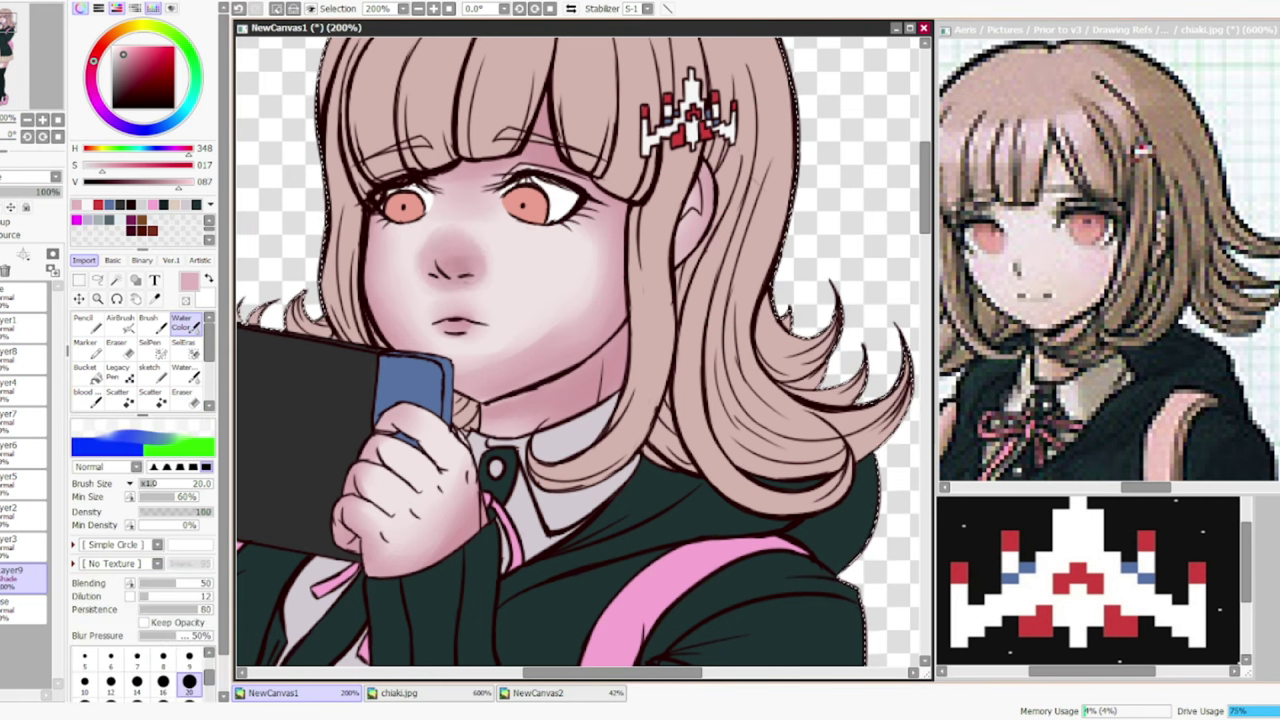
pyautogui.press('e')
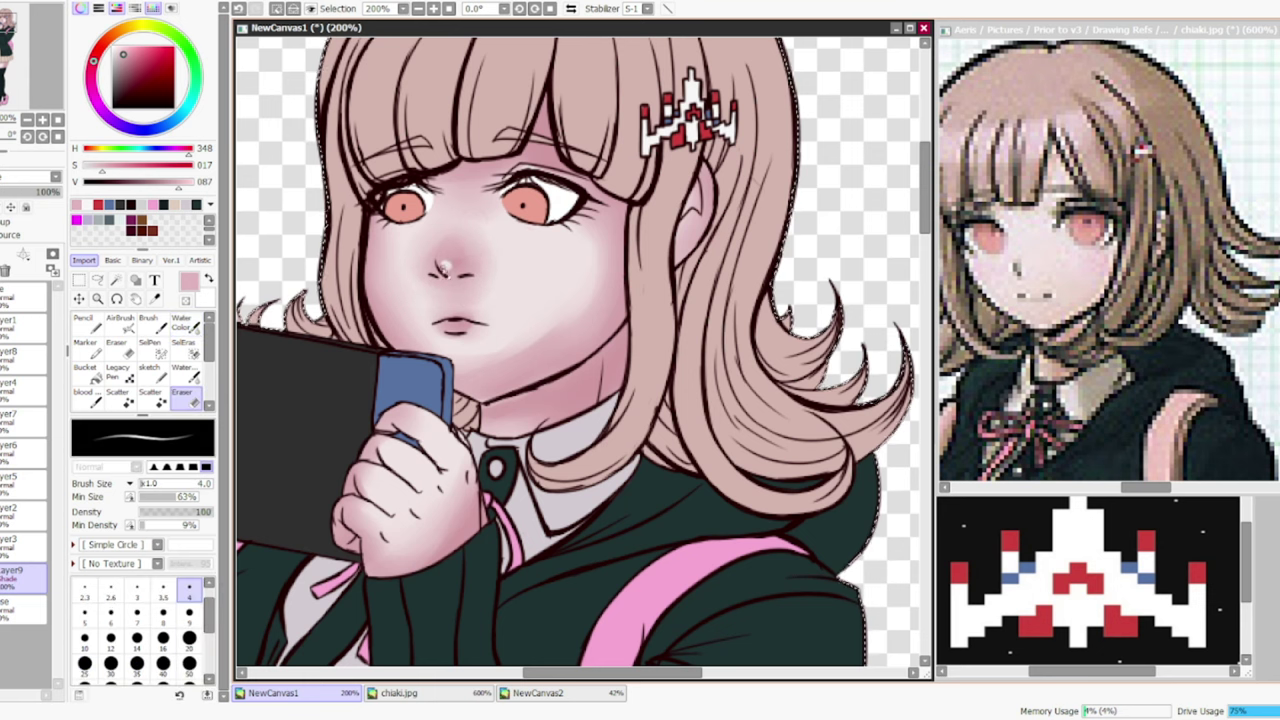
pyautogui.press('c')
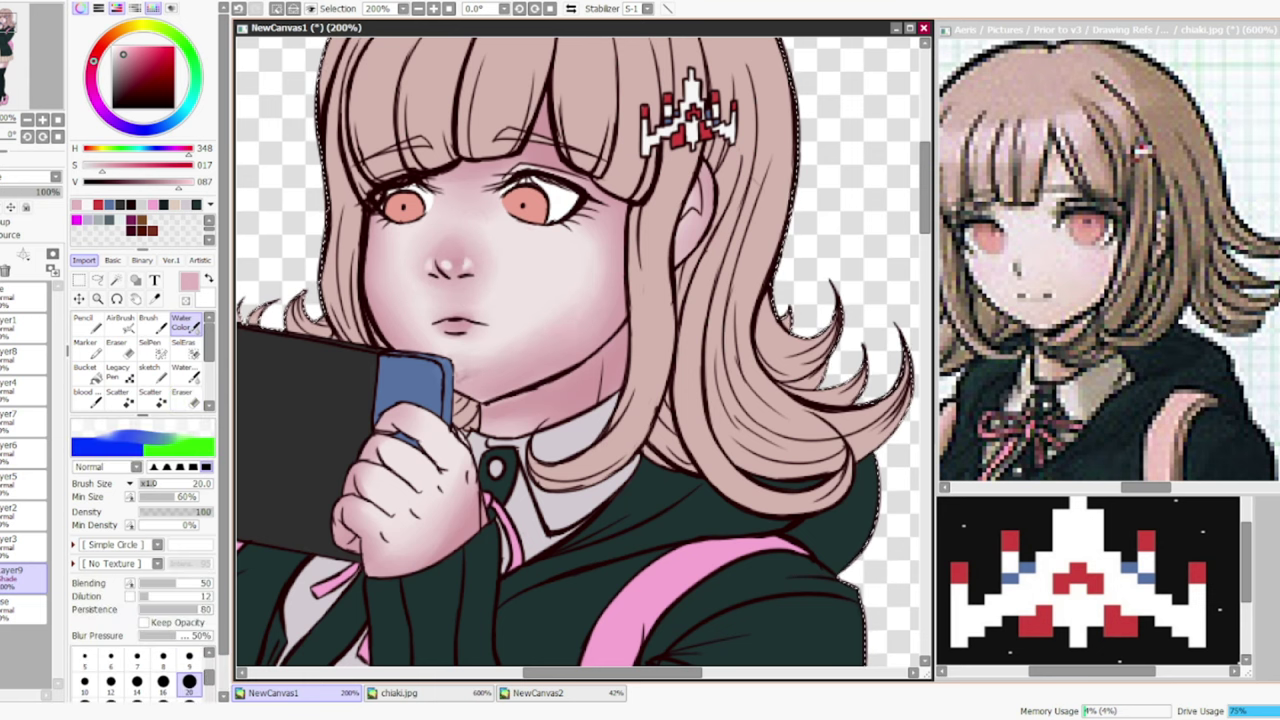
pyautogui.press('e')
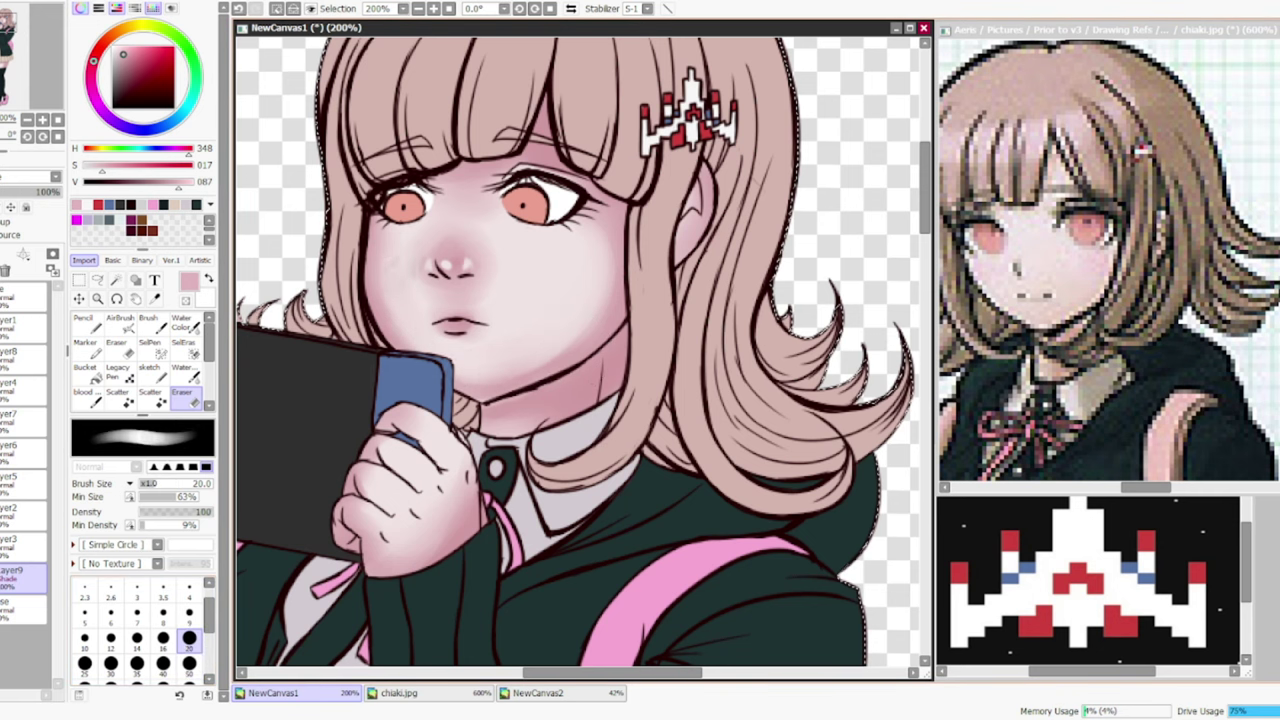
# - Brush a stronger pink blush over the nose, cheeks and lips on new Layer10 with the size 20 Water Color brush
pyautogui.press('c')
pyautogui.moveTo(440, 245)
pyautogui.mouseDown()
pyautogui.moveTo(470, 280)
pyautogui.moveTo(480, 265)
pyautogui.mouseUp()
pyautogui.moveTo(445, 325); pyautogui.dragTo(475, 327)
pyautogui.moveTo(520, 250); pyautogui.dragTo(580, 262)
pyautogui.moveTo(388, 238); pyautogui.dragTo(420, 275)
pyautogui.press('e')
pyautogui.moveTo(420, 225)
pyautogui.mouseDown()
pyautogui.moveTo(455, 255)
pyautogui.moveTo(425, 270)
pyautogui.mouseUp()
pyautogui.press('c')
pyautogui.moveTo(470, 230)
pyautogui.mouseDown()
pyautogui.moveTo(580, 270)
pyautogui.moveTo(605, 232)
pyautogui.mouseUp()
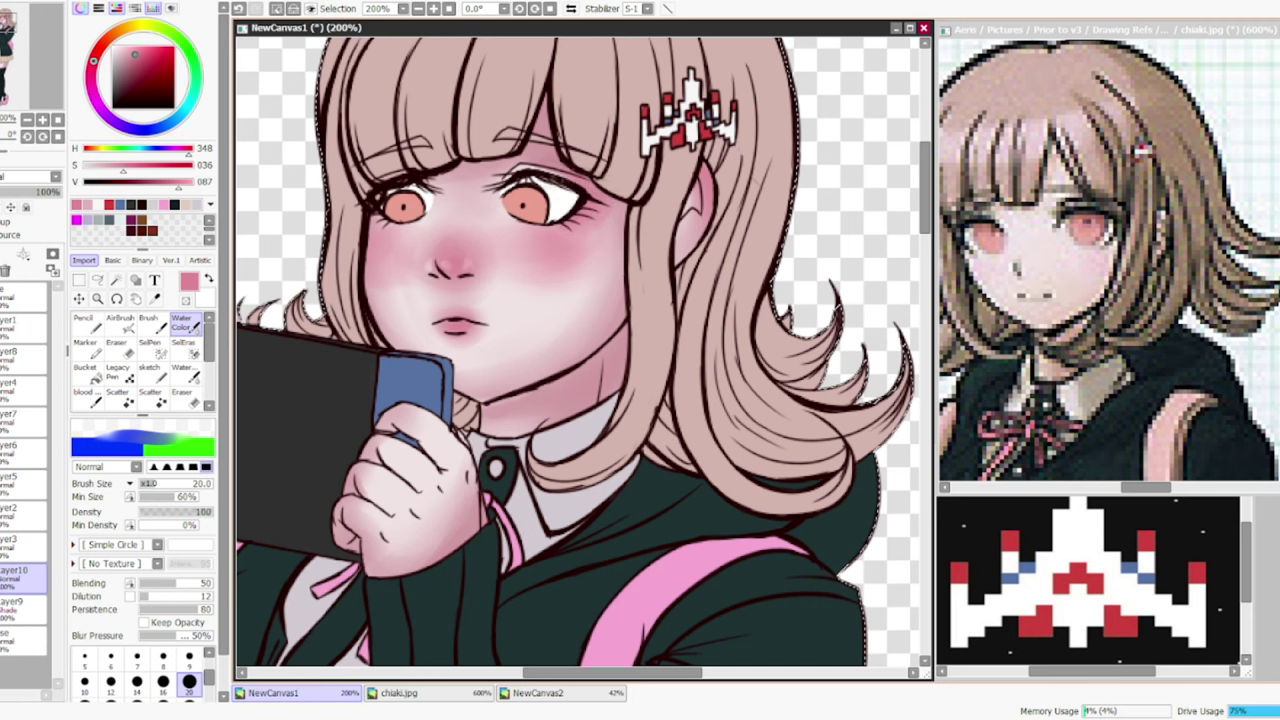
# - Erase small highlight spots from the nose, cheeks and lower lip at size 4 and set Layer10 to Shade mode
pyautogui.press('e')
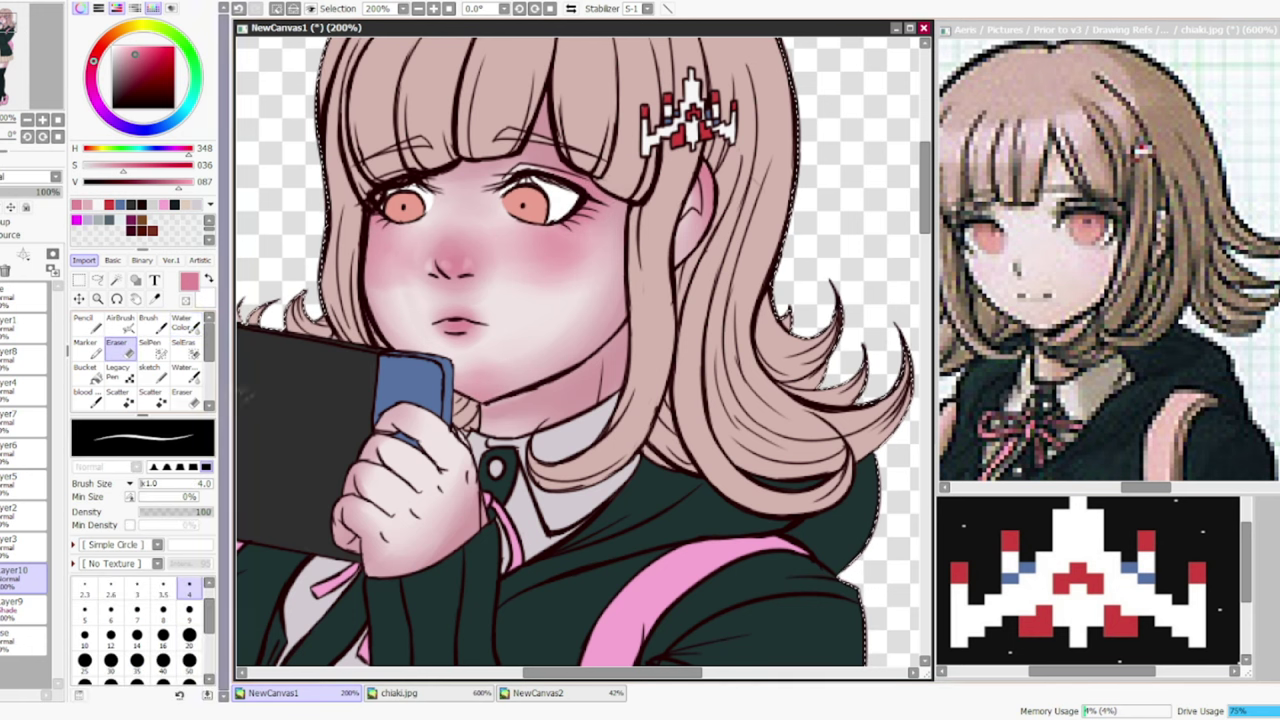
pyautogui.press('e')
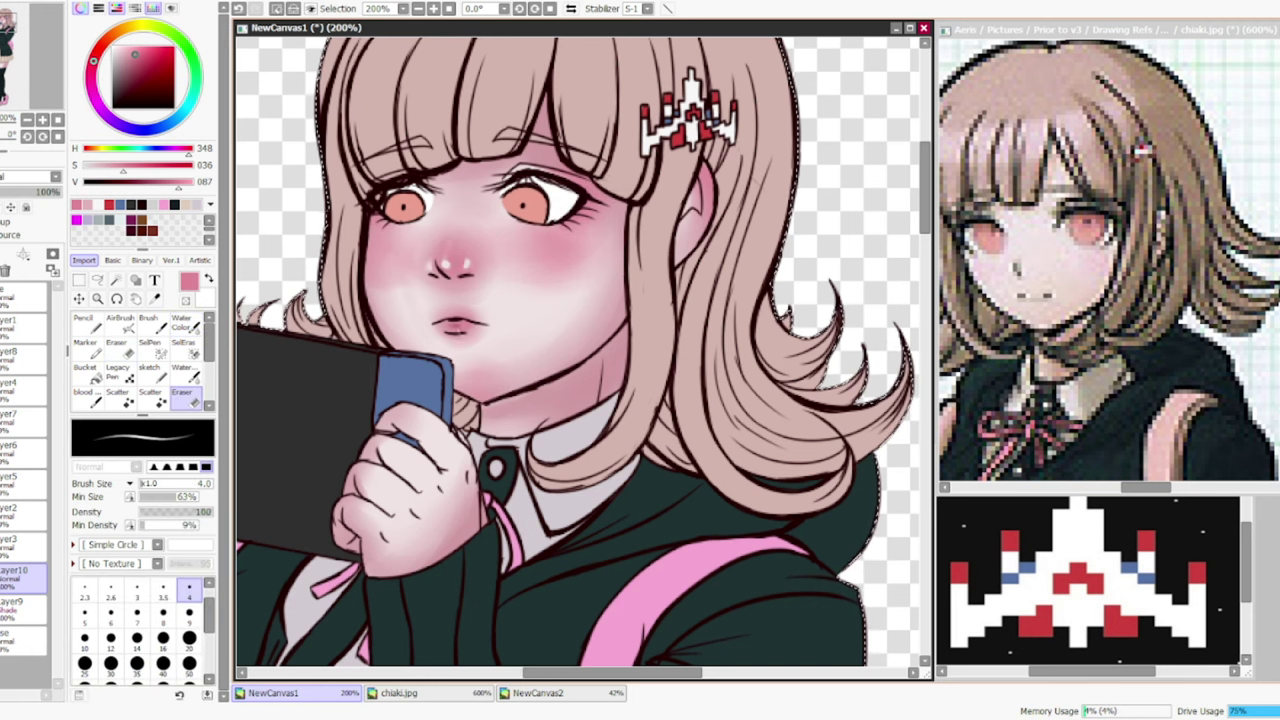
pyautogui.press('Down')
pyautogui.press('Up')
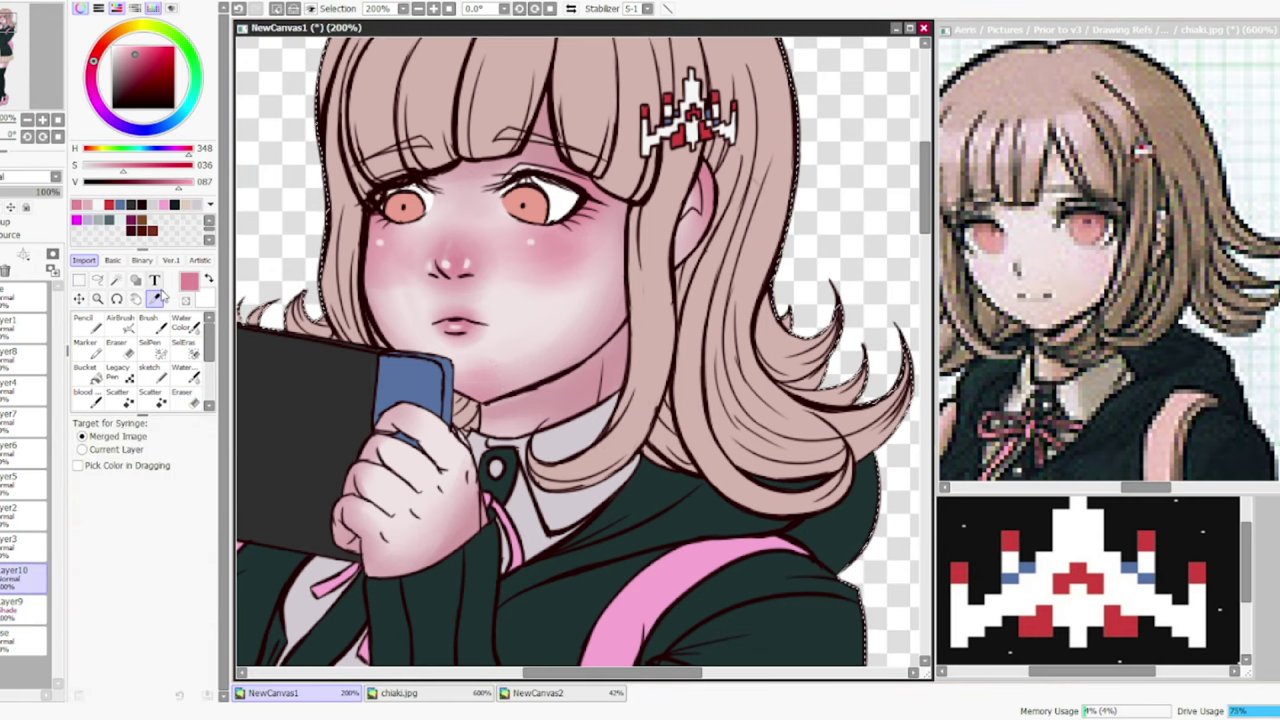
pyautogui.hotkey('ctrl', '-')
pyautogui.press('Down')
pyautogui.press('Up')
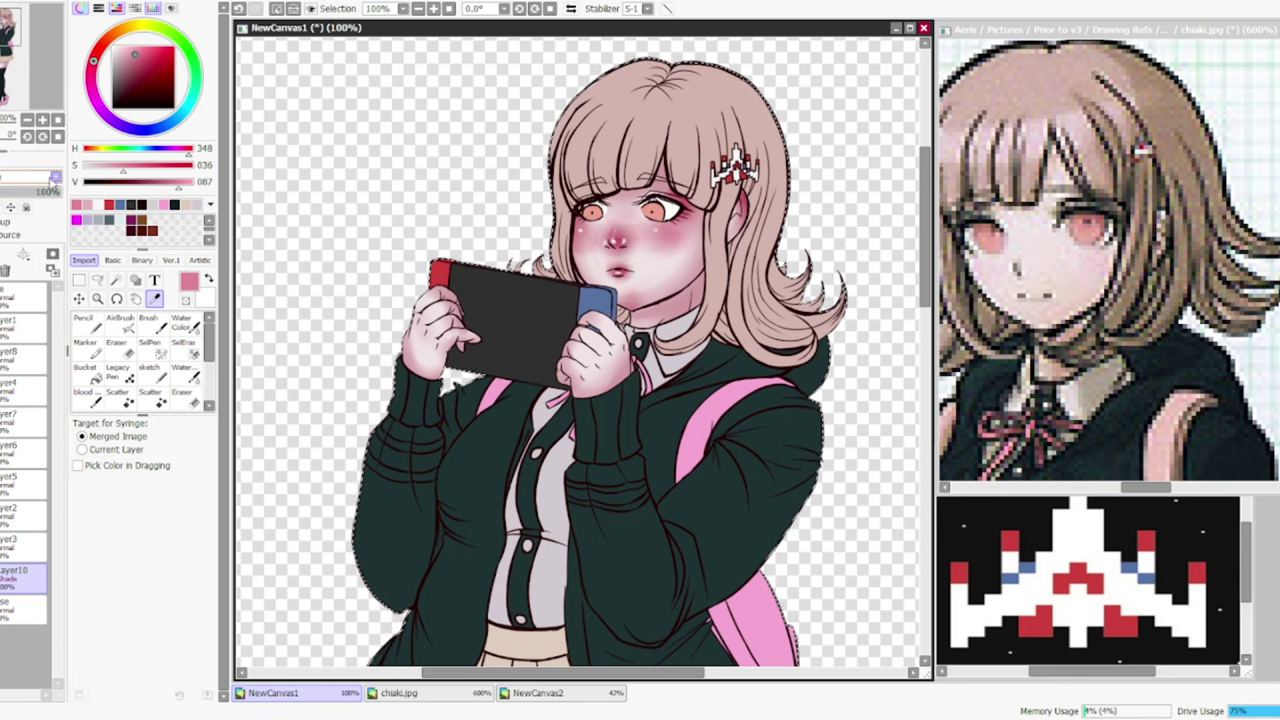
# - Erase a sharper highlight on the tip of the nose from Layer10 and Layer9 with the size 4 Eraser
pyautogui.scroll(4, 656, 207)
pyautogui.press('s')
pyautogui.press('e')
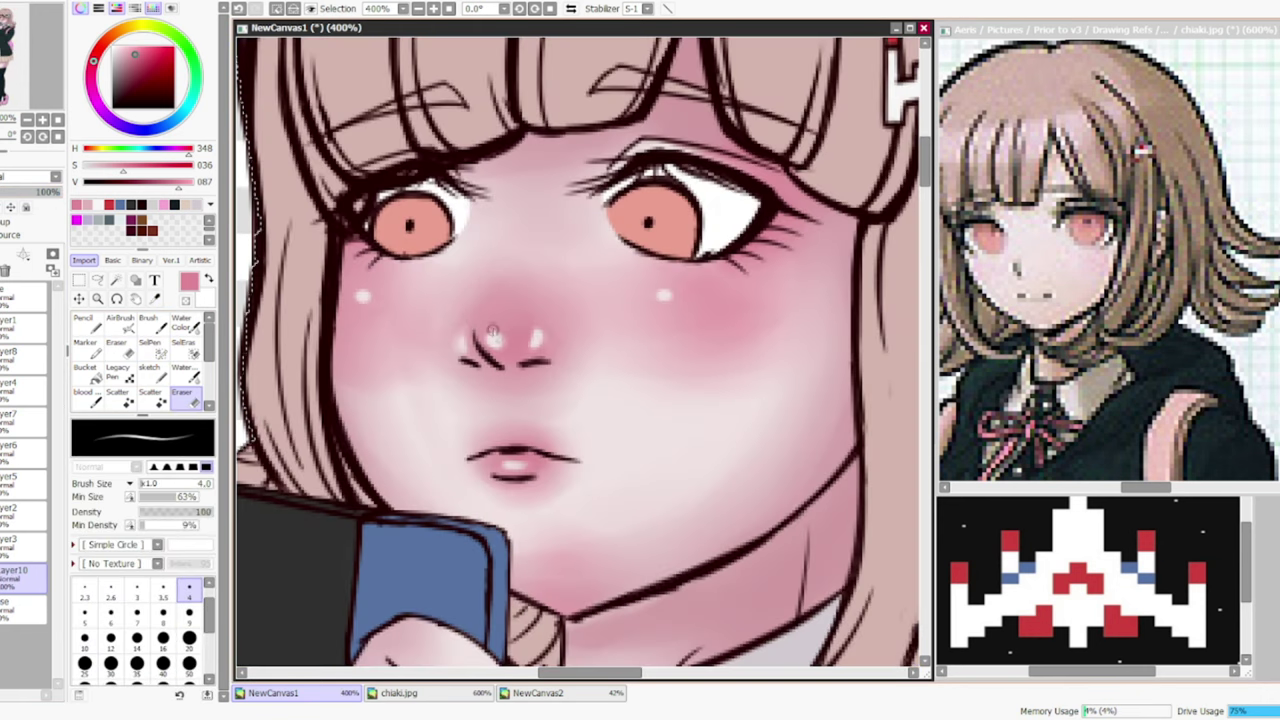
pyautogui.press('Down')
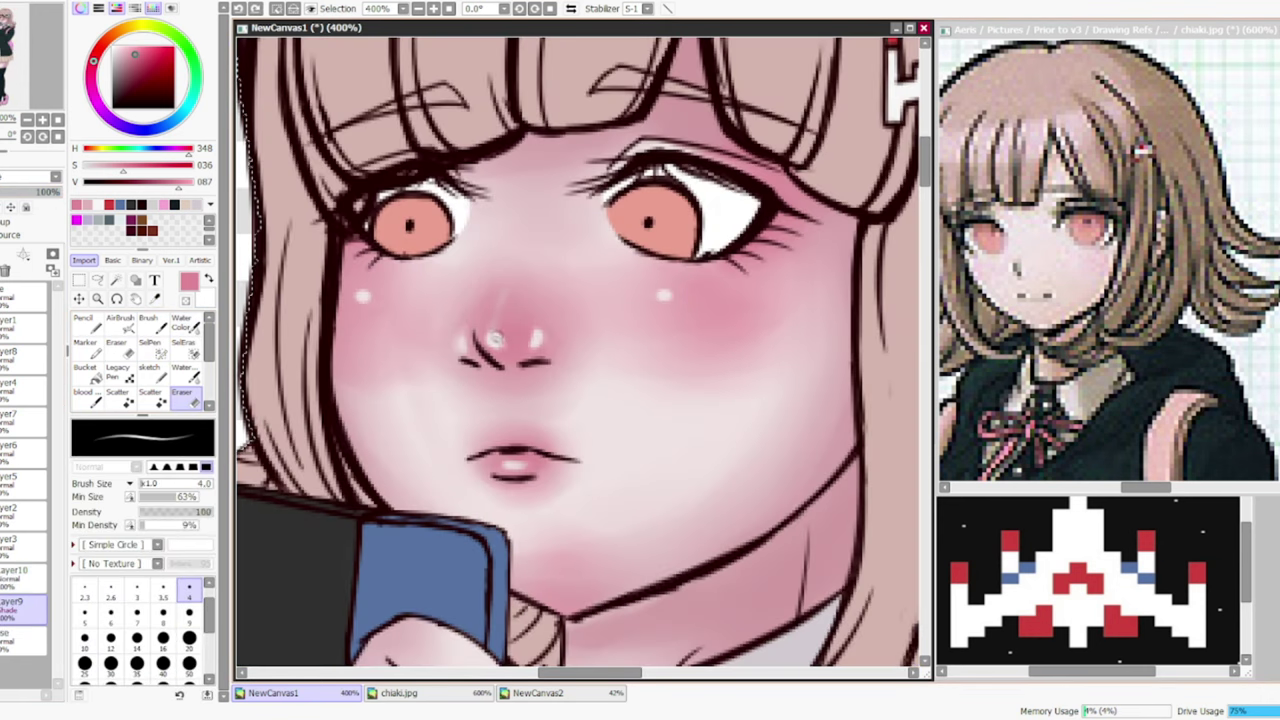
pyautogui.click(30, 572)
pyautogui.press('e')
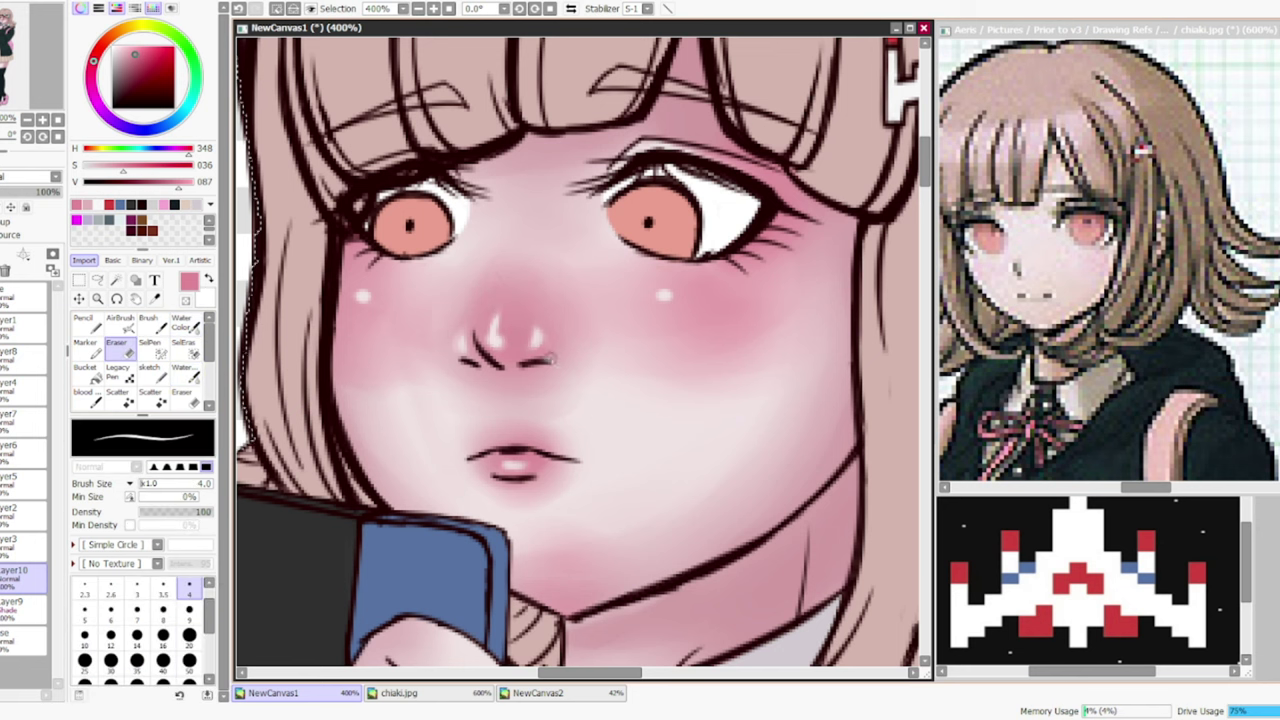
# - Merge the blush and skin shading layers, Layer10 and Layer9, down into the base layer
pyautogui.scroll(-8, 540, 355)
pyautogui.hotkey('ctrl', 'e')
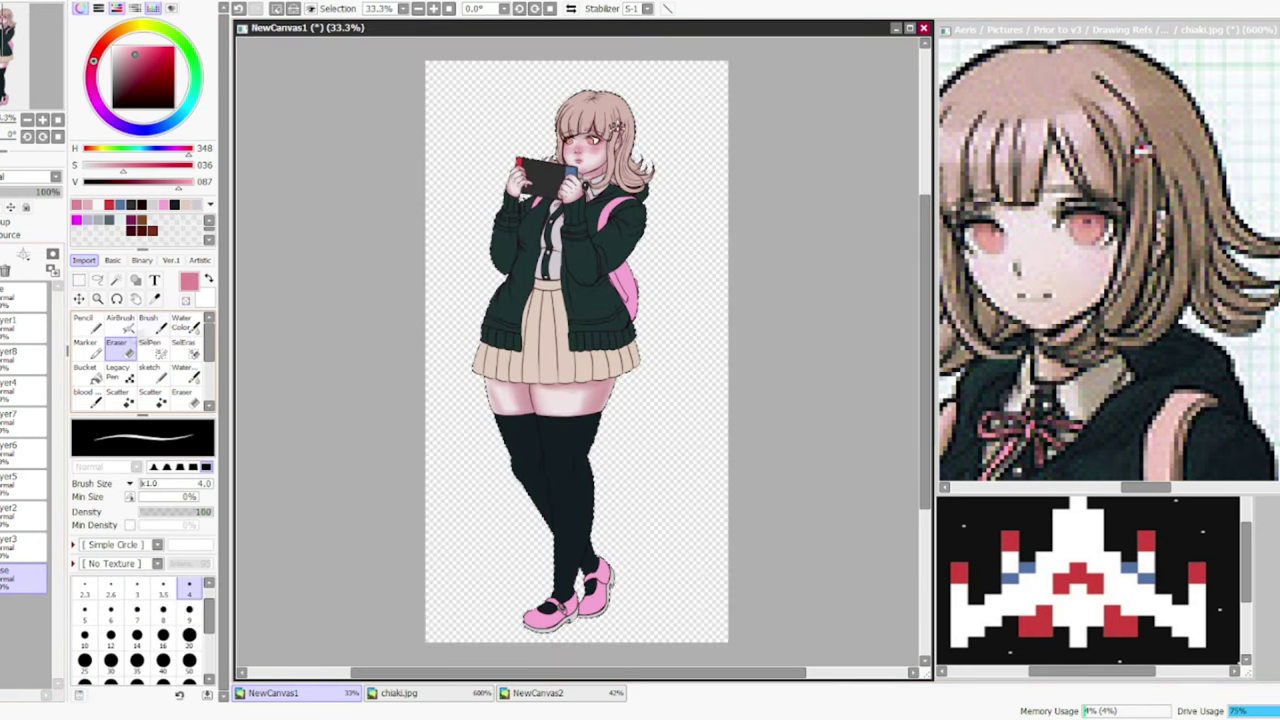
pyautogui.hotkey('ctrl', 'e')
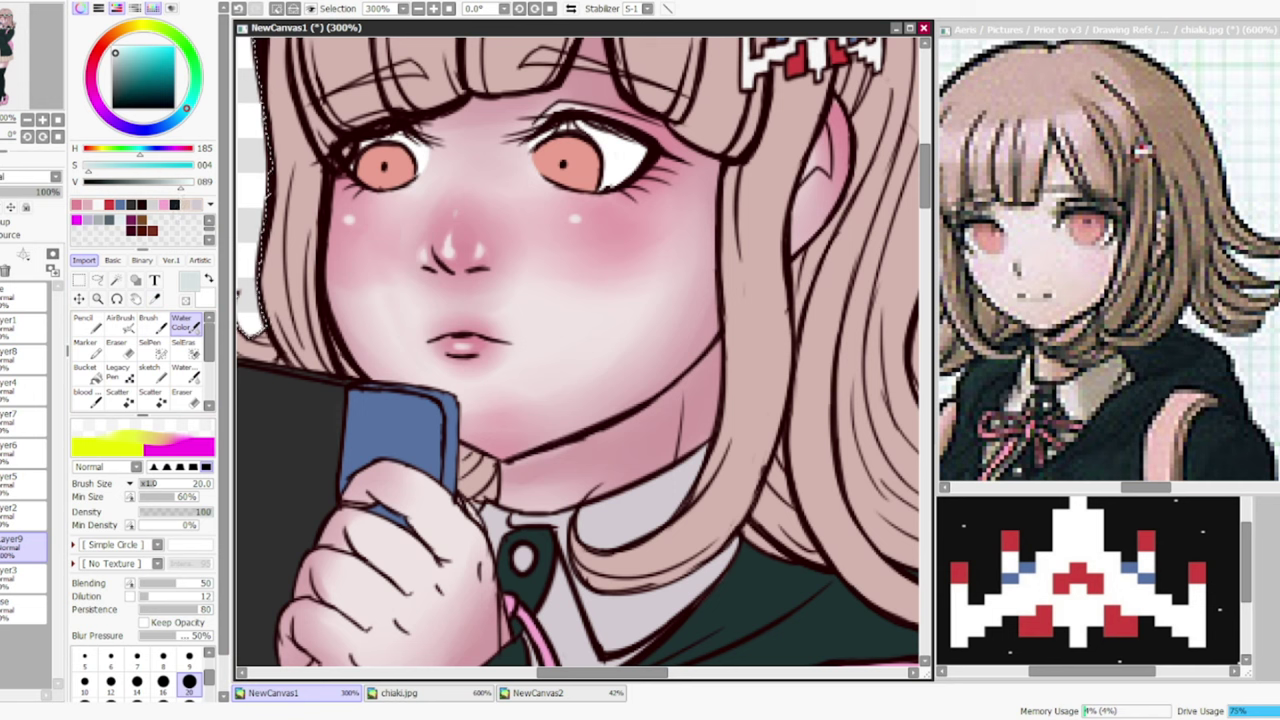
# - Shade the whites of both eyes below the upper lids with a pale blue-grey on a new Layer9
pyautogui.moveTo(635, 160)
pyautogui.mouseDown()
pyautogui.moveTo(590, 185)
pyautogui.moveTo(602, 185)
pyautogui.mouseUp()
pyautogui.click(115, 64)
pyautogui.moveTo(530, 135); pyautogui.dragTo(635, 150)
pyautogui.moveTo(420, 135); pyautogui.dragTo(375, 160)
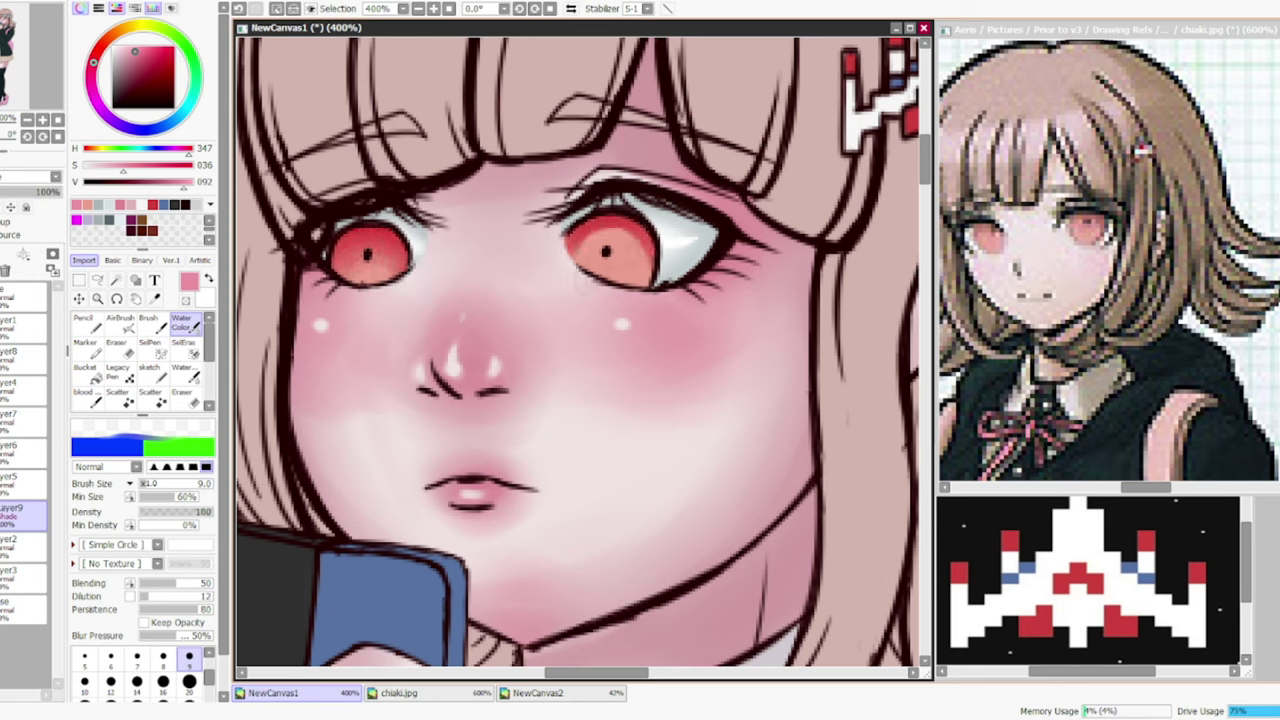
# - Shade the irises pink on Layer9 in Shade mode and brighten their lower parts on Layer10 in Shine mode at size 9
pyautogui.moveTo(600, 245); pyautogui.dragTo(661, 288)
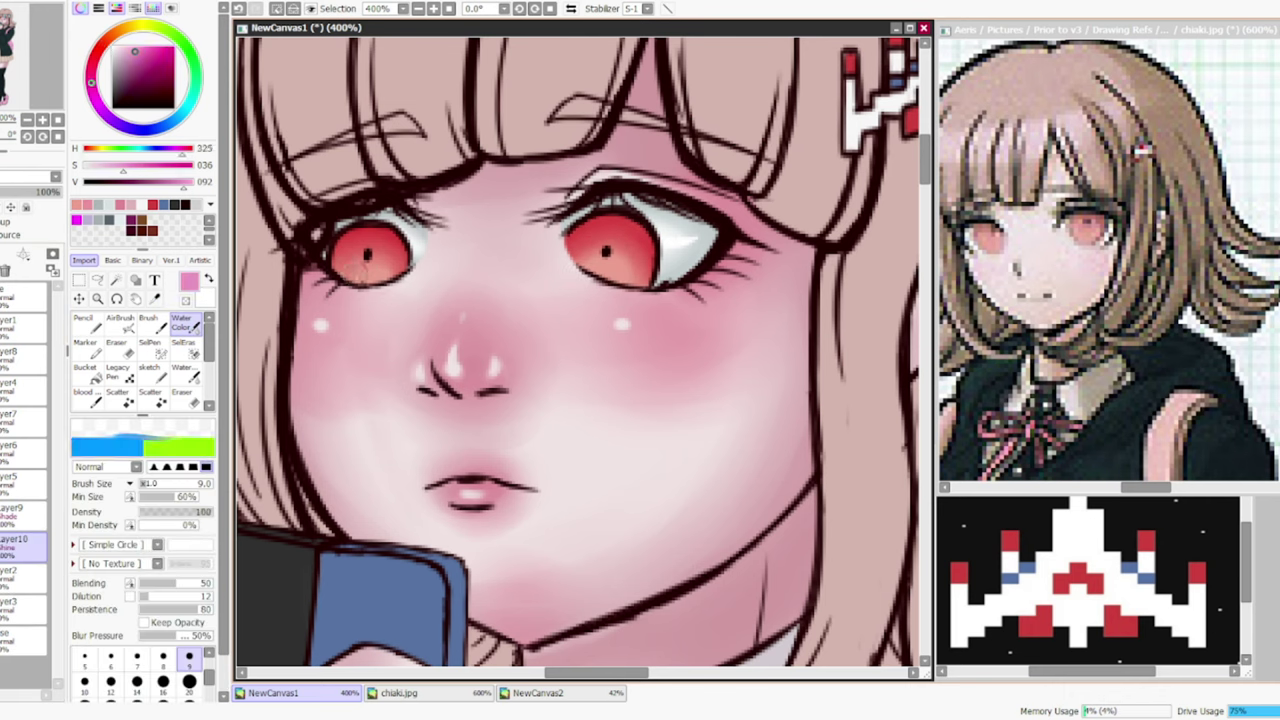
pyautogui.moveTo(372, 275); pyautogui.dragTo(348, 263)
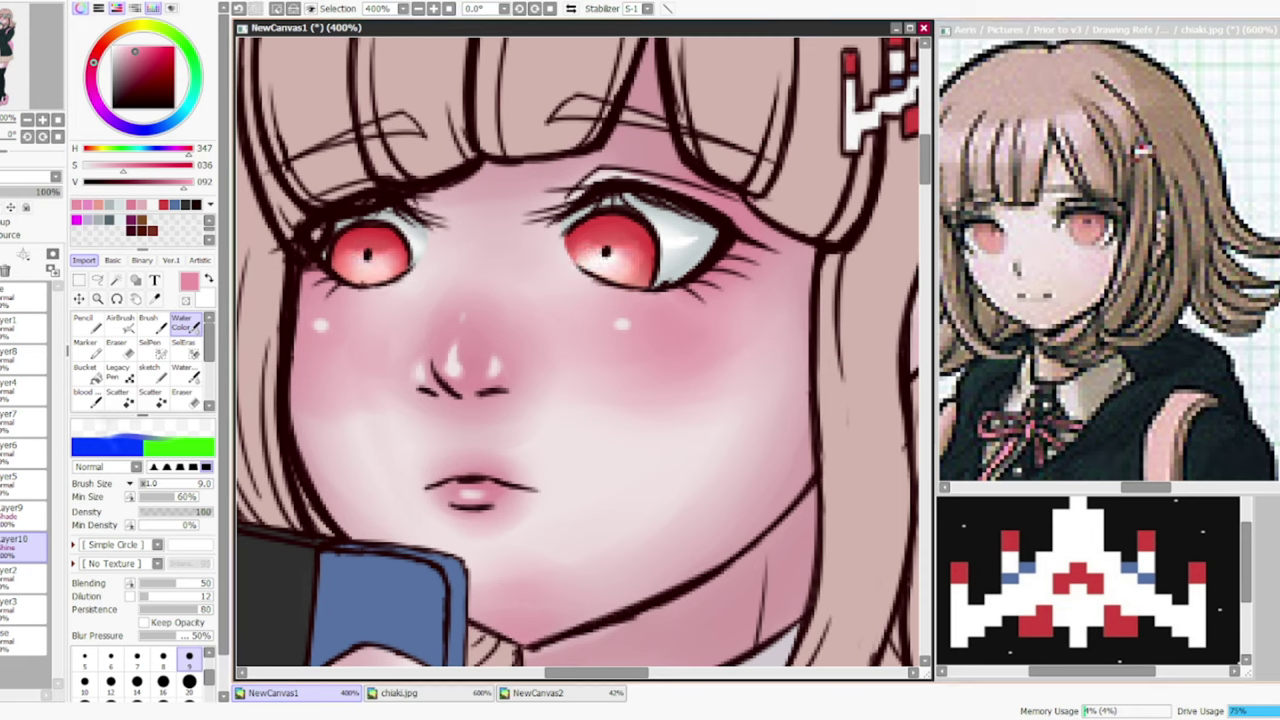
# - Add pale pink iris highlights at size 5 on new Layer11 in Shine mode above Layer9, and merge the eye layers into Layer2
pyautogui.press('[')
pyautogui.press('[')
pyautogui.press('[')
pyautogui.press('[')
pyautogui.hotkey('ctrl', 'shift', 'n')
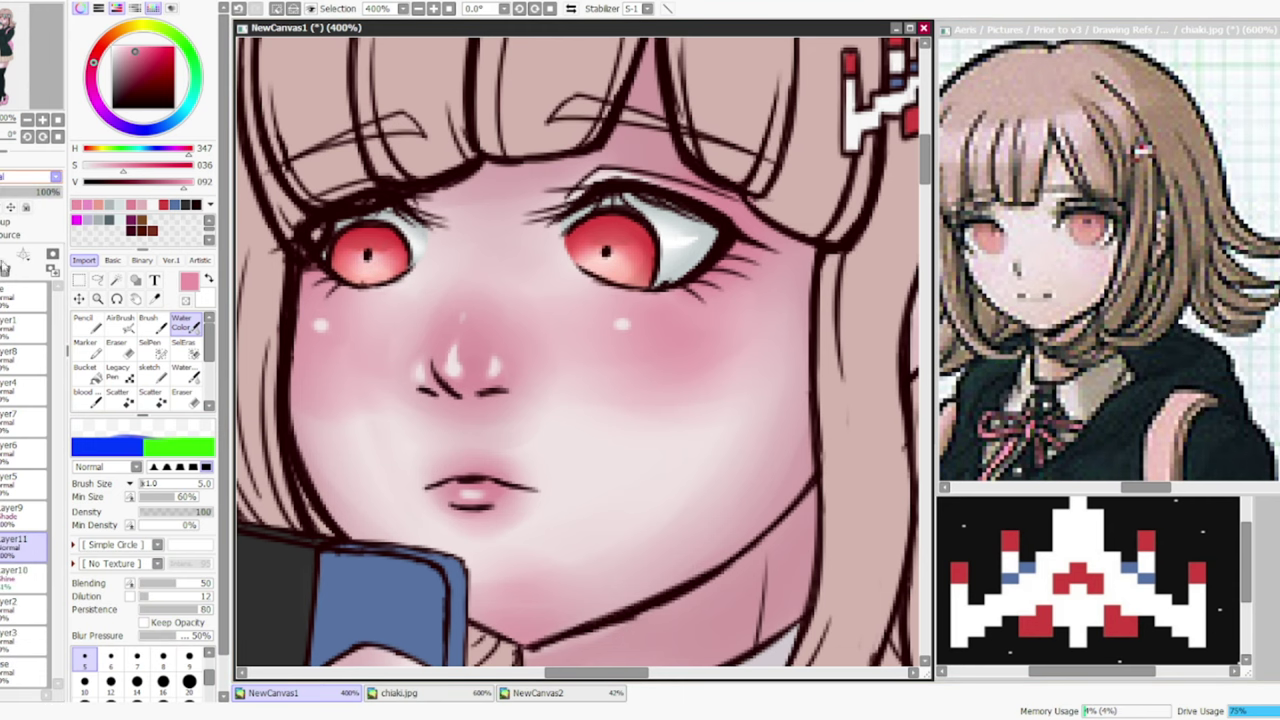
pyautogui.press('n')
pyautogui.click(348, 262)
pyautogui.moveTo(15, 540); pyautogui.dragTo(15, 508)
pyautogui.press('c')
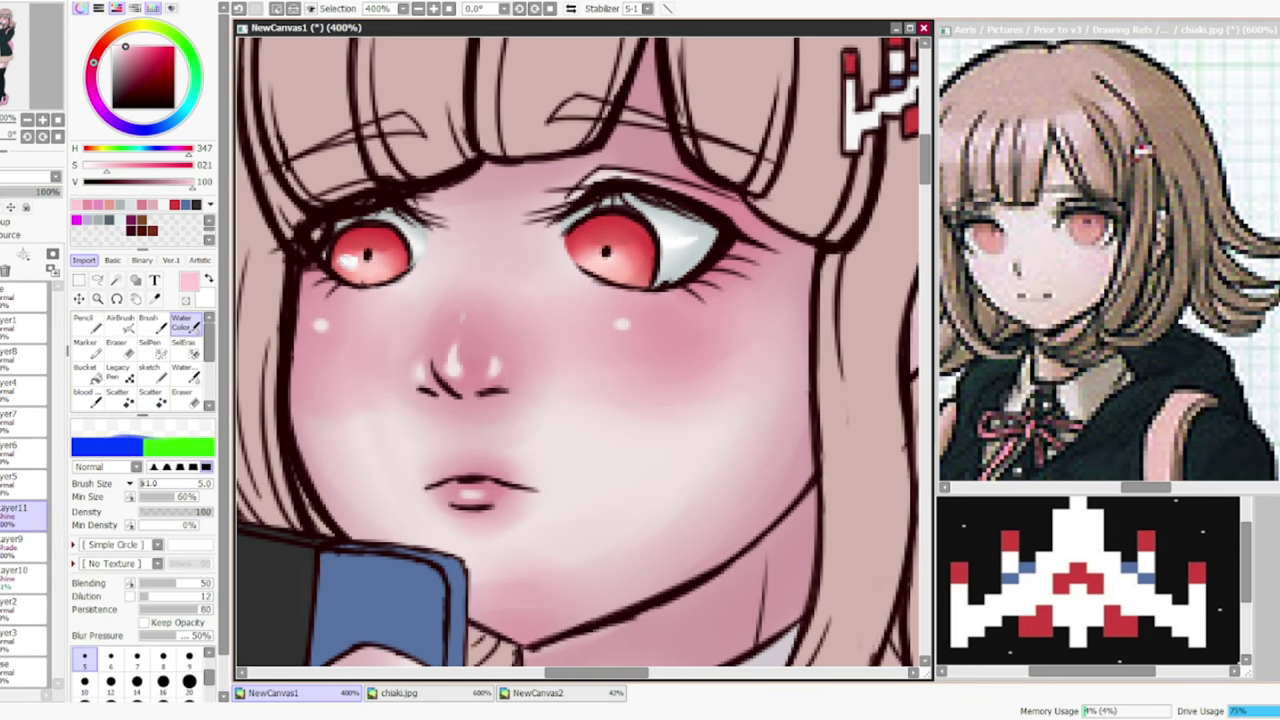
pyautogui.hotkey('ctrl', '0')
pyautogui.hotkey('ctrl', 'e')
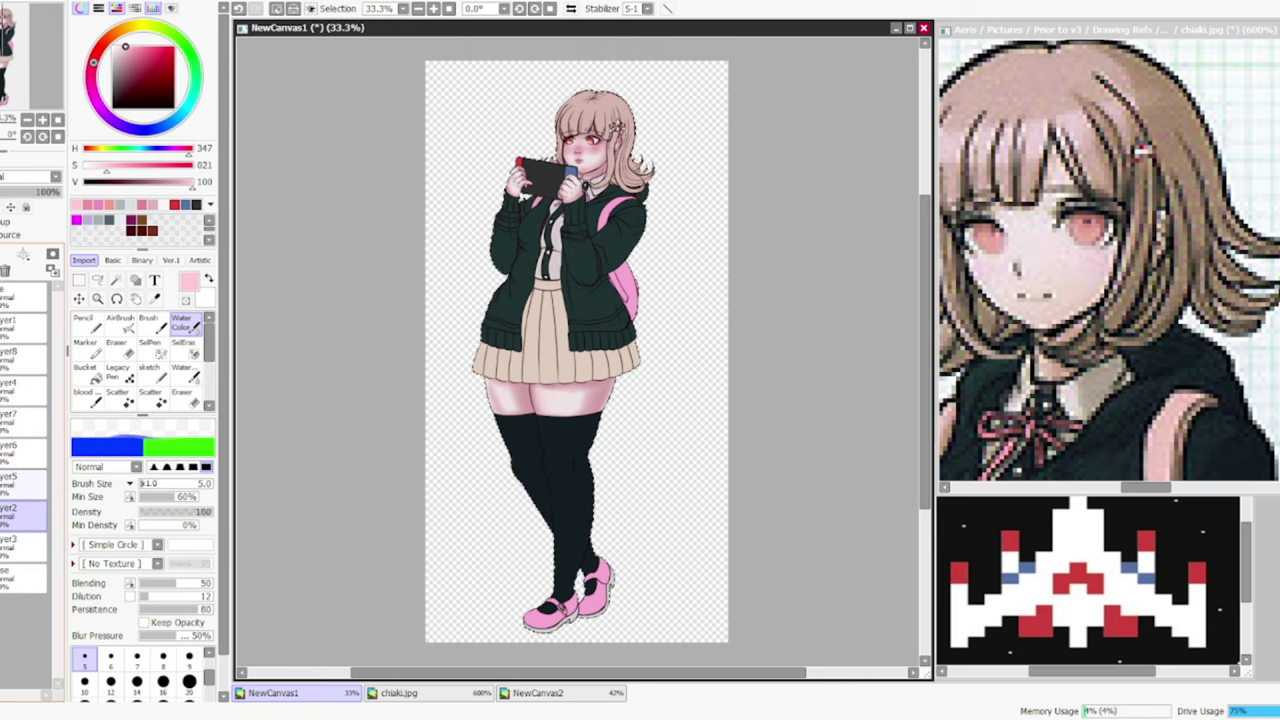
# - Shade the shirt collar with a muted purple on a new Layer9 above Layer5 using the size 20 Water Color brush
pyautogui.scroll(4, 614, 169)
pyautogui.keyDown('alt'); pyautogui.click(545, 268); pyautogui.keyUp('alt')
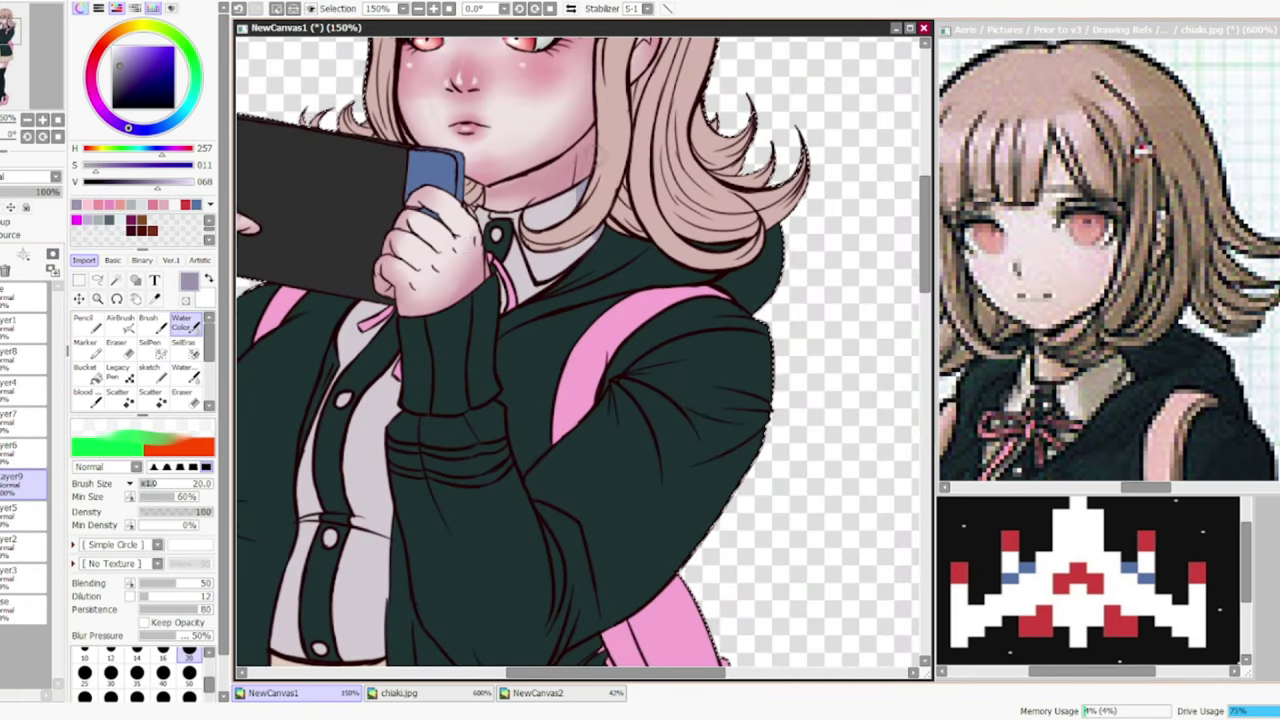
pyautogui.moveTo(500, 222); pyautogui.dragTo(535, 295)
pyautogui.moveTo(472, 198)
pyautogui.mouseDown()
pyautogui.moveTo(498, 250)
pyautogui.moveTo(568, 226)
pyautogui.mouseUp()
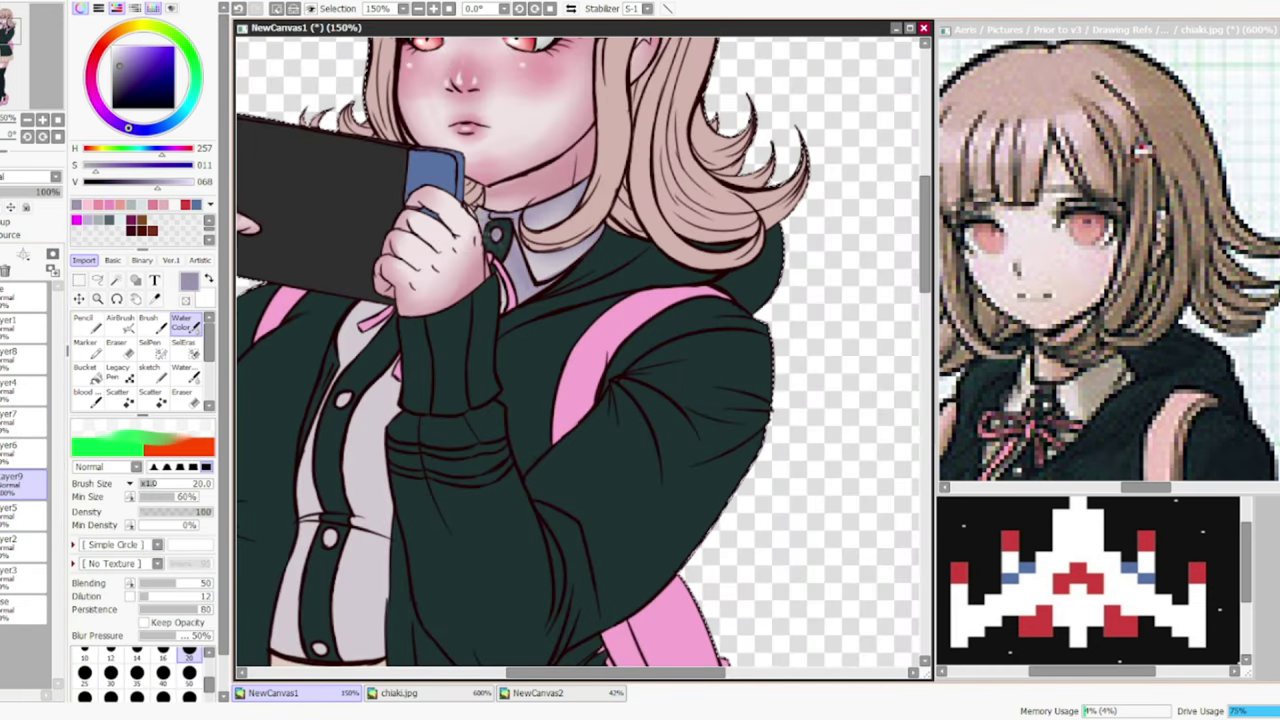
# - Brush muted purple shadows along both sides of the shirt front and soften them with the Eraser
pyautogui.scroll(-5, 578, 350)
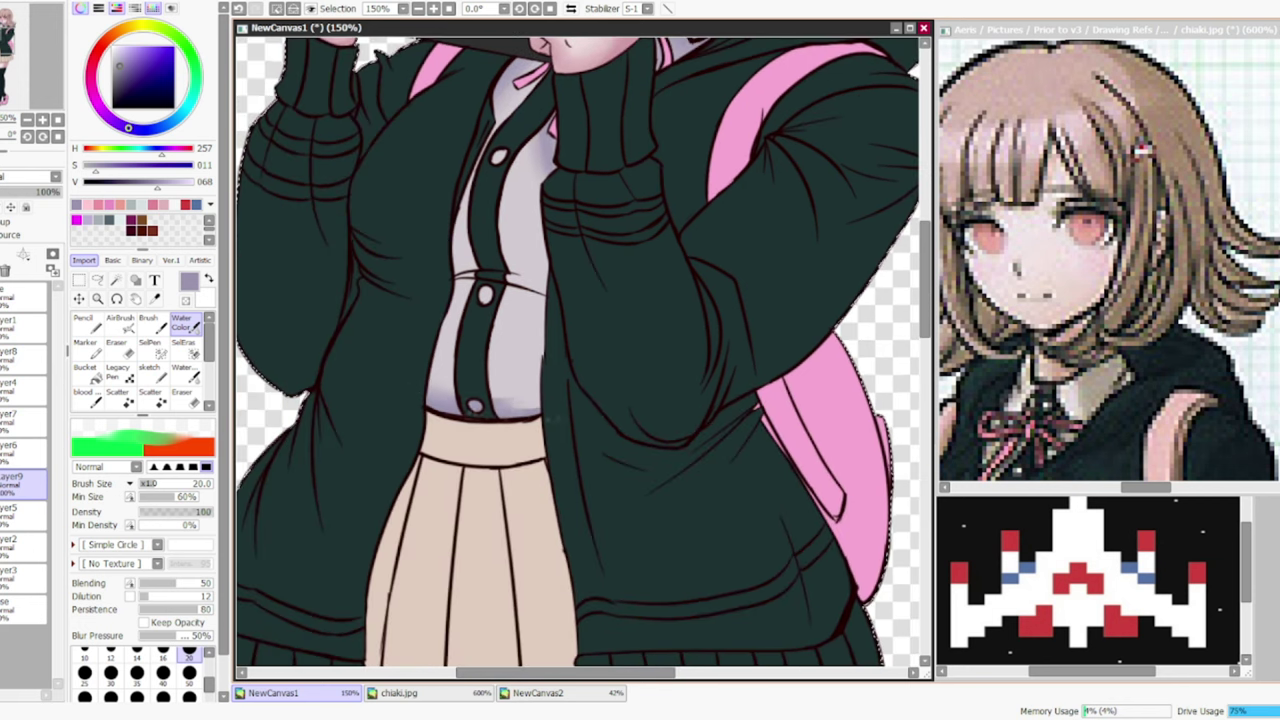
pyautogui.moveTo(520, 310)
pyautogui.mouseDown()
pyautogui.moveTo(520, 240)
pyautogui.moveTo(520, 315)
pyautogui.moveTo(545, 395)
pyautogui.mouseUp()
pyautogui.moveTo(445, 300); pyautogui.dragTo(455, 390)
pyautogui.moveTo(520, 300); pyautogui.dragTo(522, 395)
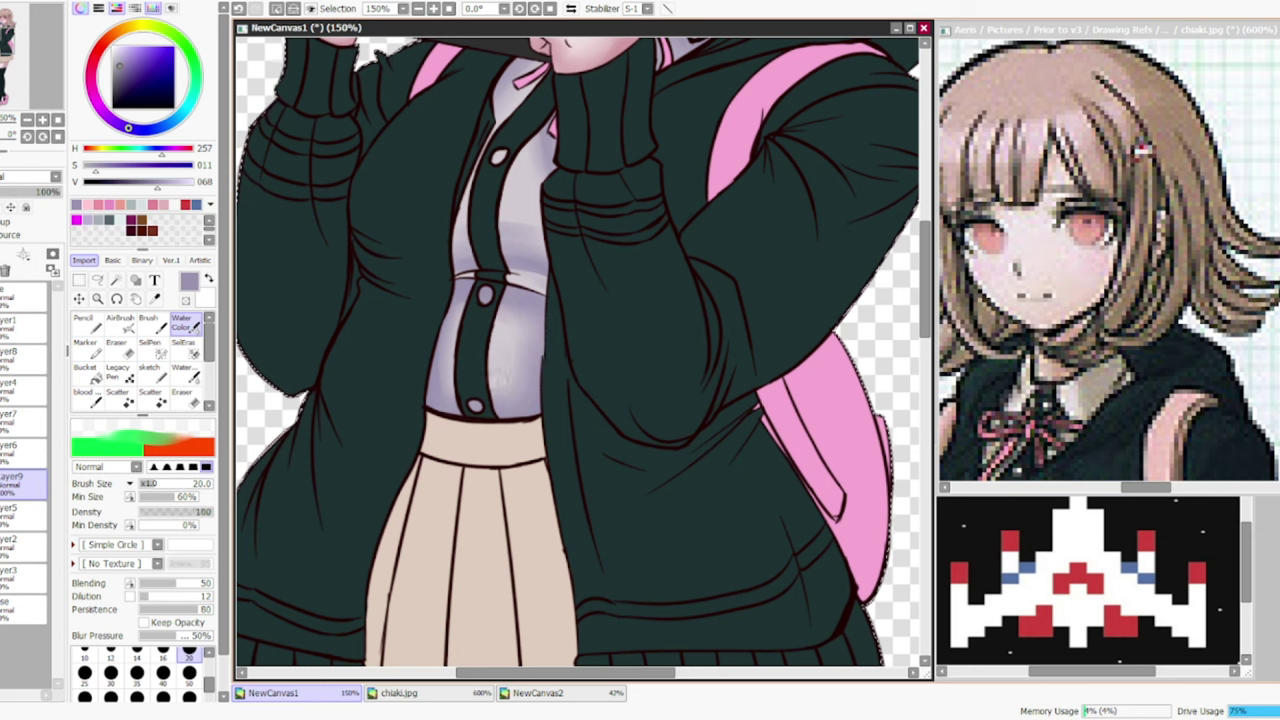
pyautogui.press('e')
pyautogui.moveTo(516, 305); pyautogui.dragTo(516, 392)
pyautogui.moveTo(446, 325); pyautogui.dragTo(446, 402)
# - Add a pale grey stripe, sampled from the shirt, between the double lines along the left hem of the jacket
pyautogui.scroll(2, 578, 350)
pyautogui.press('n')
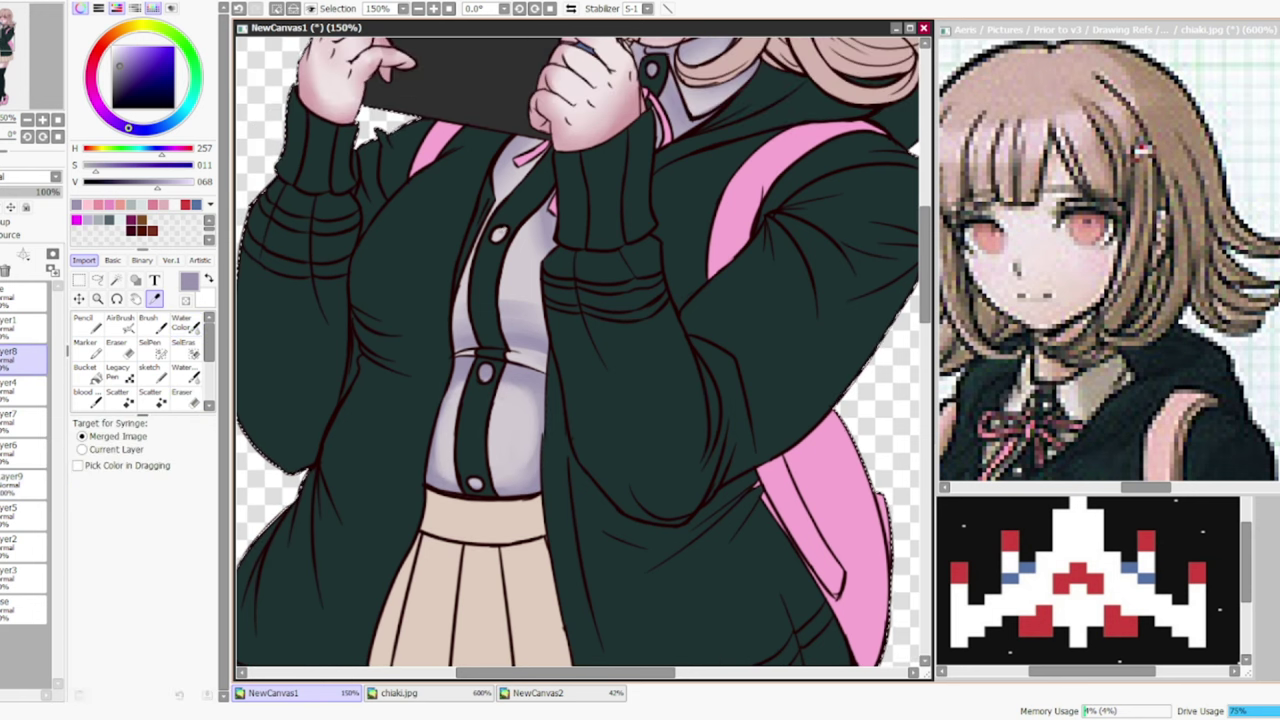
pyautogui.press('b')
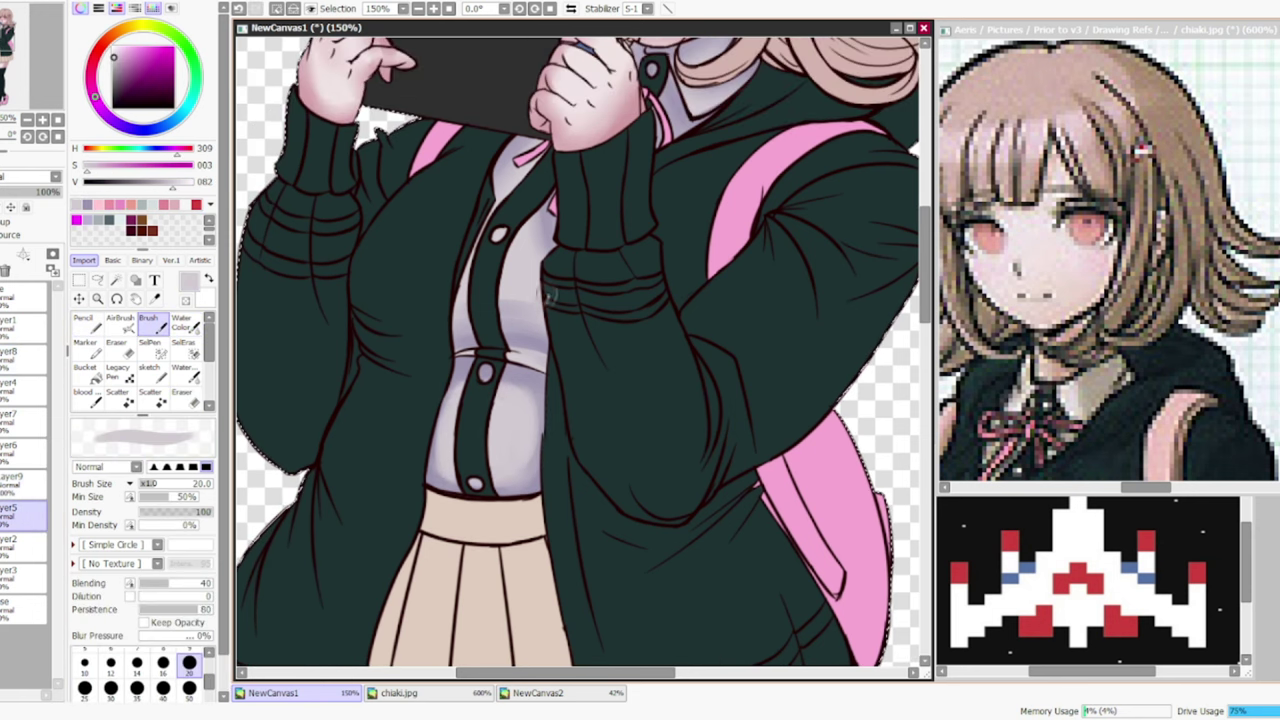
pyautogui.scroll(-5, 480, 400)
pyautogui.scroll(2, 480, 400)
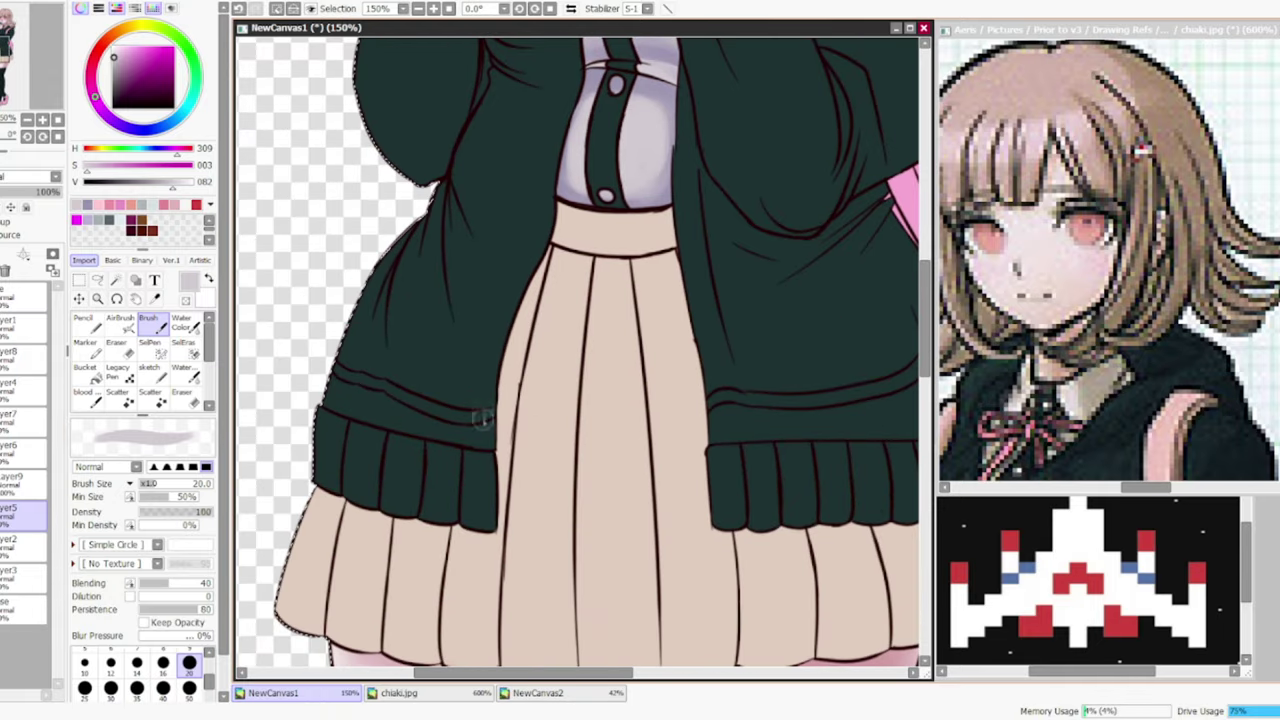
pyautogui.scroll(4, 345, 400)
pyautogui.press('e')
pyautogui.moveTo(310, 338)
pyautogui.mouseDown()
pyautogui.moveTo(386, 371)
pyautogui.moveTo(443, 375)
pyautogui.moveTo(614, 454)
pyautogui.moveTo(737, 452)
pyautogui.mouseUp()
pyautogui.scroll(-2, 645, 450)
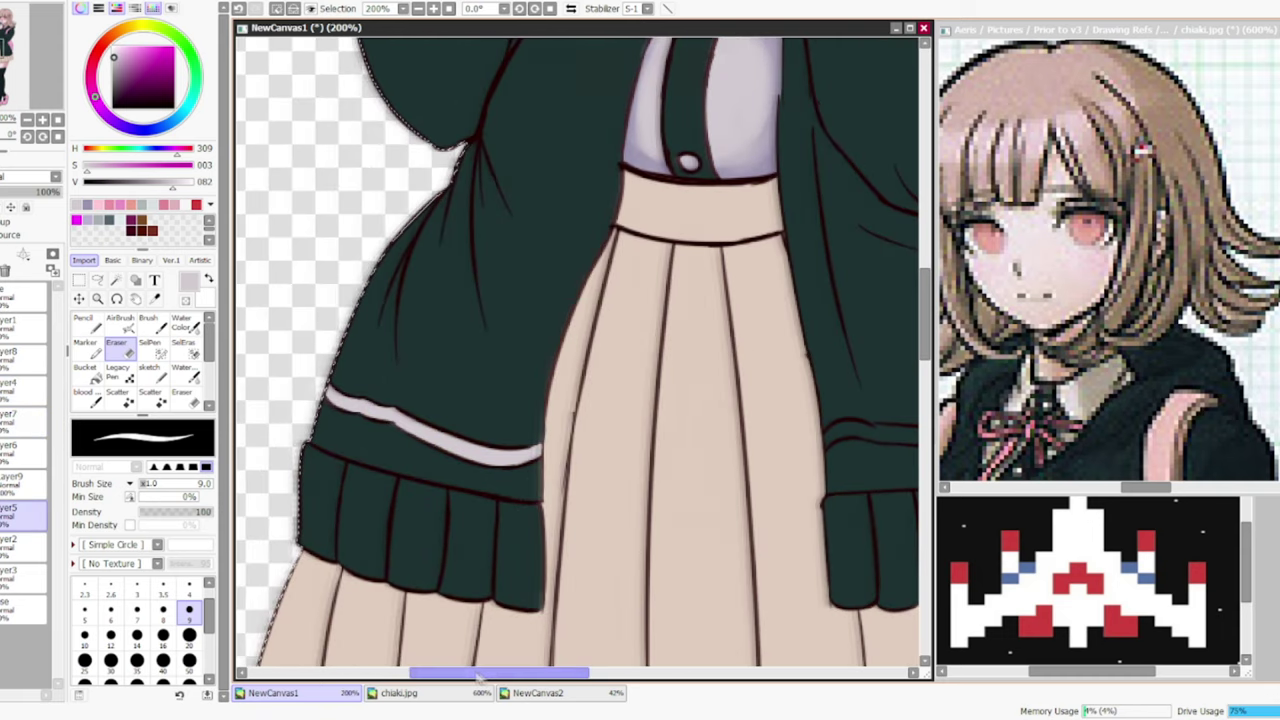
# - Erase the jacket fill on Layer4 and the skirt fill on Layer7 between the right hem lines to form the pale stripe
pyautogui.scroll(1, 430, 437)
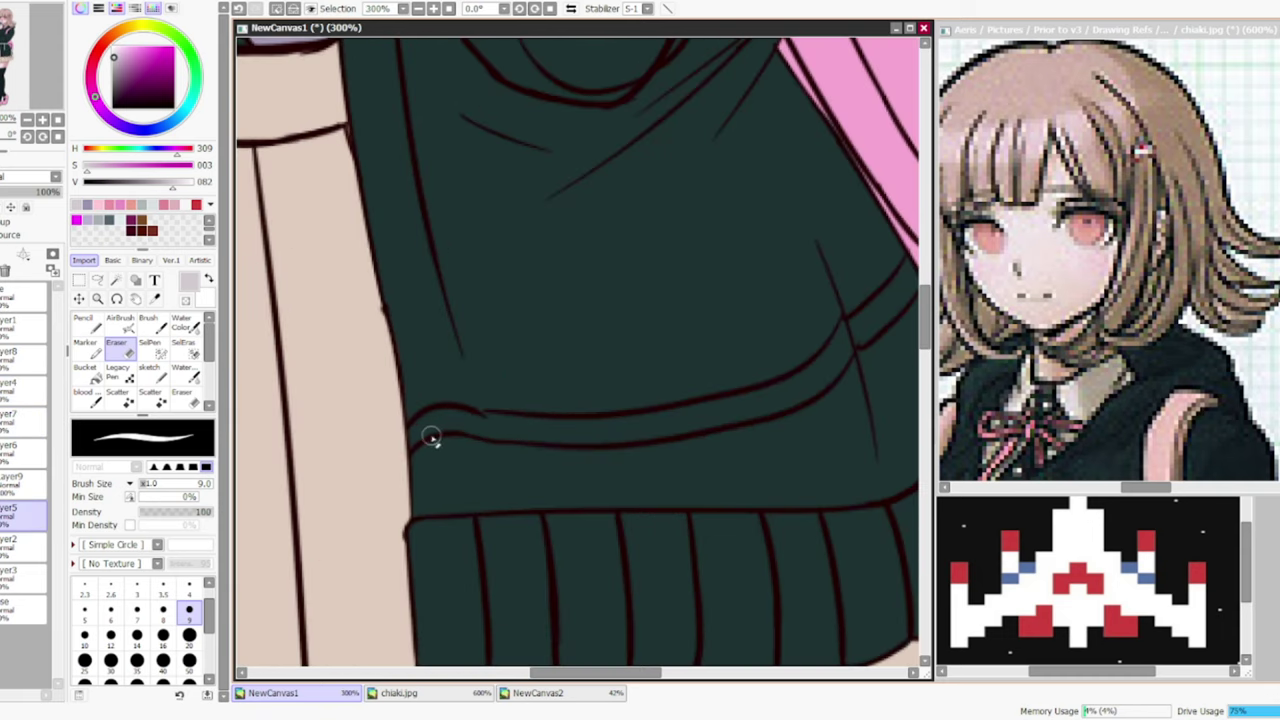
pyautogui.click(22, 388)
pyautogui.moveTo(412, 445)
pyautogui.mouseDown()
pyautogui.moveTo(495, 428)
pyautogui.moveTo(680, 432)
pyautogui.moveTo(525, 428)
pyautogui.mouseUp()
pyautogui.hotkey('ctrl', 'z')
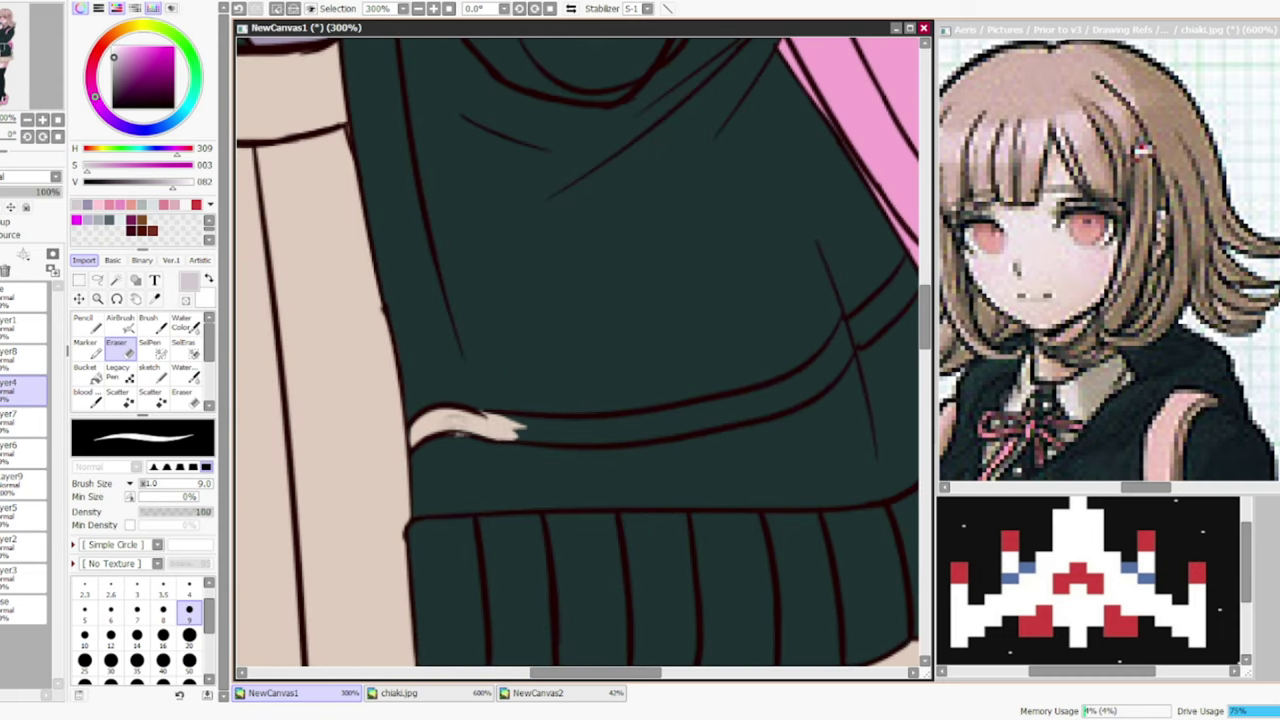
pyautogui.moveTo(445, 432)
pyautogui.mouseDown()
pyautogui.moveTo(690, 415)
pyautogui.moveTo(820, 378)
pyautogui.moveTo(848, 335)
pyautogui.moveTo(598, 338)
pyautogui.moveTo(668, 264)
pyautogui.mouseUp()
pyautogui.click(22, 452)
pyautogui.click(22, 420)
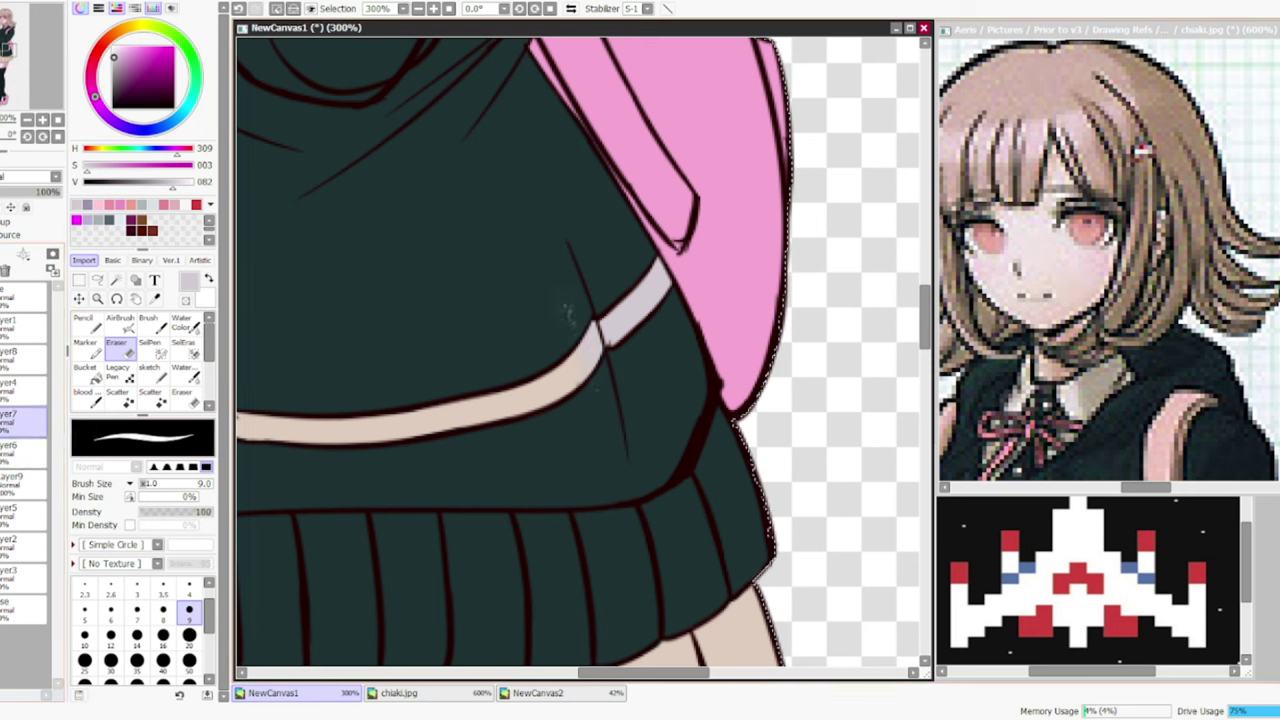
pyautogui.moveTo(238, 458); pyautogui.dragTo(478, 458)
# - Erase the overlying fills between the paired lines on both jacket sleeves to form pale double stripes
pyautogui.scroll(-1, 647, 457)
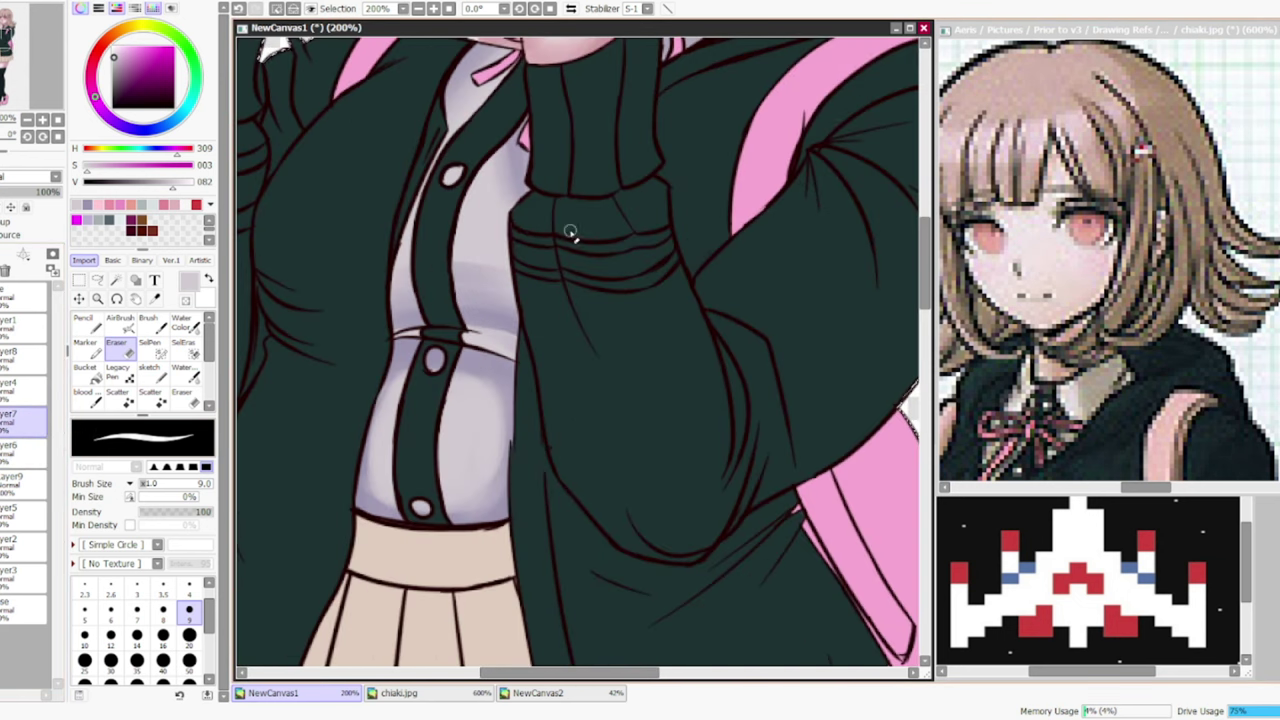
pyautogui.moveTo(512, 234); pyautogui.dragTo(680, 256)
pyautogui.moveTo(300, 260); pyautogui.dragTo(640, 260)
pyautogui.moveTo(470, 135)
pyautogui.mouseDown()
pyautogui.moveTo(540, 165)
pyautogui.moveTo(606, 152)
pyautogui.mouseUp()
pyautogui.moveTo(456, 186)
pyautogui.mouseDown()
pyautogui.moveTo(538, 229)
pyautogui.moveTo(591, 212)
pyautogui.mouseUp()
pyautogui.scroll(-5, 634, 209)
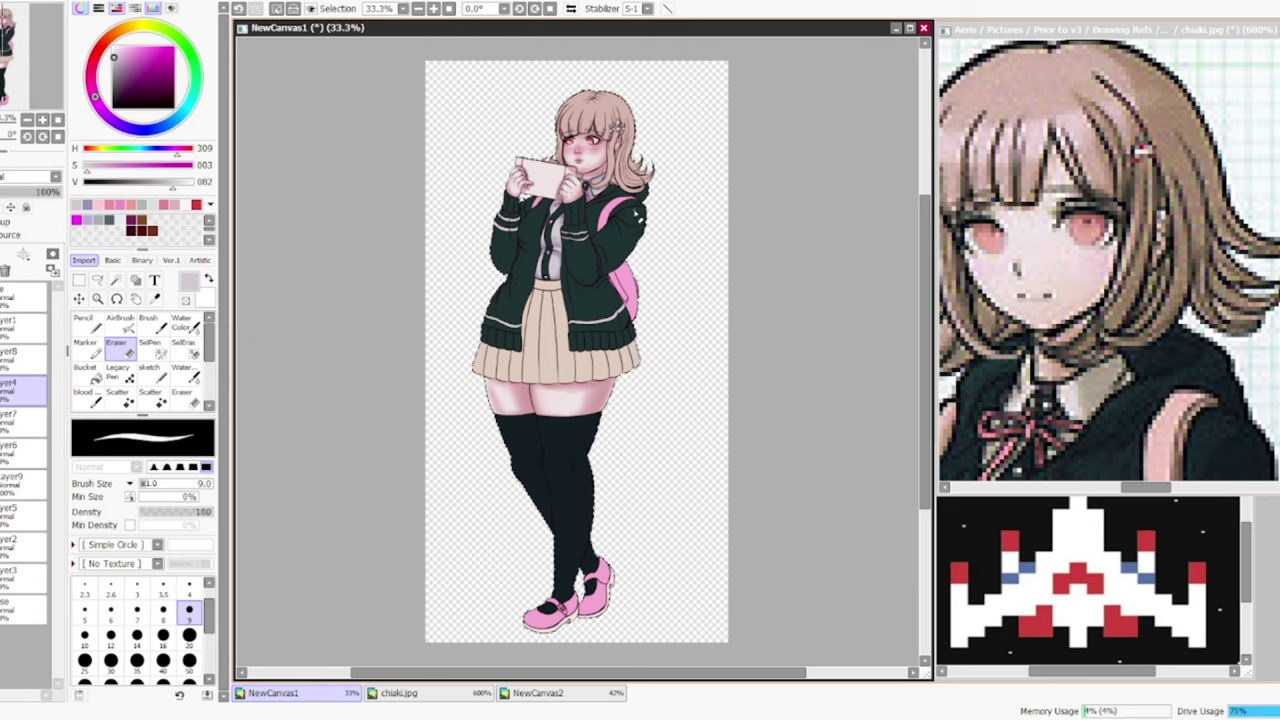
# - Shade the pale jacket stripes with the shirt's muted purple on Layer9 using the size 20 Water Color brush
pyautogui.keyDown('ctrl'); pyautogui.click(548, 240); pyautogui.keyUp('ctrl')
pyautogui.keyDown('alt'); pyautogui.click(548, 240); pyautogui.keyUp('alt')
pyautogui.press('b')
pyautogui.scroll(3, 585, 358)
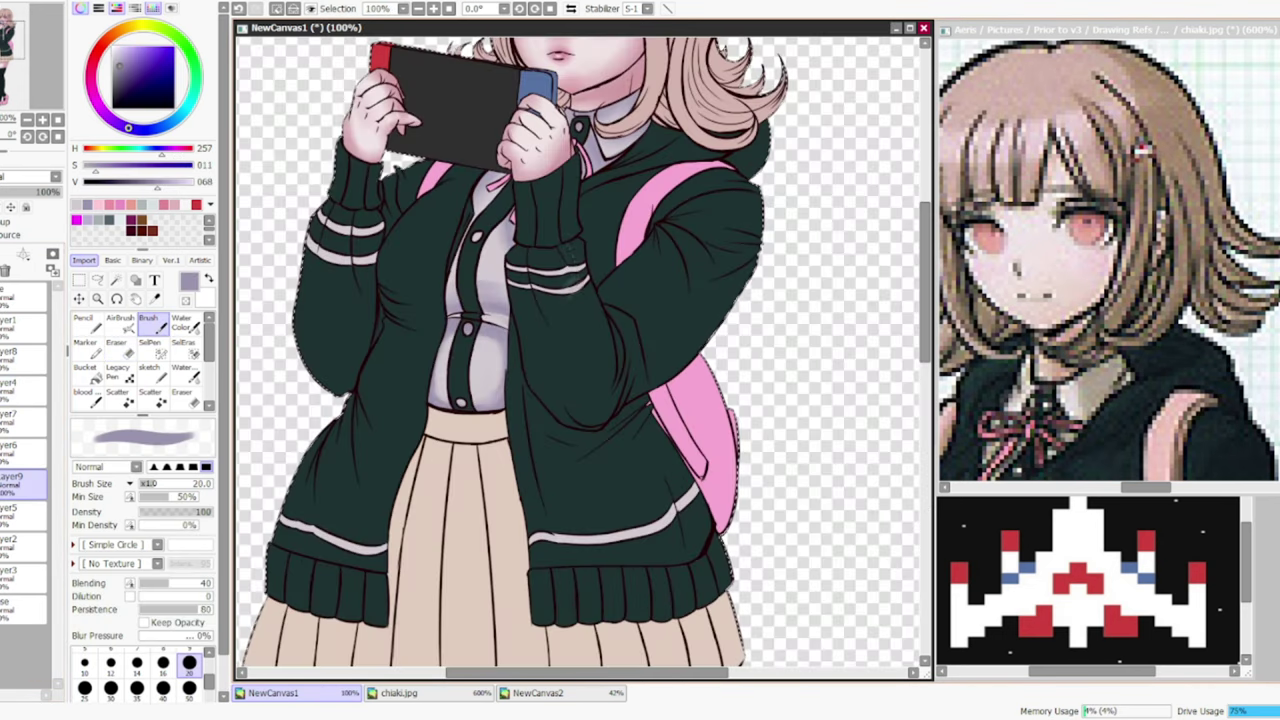
pyautogui.press('c')
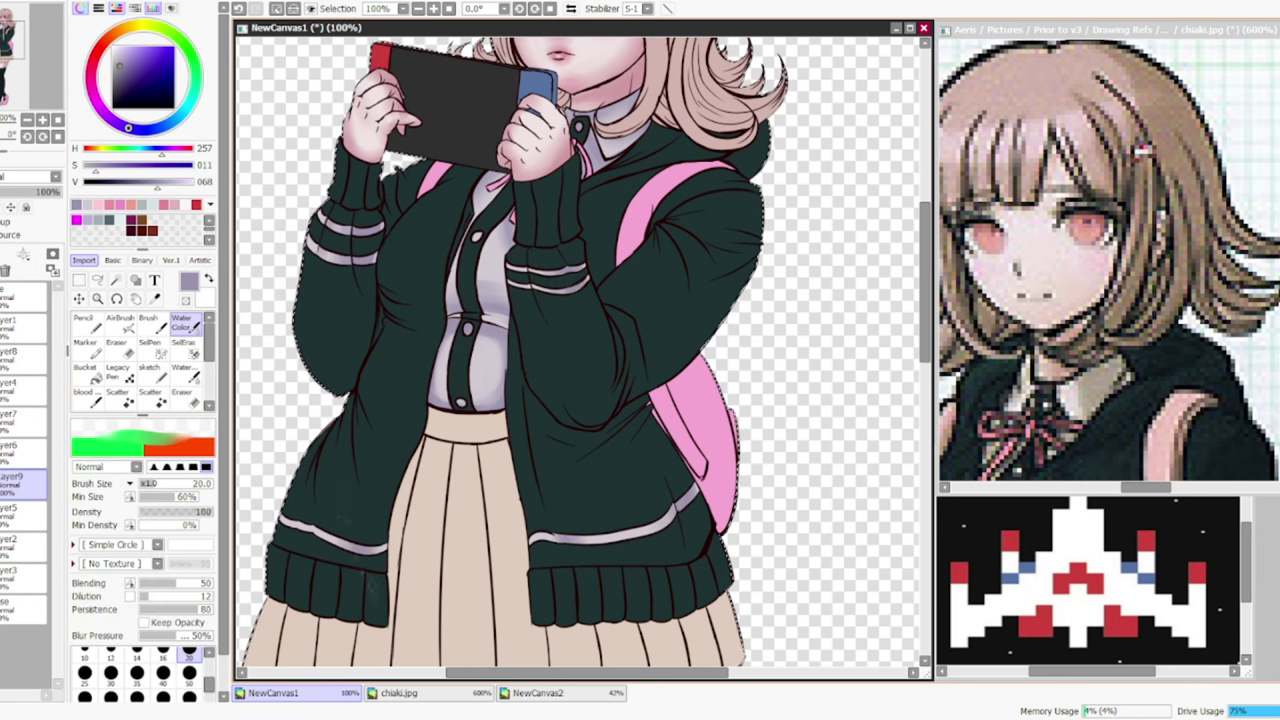
pyautogui.scroll(-3, 580, 350)
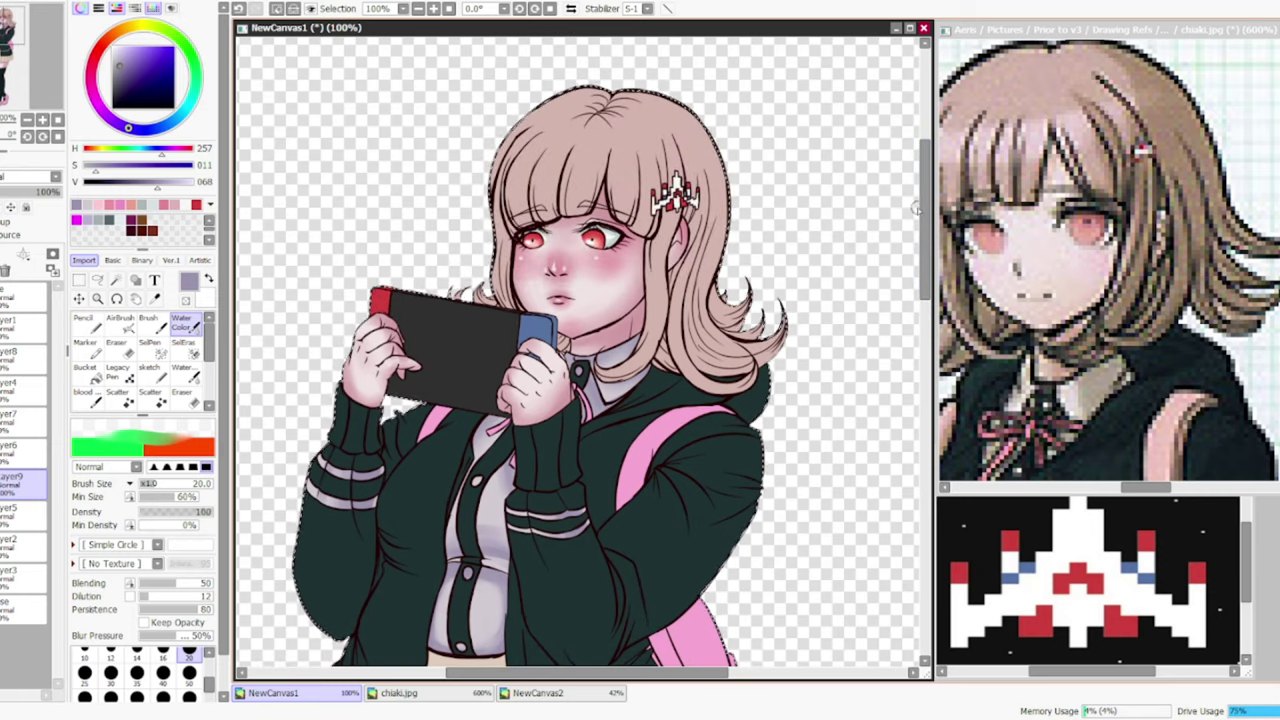
pyautogui.scroll(3, 580, 350)
# - Shade the backpack and its straps magenta on a new Layer9 in Shade mode above Layer6, and shift the shading's hue to a warmer pink
pyautogui.click(22, 452)
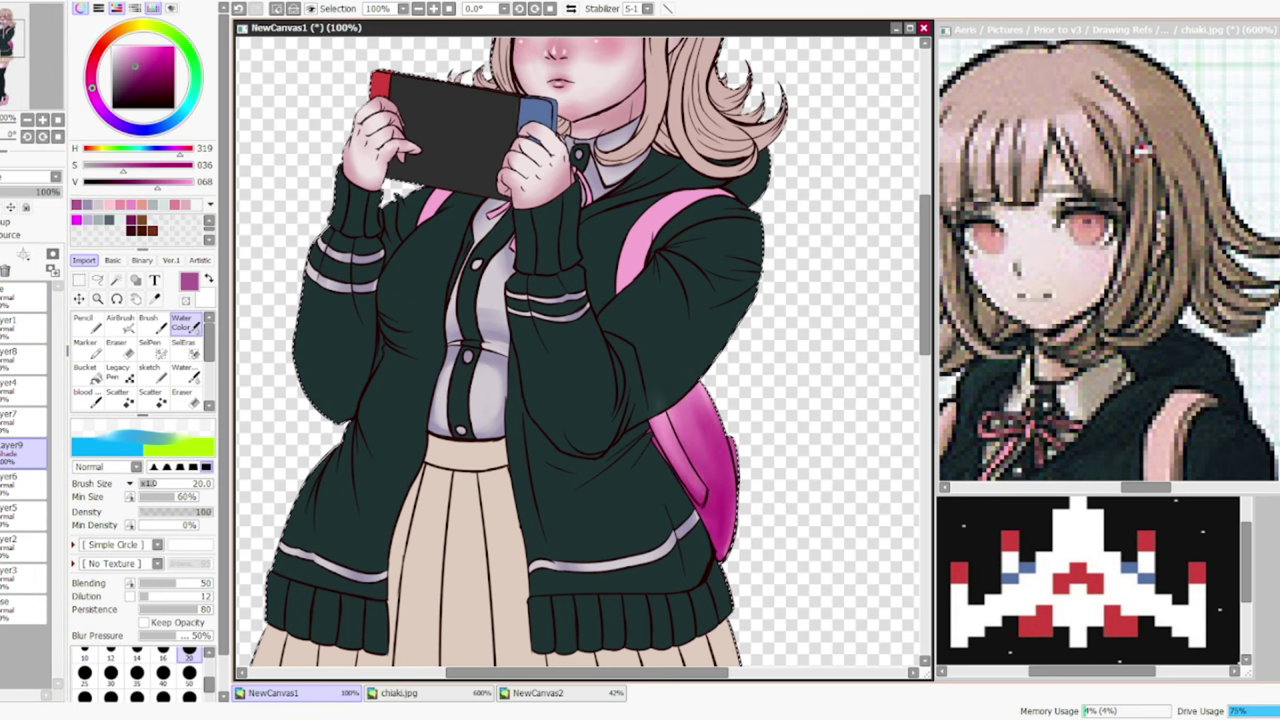
pyautogui.moveTo(660, 240); pyautogui.dragTo(632, 310)
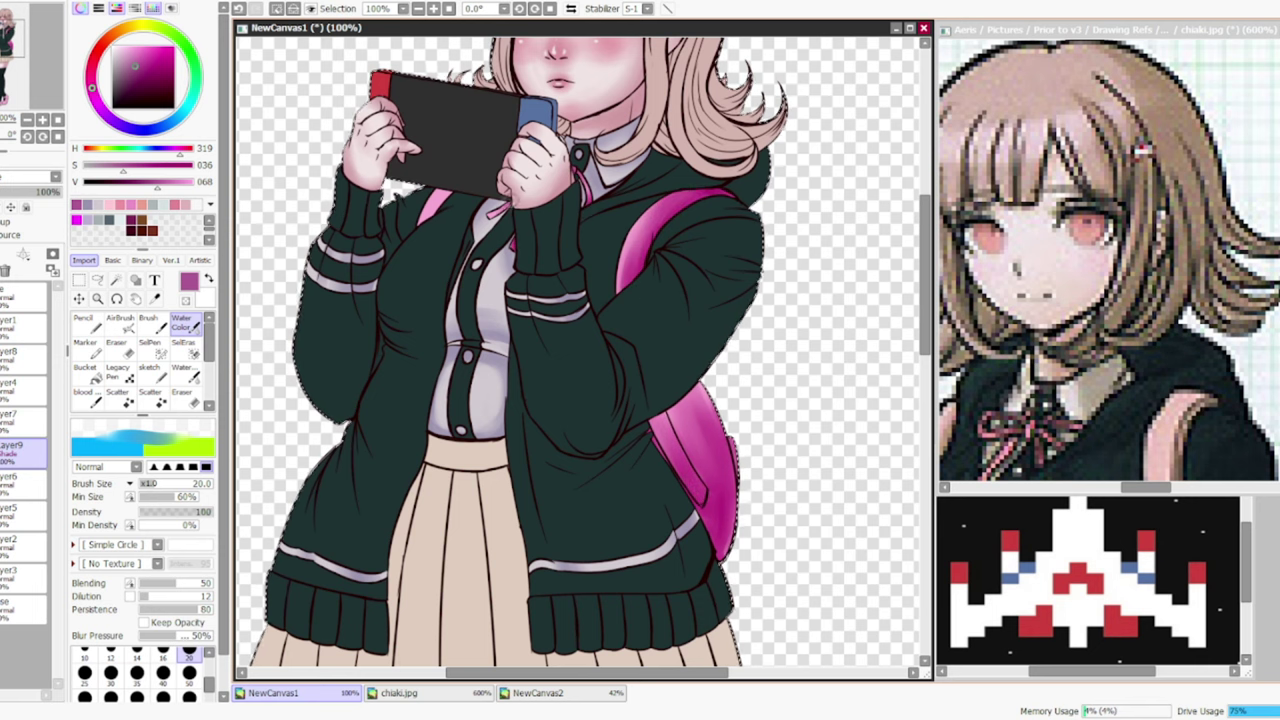
pyautogui.hotkey('ctrl', 'u')
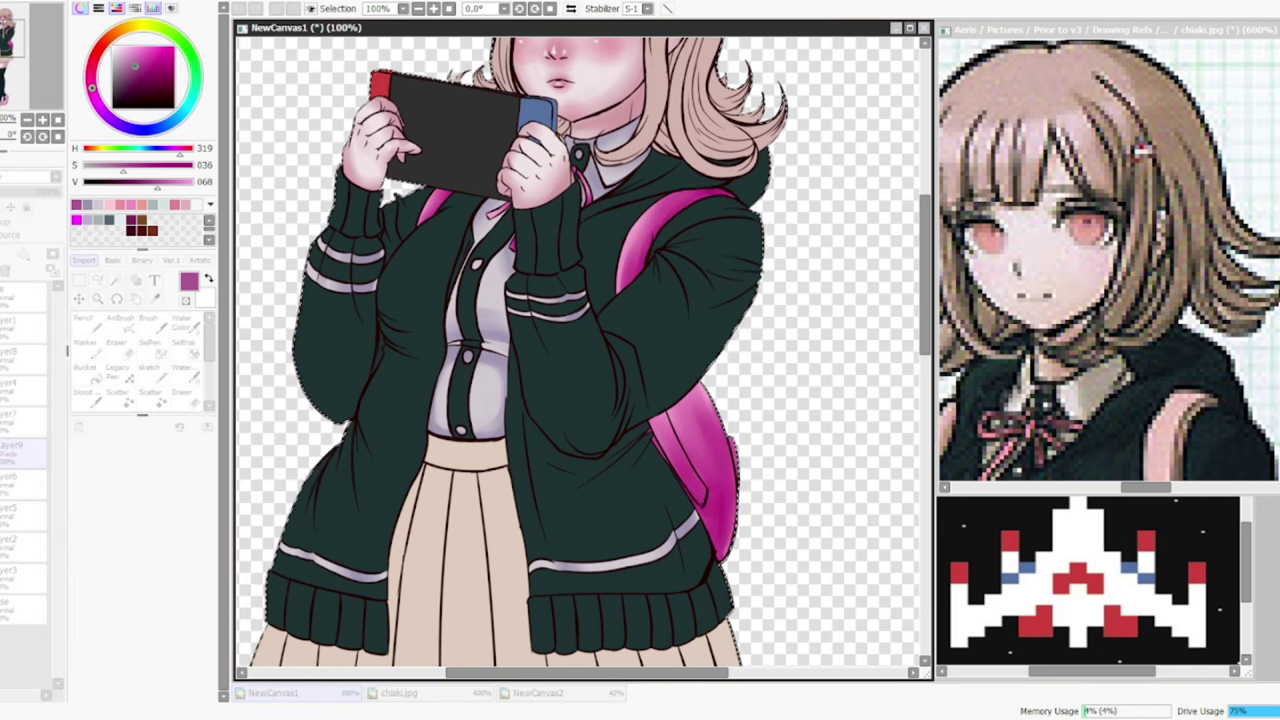
pyautogui.press('Return')
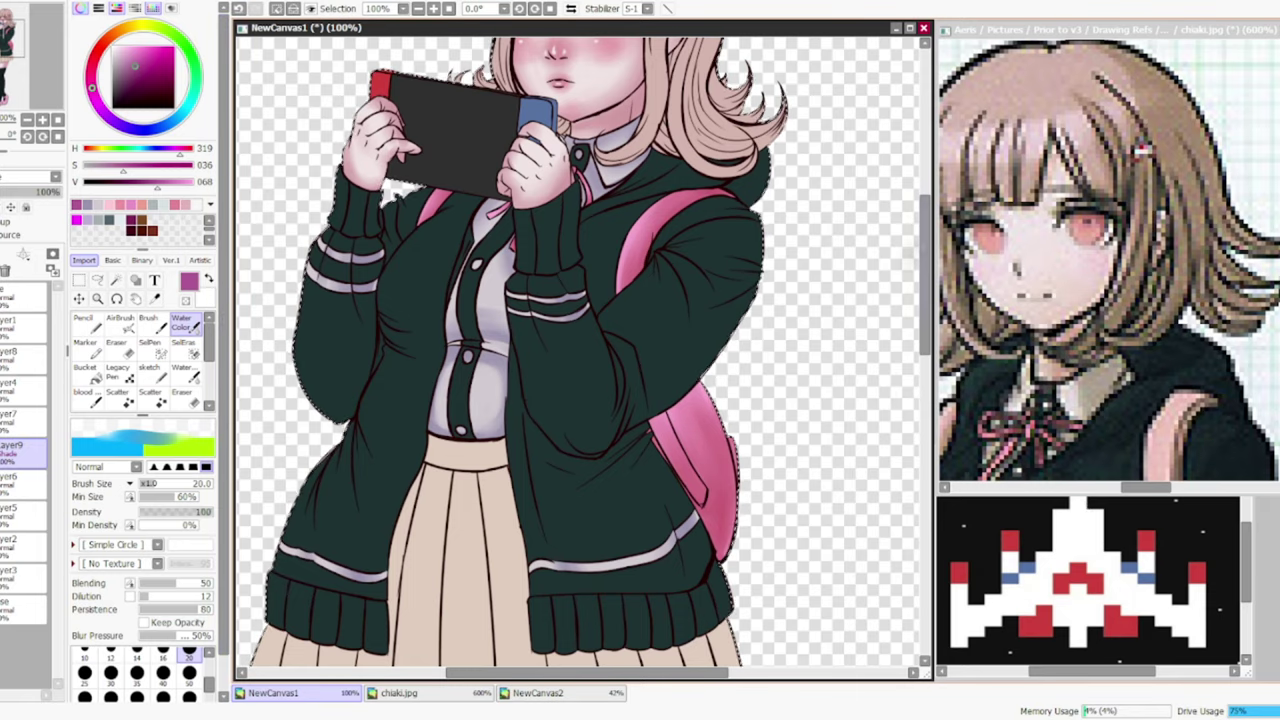
# - Shade the skirt pleats beige on a new Layer9 in Shade mode above Layer7, using the Water Color brush at sizes 20 and 50
pyautogui.scroll(-2, 580, 350)
pyautogui.scroll(1, 580, 350)
pyautogui.press('alt')
pyautogui.scroll(2, 480, 520)
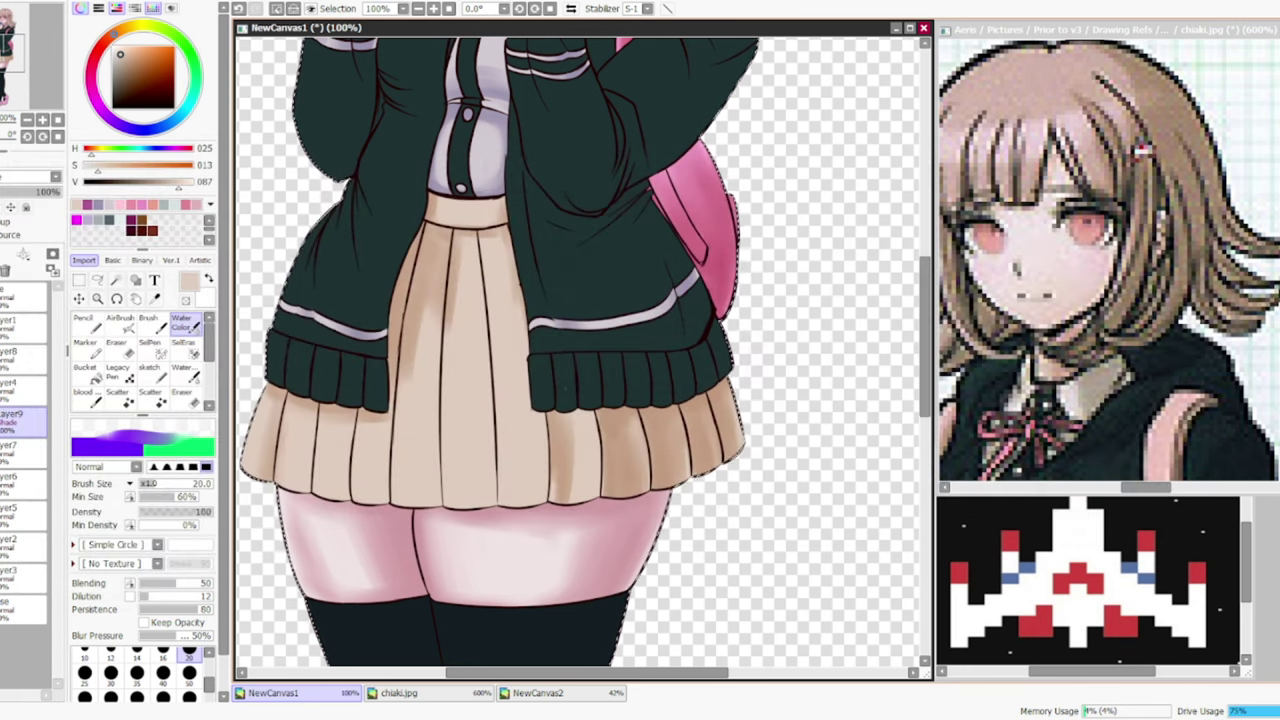
pyautogui.moveTo(556, 500); pyautogui.dragTo(588, 398)
pyautogui.moveTo(464, 273)
pyautogui.mouseDown()
pyautogui.moveTo(510, 410)
pyautogui.moveTo(500, 260)
pyautogui.moveTo(430, 467)
pyautogui.mouseUp()
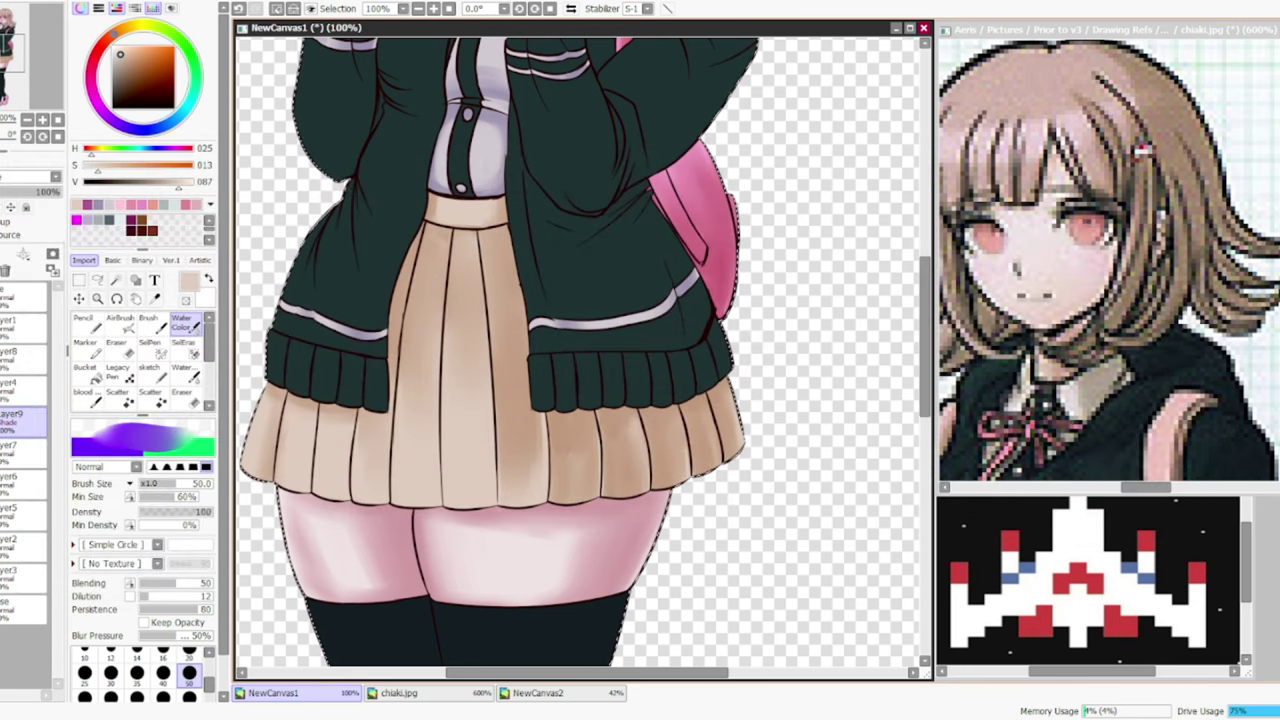
pyautogui.moveTo(510, 508); pyautogui.dragTo(478, 300)
# - Shade the outer edge of the front stocking near-black on Layer9 with the size 50 Water Color brush
pyautogui.scroll(-5, 415, 205)
pyautogui.keyDown('alt'); pyautogui.click(560, 330); pyautogui.keyUp('alt')
pyautogui.moveTo(590, 215)
pyautogui.mouseDown()
pyautogui.moveTo(600, 430)
pyautogui.moveTo(570, 260)
pyautogui.mouseUp()
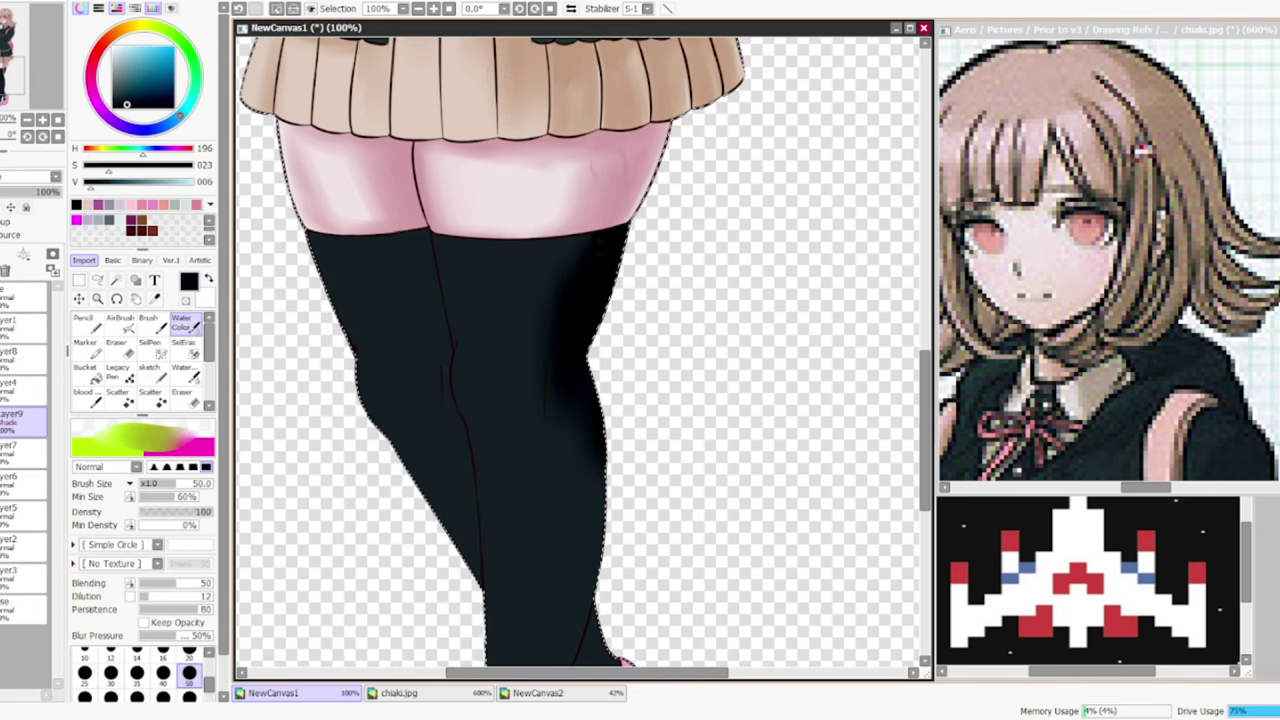
pyautogui.press('e')
pyautogui.moveTo(615, 215); pyautogui.dragTo(600, 310)
pyautogui.press('e')
pyautogui.moveTo(605, 245); pyautogui.dragTo(600, 315)
pyautogui.scroll(-4, 580, 300)
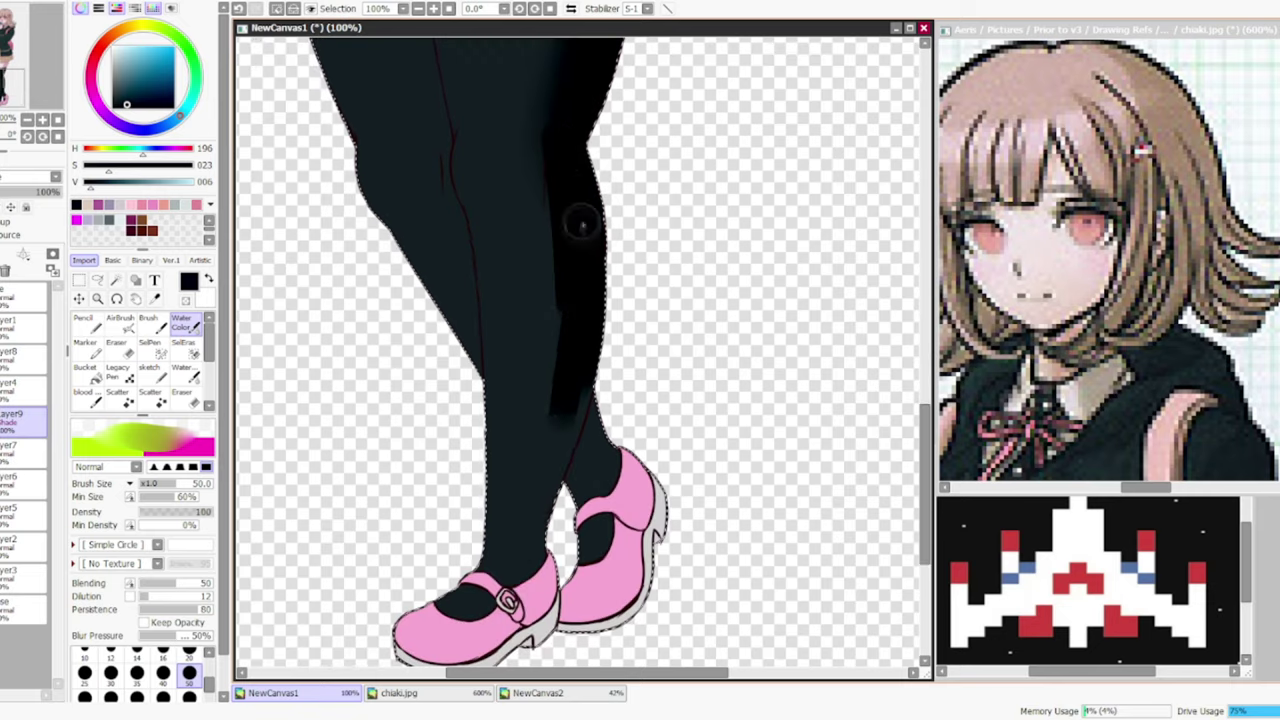
# - Extend the near-black shading down the front lower leg and along the inner side of the rear stocking
pyautogui.moveTo(580, 220); pyautogui.dragTo(577, 406)
pyautogui.moveTo(515, 560); pyautogui.dragTo(535, 170)
pyautogui.moveTo(470, 330); pyautogui.dragTo(529, 143)
pyautogui.moveTo(595, 90); pyautogui.dragTo(600, 240)
pyautogui.scroll(3, 500, 300)
pyautogui.moveTo(400, 190); pyautogui.dragTo(427, 321)
pyautogui.press('n')
pyautogui.press('b')
pyautogui.press('n')
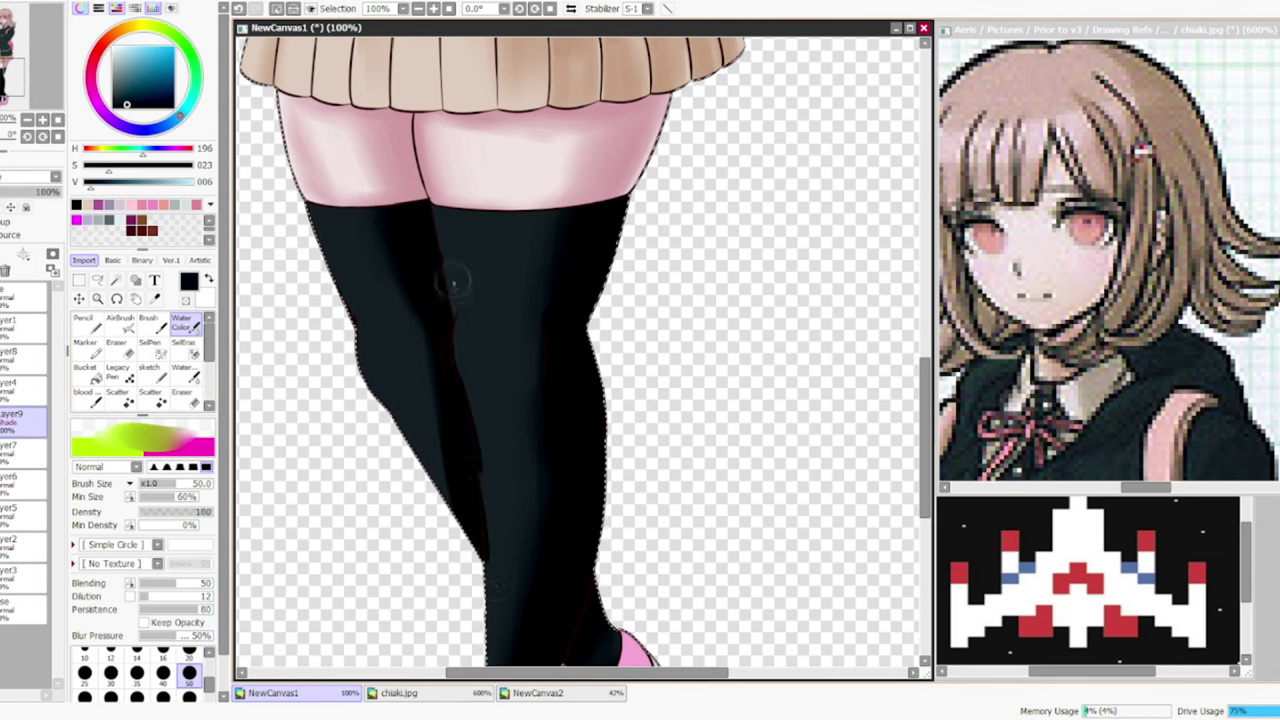
# - Soften and reshape the stocking shadows, alternating the Eraser and the Water Color brush at sizes 20 and 50
pyautogui.press('e')
pyautogui.scroll(-3, 453, 210)
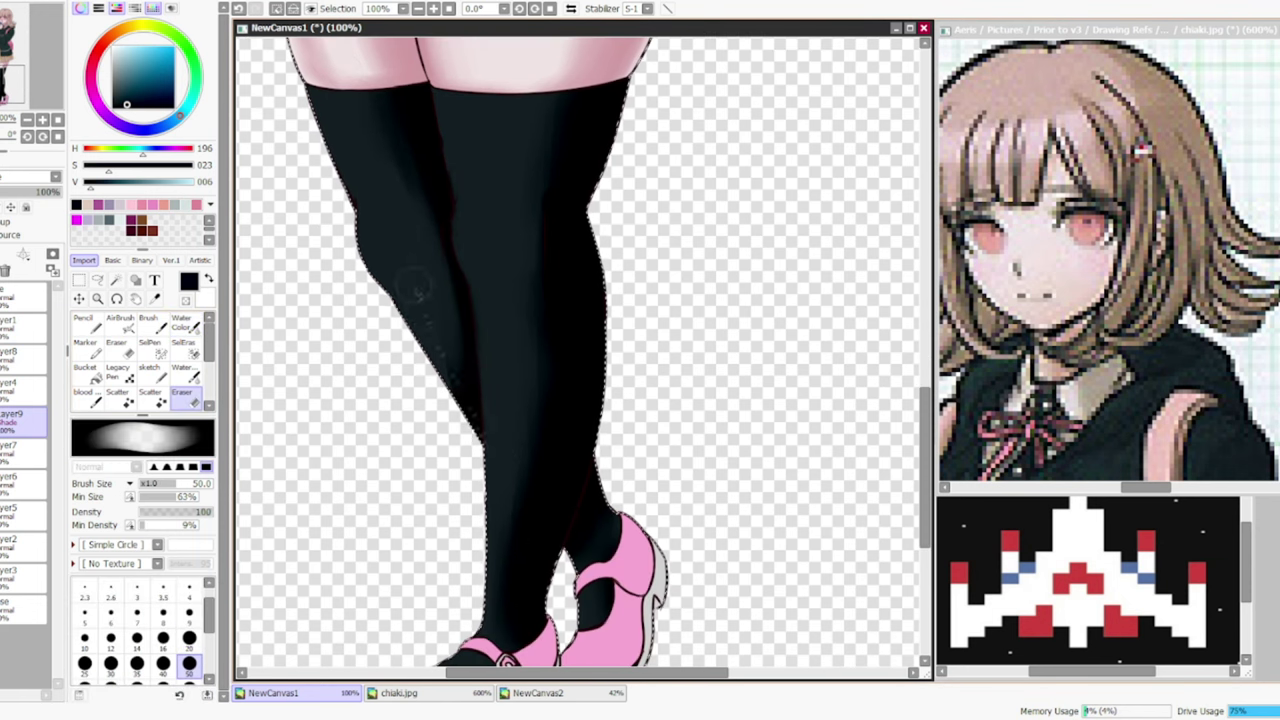
pyautogui.press('c')
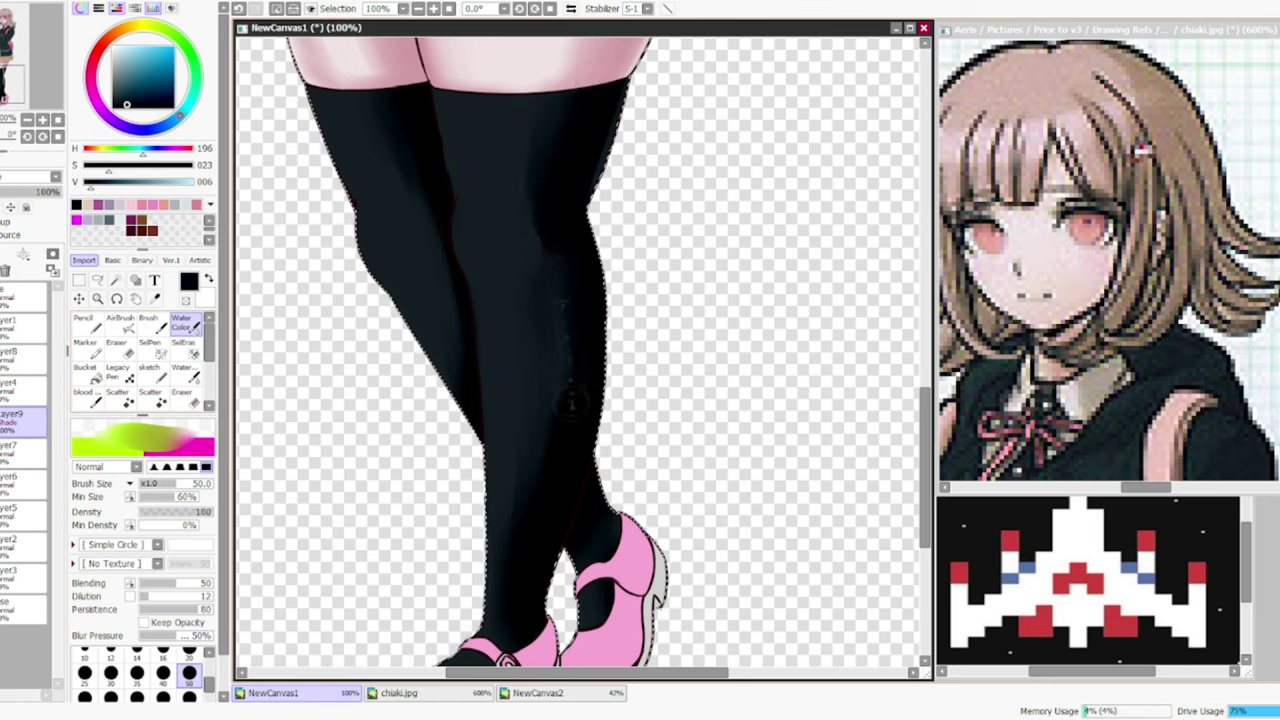
pyautogui.press('e')
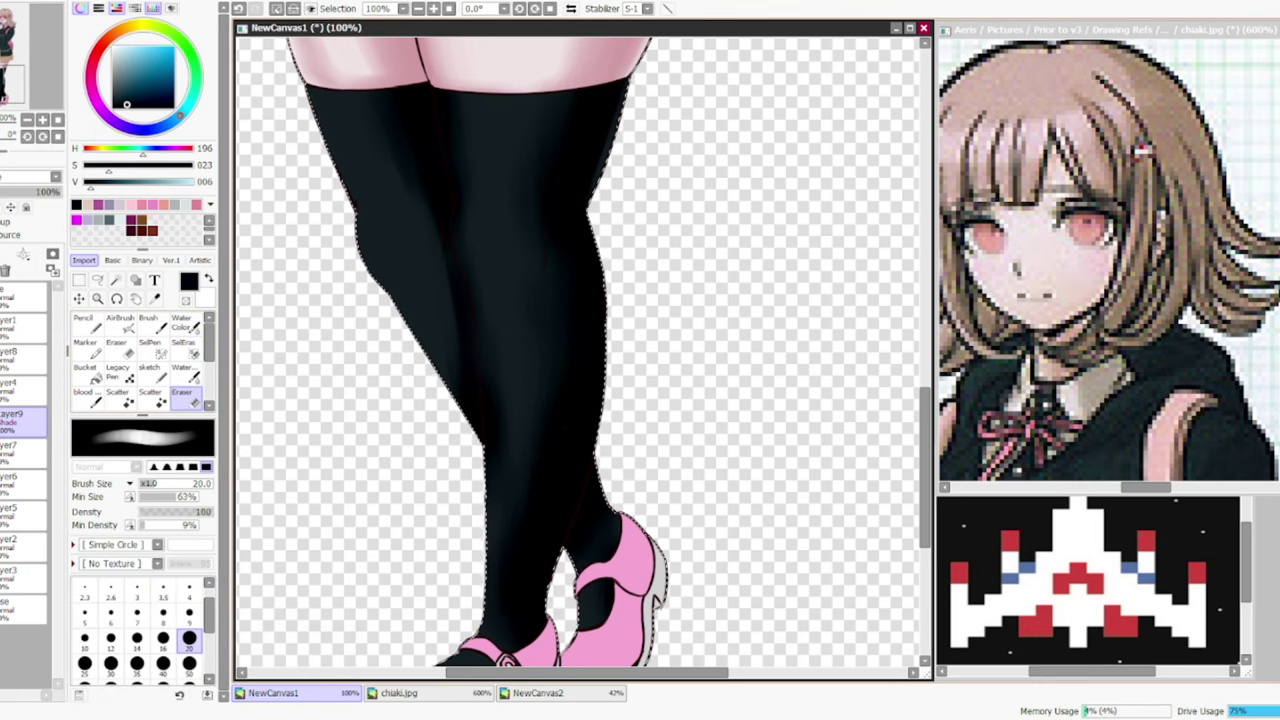
pyautogui.press('c')
pyautogui.press('e')
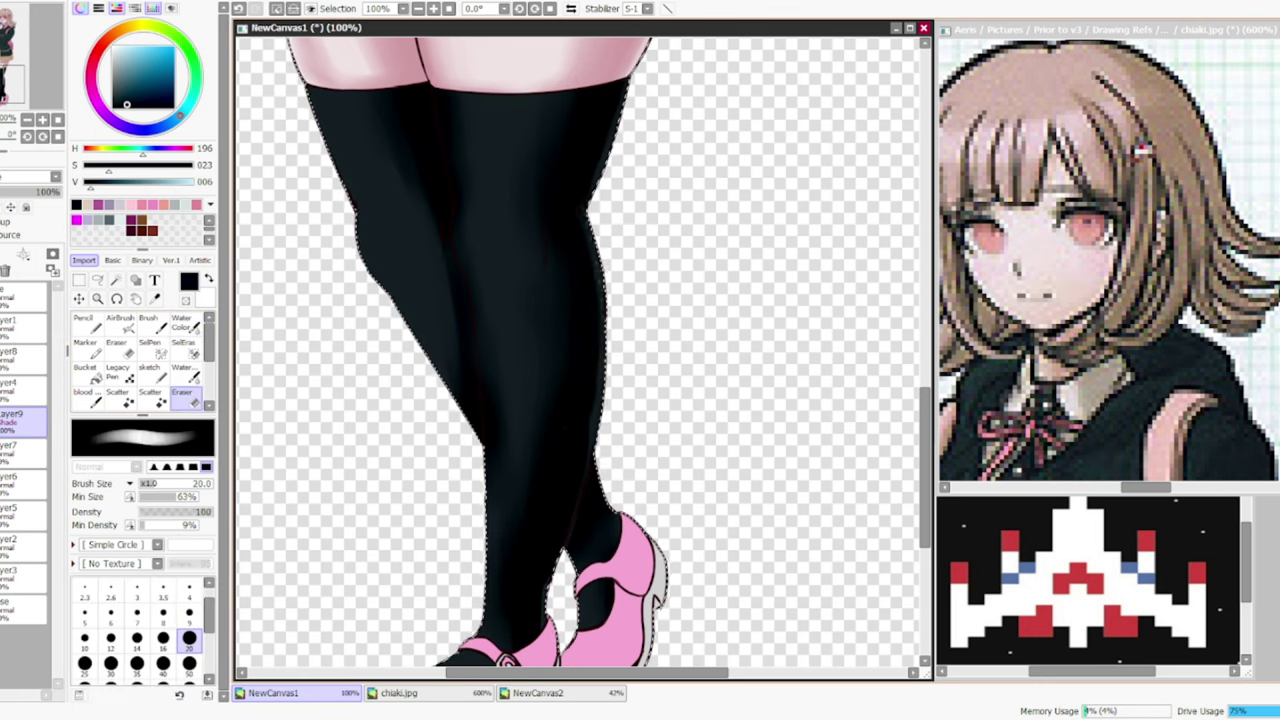
pyautogui.press('c')
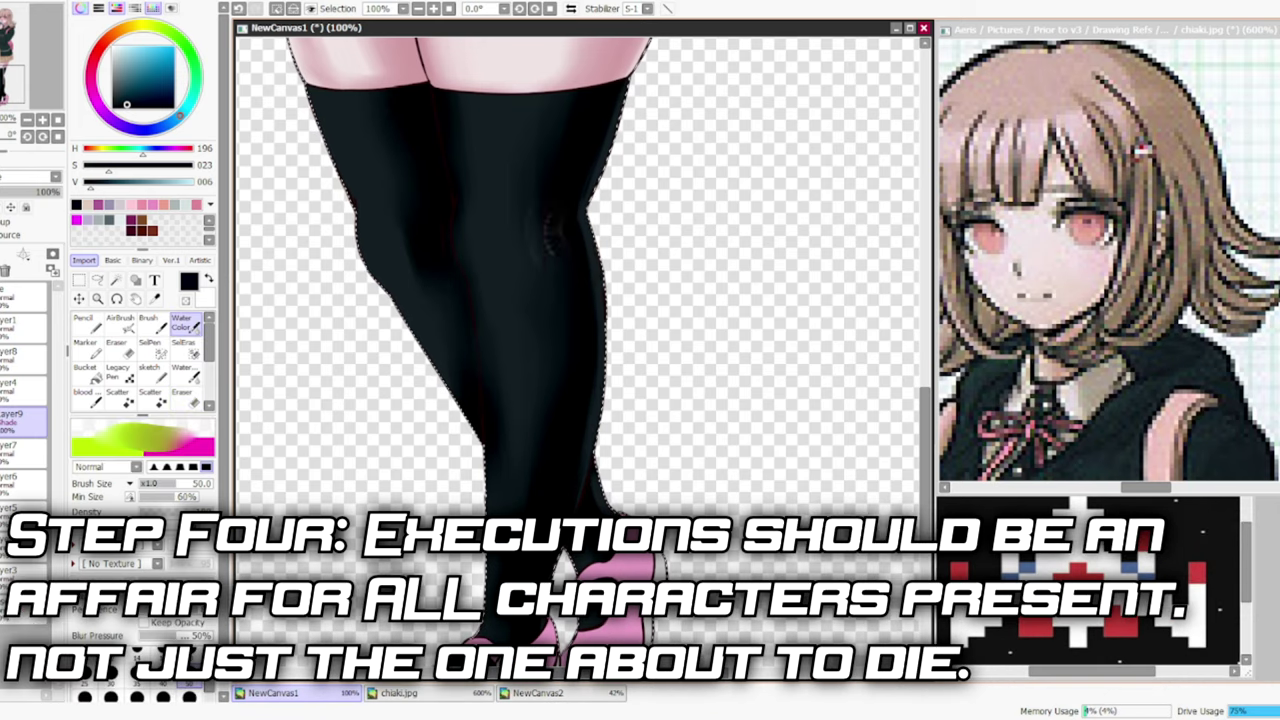
pyautogui.scroll(-5, 580, 350)
pyautogui.scroll(8, 580, 350)
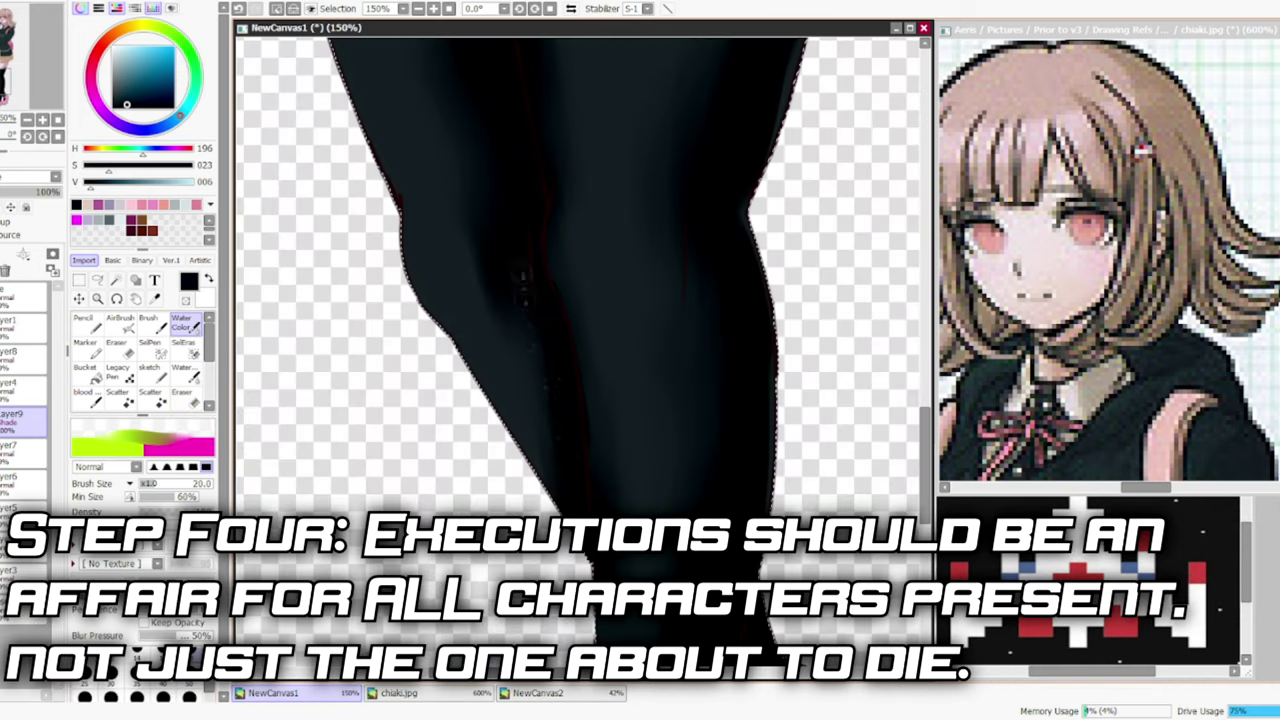
pyautogui.press('e')
pyautogui.scroll(3, 580, 350)
pyautogui.scroll(-1, 580, 350)
# - Add dark teal highlights along the upper stockings on a new Layer10 in Shine mode with the size 16 Water Color brush
pyautogui.hotkey('ctrl', 'shift', 'n')
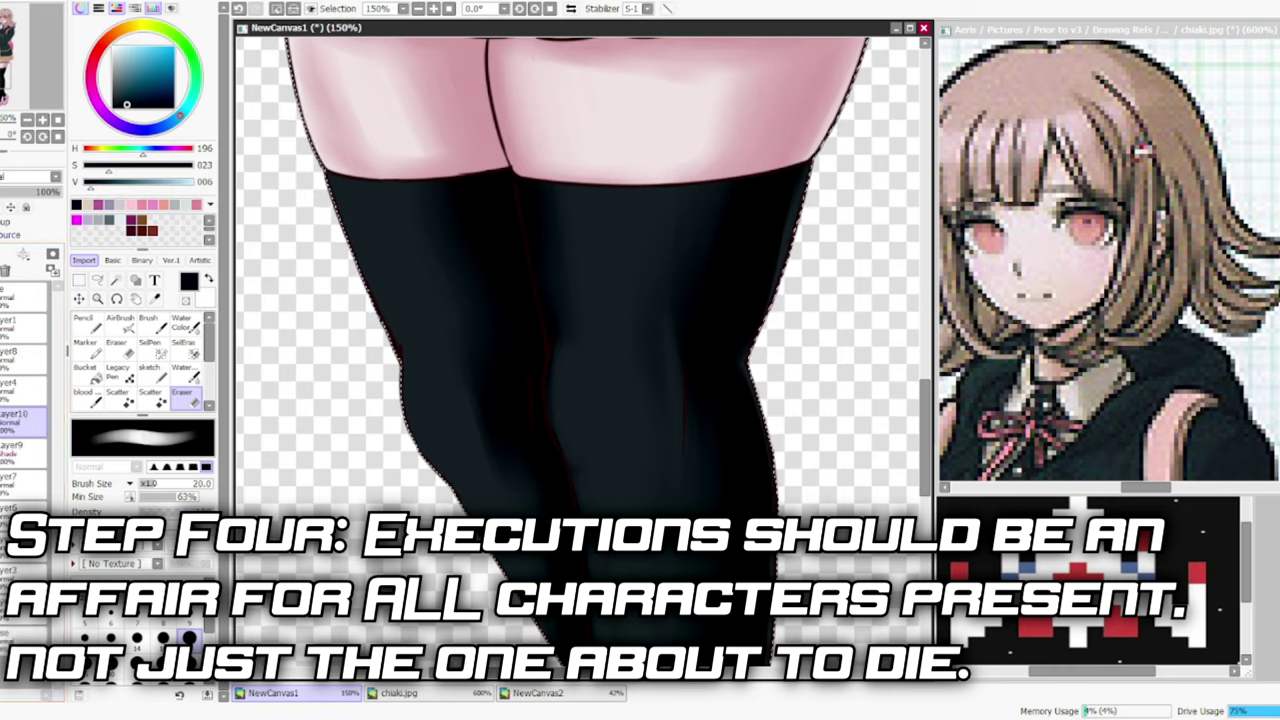
pyautogui.press('c')
pyautogui.keyDown('alt'); pyautogui.click(577, 351); pyautogui.keyUp('alt')
pyautogui.press('[')
pyautogui.moveTo(546, 205); pyautogui.dragTo(577, 382)
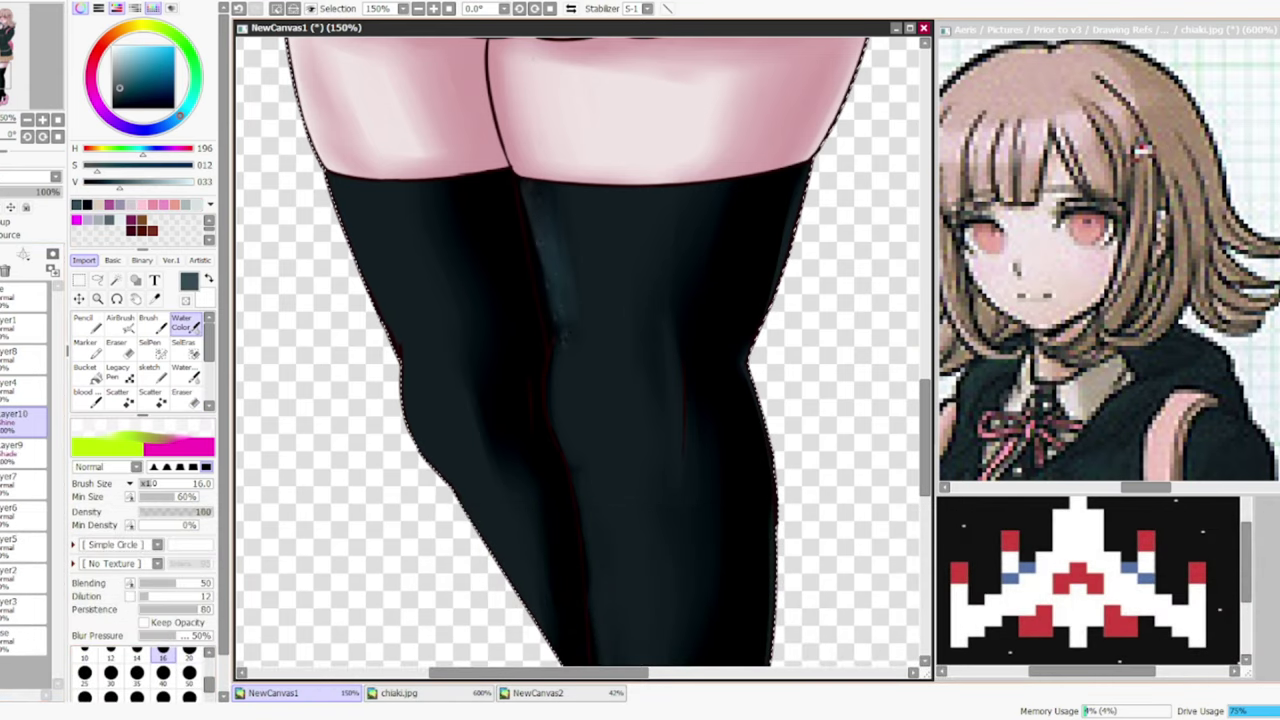
pyautogui.moveTo(345, 185); pyautogui.dragTo(400, 320)
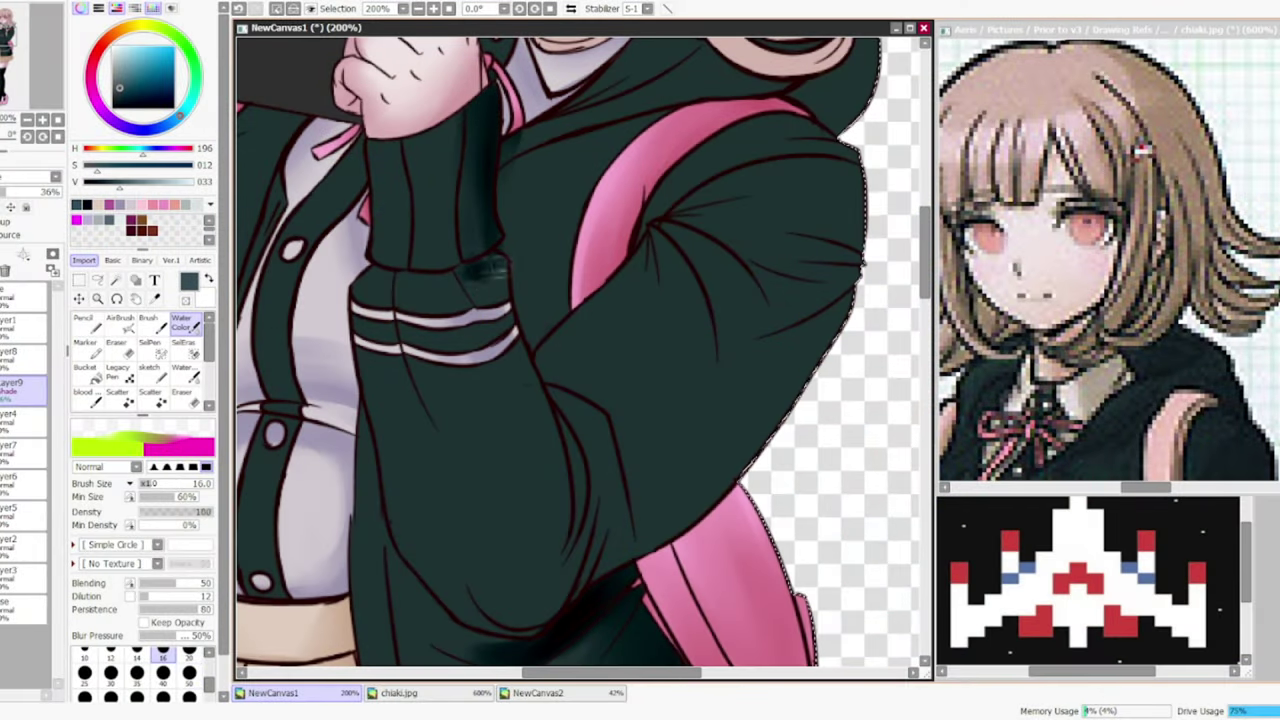
# - Shade the forearm sleeve folds and the jacket chest beside the strap on Layer9, and lower the layer's opacity to 18%
pyautogui.moveTo(500, 340); pyautogui.dragTo(520, 480)
pyautogui.moveTo(510, 410); pyautogui.dragTo(520, 525)
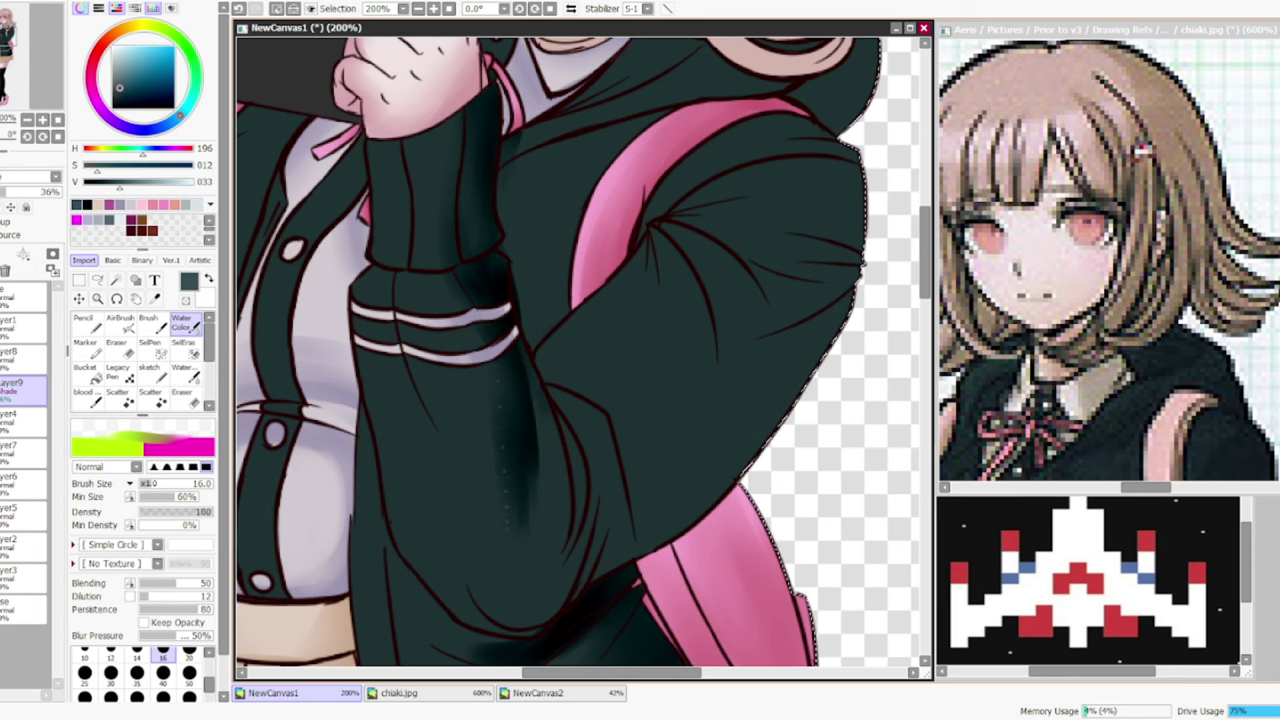
pyautogui.moveTo(490, 330); pyautogui.dragTo(505, 490)
pyautogui.moveTo(550, 395); pyautogui.dragTo(580, 555)
pyautogui.moveTo(500, 150); pyautogui.dragTo(600, 200)
pyautogui.moveTo(565, 185); pyautogui.dragTo(575, 285)
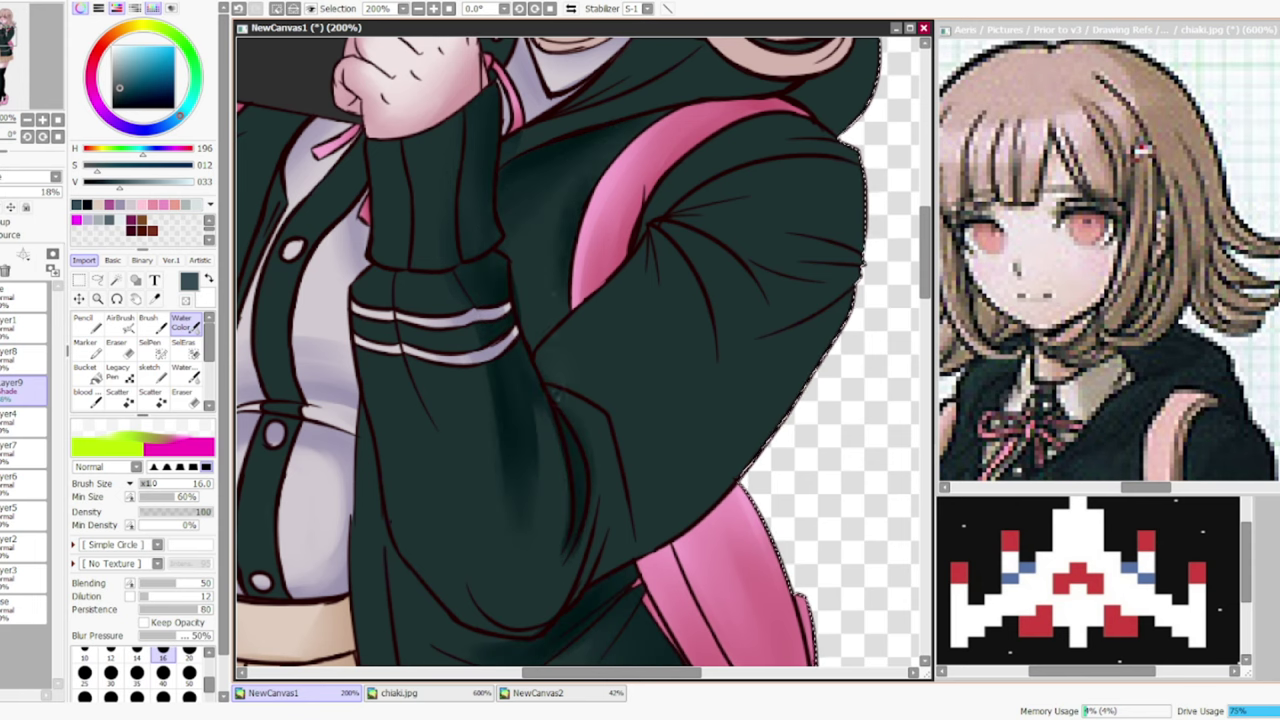
# - Shade the sleeve beneath the gathered cuff and the cuff's ribbing with the size 16 Water Color brush
pyautogui.moveTo(405, 280); pyautogui.dragTo(422, 400)
pyautogui.moveTo(395, 282); pyautogui.dragTo(467, 272)
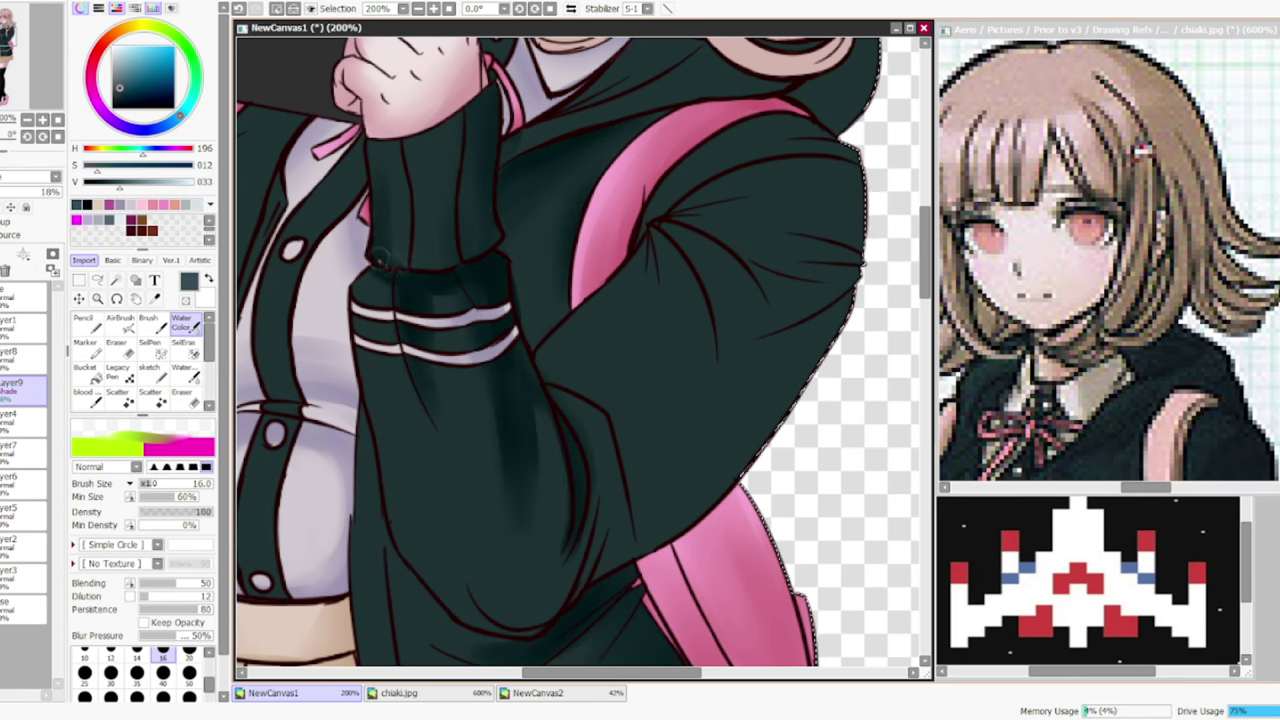
pyautogui.moveTo(490, 90); pyautogui.dragTo(485, 247)
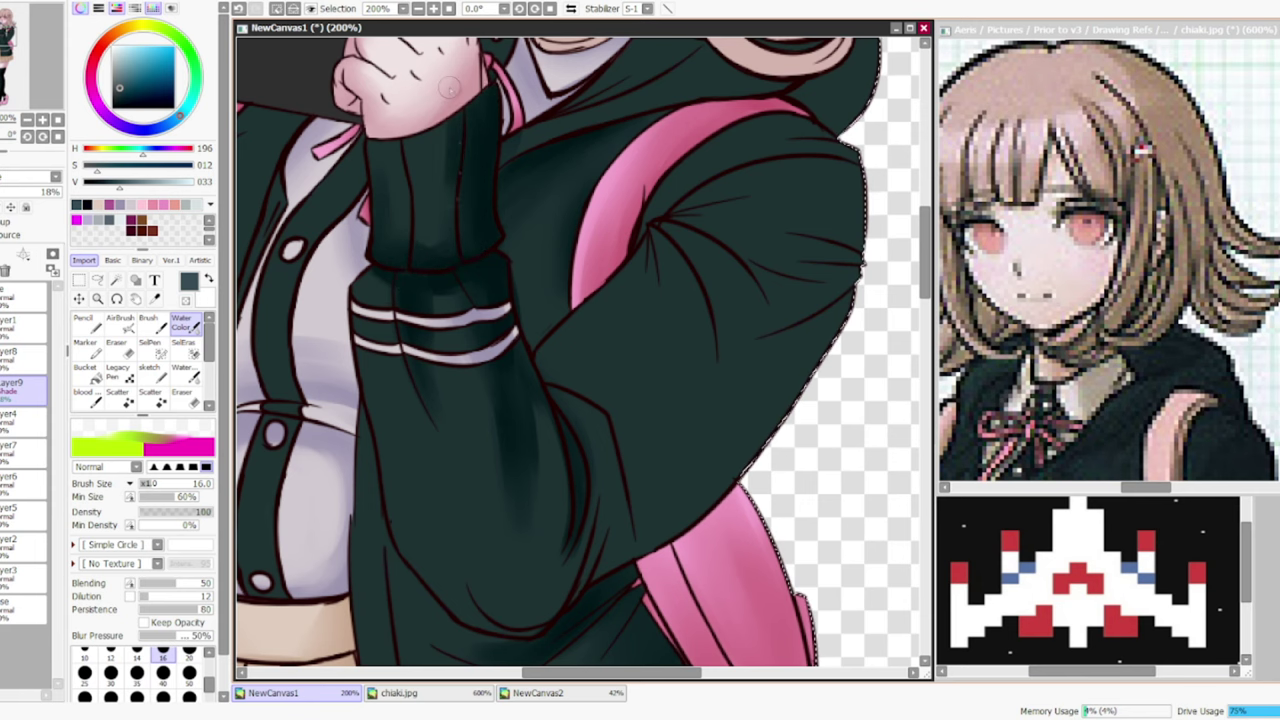
# - Shade the forearm and upper arm folds of the jacket sleeve, and soften the shadows with the size 20 Eraser
pyautogui.moveTo(383, 392)
pyautogui.mouseDown()
pyautogui.moveTo(375, 530)
pyautogui.moveTo(470, 605)
pyautogui.moveTo(600, 480)
pyautogui.moveTo(577, 351)
pyautogui.mouseUp()
pyautogui.moveTo(640, 470)
pyautogui.mouseDown()
pyautogui.moveTo(700, 420)
pyautogui.moveTo(790, 165)
pyautogui.moveTo(634, 523)
pyautogui.moveTo(690, 428)
pyautogui.mouseUp()
pyautogui.moveTo(520, 330)
pyautogui.mouseDown()
pyautogui.moveTo(560, 290)
pyautogui.moveTo(535, 240)
pyautogui.moveTo(550, 260)
pyautogui.mouseUp()
pyautogui.press('e')
pyautogui.moveTo(550, 175); pyautogui.dragTo(540, 300)
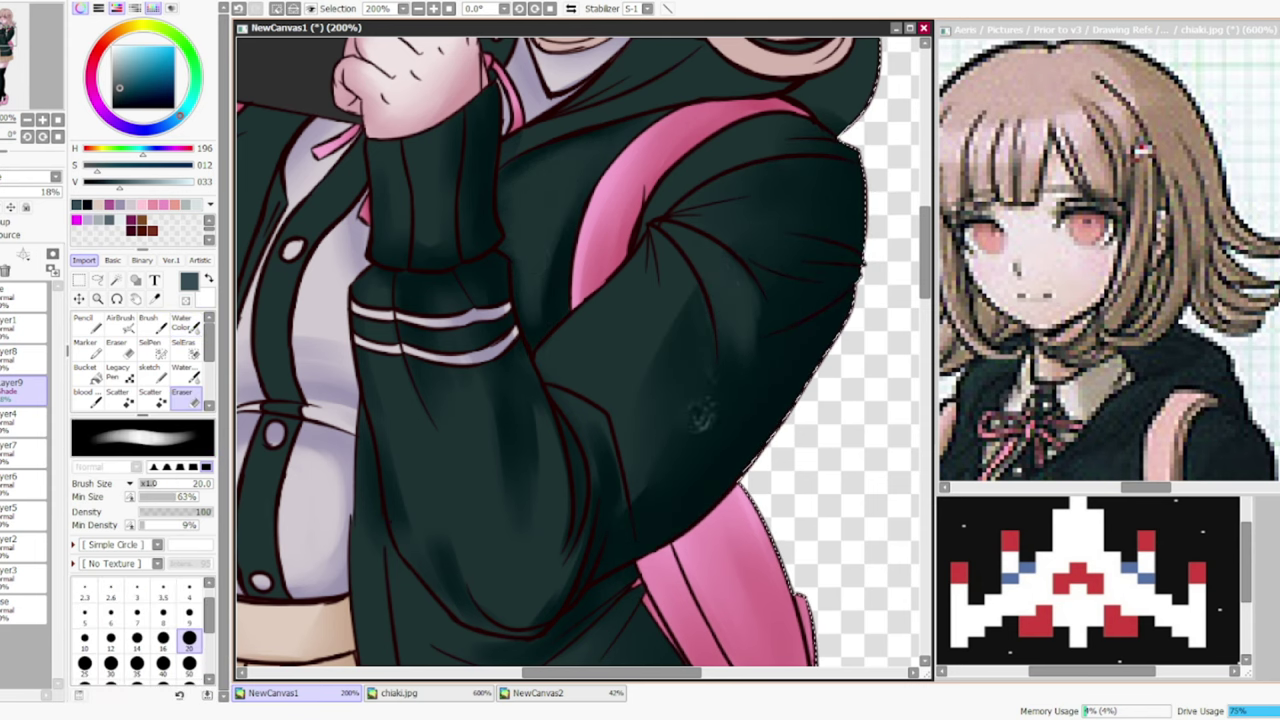
# - Shade the upper sleeve, shoulder and hood of the jacket with the Water Color brush, softening the shadows with the size 20 Eraser
pyautogui.press('c')
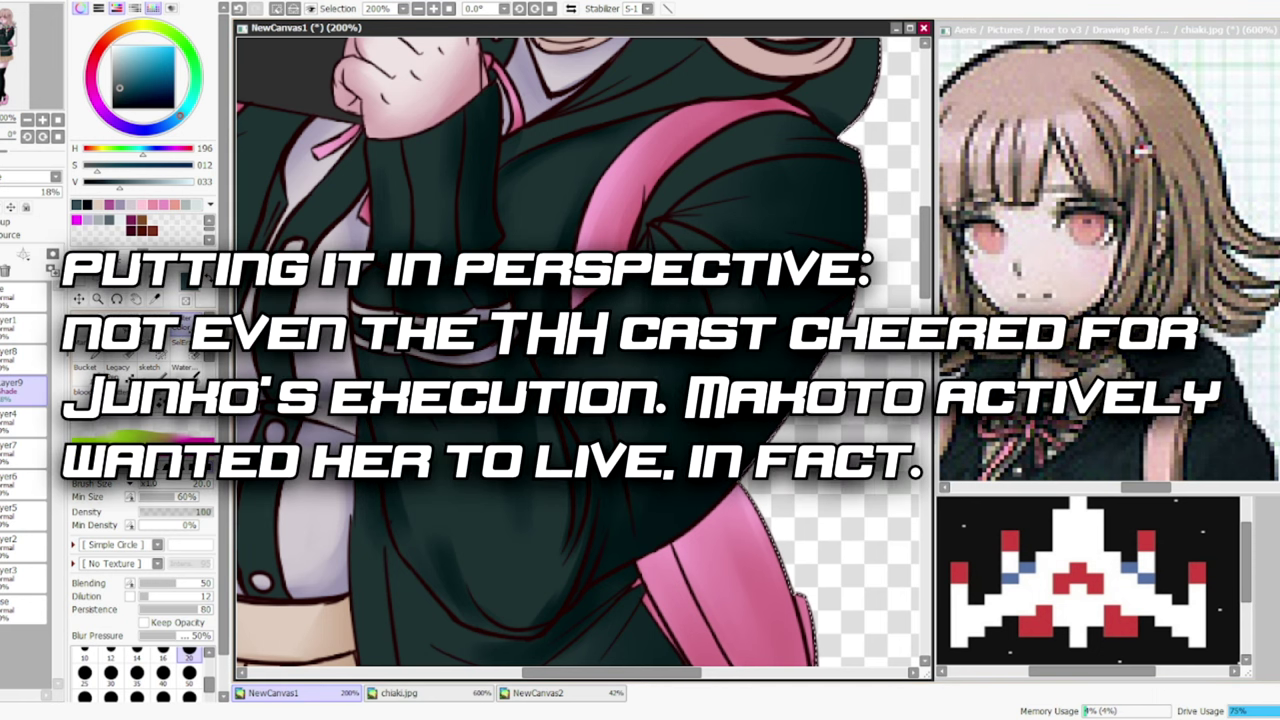
pyautogui.press('n')
pyautogui.press('c')
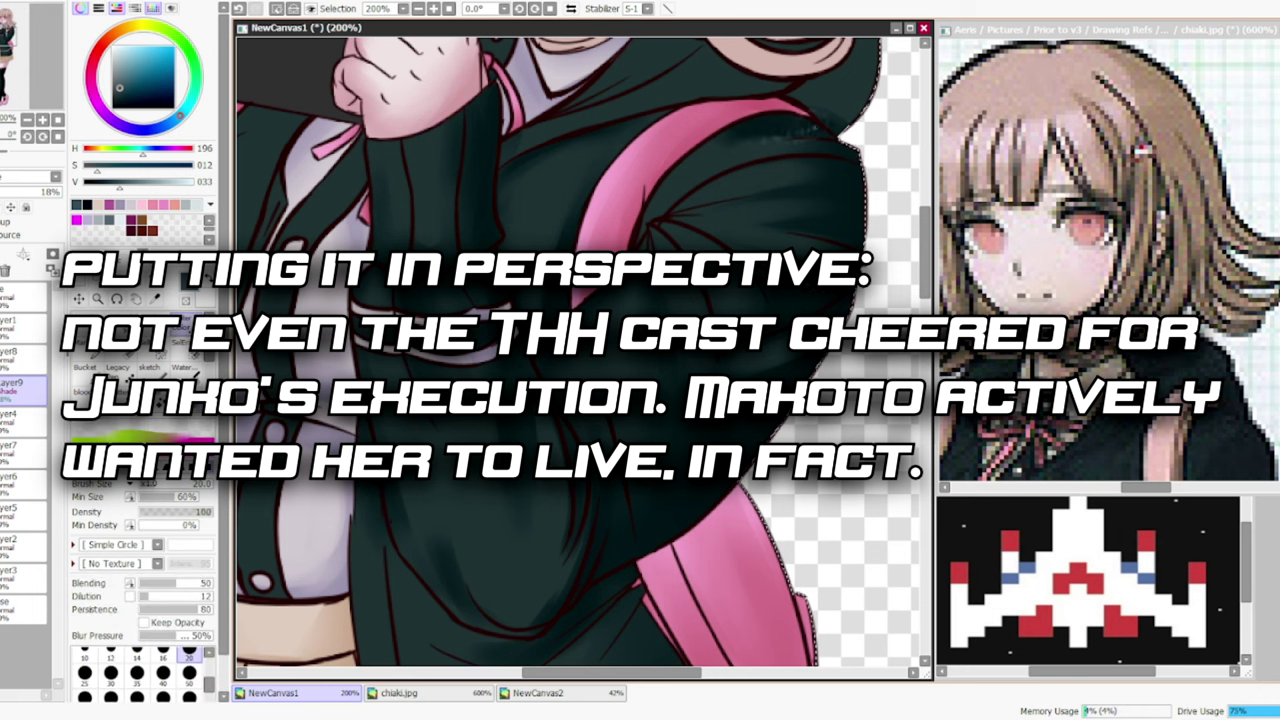
pyautogui.scroll(3, 580, 350)
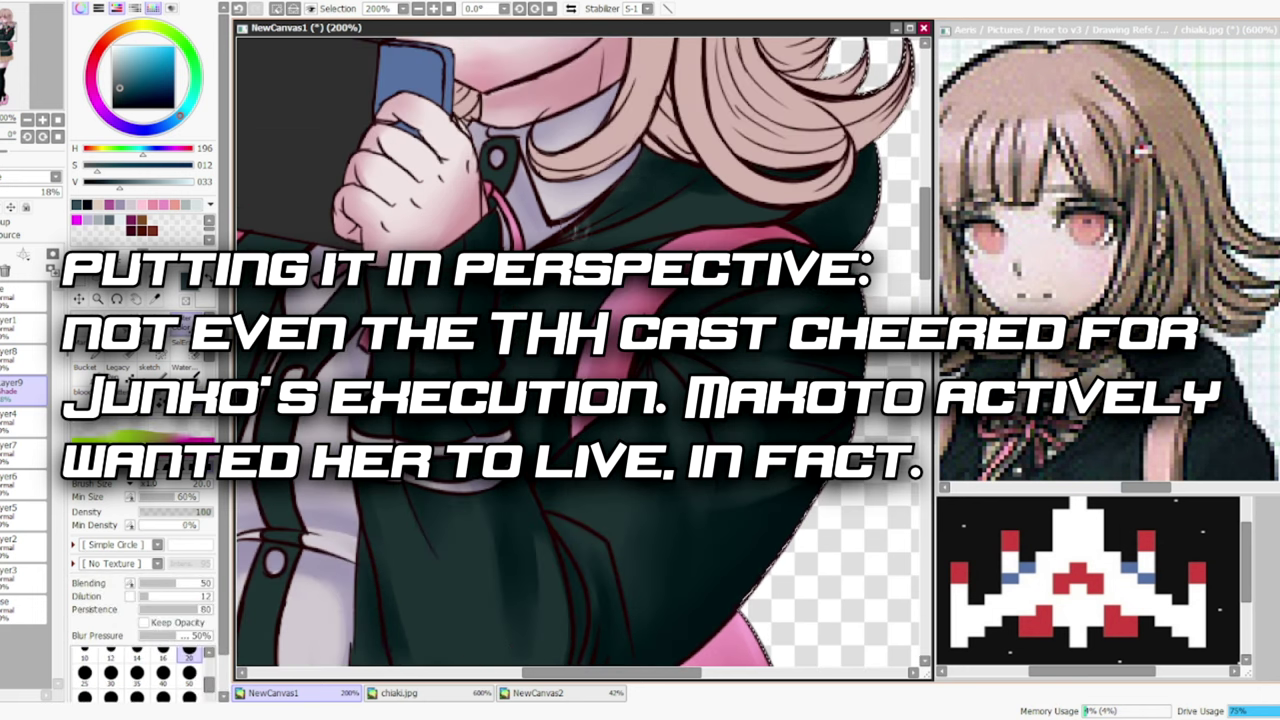
pyautogui.press('n')
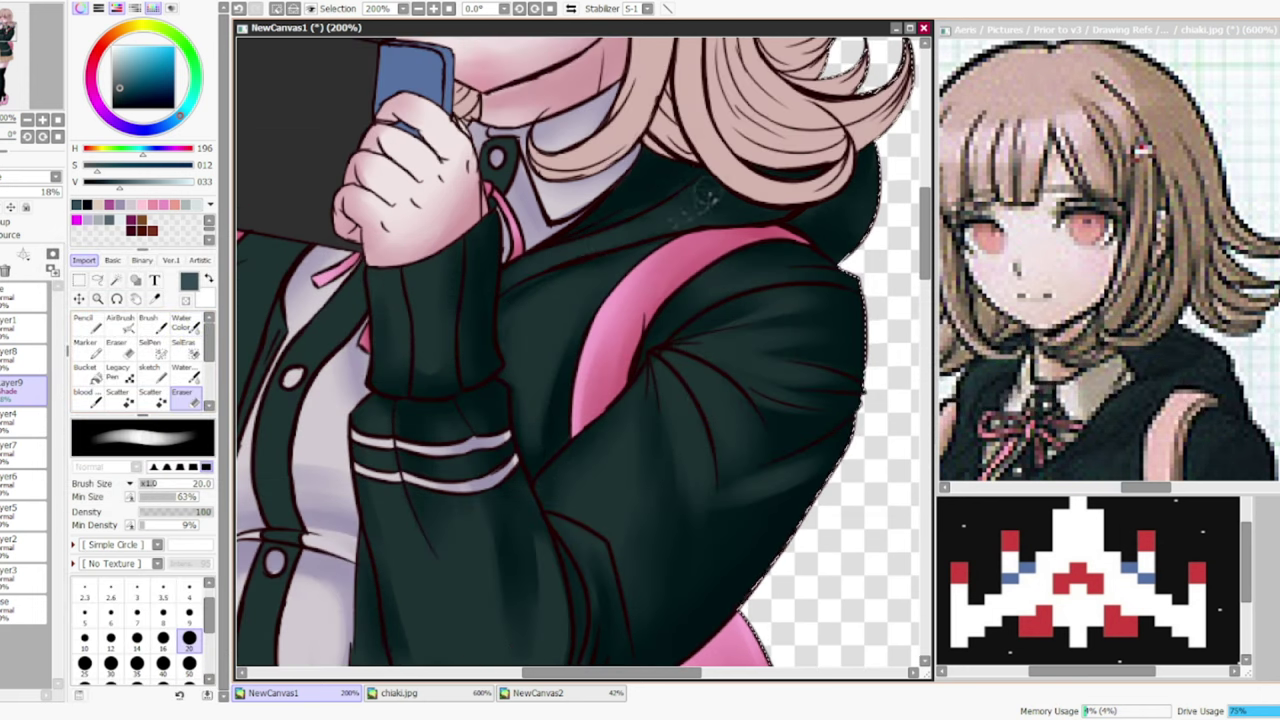
pyautogui.press('c')
pyautogui.scroll(1, 580, 350)
pyautogui.hotkey('ctrl', '-')
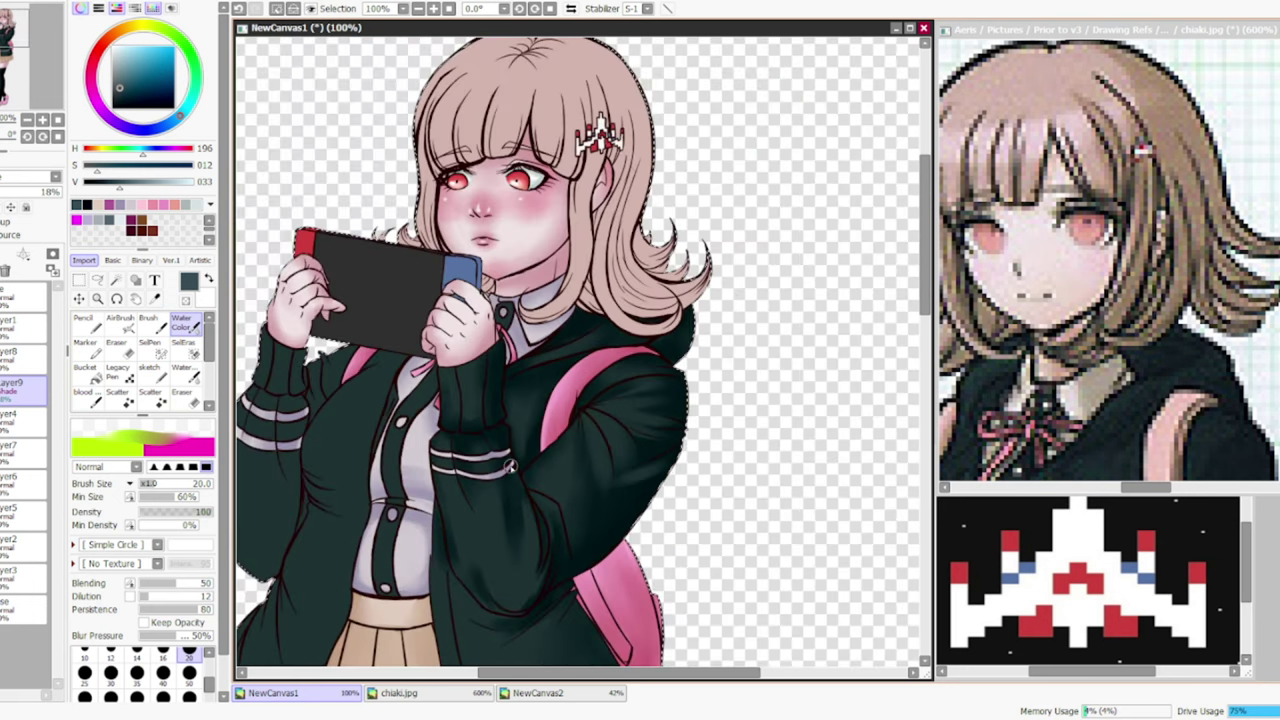
# - Shade the lower jacket panel beside the backpack down to its ribbed hem, softening with the size 20 Eraser
pyautogui.scroll(-4, 580, 350)
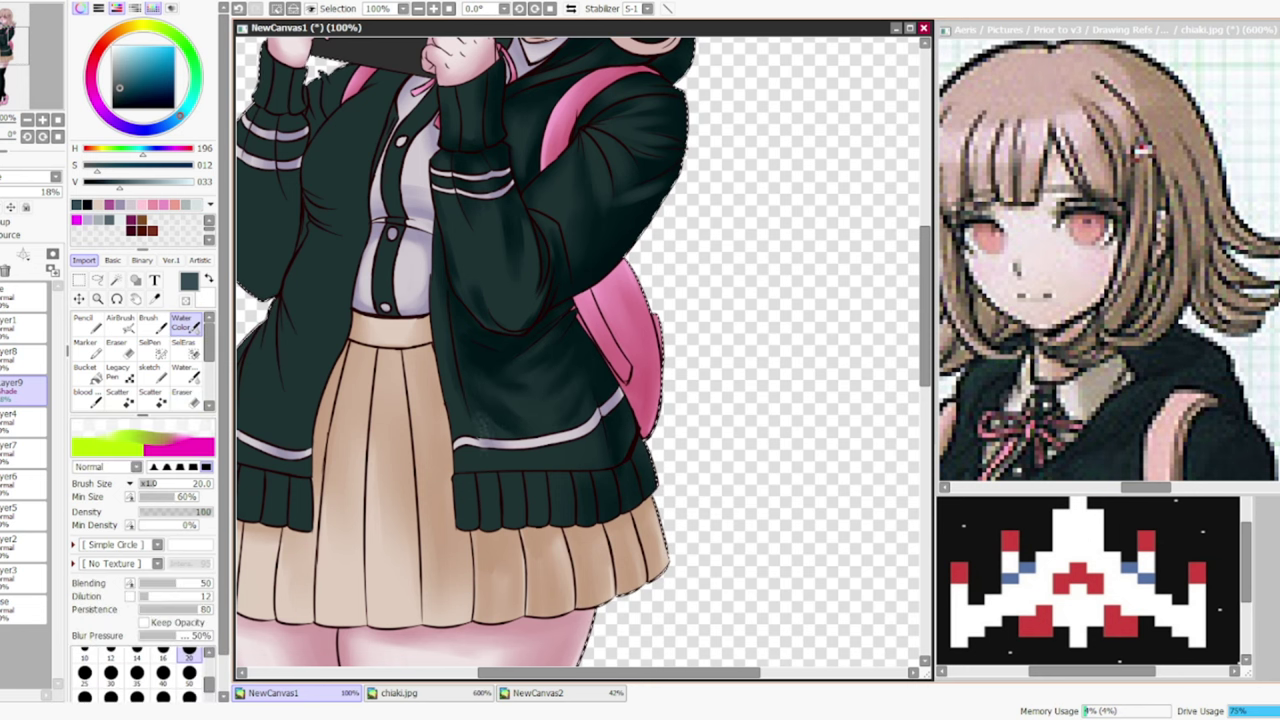
pyautogui.press('e')
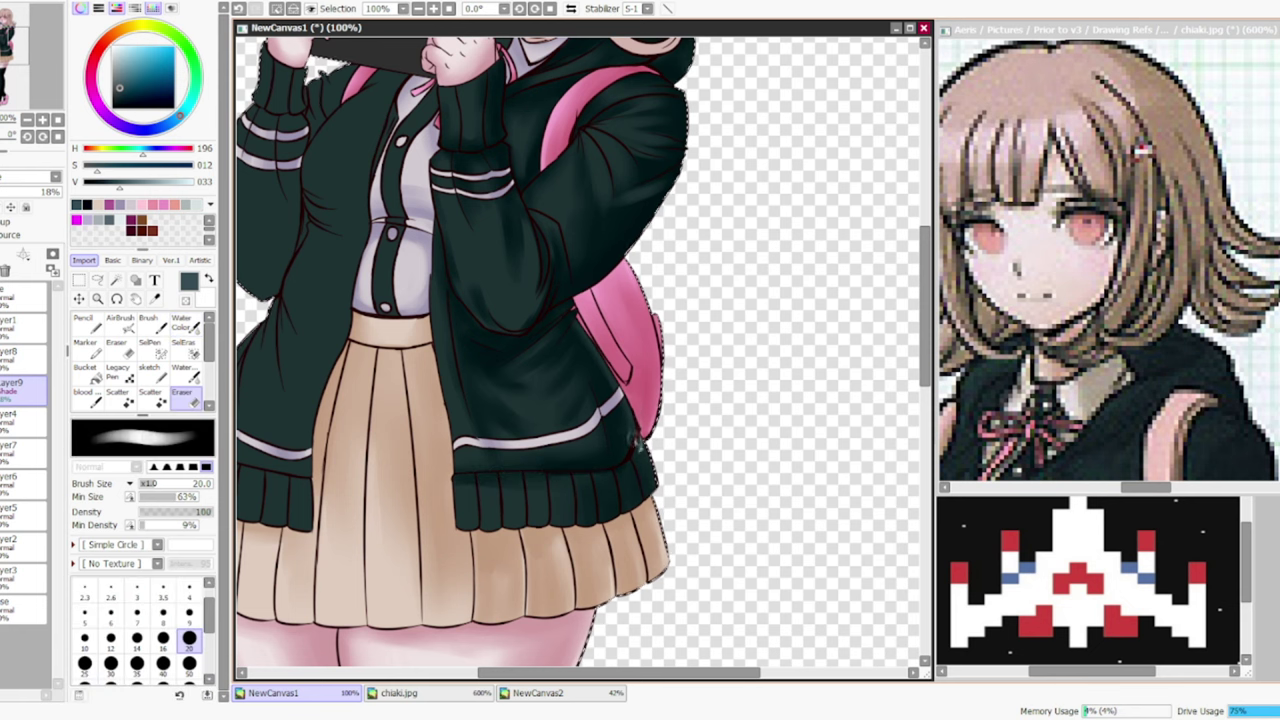
pyautogui.press('e')
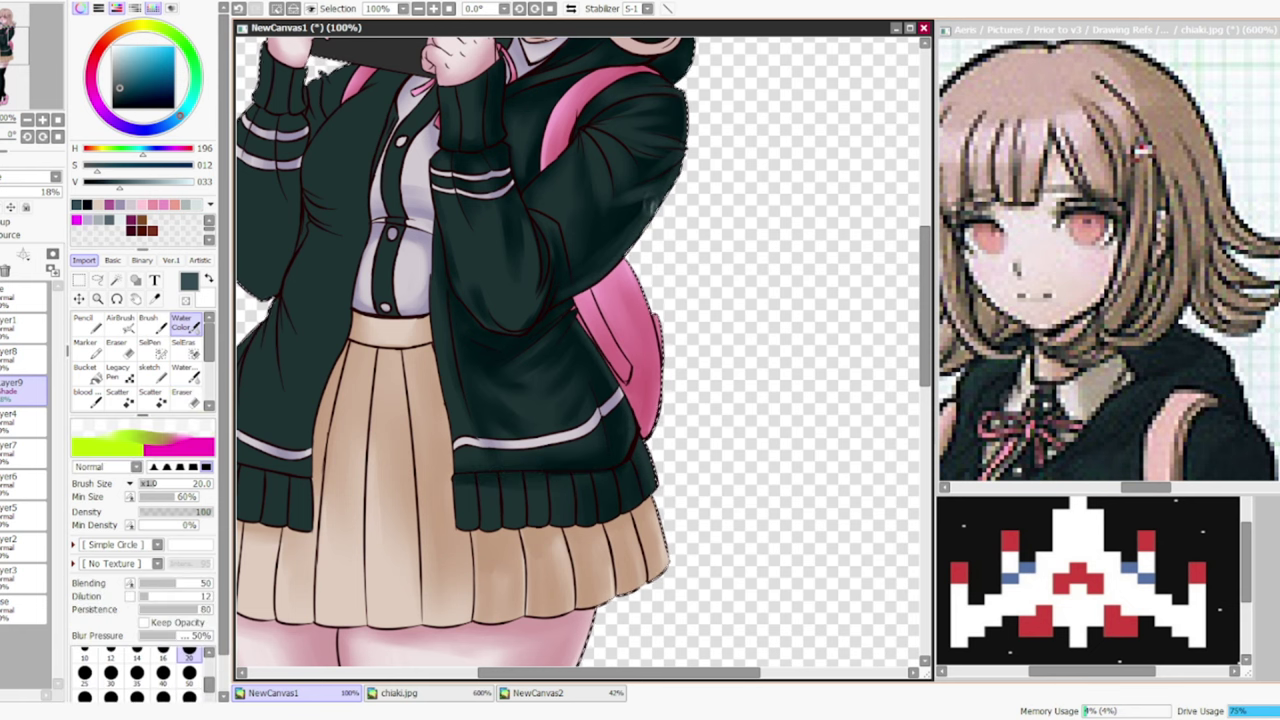
# - Shade the jacket's other half, including its chest, sleeve and waist folds, with the Water Color brush at up to size 50
pyautogui.hscroll(-3, 580, 350)
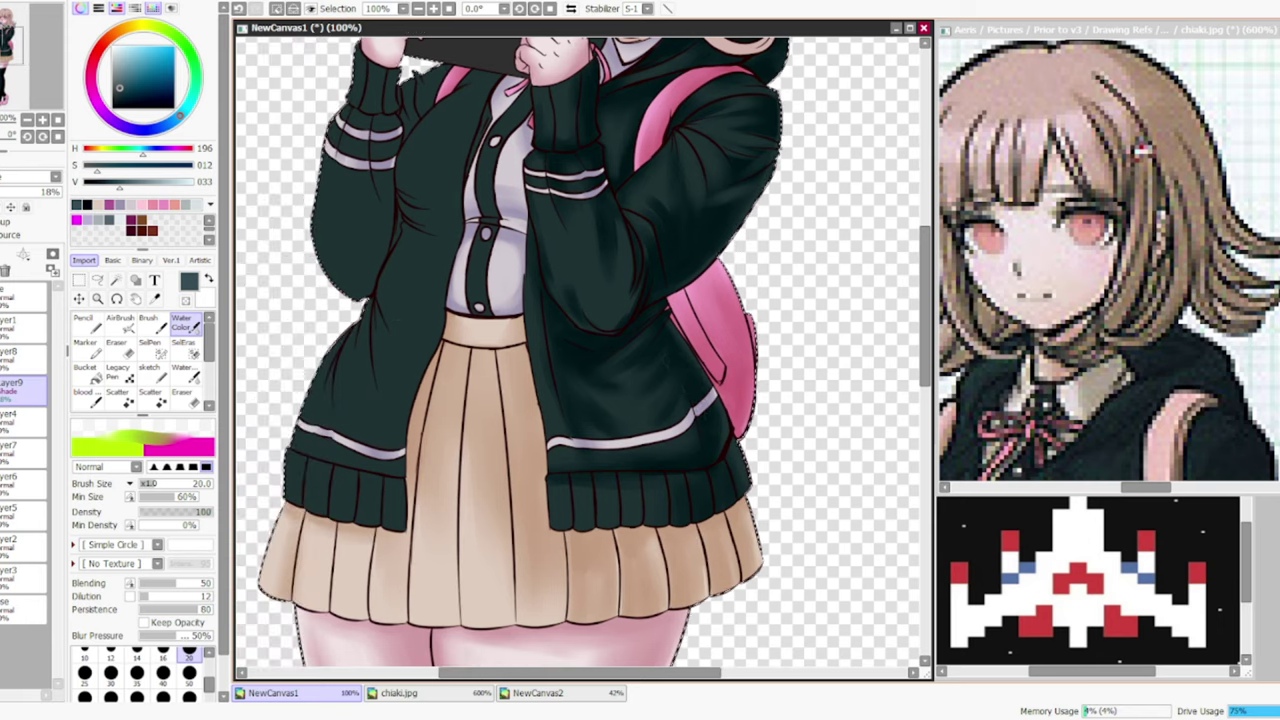
pyautogui.scroll(3, 580, 350)
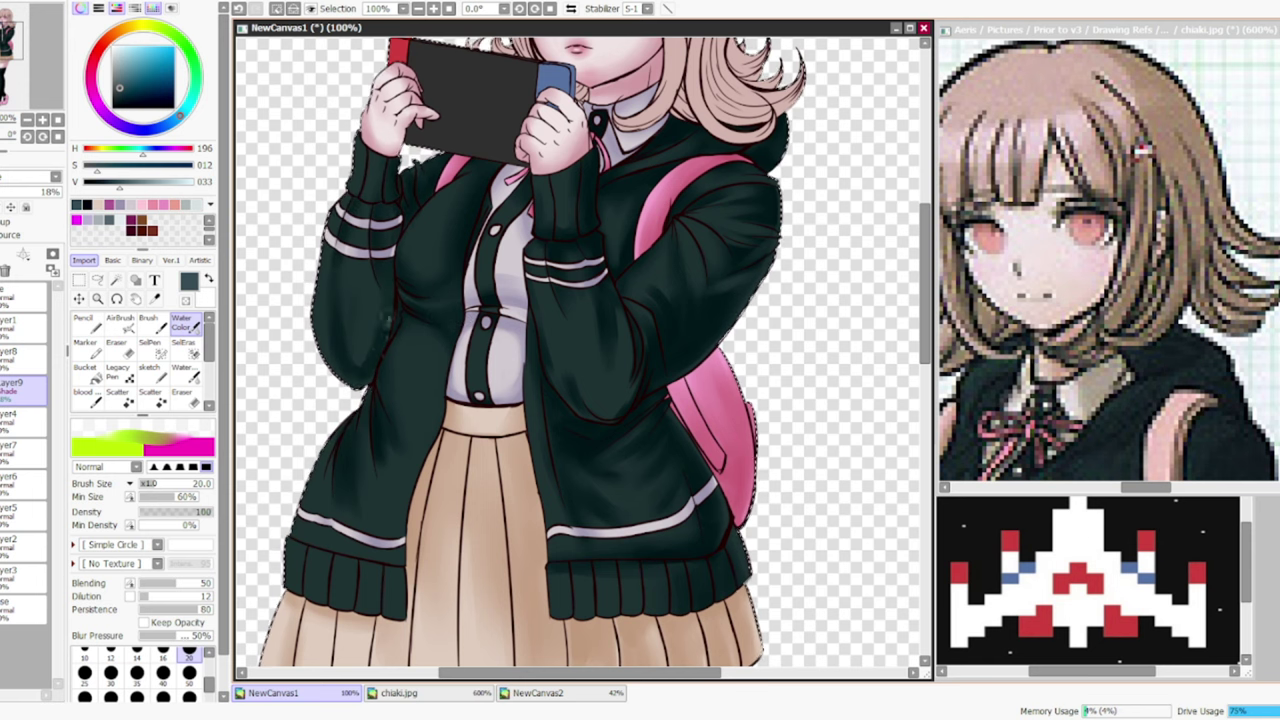
pyautogui.click(189, 676)
pyautogui.moveTo(395, 530); pyautogui.dragTo(398, 470)
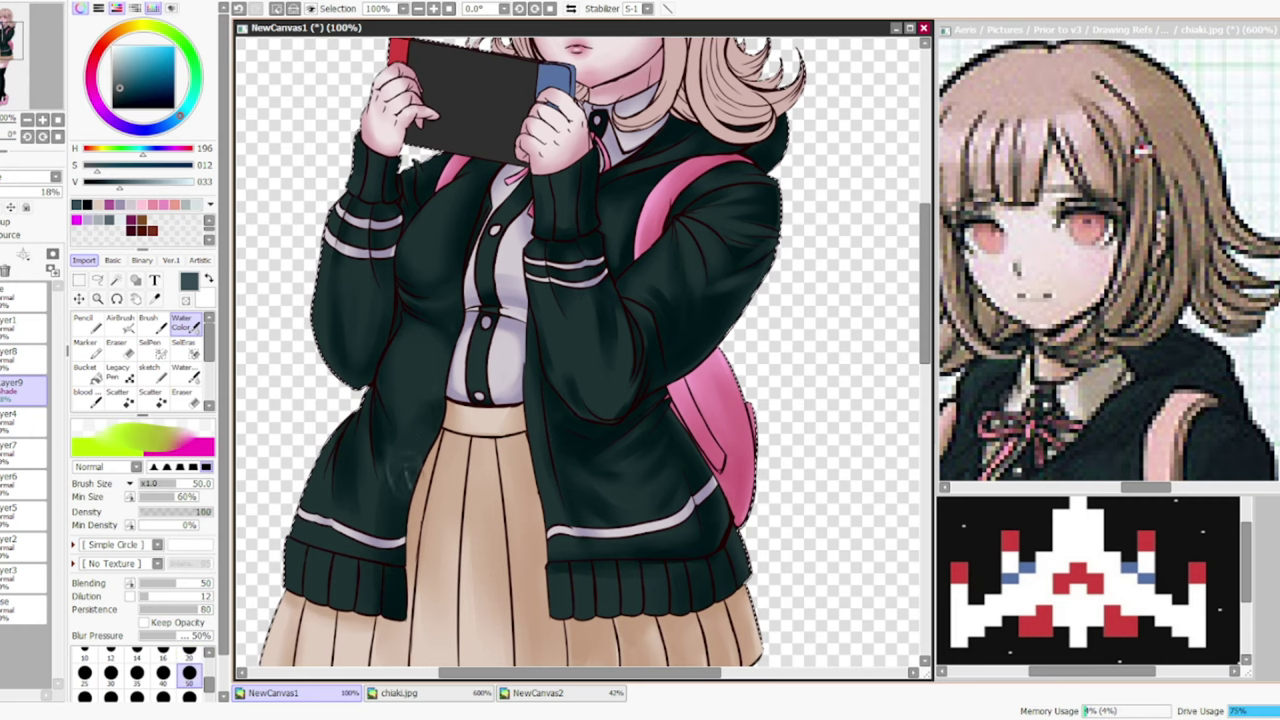
pyautogui.press('e')
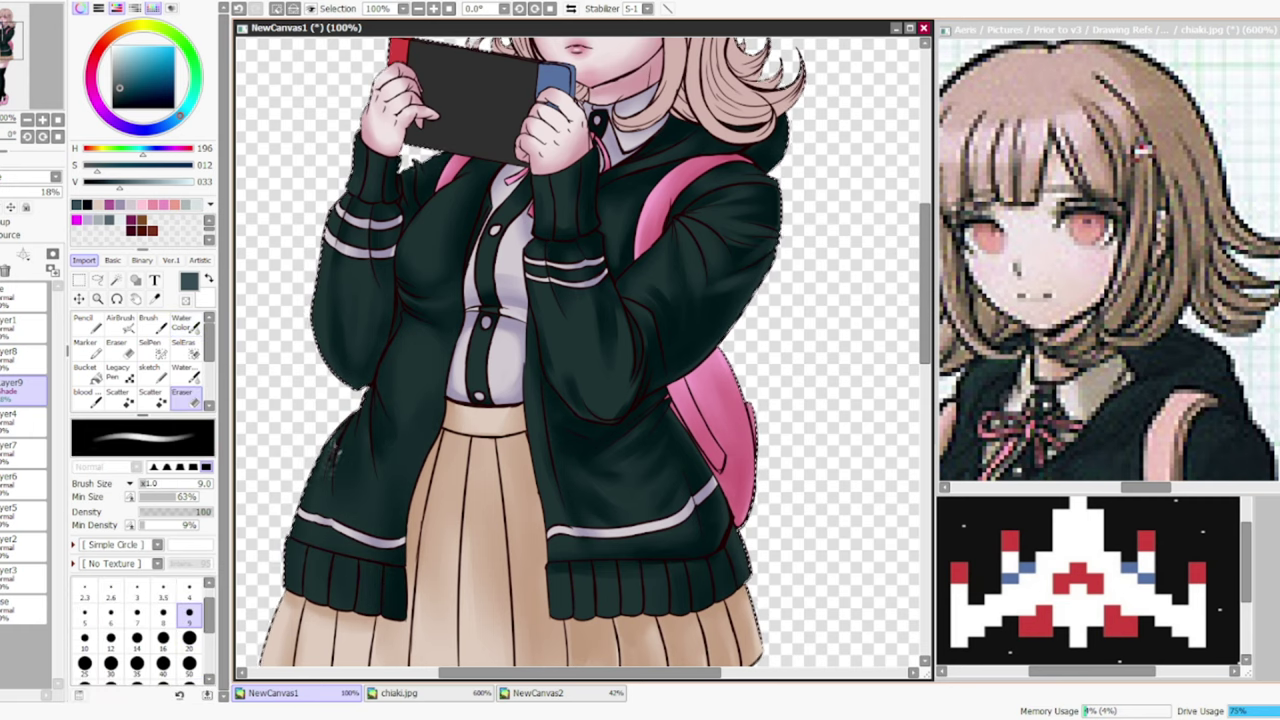
# - Shade both shoes in their own pink on a new Layer10 in Shade mode with the size 50 Water Color brush, refining with the size 9 Eraser
pyautogui.scroll(-10, 580, 350)
pyautogui.press('b')
pyautogui.keyDown('alt'); pyautogui.click(563, 495); pyautogui.keyUp('alt')
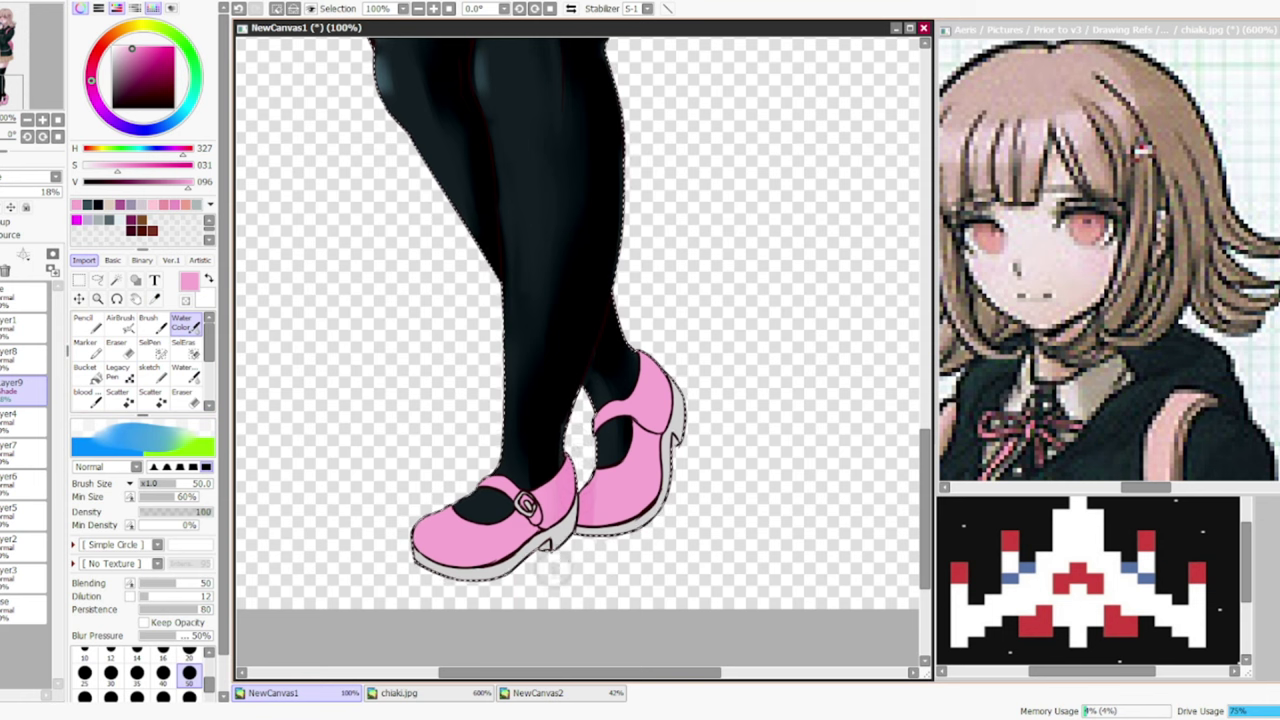
pyautogui.hotkey('ctrl', 'shift', 'n')
pyautogui.moveTo(560, 495); pyautogui.dragTo(440, 545)
pyautogui.moveTo(555, 520); pyautogui.dragTo(489, 500)
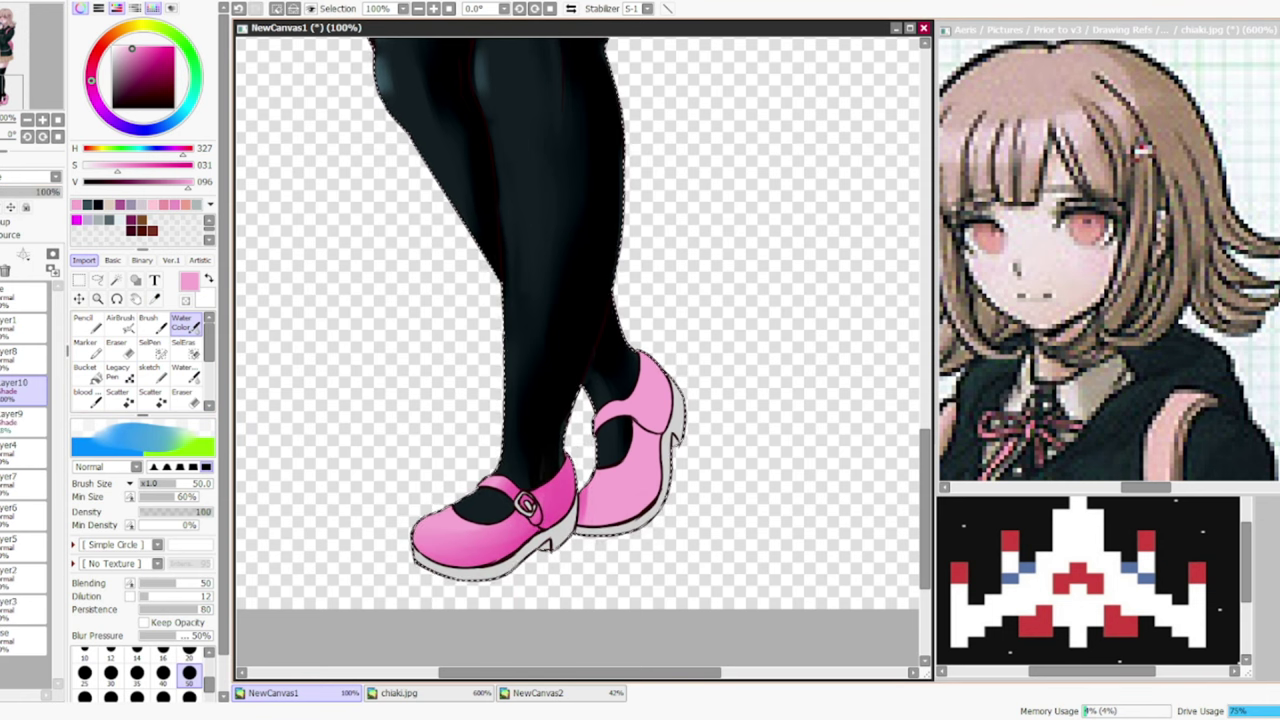
pyautogui.moveTo(655, 370); pyautogui.dragTo(600, 515)
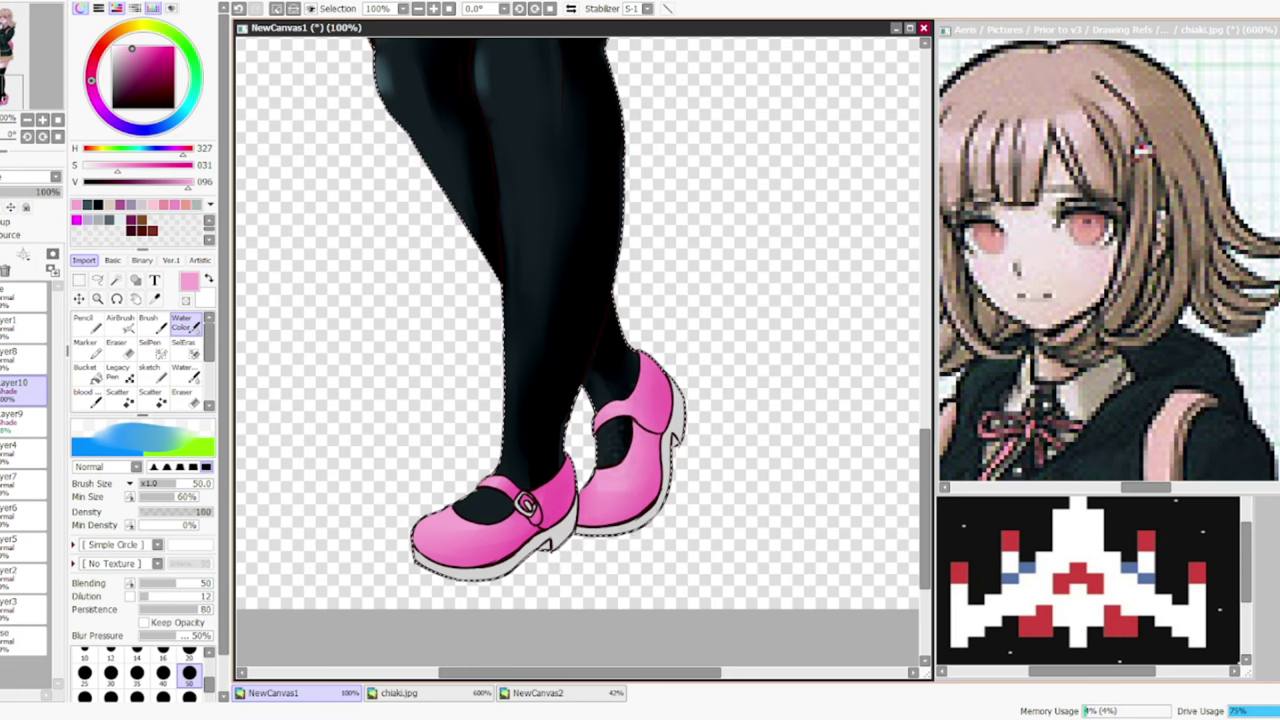
pyautogui.moveTo(660, 375)
pyautogui.mouseDown()
pyautogui.moveTo(635, 485)
pyautogui.moveTo(540, 560)
pyautogui.moveTo(442, 578)
pyautogui.mouseUp()
pyautogui.scroll(2, 442, 578)
pyautogui.press('e')
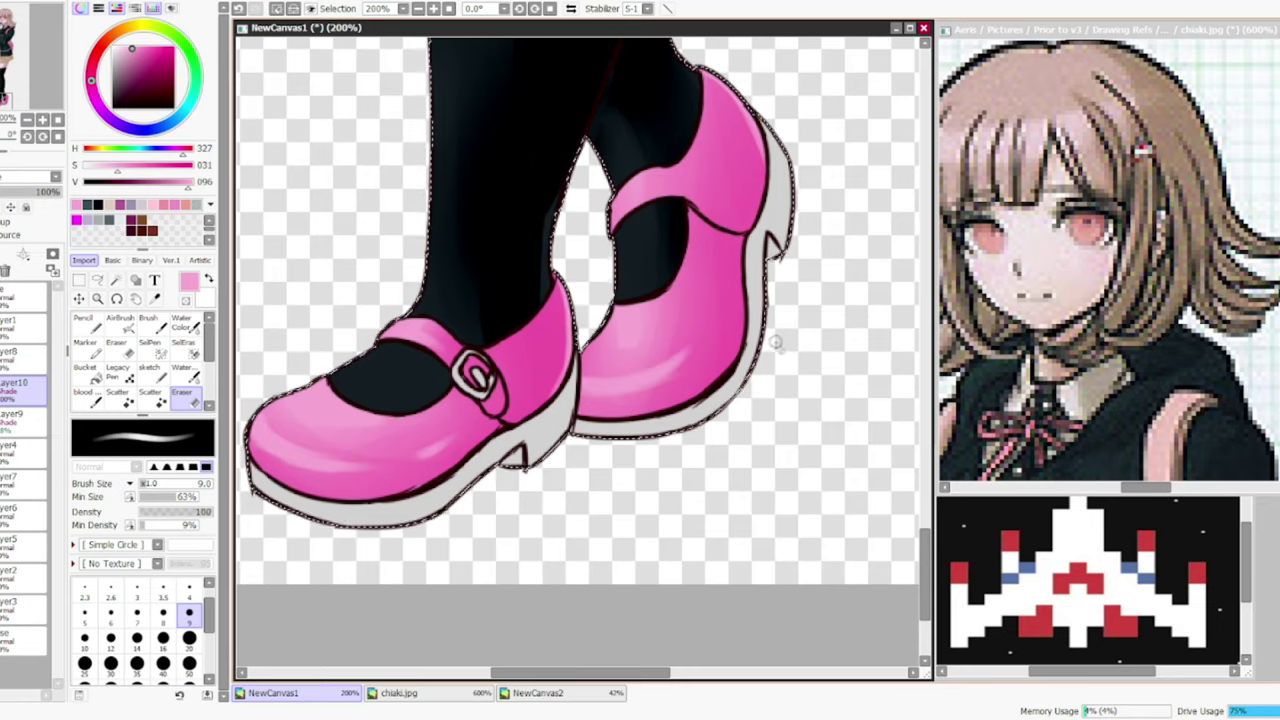
# - Shade the shoe soles in light grey on Layer9 with the size 20 Water Color brush, cleaning up with the size 9 Eraser
pyautogui.click(24, 414)
pyautogui.click(24, 355)
pyautogui.click(181, 322)
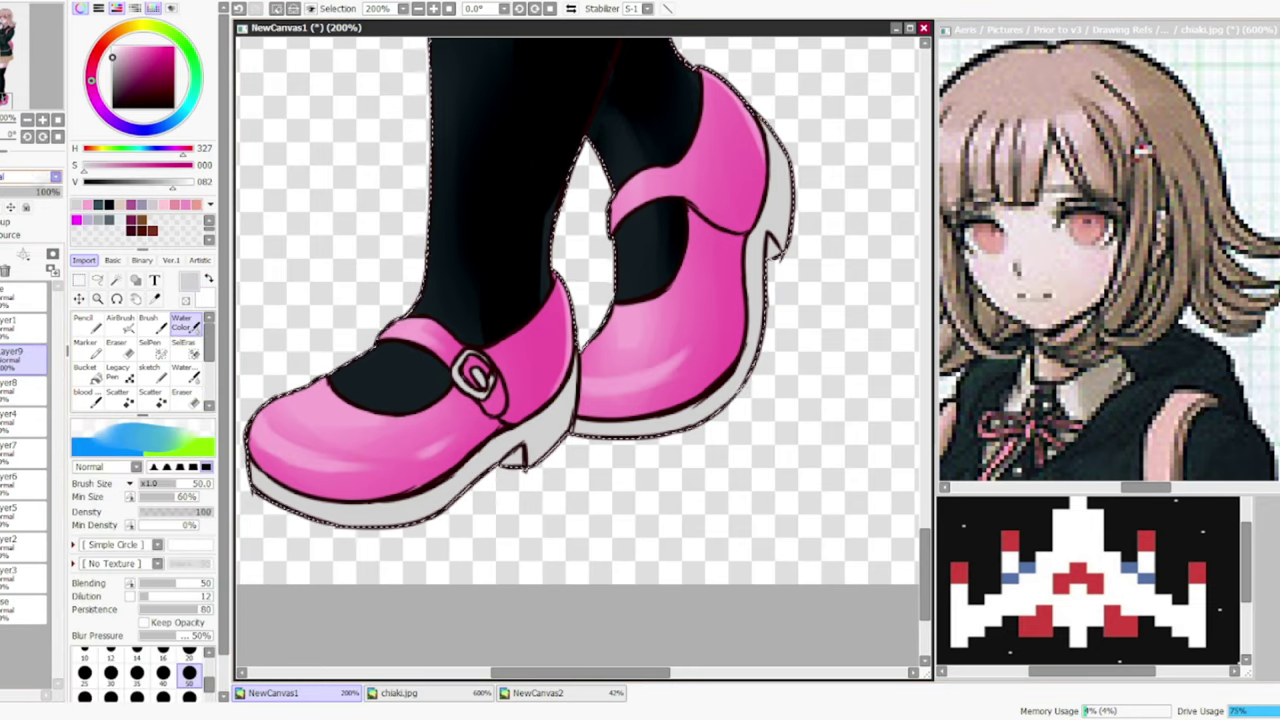
pyautogui.click(189, 652)
pyautogui.moveTo(500, 300); pyautogui.dragTo(600, 300)
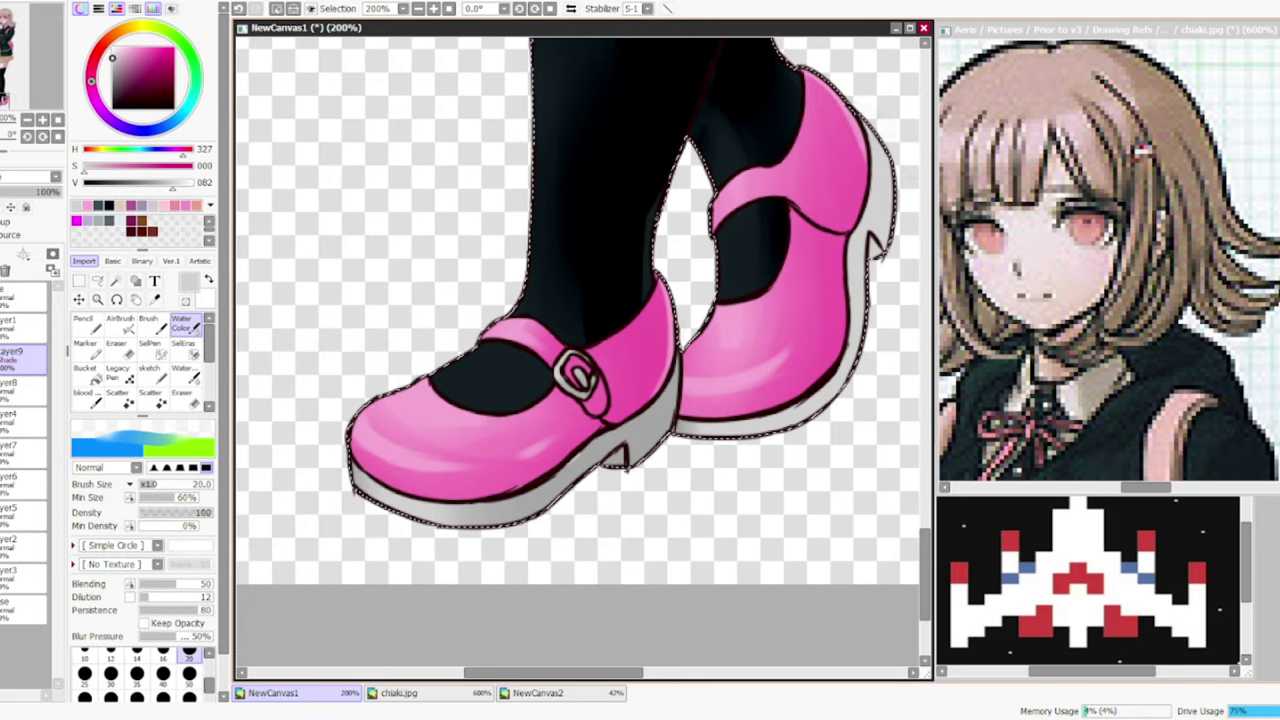
pyautogui.press('e')
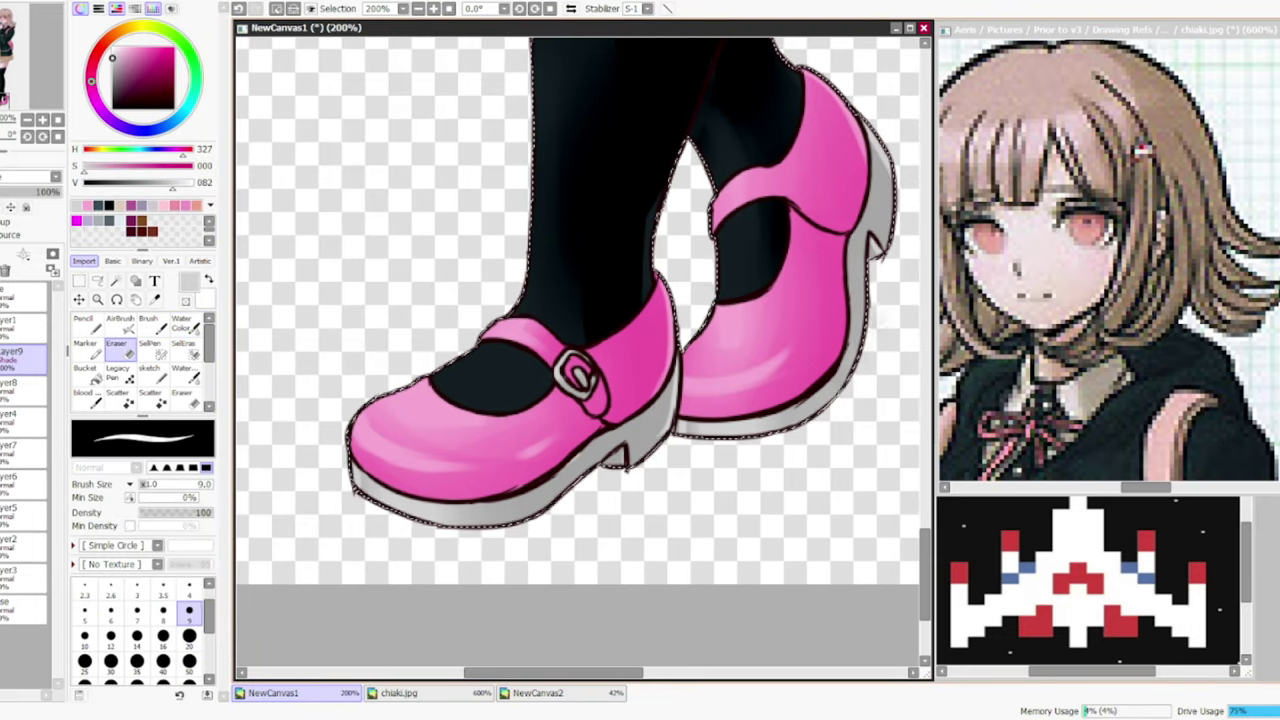
# - Darken the handheld console's screen with the size 20 Water Color brush
pyautogui.scroll(-5, 584, 340)
pyautogui.scroll(4, 545, 180)
pyautogui.press('e')
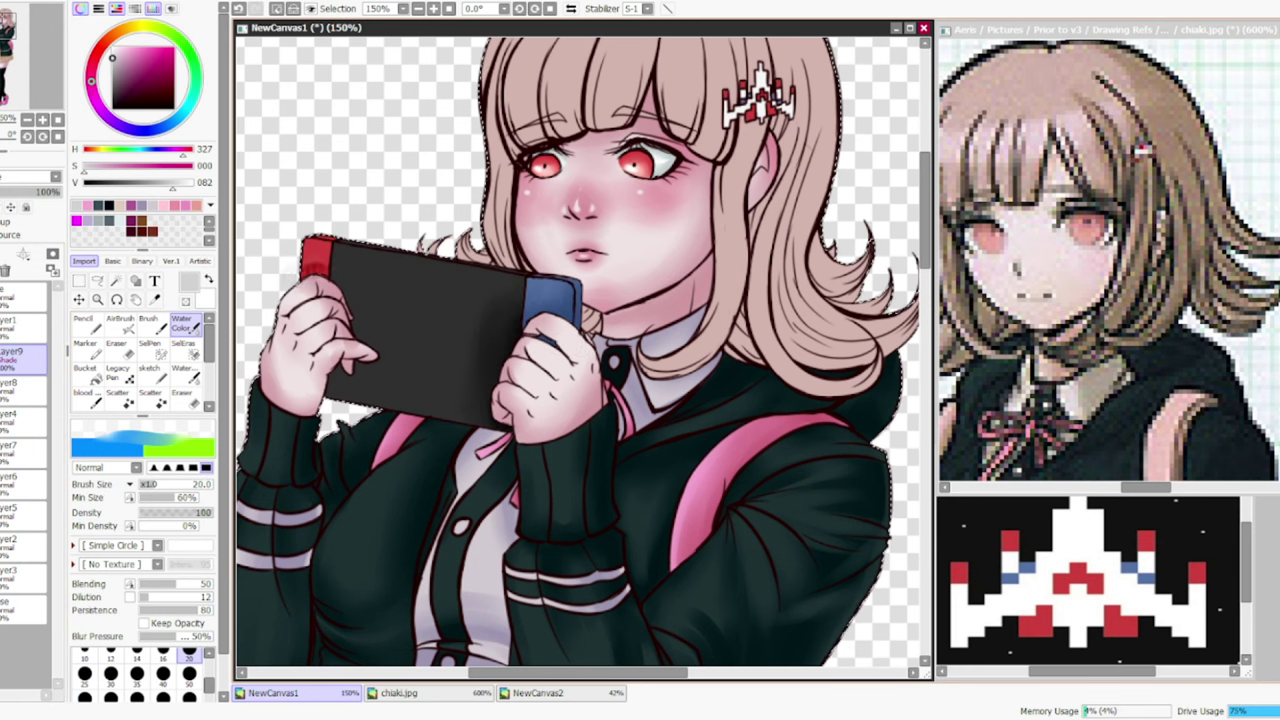
pyautogui.moveTo(410, 330); pyautogui.dragTo(455, 410)
pyautogui.moveTo(432, 326); pyautogui.dragTo(472, 414)
pyautogui.moveTo(365, 295); pyautogui.dragTo(515, 305)
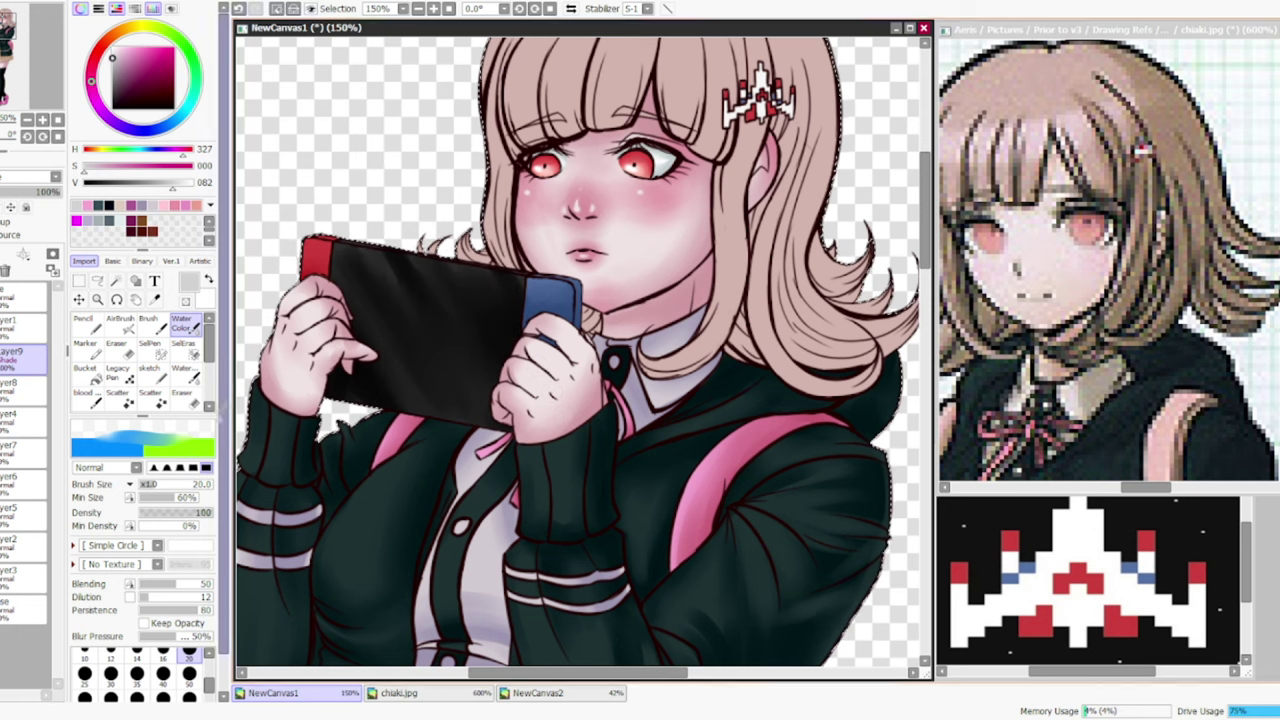
# - Create diagonal reflection streaks across the console's screen by alternating the Eraser and the size 20 Water Color brush
pyautogui.press('e')
pyautogui.moveTo(390, 325); pyautogui.dragTo(490, 400)
pyautogui.moveTo(475, 290); pyautogui.dragTo(540, 360)
pyautogui.press('e')
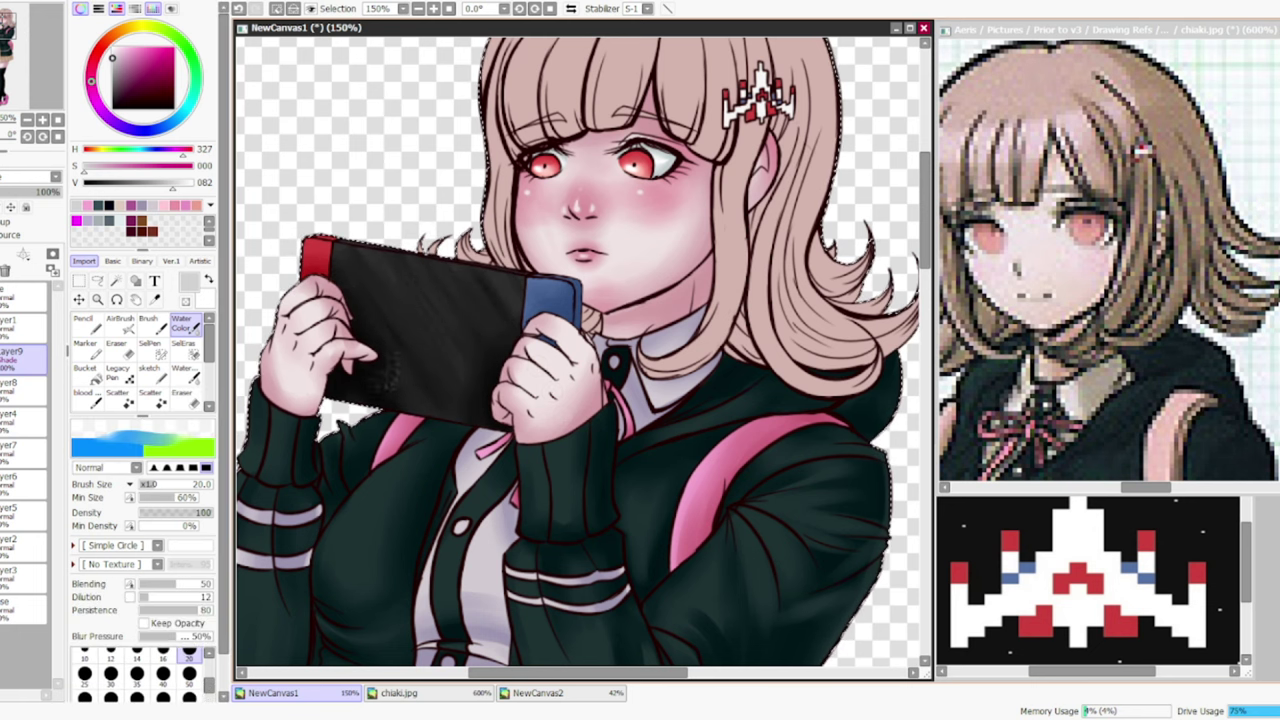
pyautogui.press('e')
pyautogui.moveTo(440, 292); pyautogui.dragTo(370, 380)
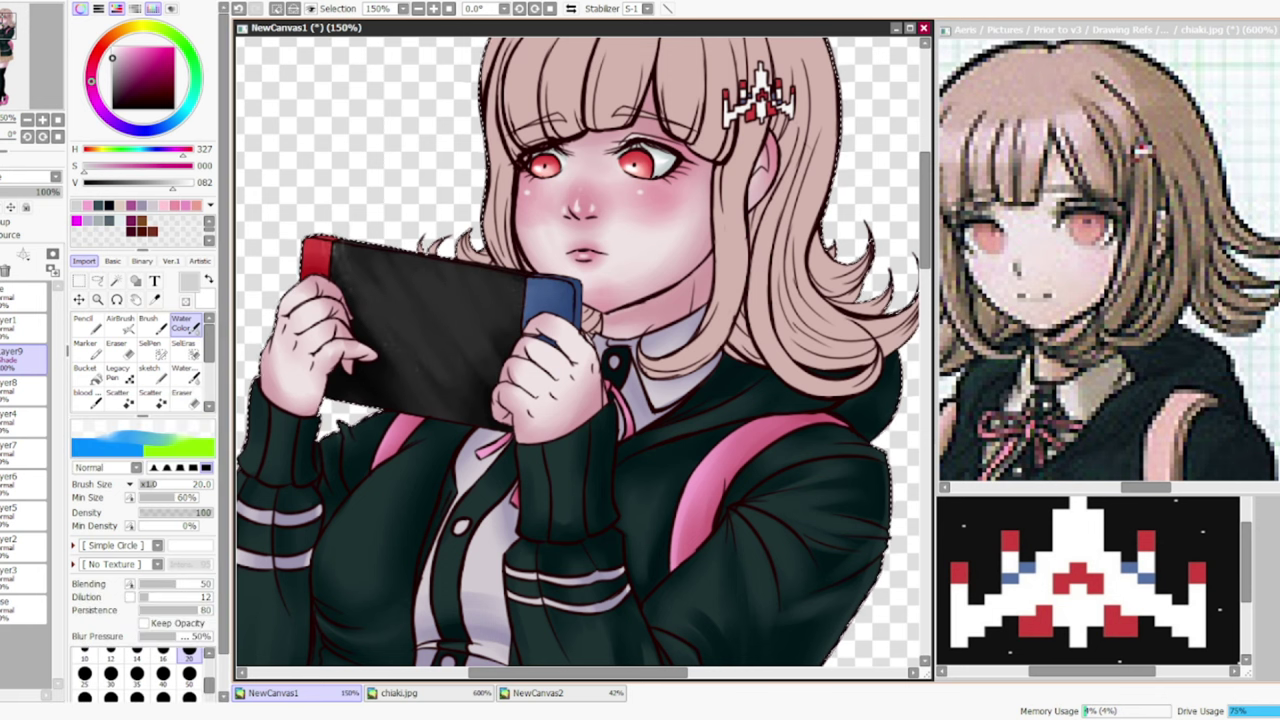
pyautogui.press('e')
pyautogui.moveTo(500, 295); pyautogui.dragTo(400, 380)
# - Shade the hair in its base colour on Layer9 in Shade mode at size 20, and add highlights on Layer10 in Shine mode at size 14
pyautogui.keyDown('alt'); pyautogui.click(569, 428); pyautogui.keyUp('alt')
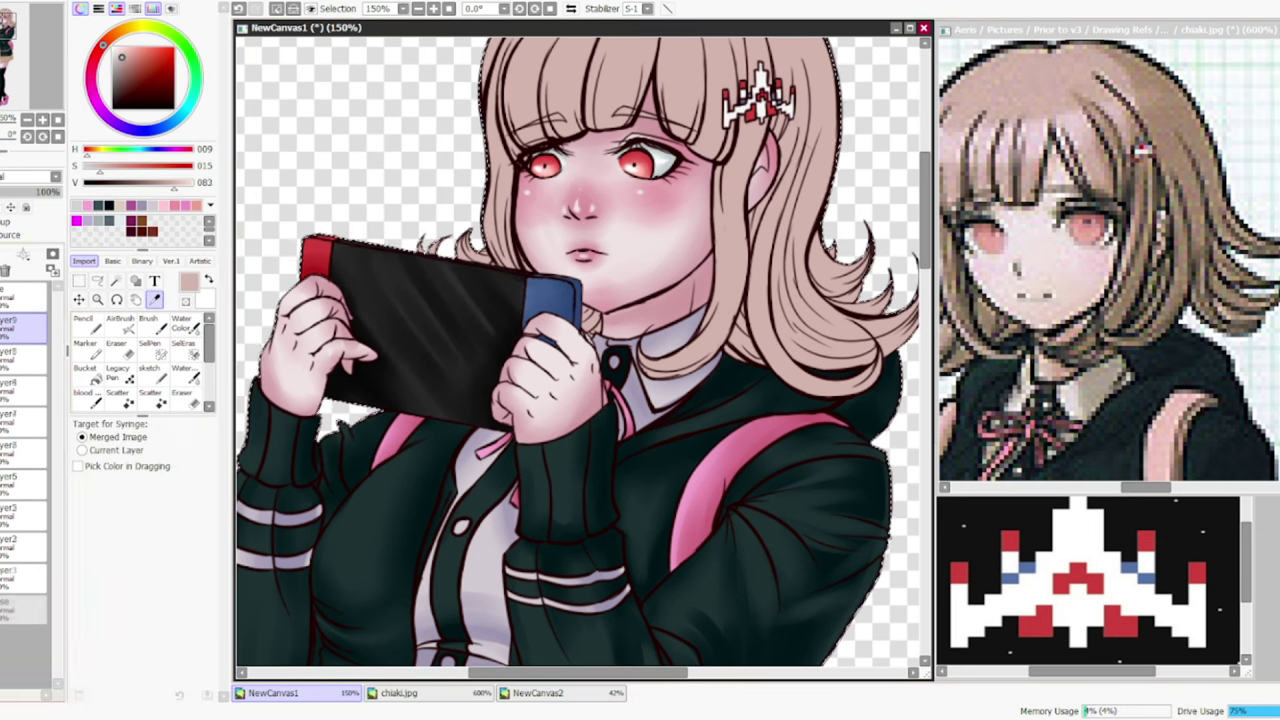
pyautogui.moveTo(569, 428); pyautogui.dragTo(523, 426)
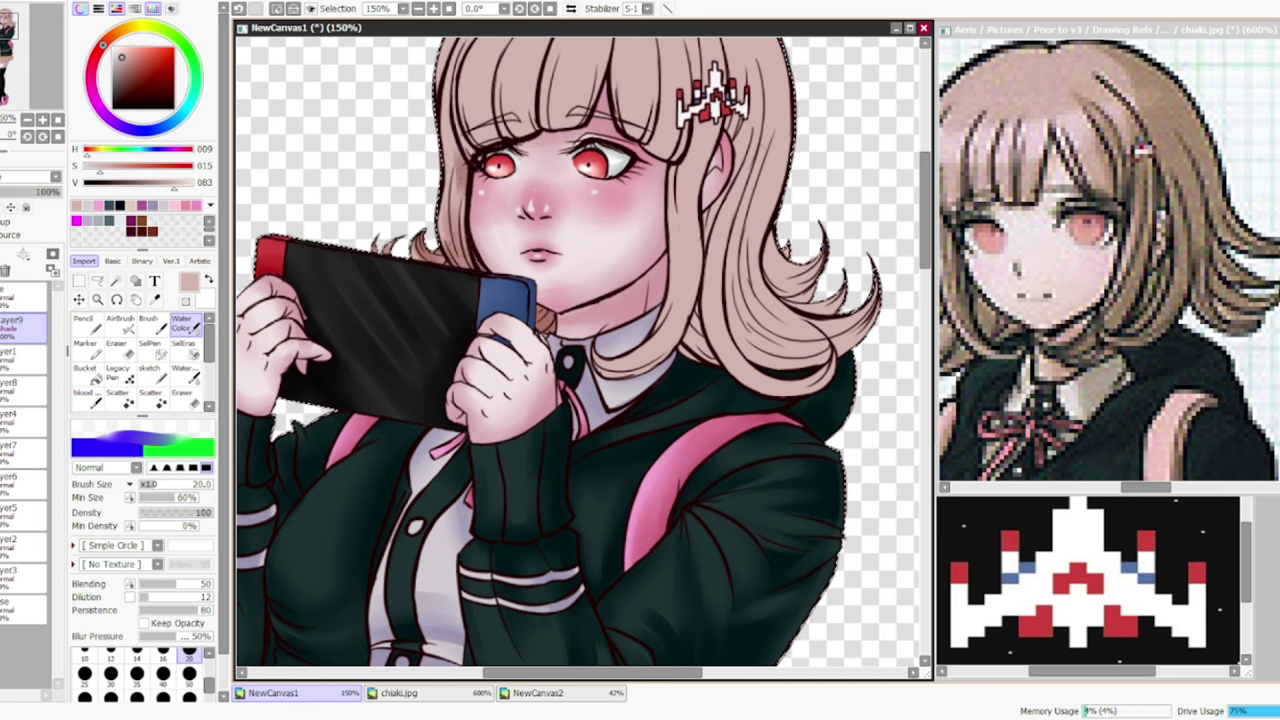
pyautogui.moveTo(745, 300); pyautogui.dragTo(790, 365)
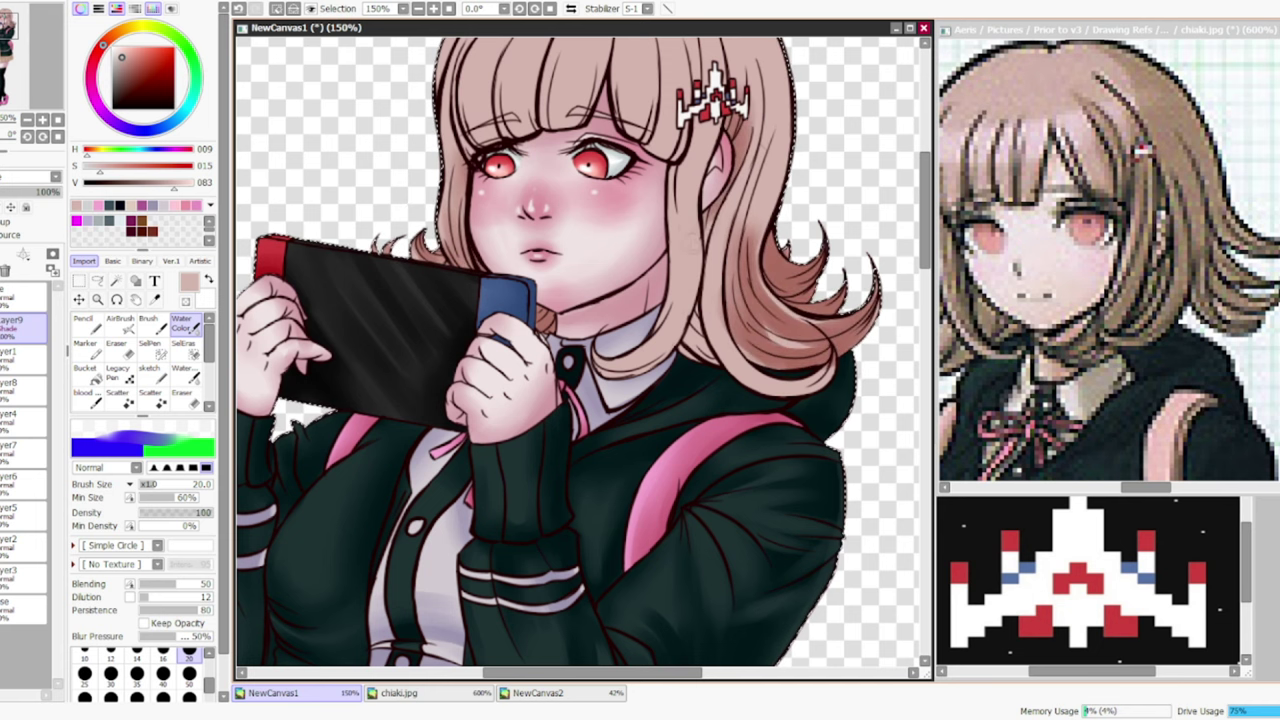
pyautogui.scroll(3, 578, 352)
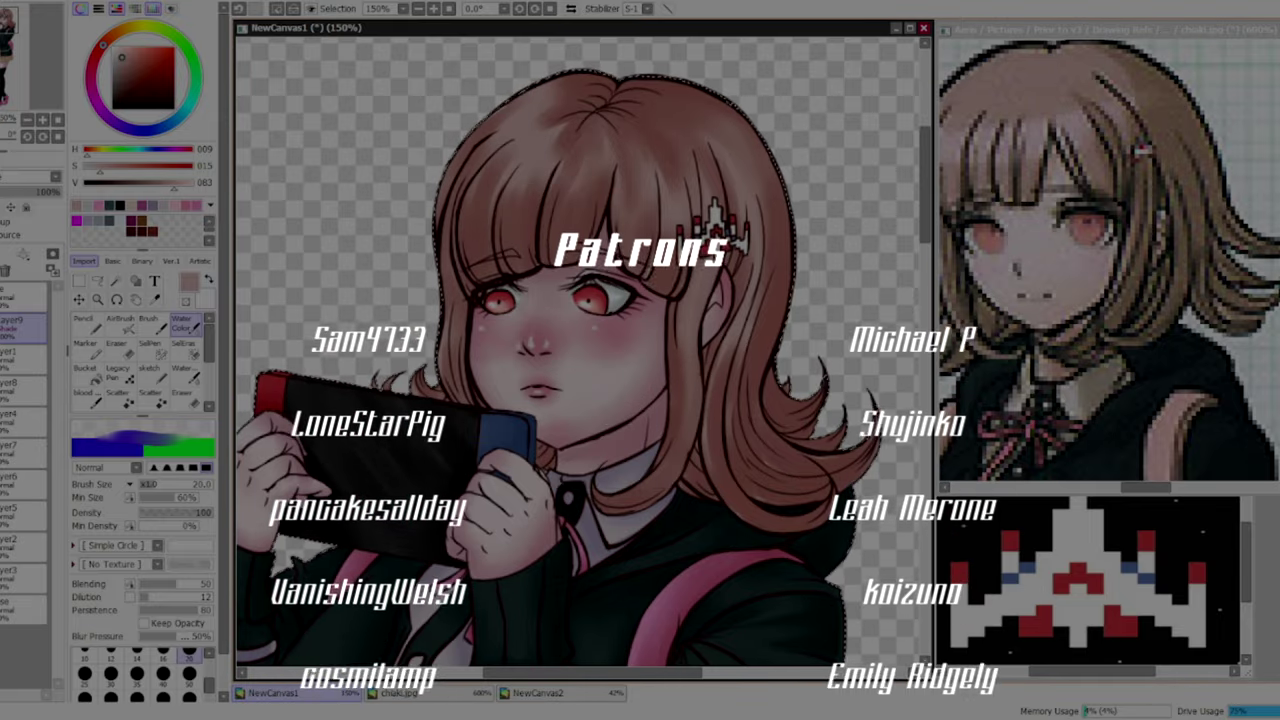
pyautogui.press('e')
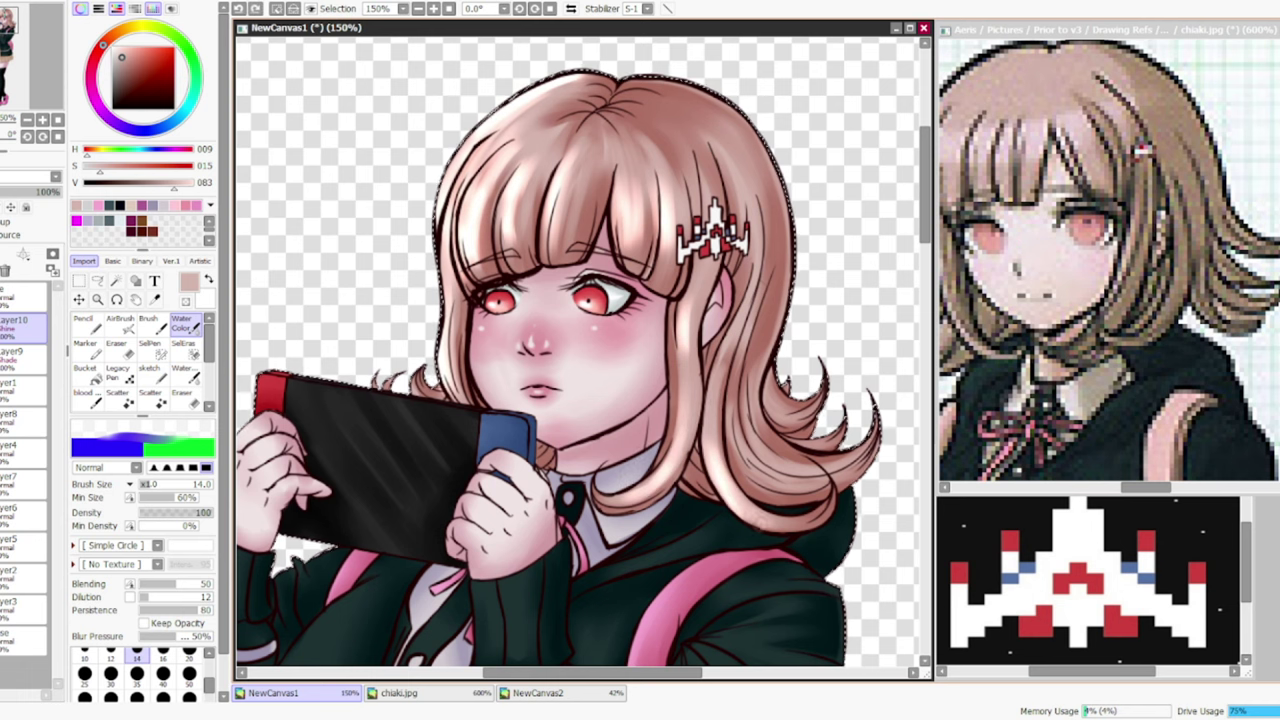
pyautogui.press('e')
# - Shade the spaceship hair clip in light grey on Layer9 with the size 14 Water Color brush
pyautogui.click(24, 352)
pyautogui.press('c')
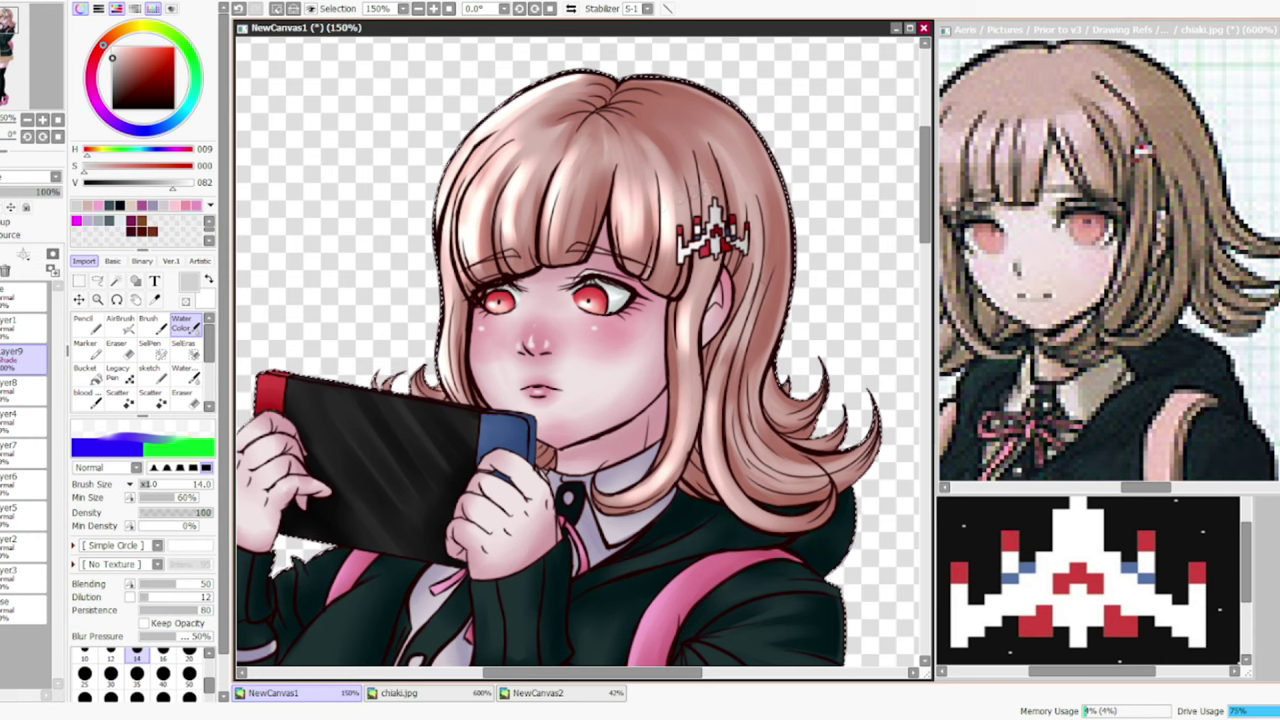